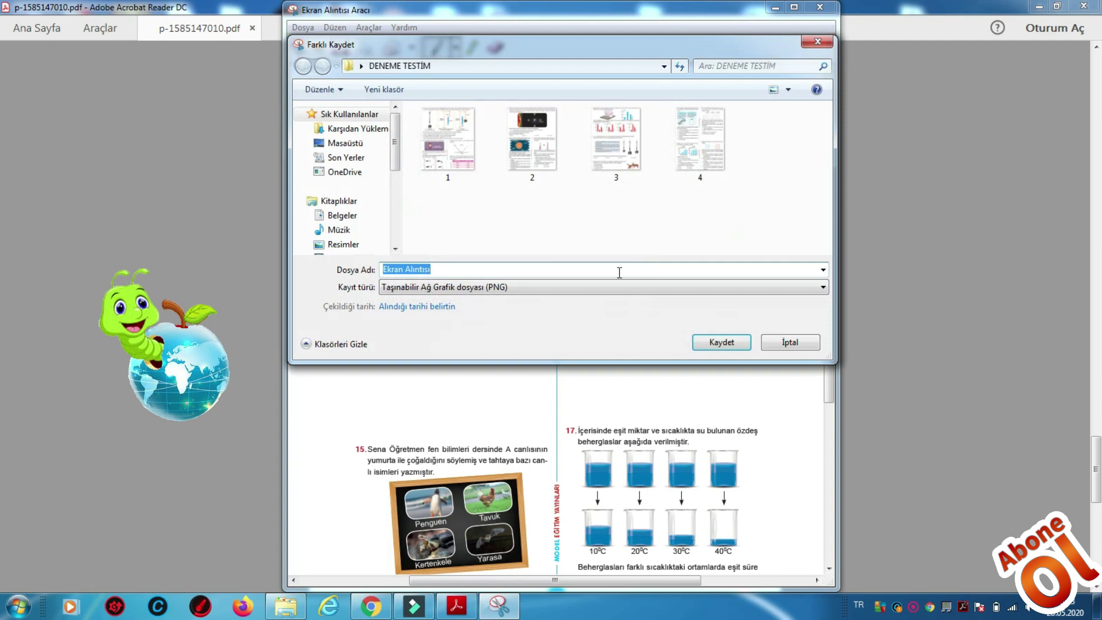
# Save the captured page snip as PNG image 5 in the DENEME TESTİM folder
pyautogui.press('Return')
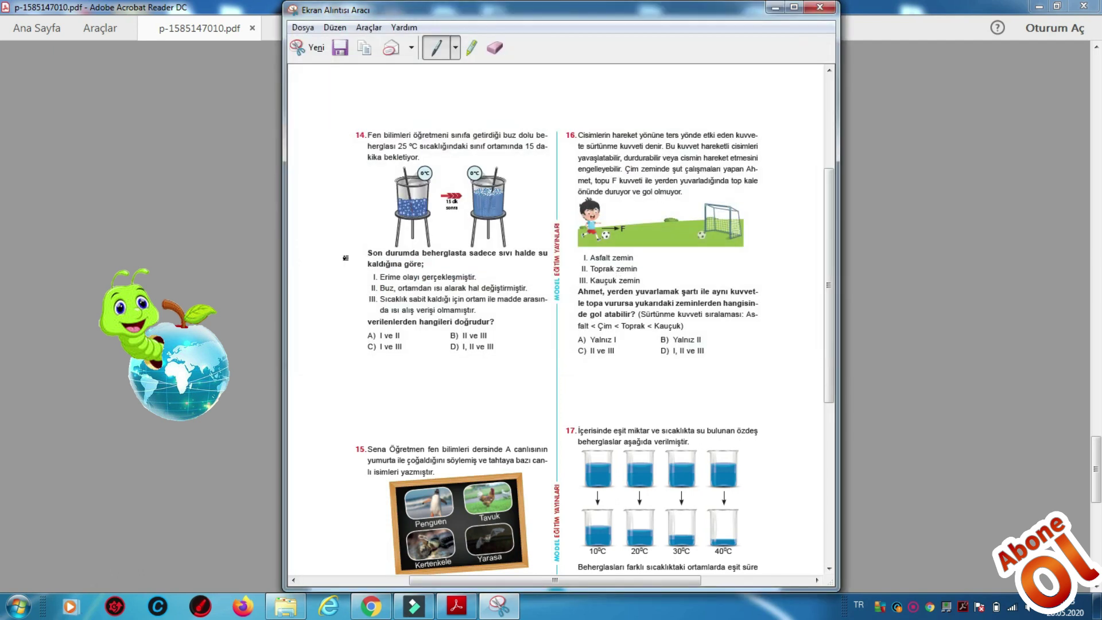
# Capture a new snip of the PDF page containing questions 18 to 20
pyautogui.click(242, 259)
pyautogui.scroll(-5, 440, 244)
pyautogui.scroll(-6, 444, 251)
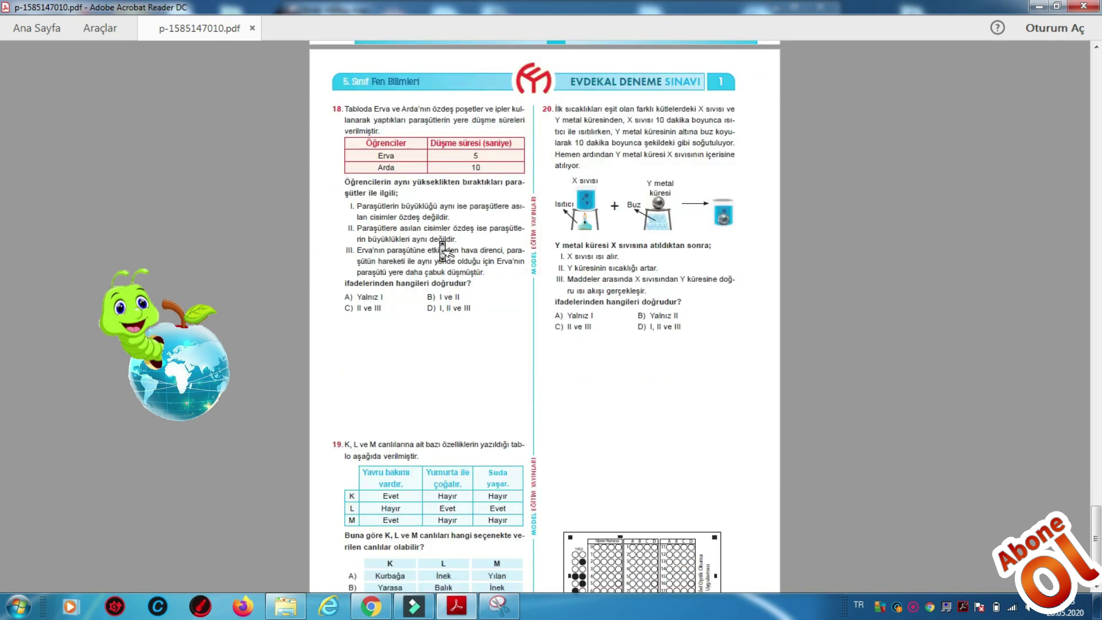
pyautogui.scroll(-1, 443, 251)
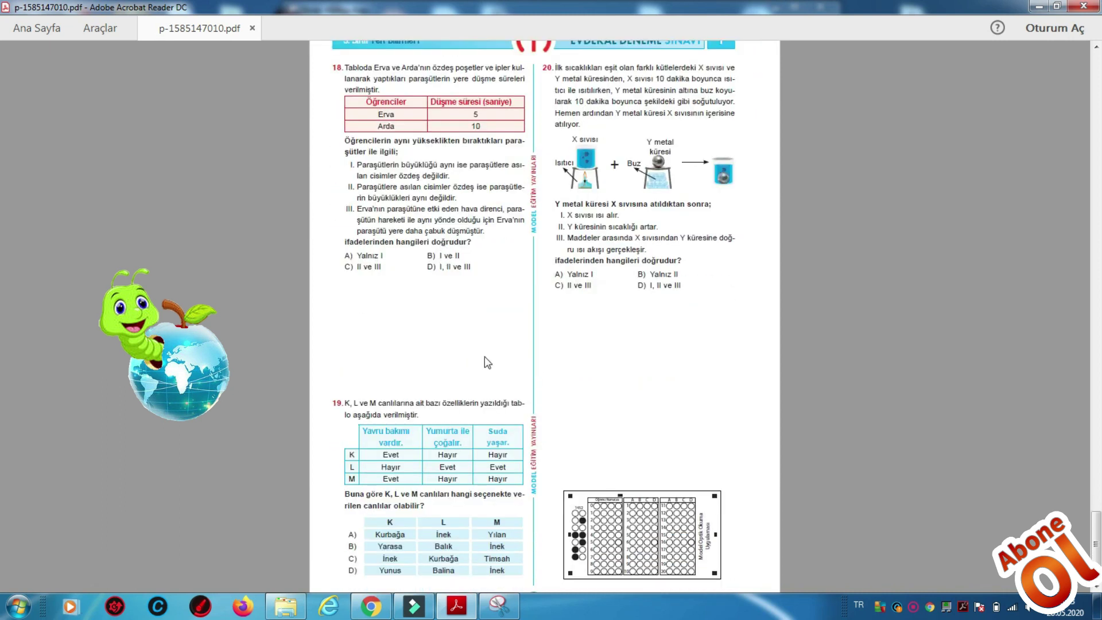
pyautogui.click(499, 606)
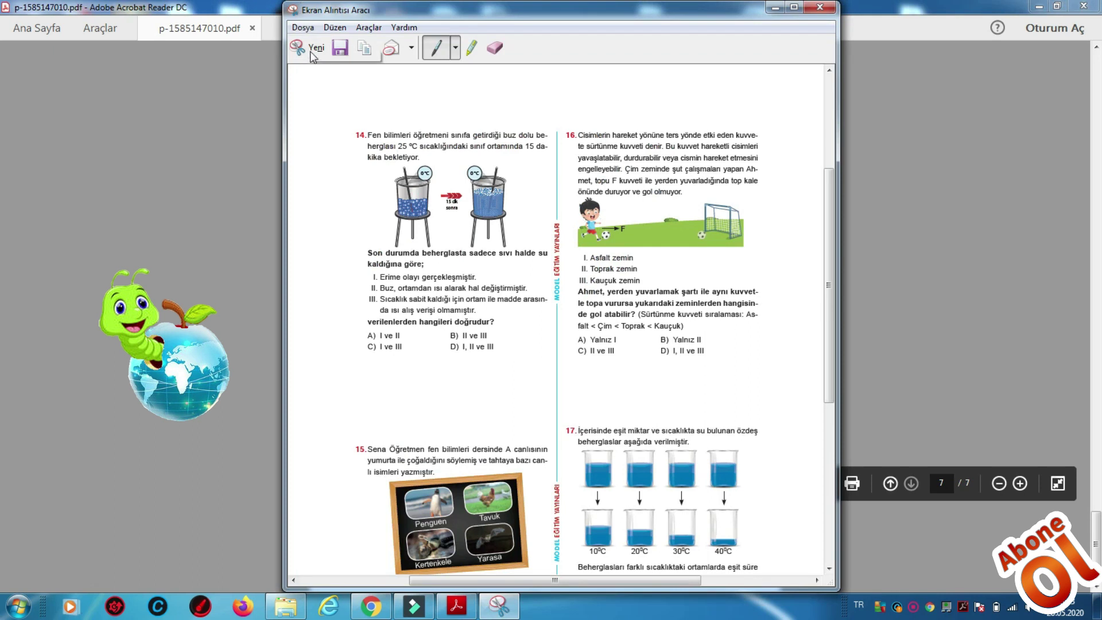
pyautogui.click(313, 47)
pyautogui.moveTo(334, 62); pyautogui.dragTo(737, 580)
# Save the new snip as PNG image 6 in the DENEME TESTİM folder
pyautogui.click(283, 29)
pyautogui.click(291, 60)
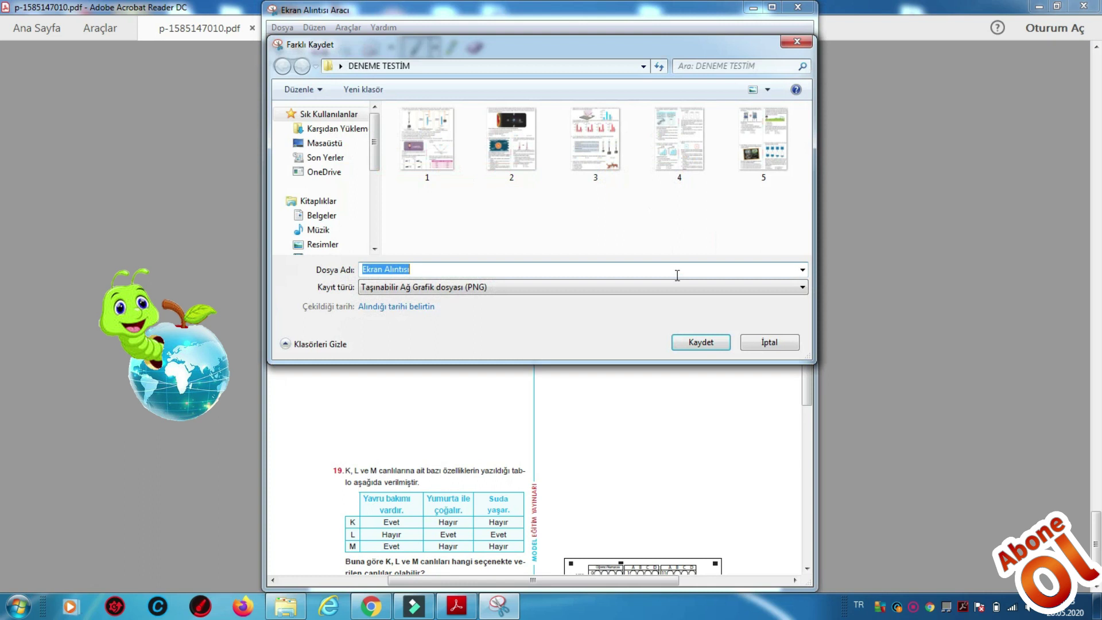
pyautogui.write('6')
pyautogui.press('Return')
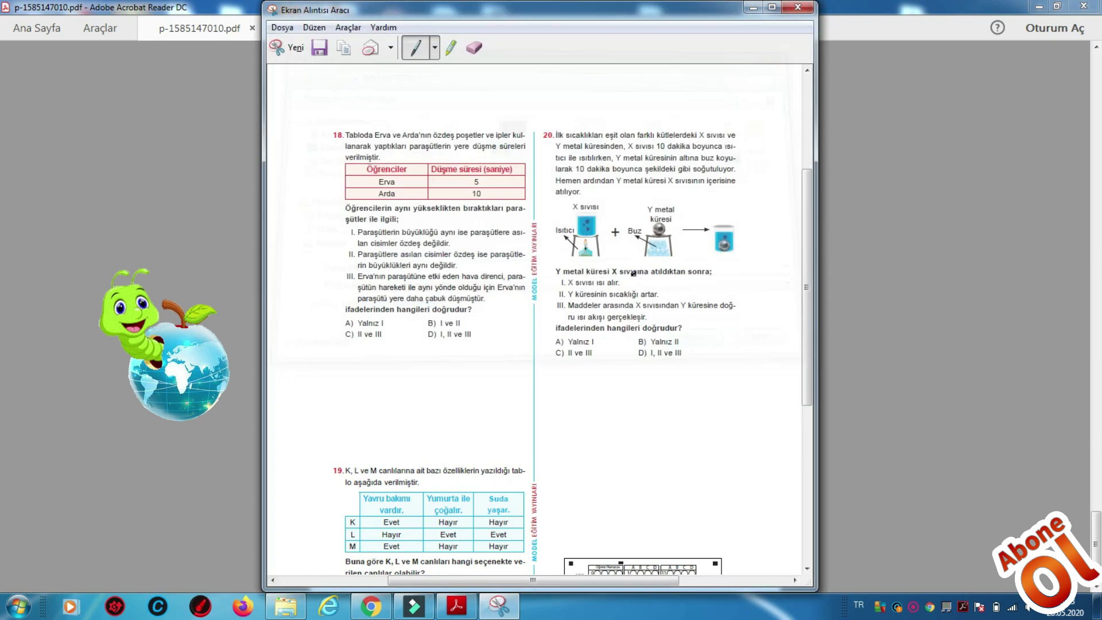
# Close the Snipping Tool and switch to the DENEME TESTİM folder in File Explorer
pyautogui.click(805, 8)
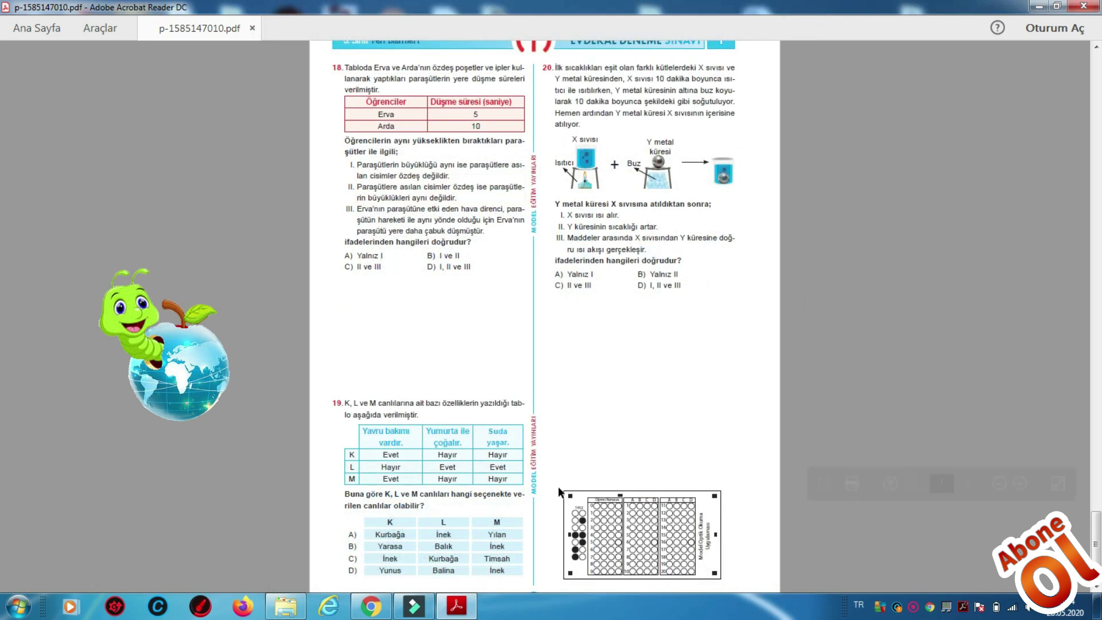
pyautogui.click(286, 602)
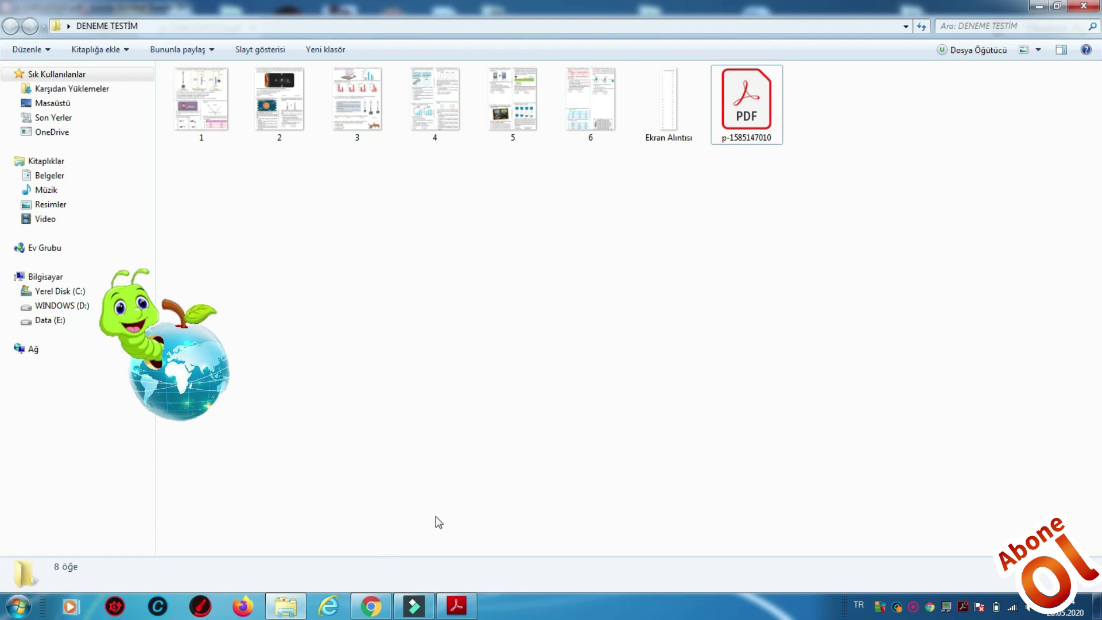
# Switch to Chrome and search Google for "google forms"
pyautogui.click(371, 607)
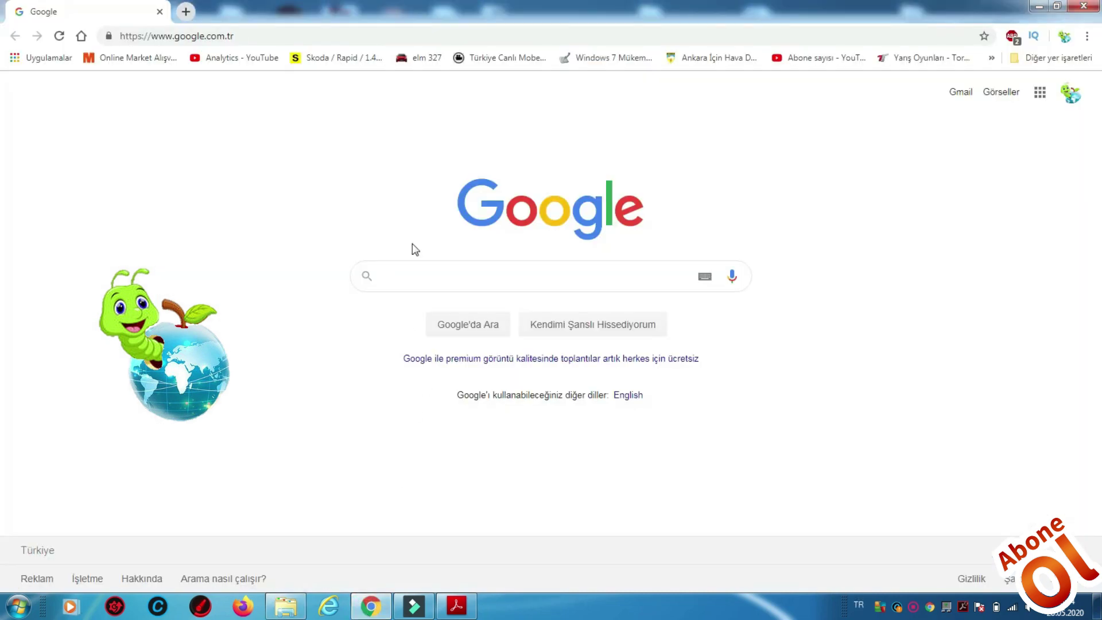
pyautogui.click(427, 274)
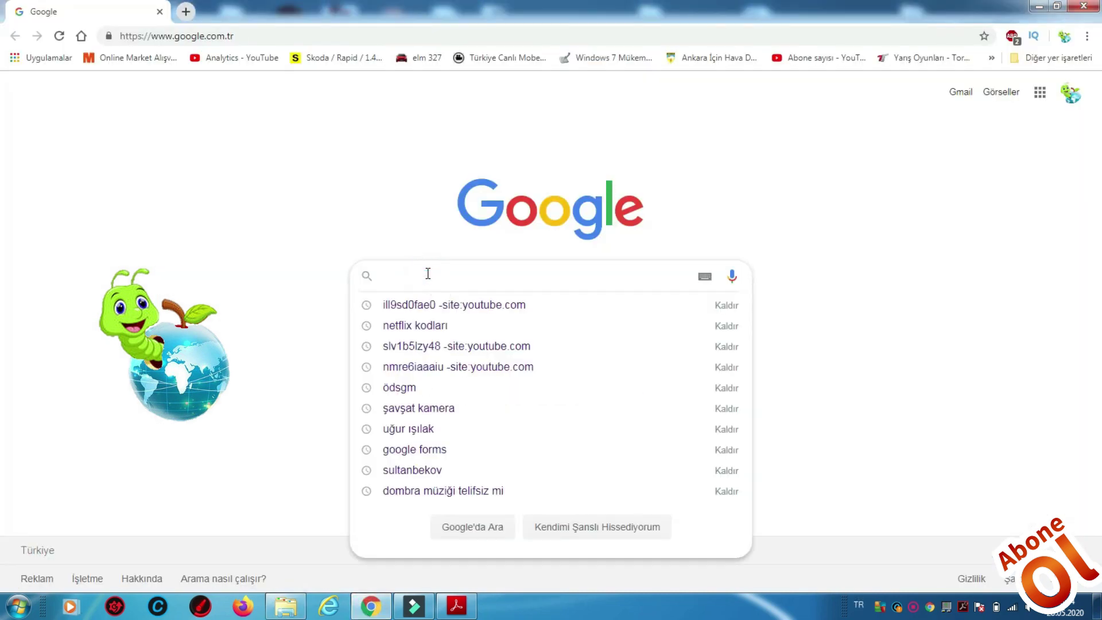
pyautogui.write('google')
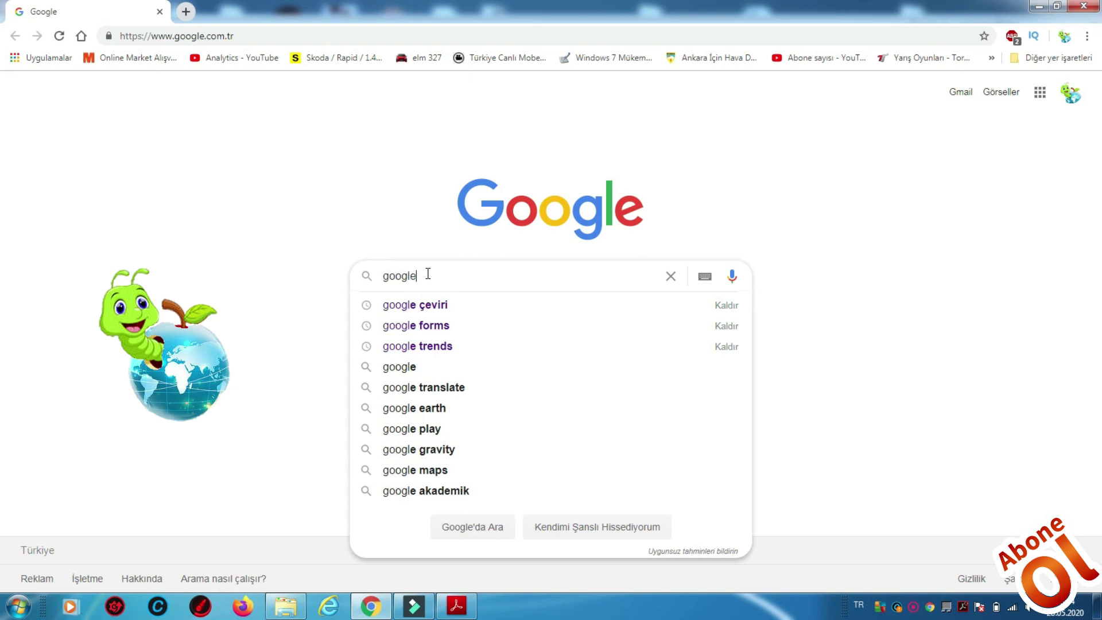
pyautogui.write(' forms')
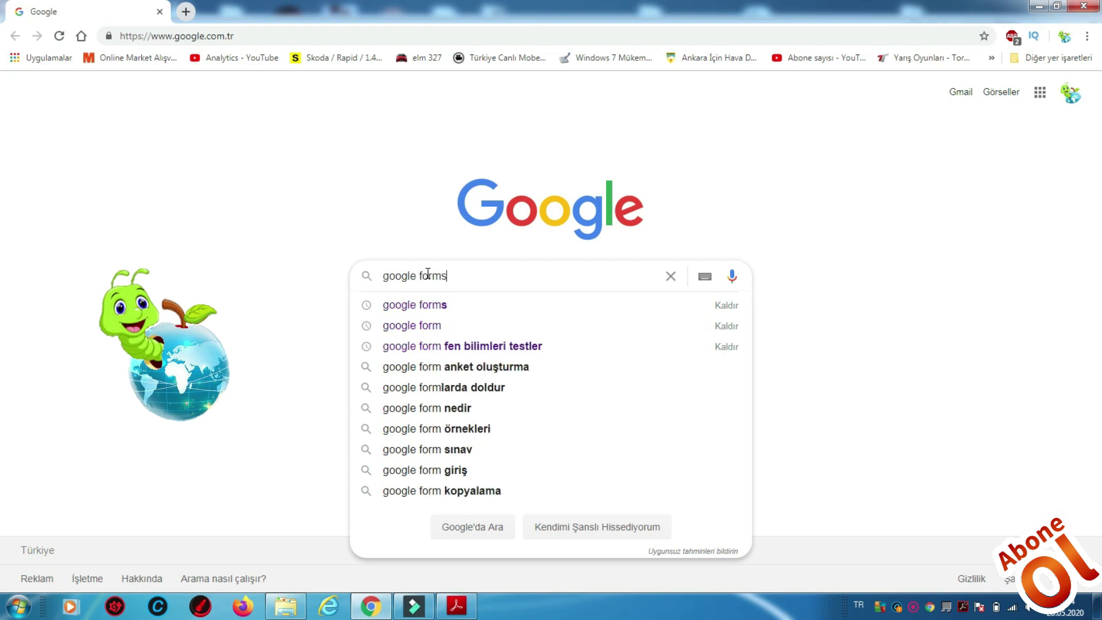
pyautogui.press('Return')
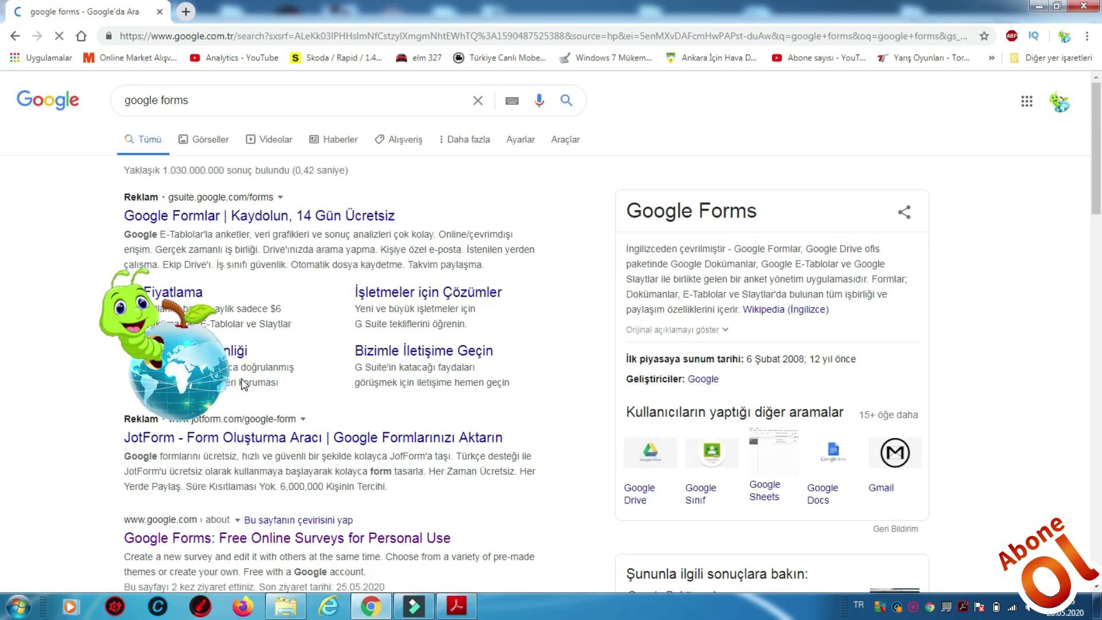
# Open the Google Forms about page from the search results and go to the personal Google Forms home page
pyautogui.scroll(-2, 244, 383)
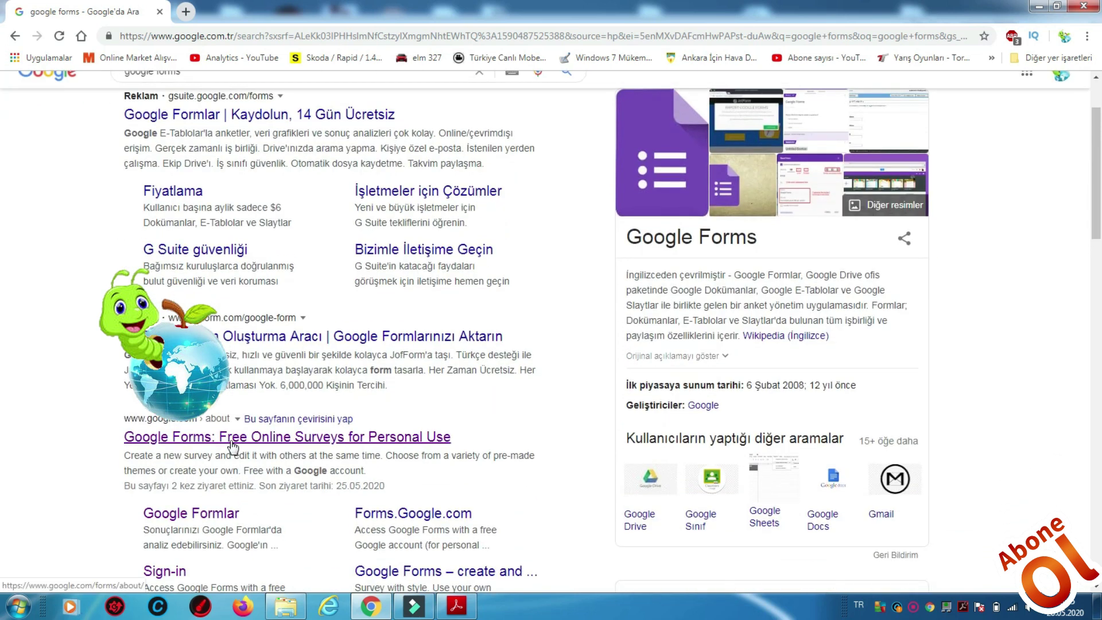
pyautogui.click(232, 441)
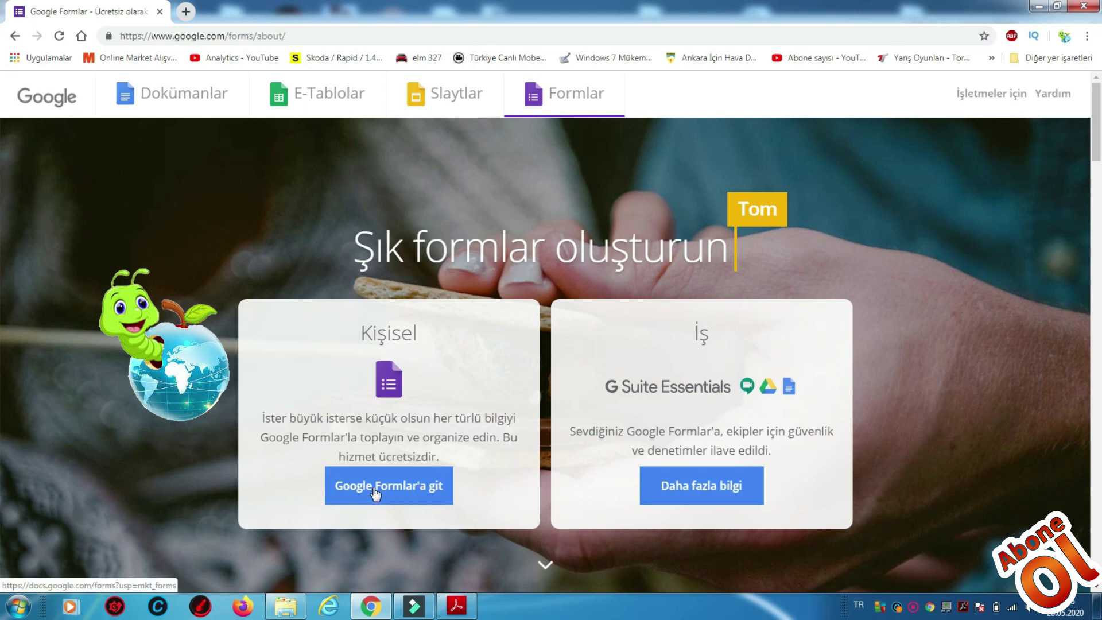
pyautogui.click(405, 497)
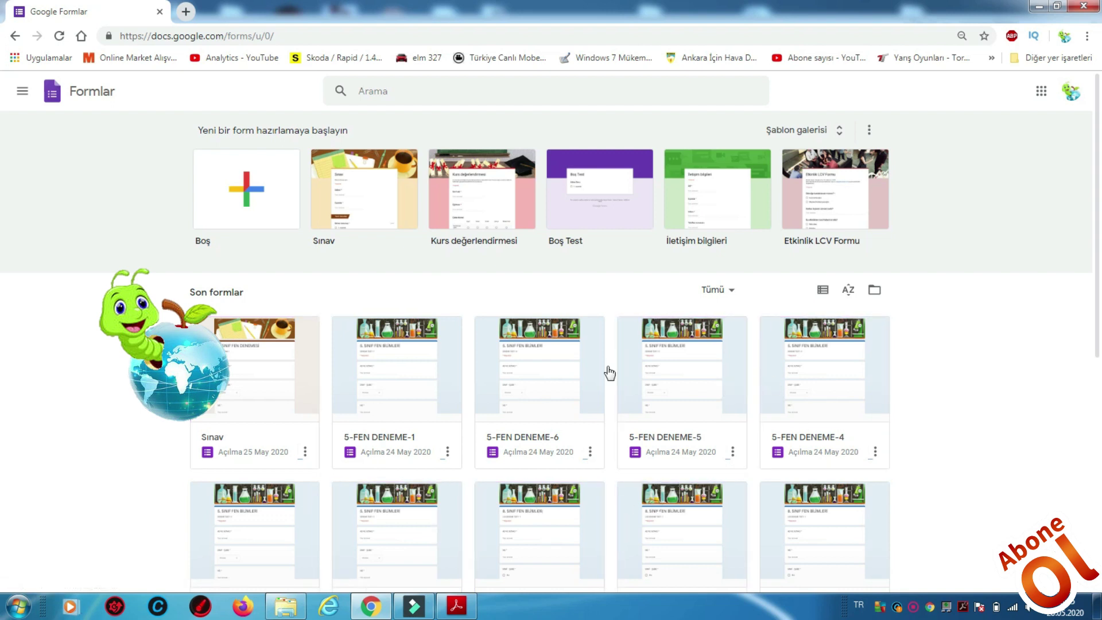
# Create a new form from the Sınav template
pyautogui.scroll(-1, 631, 396)
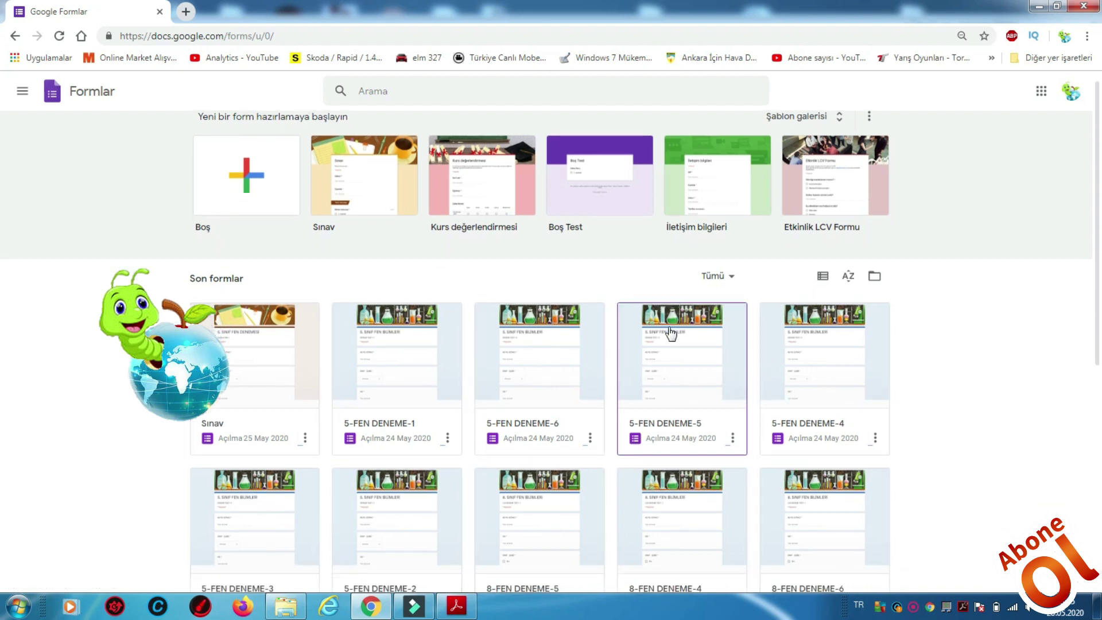
pyautogui.scroll(1, 574, 459)
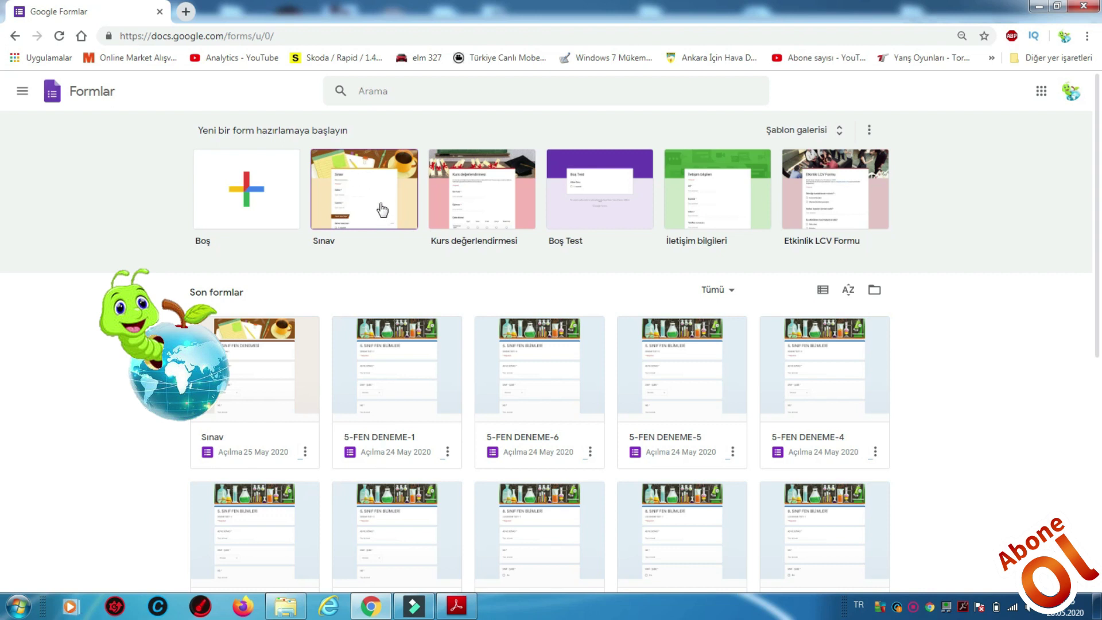
pyautogui.click(362, 195)
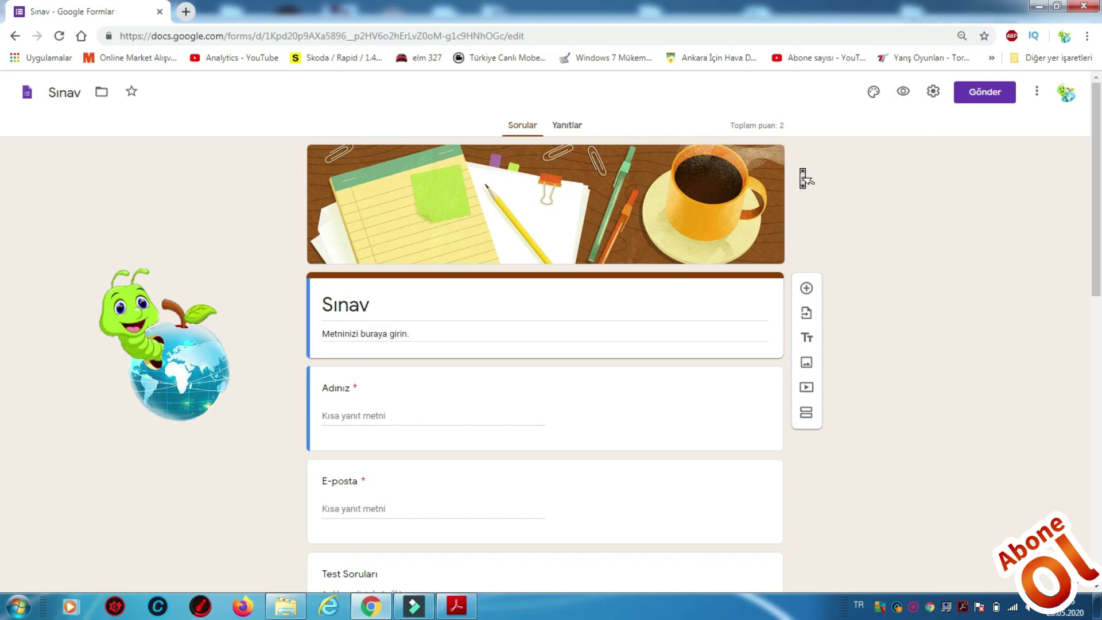
# Look through the Sınav template's header, name and e-mail fields, and sample questions
pyautogui.scroll(-2, 803, 175)
pyautogui.scroll(-1, 801, 173)
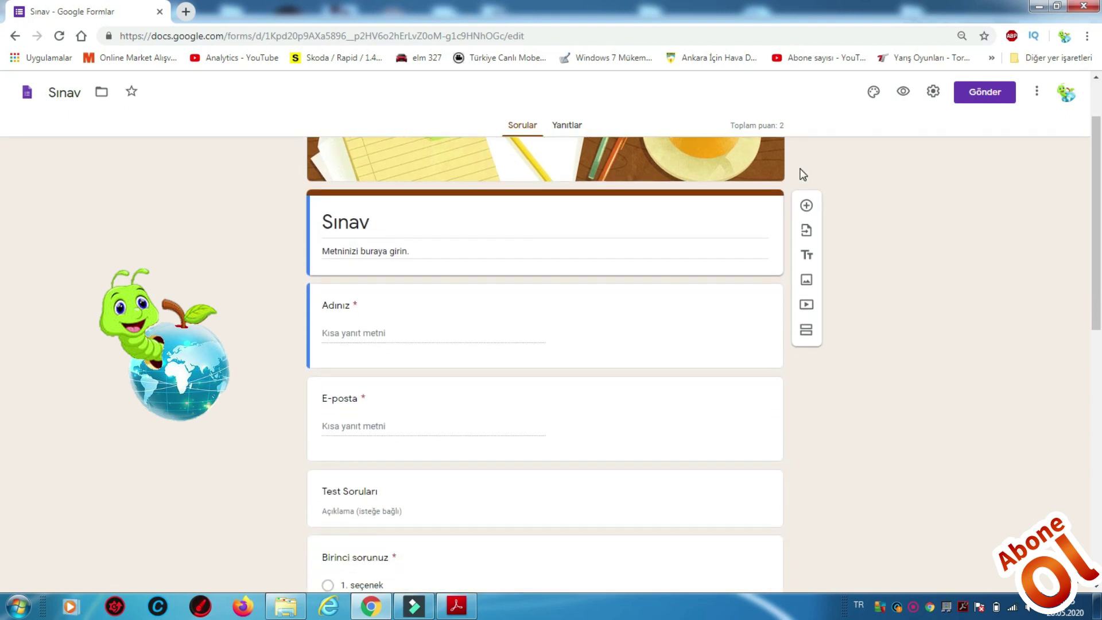
pyautogui.scroll(3, 802, 174)
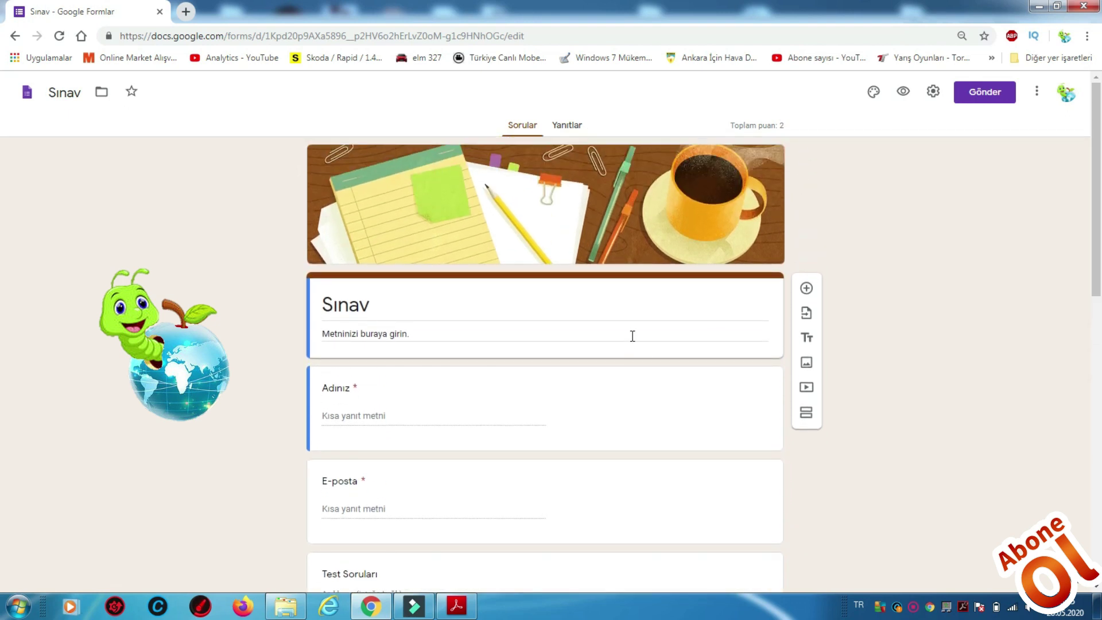
pyautogui.middleClick(632, 335)
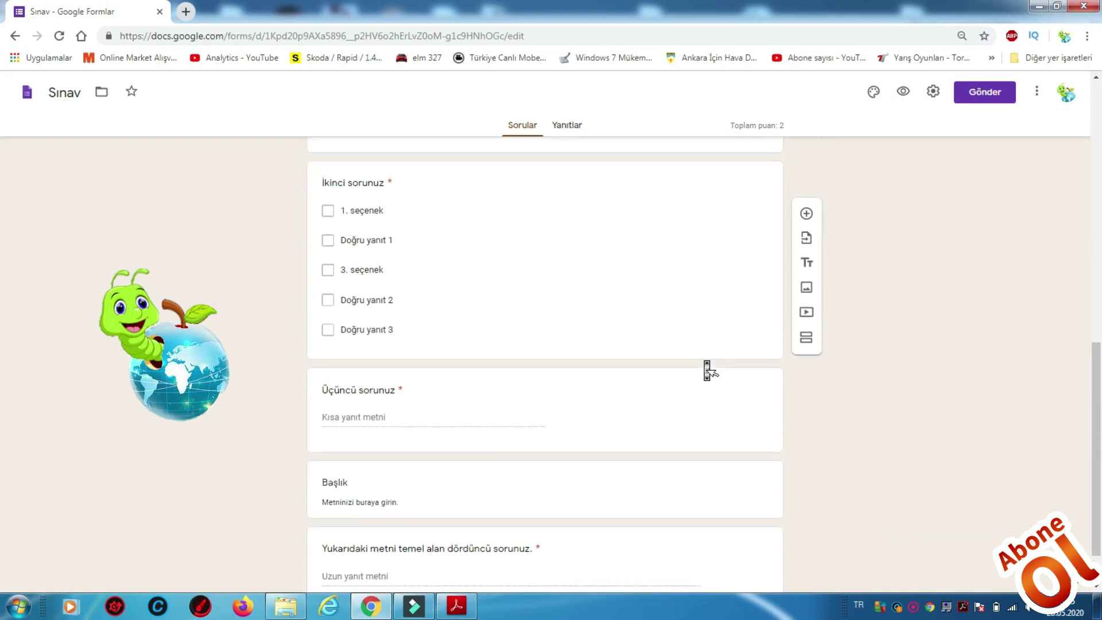
pyautogui.click(707, 368)
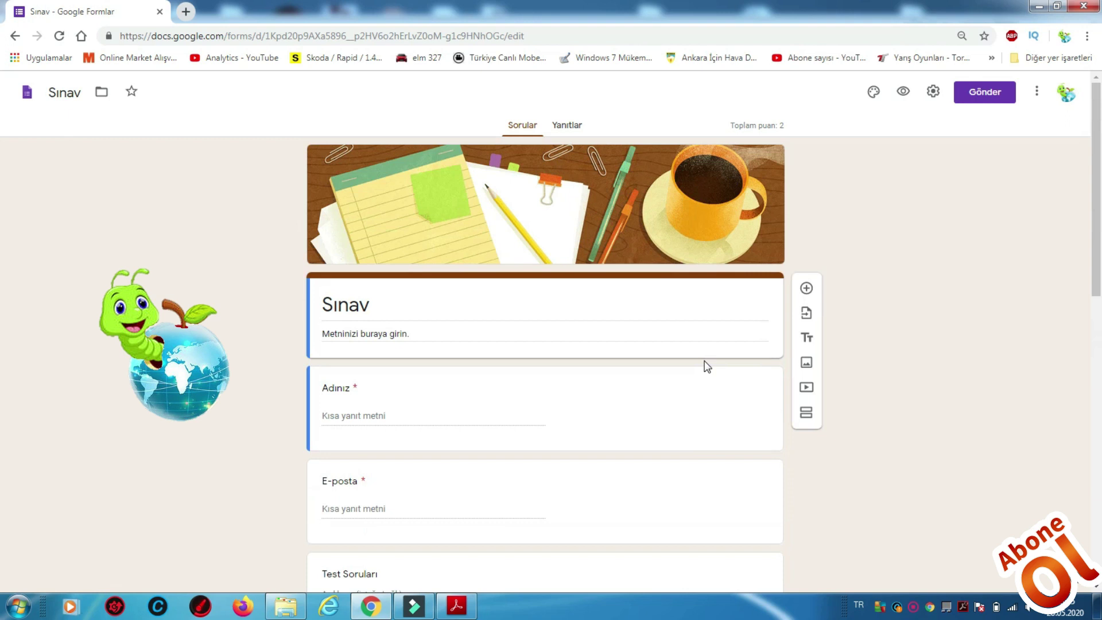
pyautogui.scroll(-3, 707, 367)
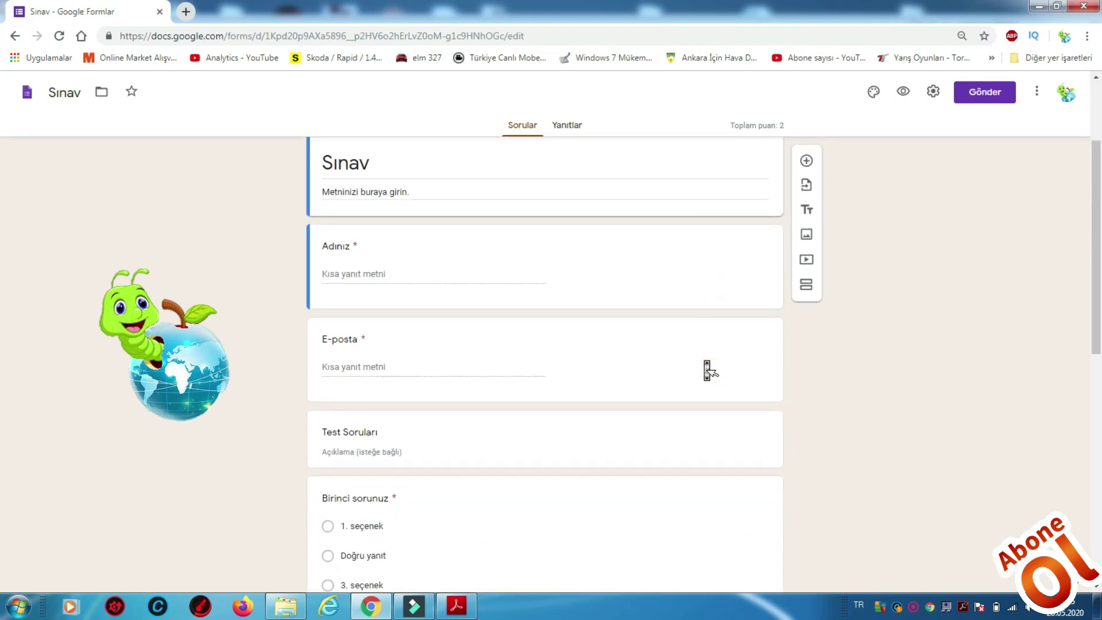
pyautogui.scroll(3, 709, 369)
pyautogui.scroll(-3, 694, 379)
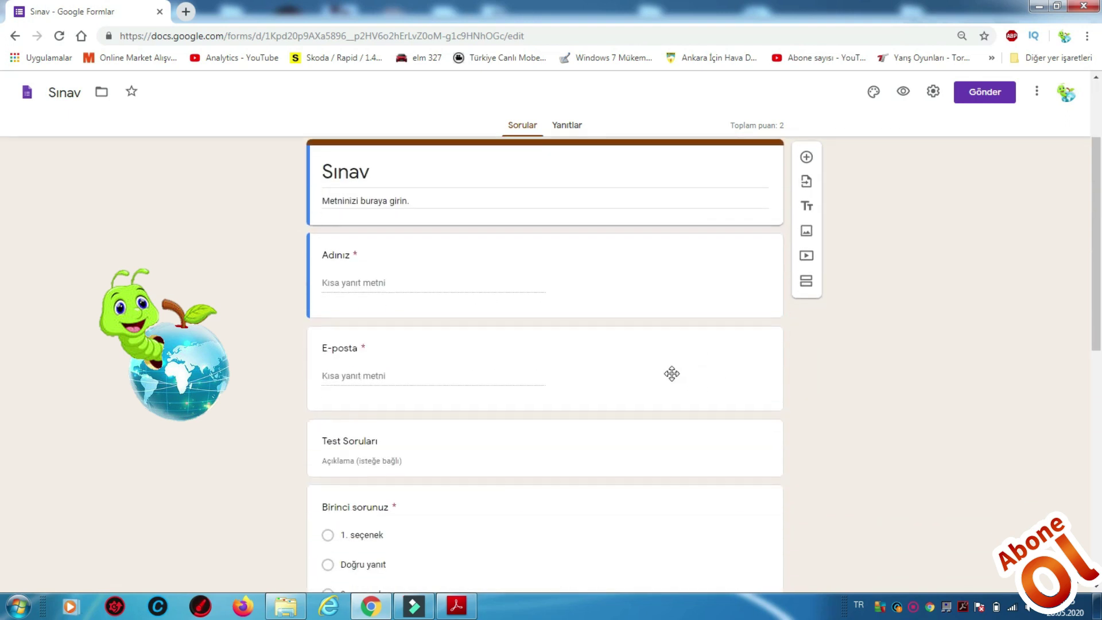
pyautogui.scroll(3, 620, 376)
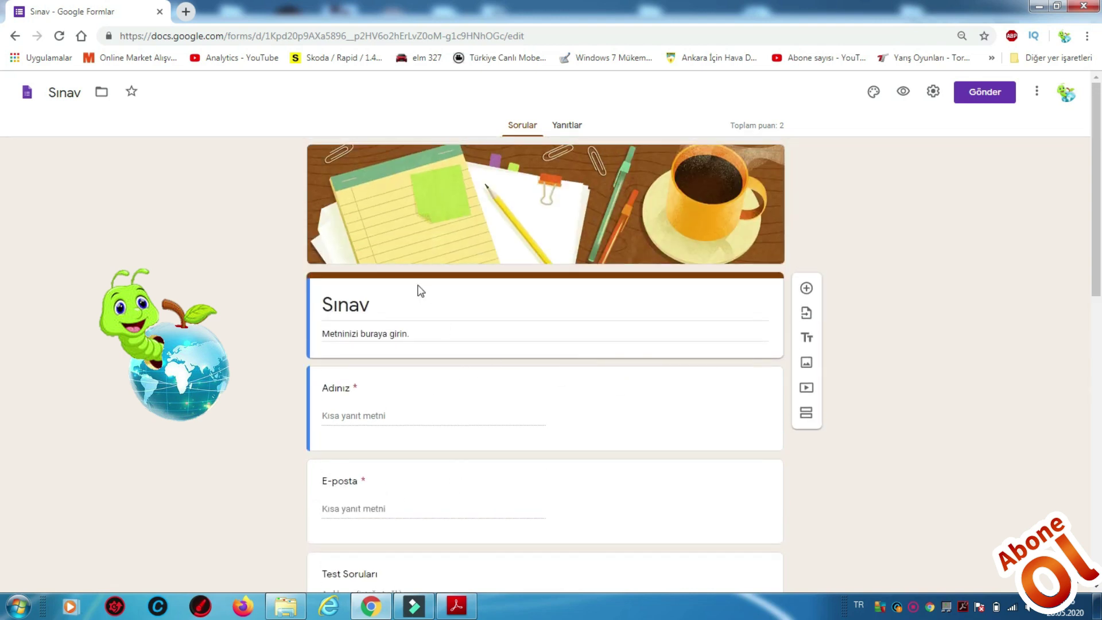
# Replace the form title with "5. SINIF FEN DENEMESİ"
pyautogui.doubleClick(401, 303)
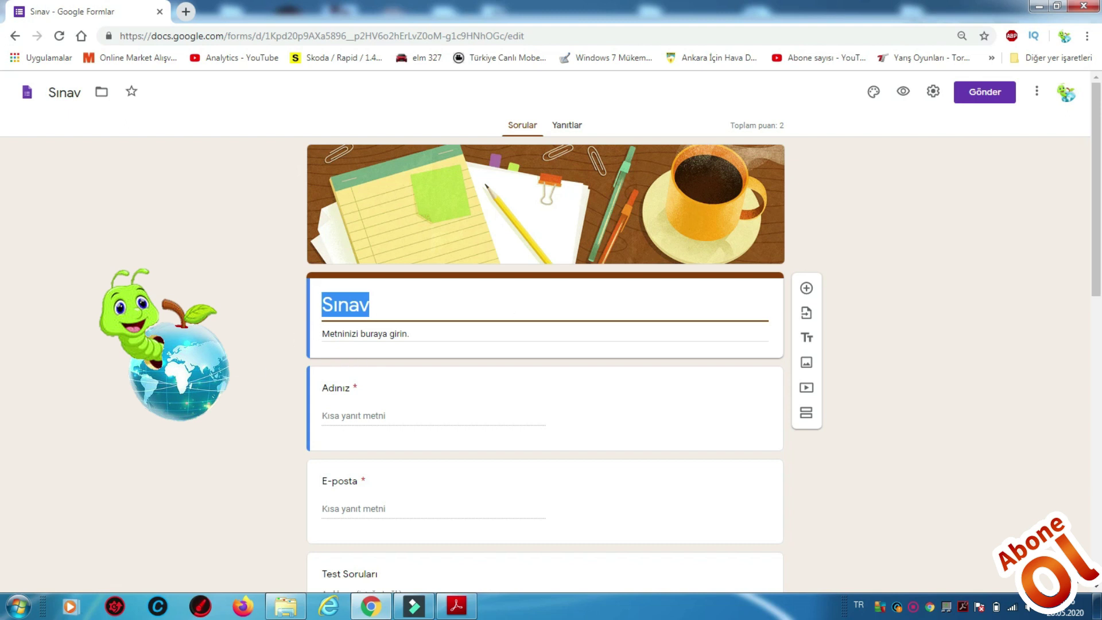
pyautogui.write('FEN DENEMESİ')
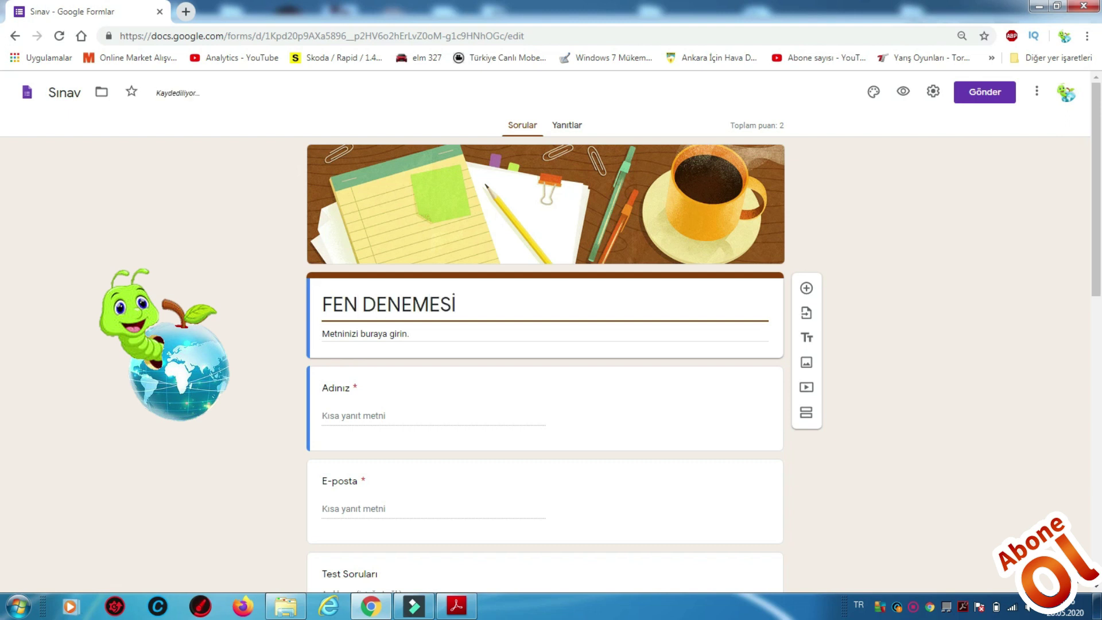
pyautogui.click(323, 305)
pyautogui.write('5. SI')
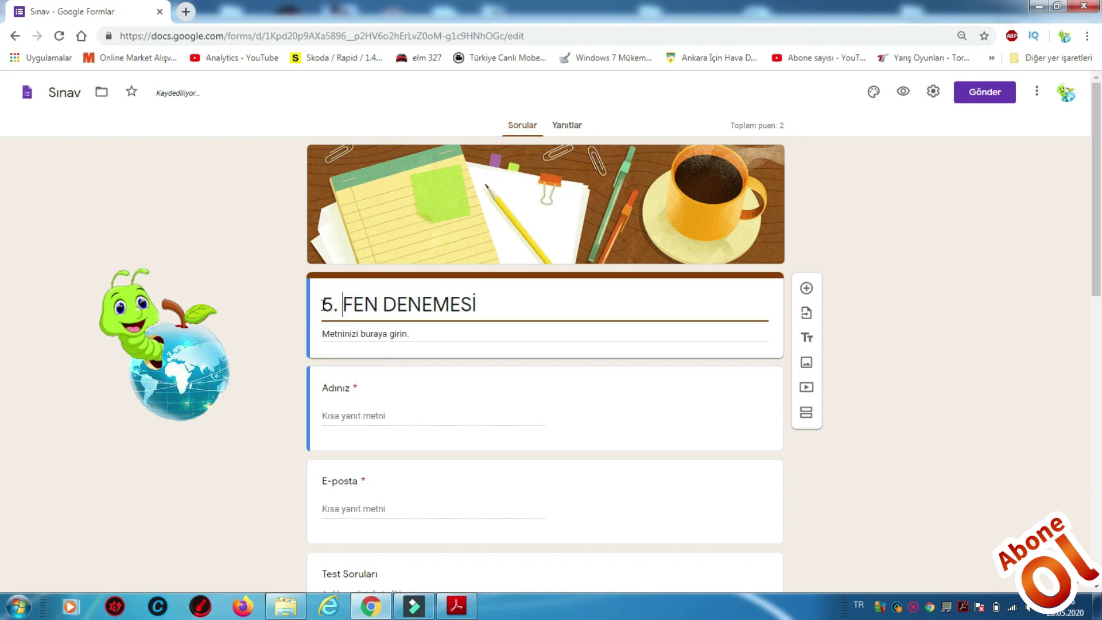
pyautogui.write('NIF')
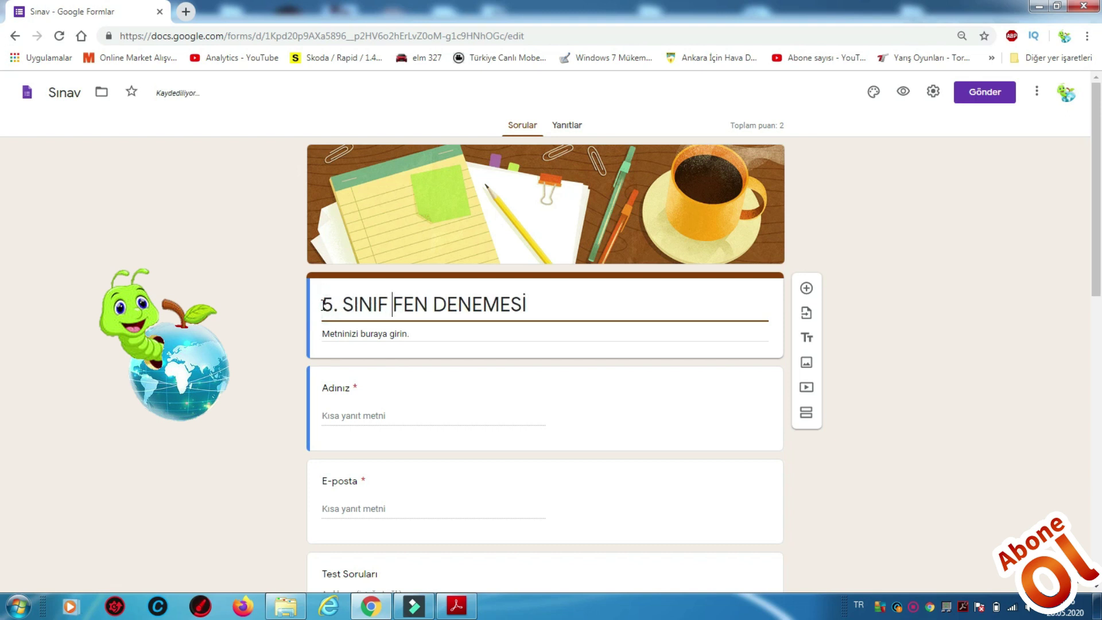
# Replace the form description with "DENEME TESTİ 1"
pyautogui.tripleClick(426, 336)
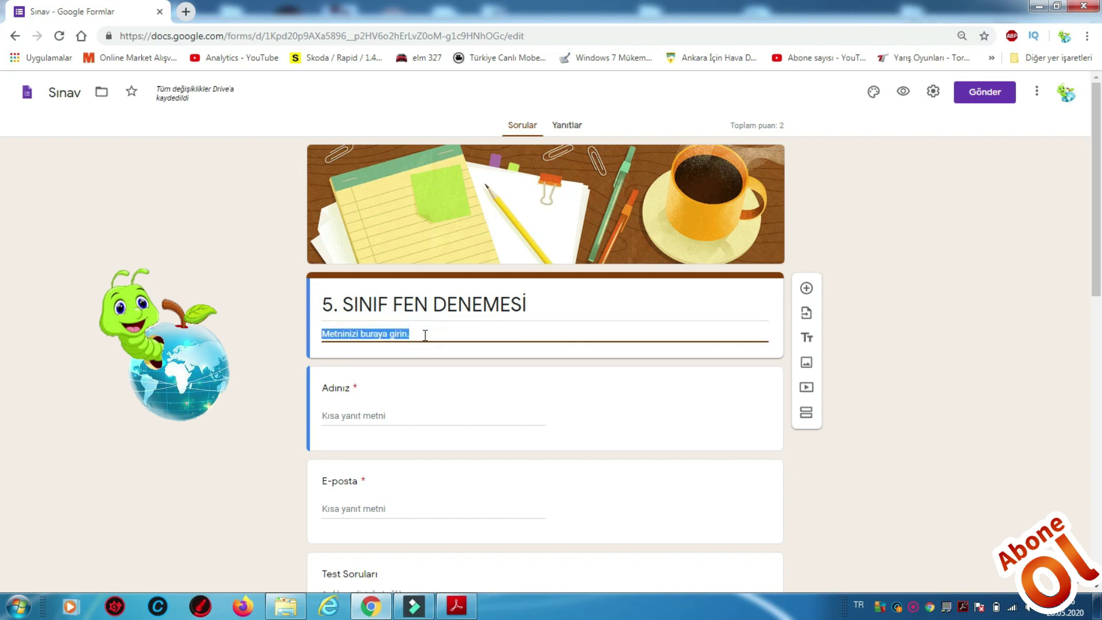
pyautogui.write('DENEME TE')
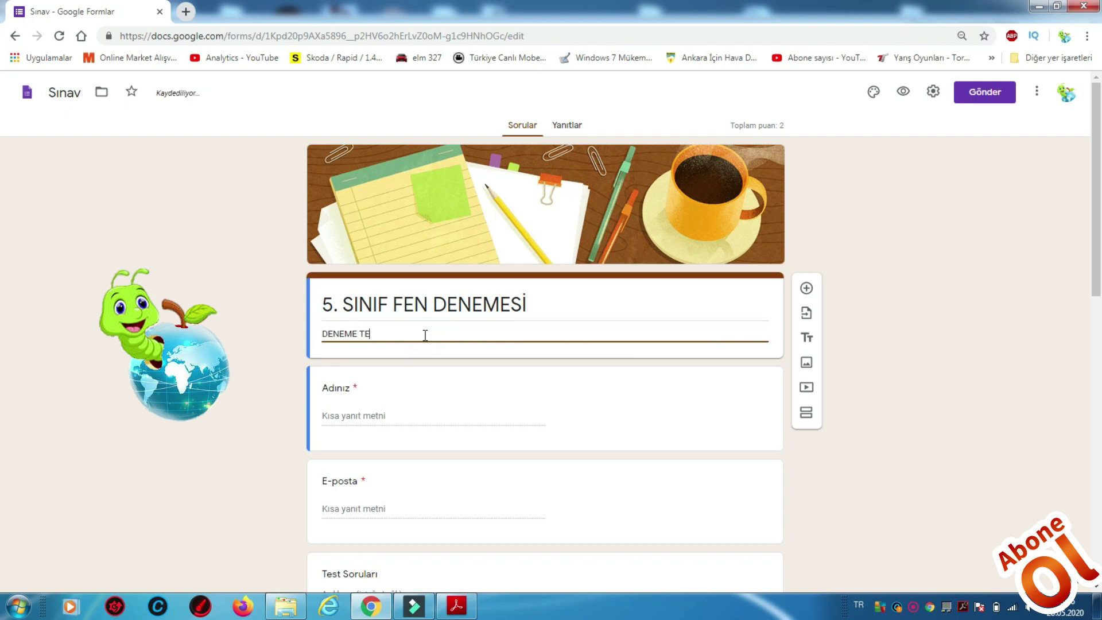
pyautogui.write('STİ 1')
# Rename the Adınız question to "Ad ve Soyad"
pyautogui.scroll(-2, 531, 406)
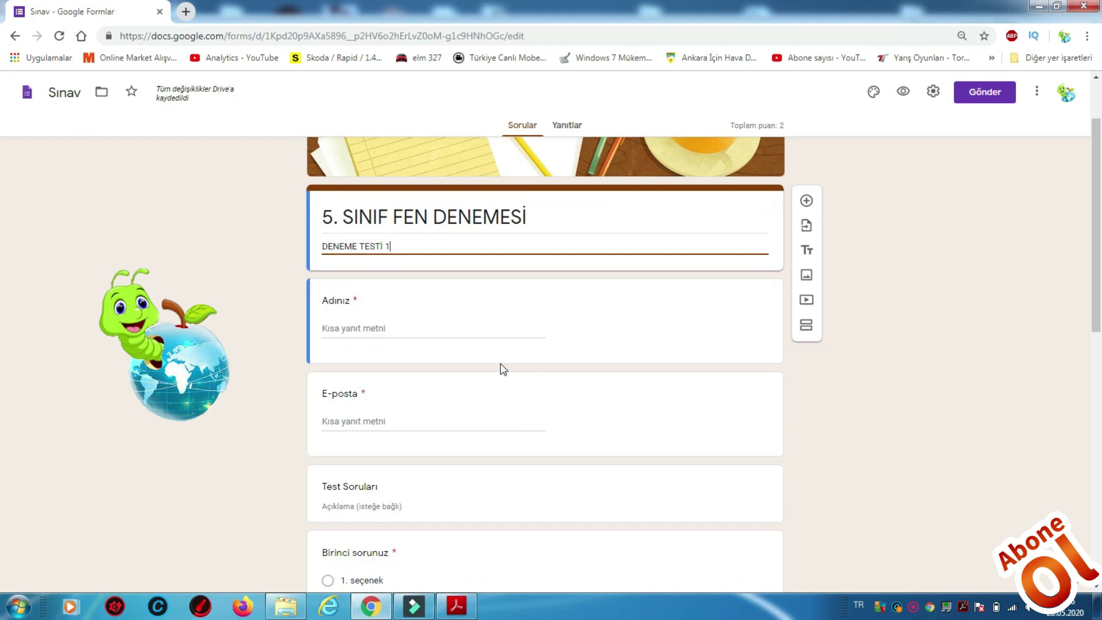
pyautogui.click(478, 322)
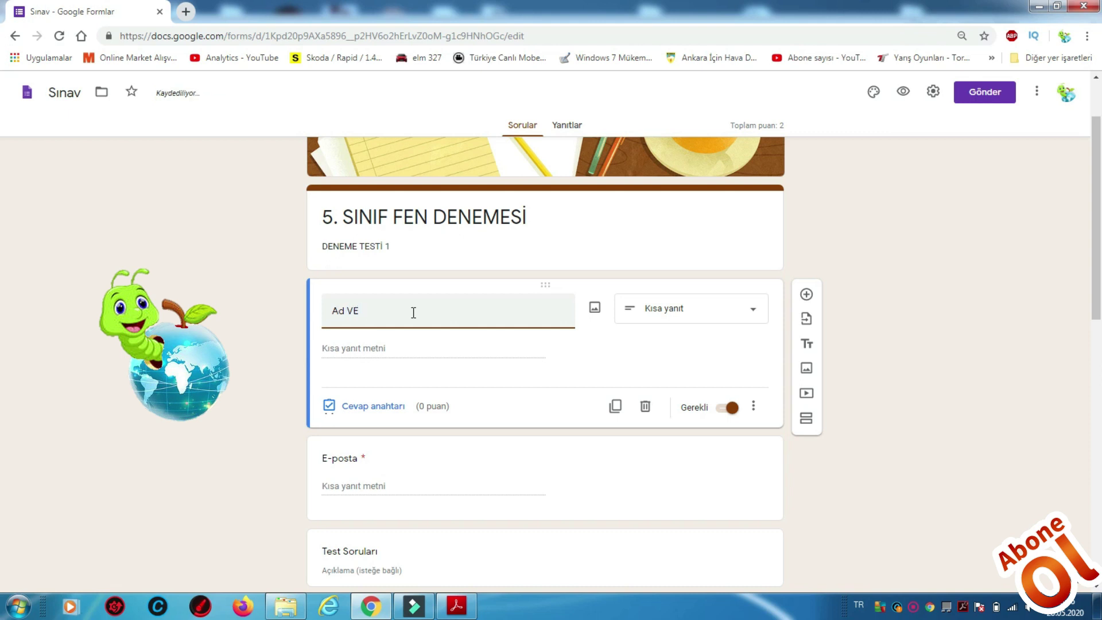
pyautogui.write('Soyad')
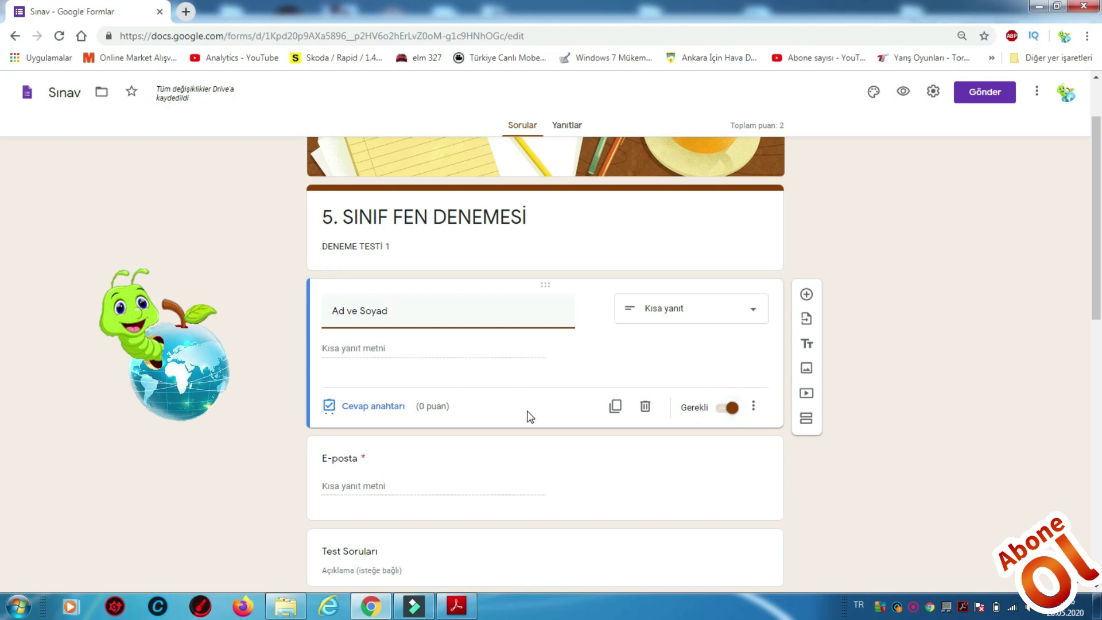
# Delete the E-posta question from the form
pyautogui.scroll(-2, 528, 418)
pyautogui.click(582, 367)
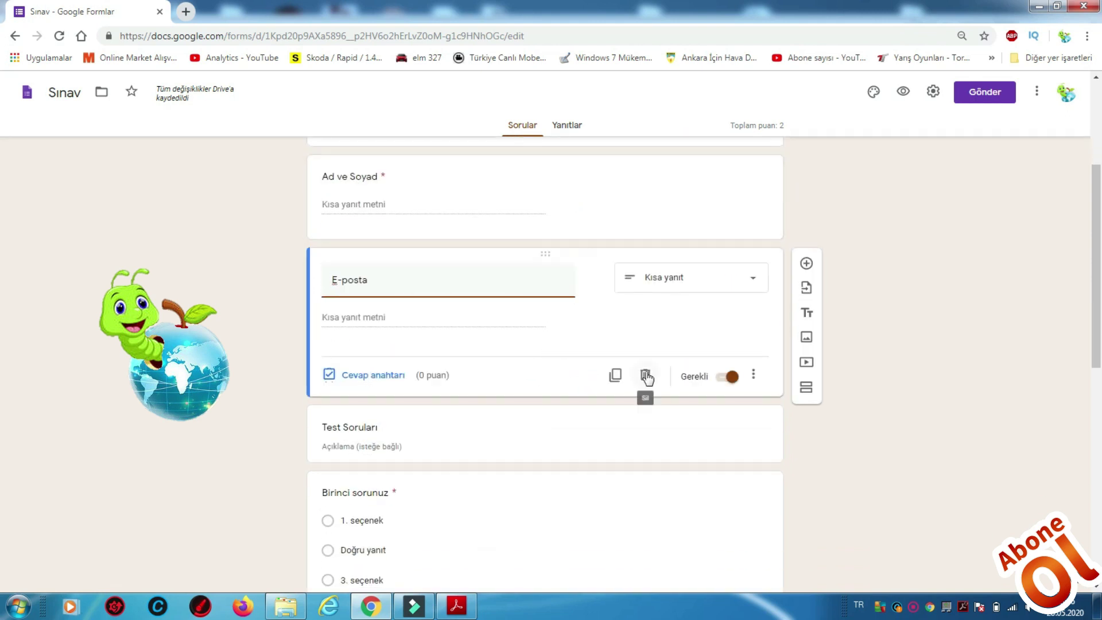
pyautogui.click(645, 376)
# Delete the Test Soruları section heading below the Ad ve Soyad question
pyautogui.scroll(2, 600, 367)
pyautogui.scroll(-2, 600, 359)
pyautogui.middleClick(585, 367)
pyautogui.scroll(-4, 585, 368)
pyautogui.scroll(5, 585, 368)
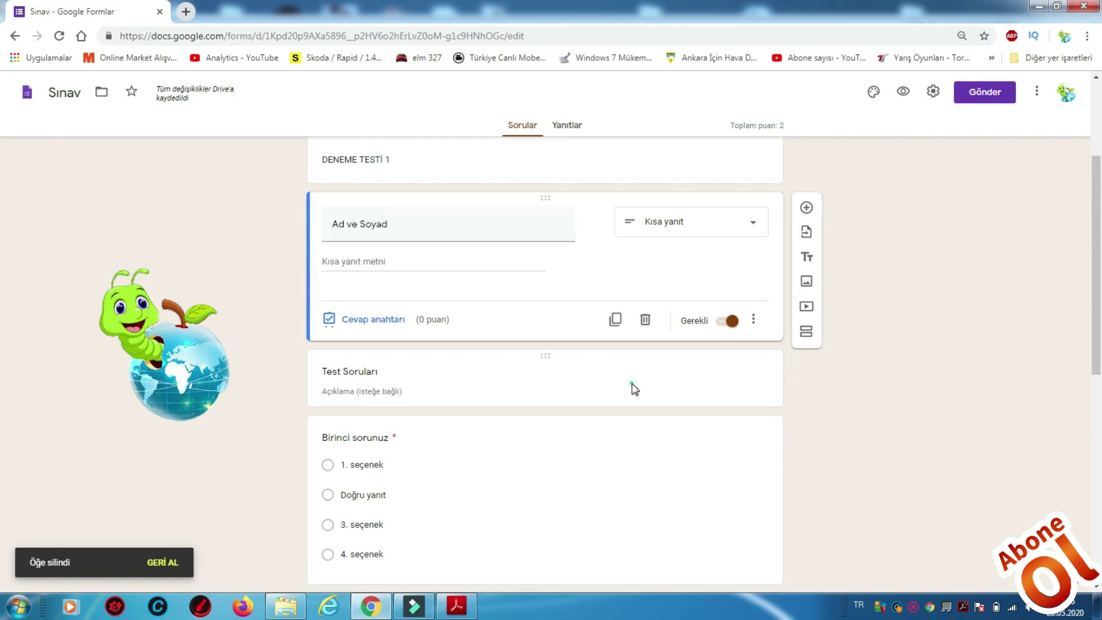
pyautogui.click(634, 389)
pyautogui.click(738, 317)
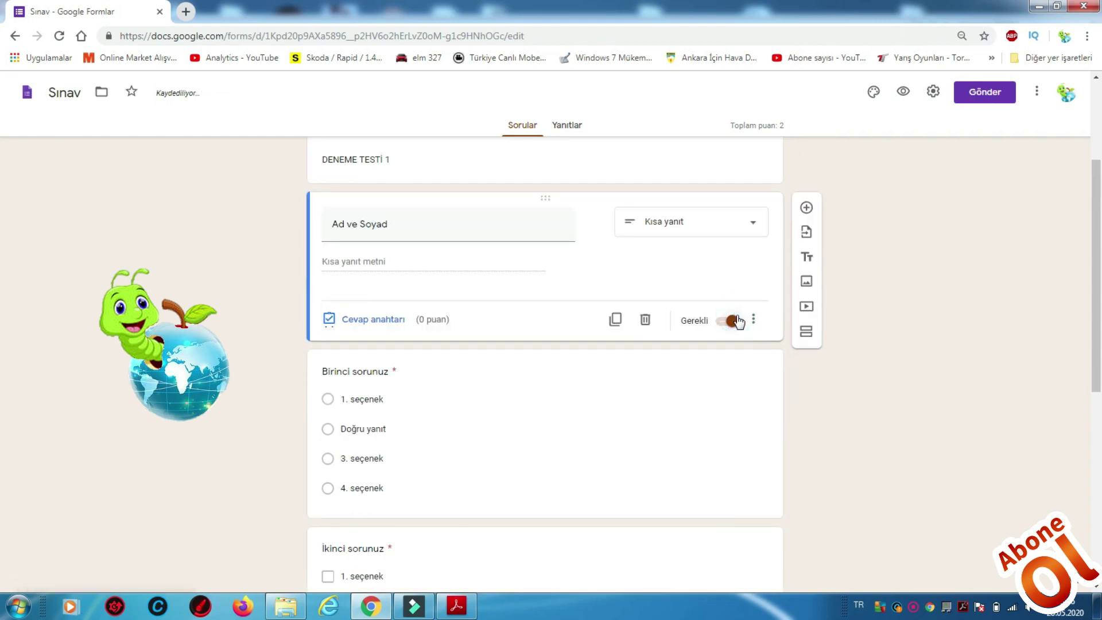
# Delete the first three sample questions: Birinci sorunuz, İkinci sorunuz and Üçüncü sorunuz
pyautogui.scroll(-1, 652, 416)
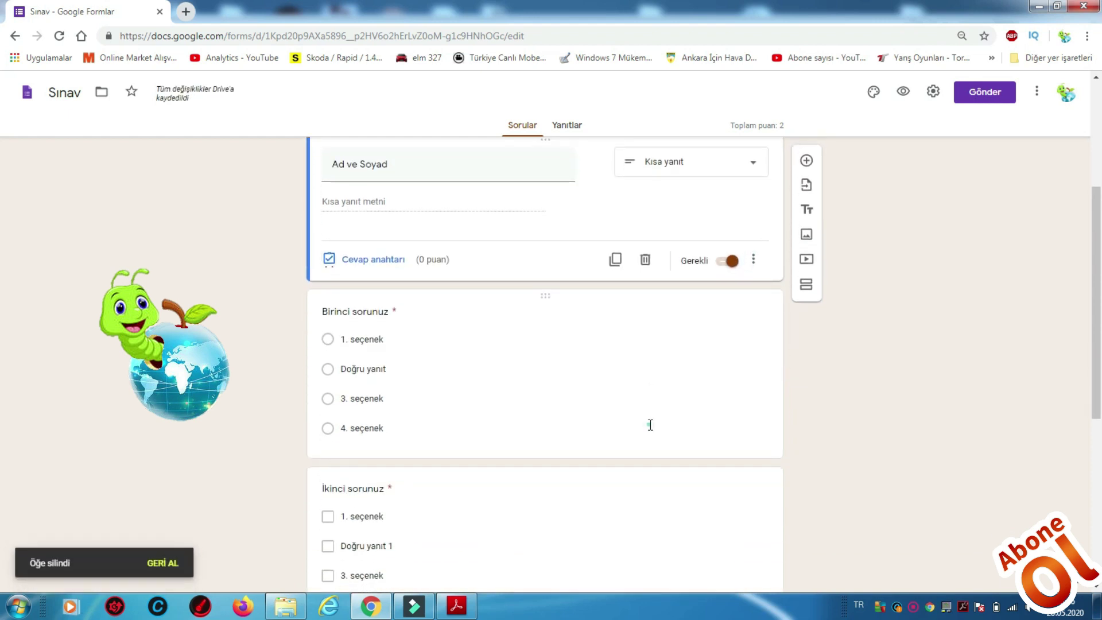
pyautogui.click(651, 425)
pyautogui.click(648, 462)
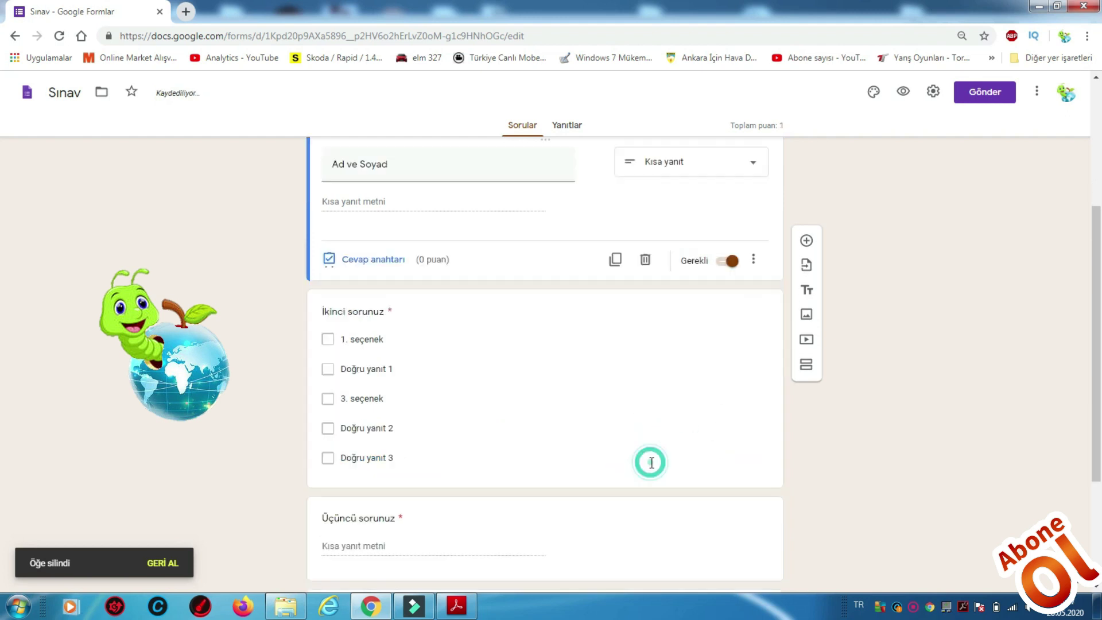
pyautogui.click(650, 440)
pyautogui.click(646, 481)
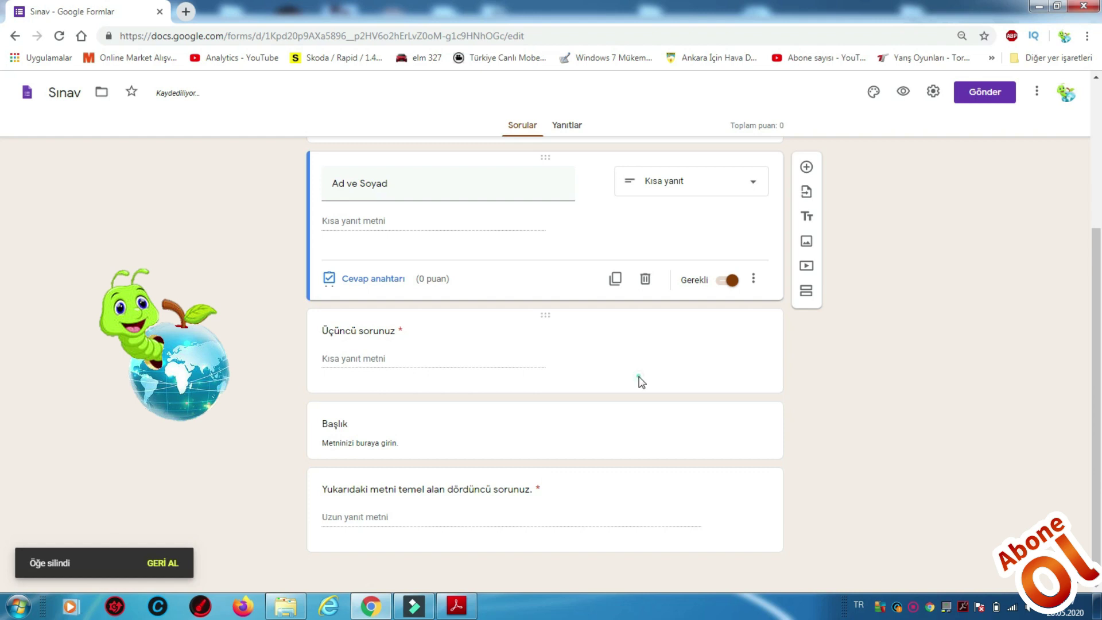
pyautogui.click(642, 382)
pyautogui.click(645, 373)
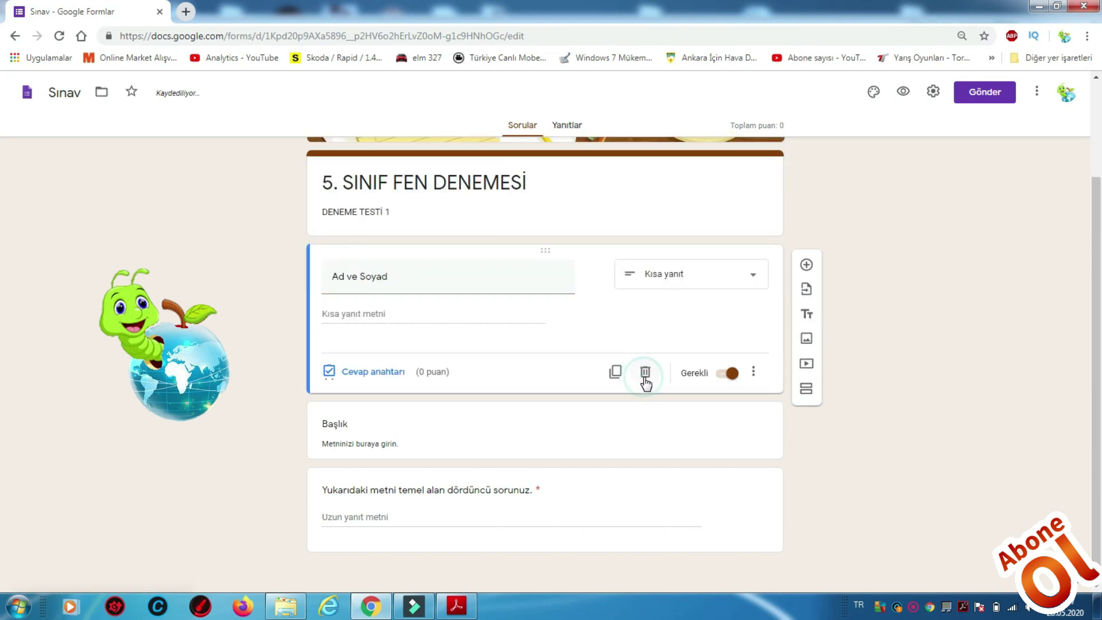
# Delete the Başlık text block and the sample fourth question based on it
pyautogui.click(638, 439)
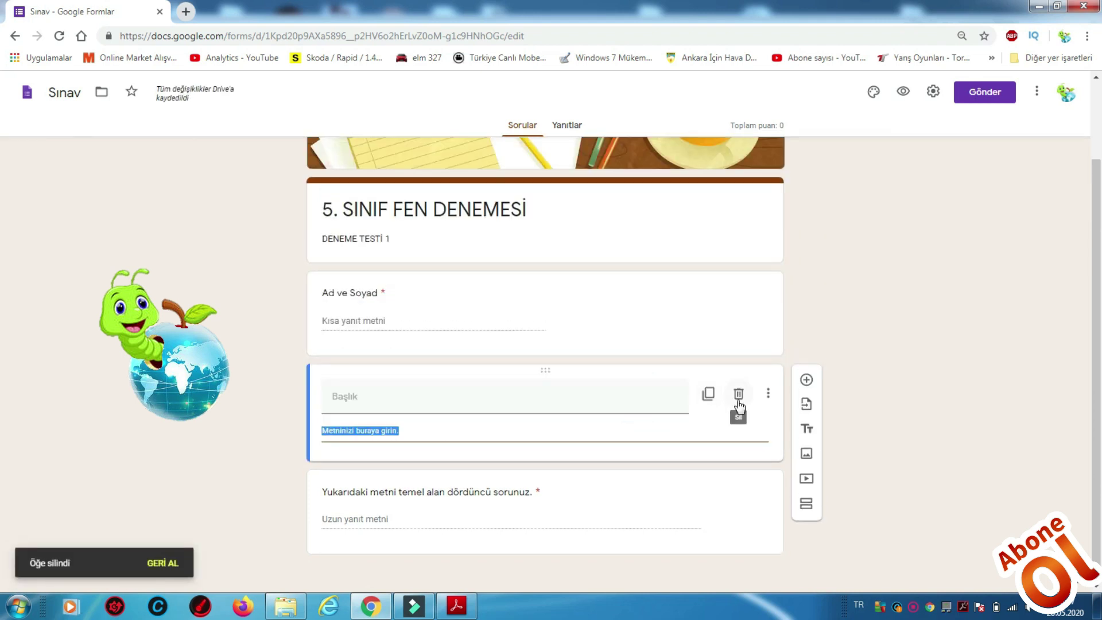
pyautogui.click(738, 400)
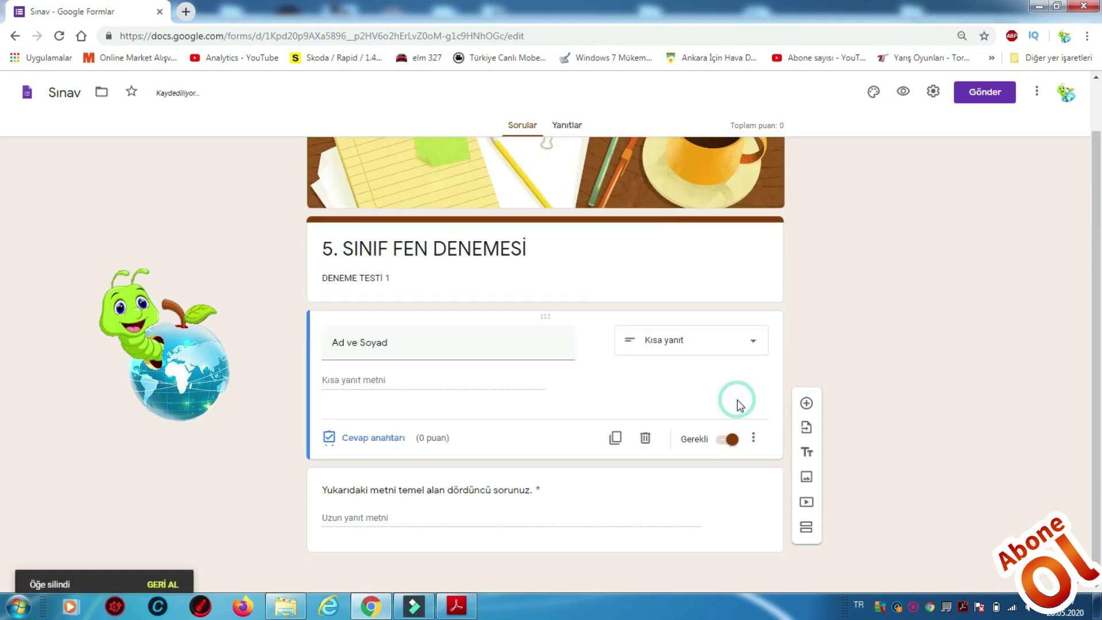
pyautogui.click(640, 498)
pyautogui.click(646, 531)
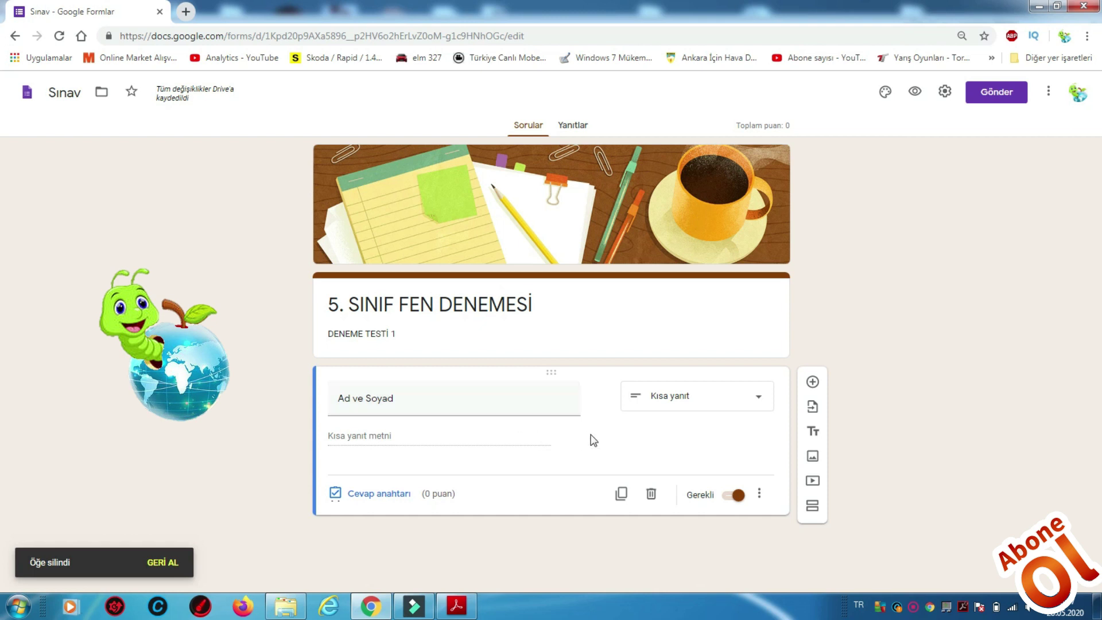
# Add a new question below Ad ve Soyad titled "Sınıf ve Şube"
pyautogui.click(813, 382)
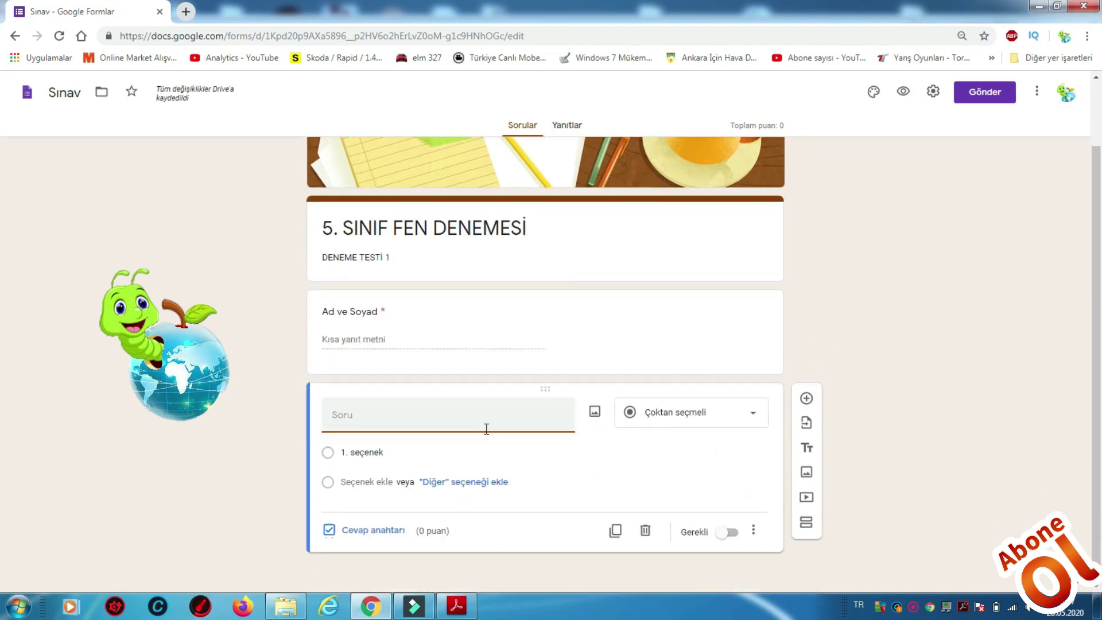
pyautogui.write('s')
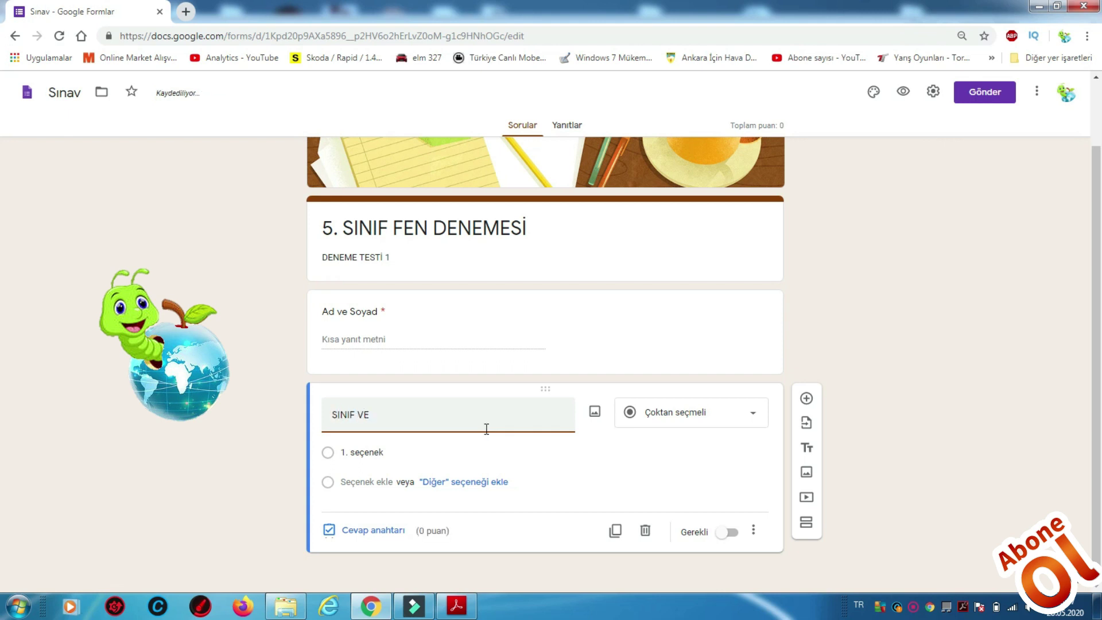
pyautogui.press('BackSpace')
pyautogui.press('BackSpace')
pyautogui.press('BackSpace')
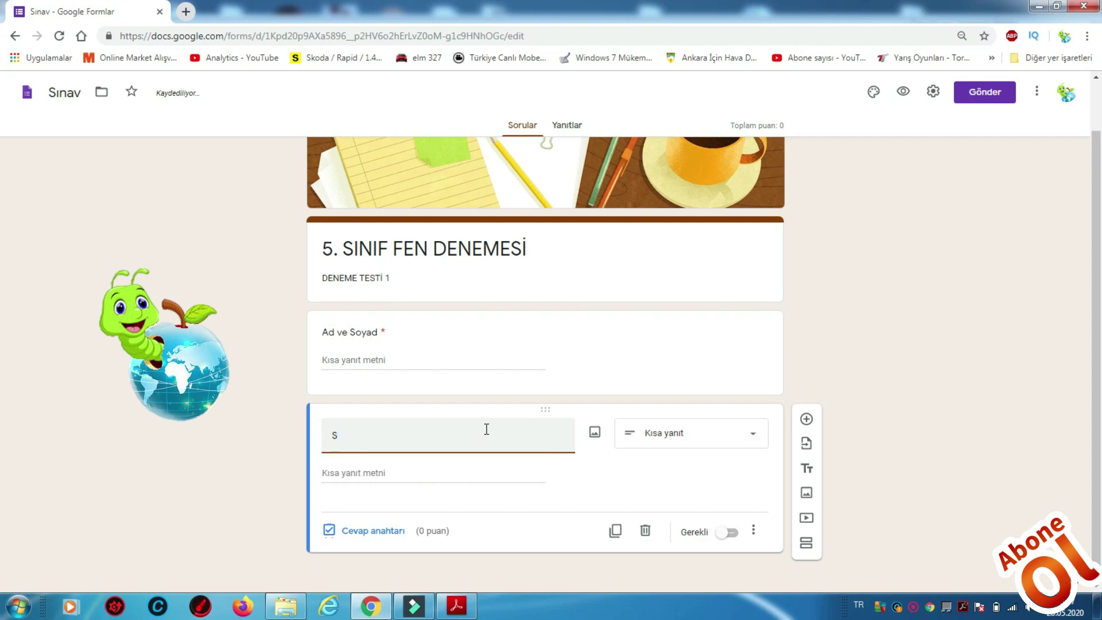
pyautogui.write('ınıf ve Şube')
# Make Sınıf ve Şube a required Açılır menü question with the options 5-A and 5-B
pyautogui.click(693, 434)
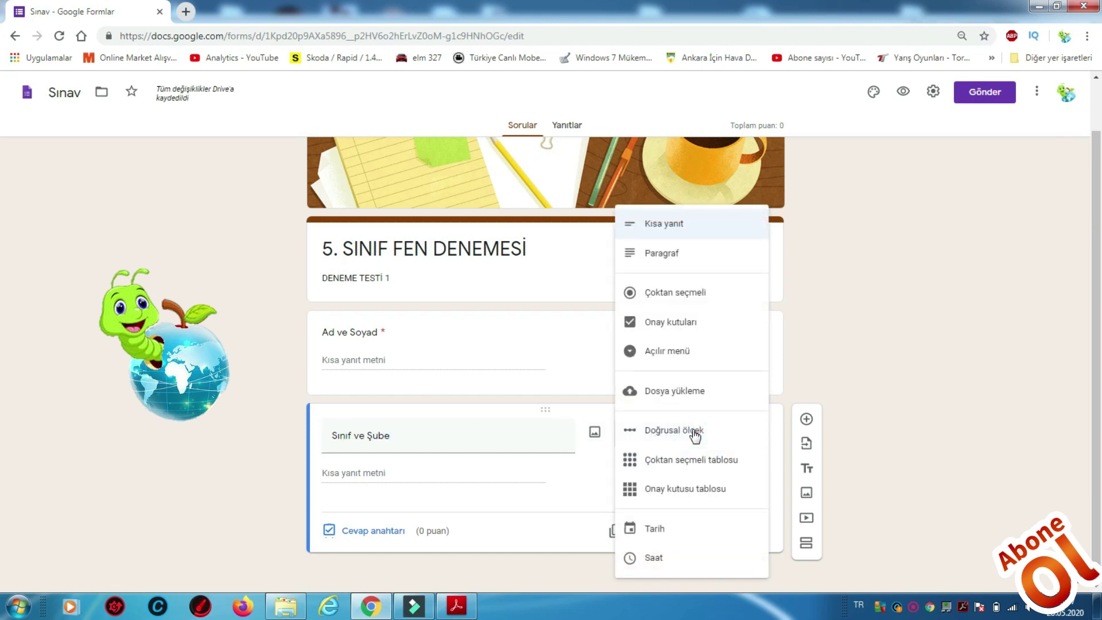
pyautogui.click(688, 358)
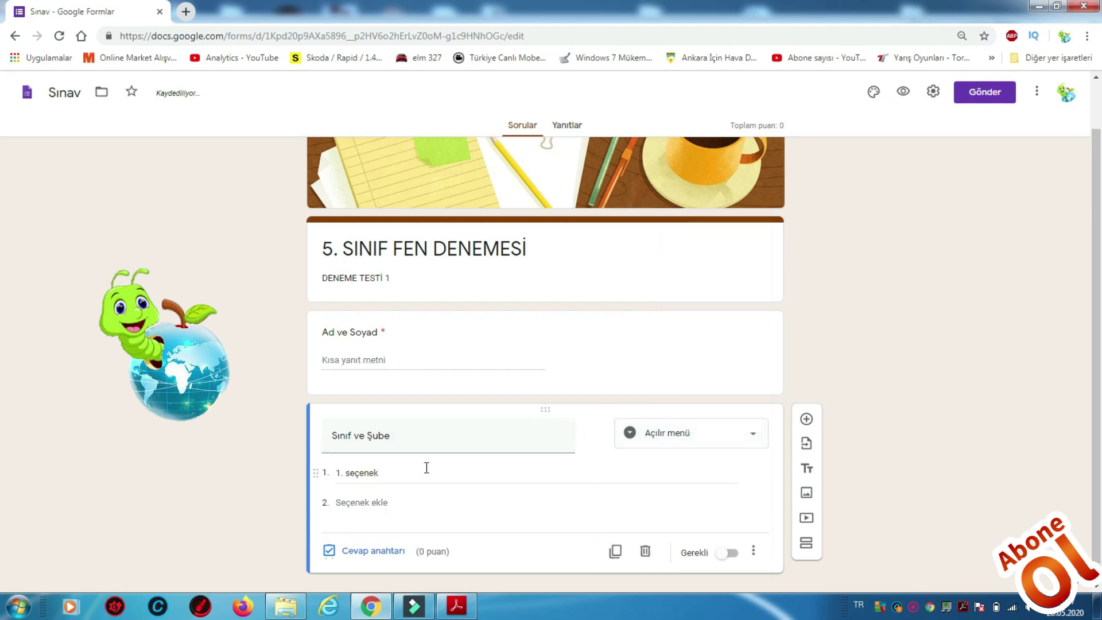
pyautogui.click(396, 476)
pyautogui.write('5-A')
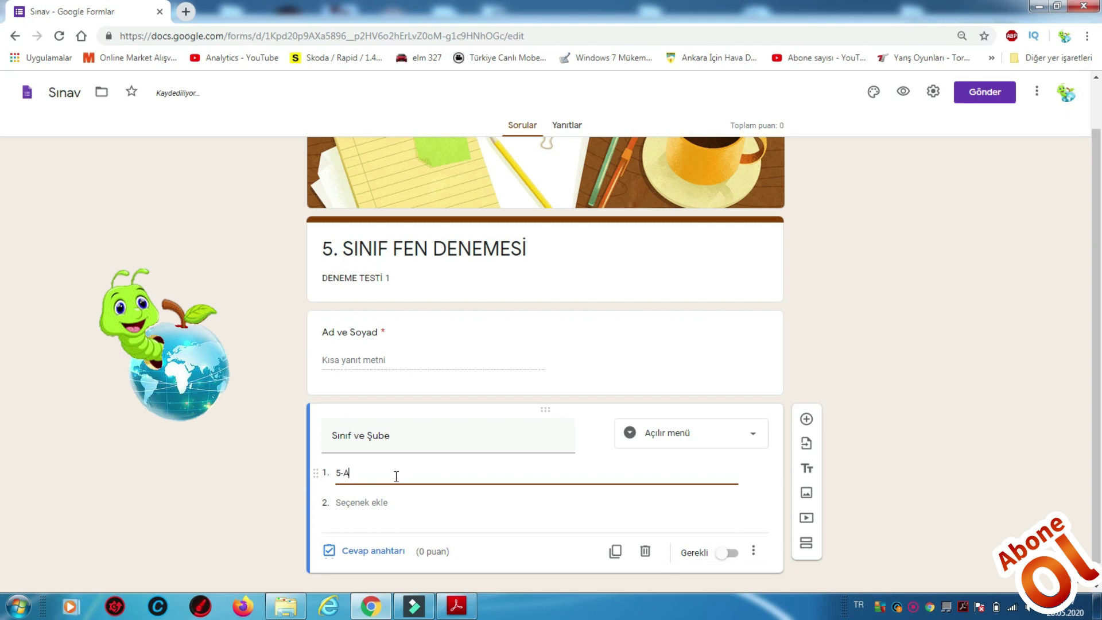
pyautogui.click(375, 502)
pyautogui.write('5-B')
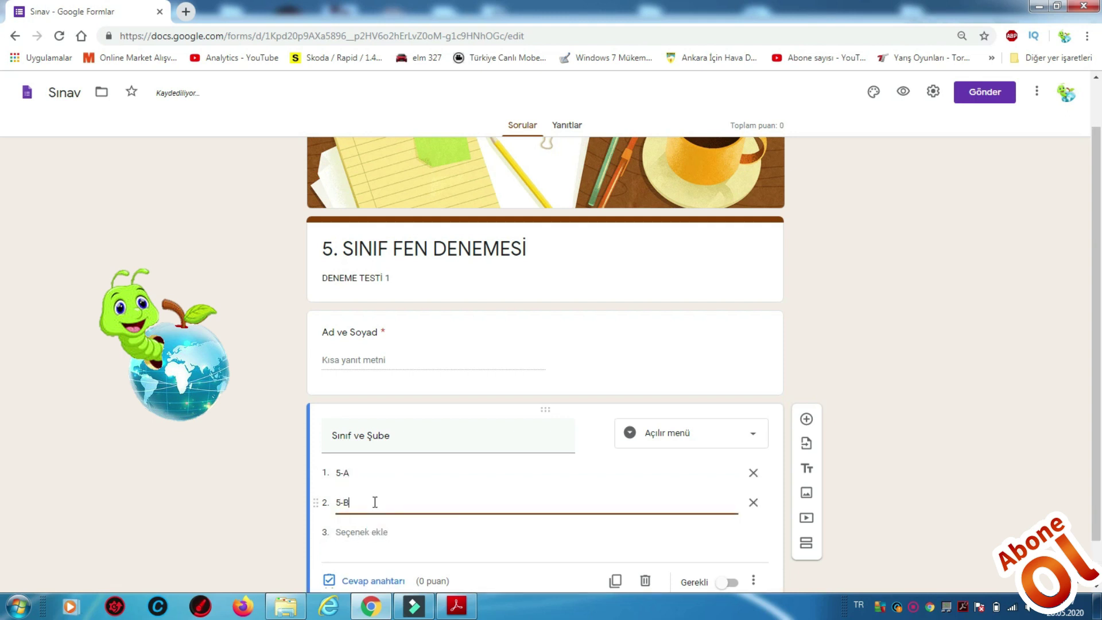
pyautogui.scroll(-2, 429, 503)
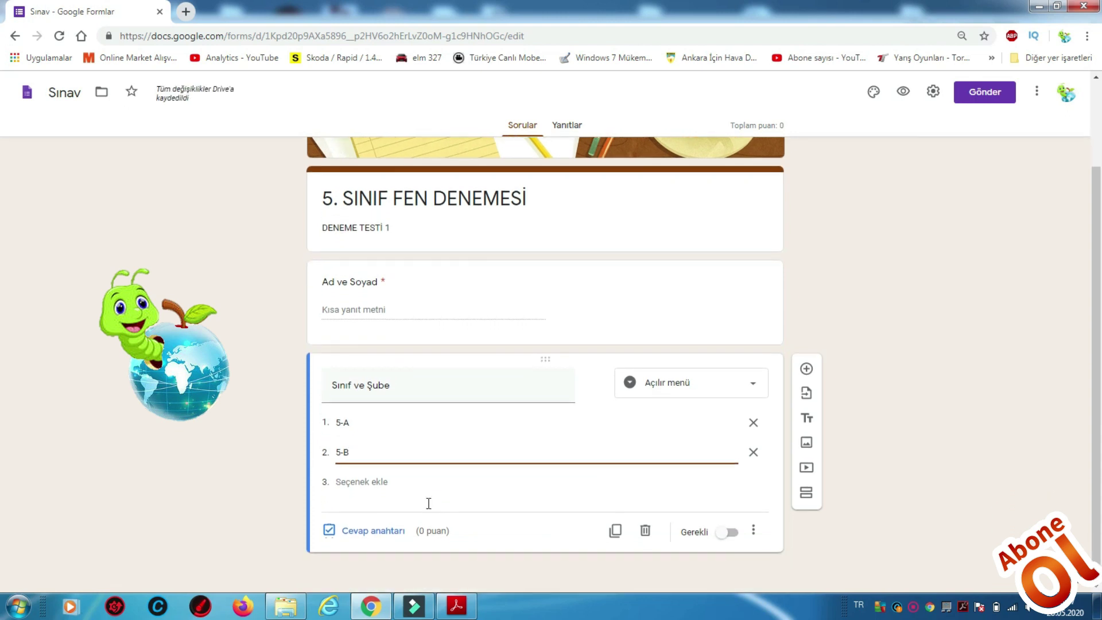
pyautogui.click(726, 534)
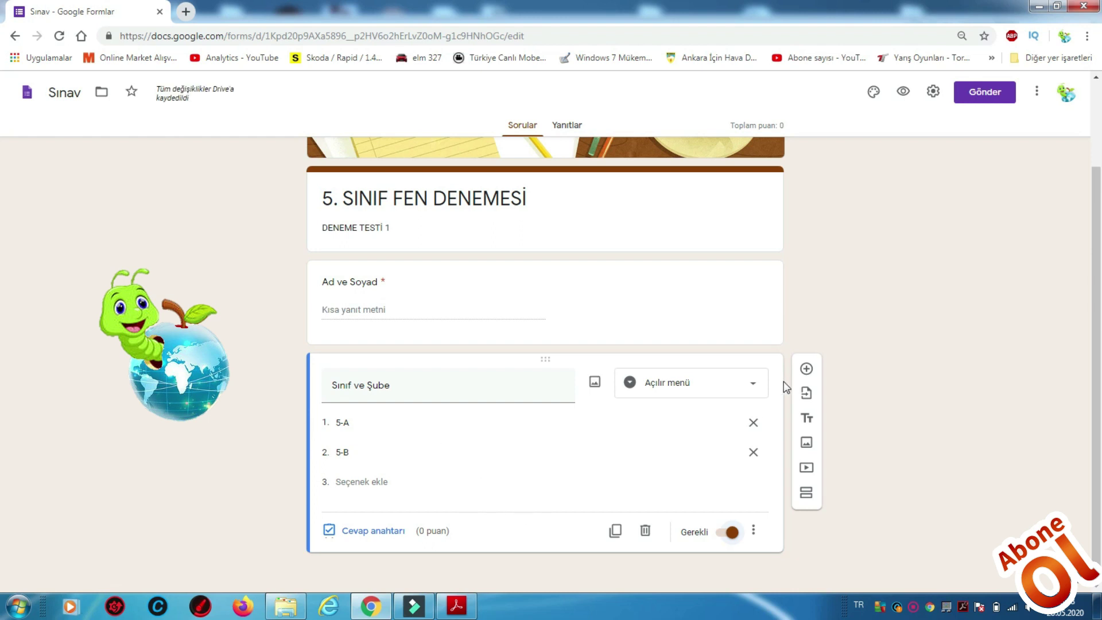
# Add a required question titled "NO" below Sınıf ve Şube
pyautogui.click(806, 368)
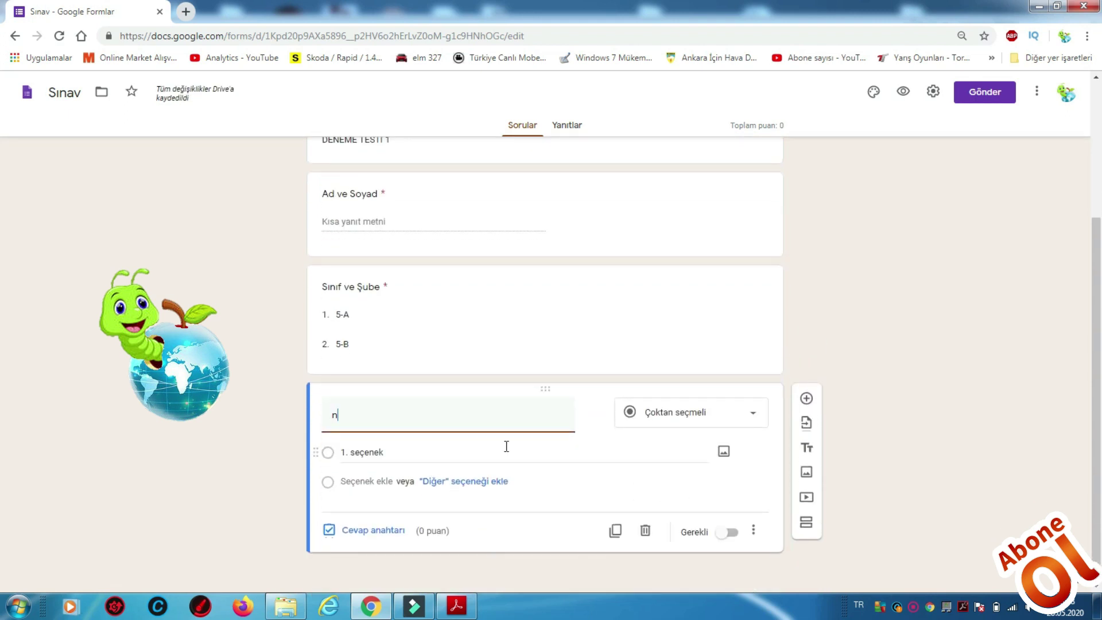
pyautogui.press('BackSpace')
pyautogui.press('BackSpace')
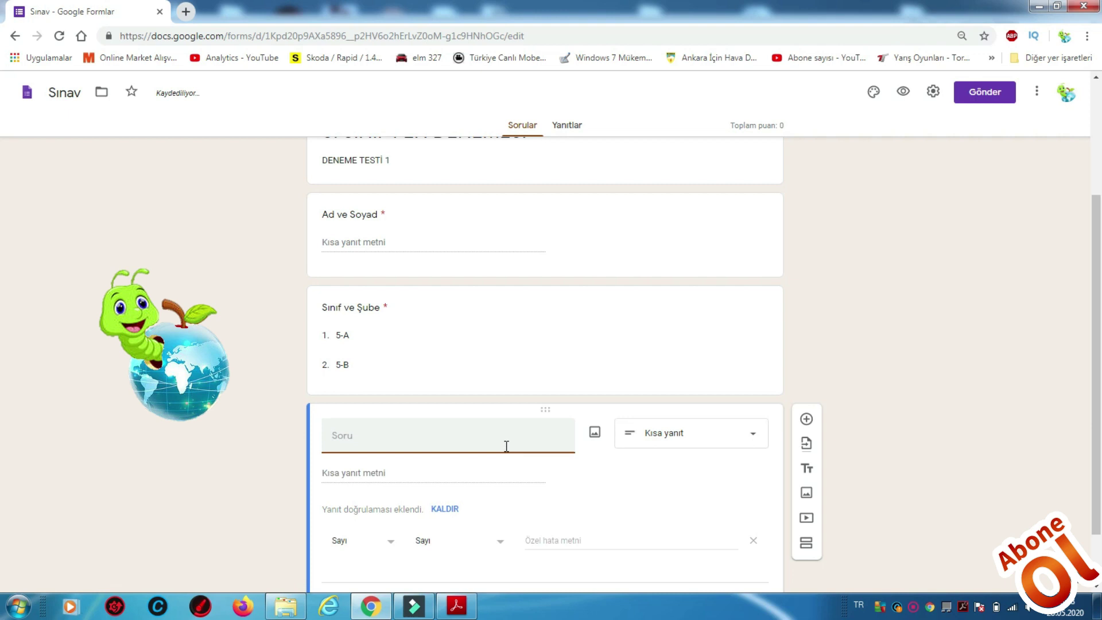
pyautogui.click(506, 446)
pyautogui.write('NO')
pyautogui.scroll(-1, 651, 487)
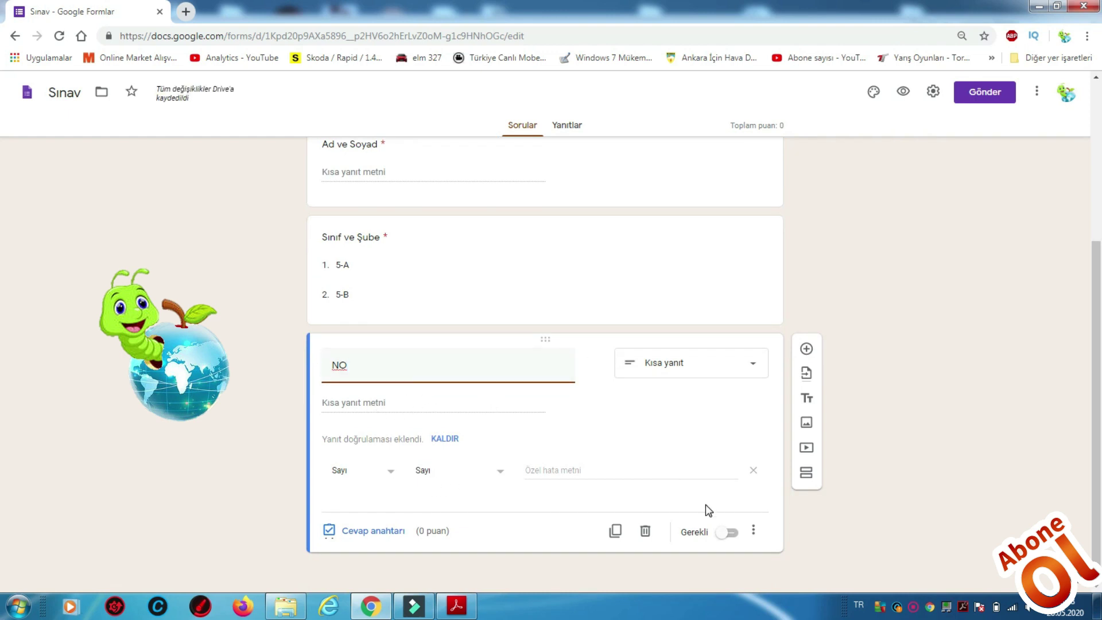
pyautogui.click(730, 536)
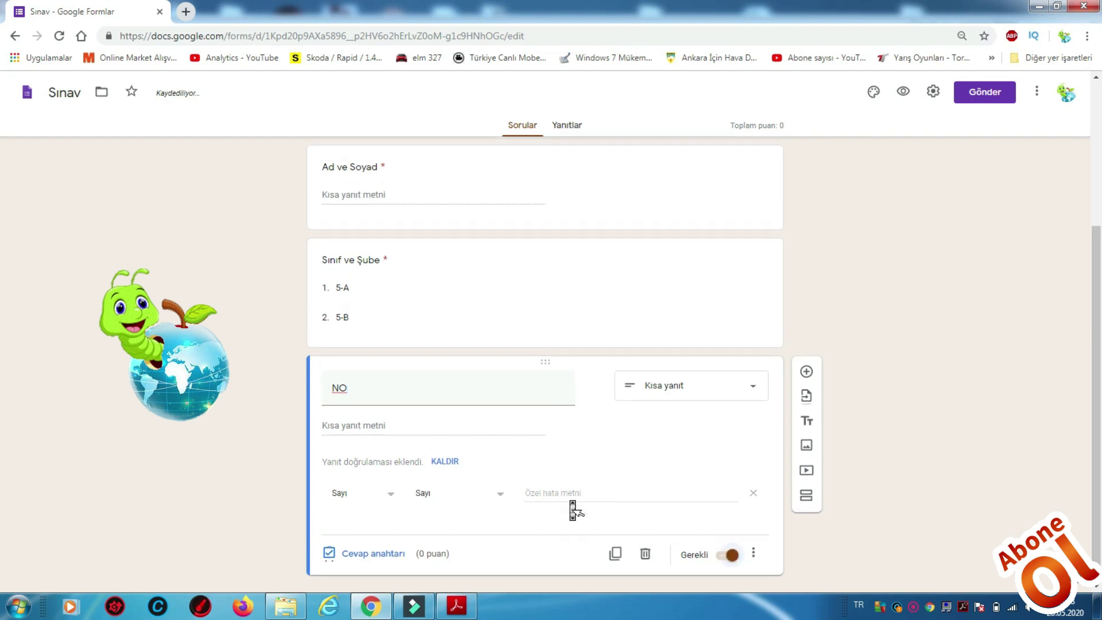
# Review the form from its header image and title down to the Ad ve Soyad, Sınıf ve Şube and NO questions
pyautogui.scroll(2, 573, 510)
pyautogui.scroll(-2, 572, 510)
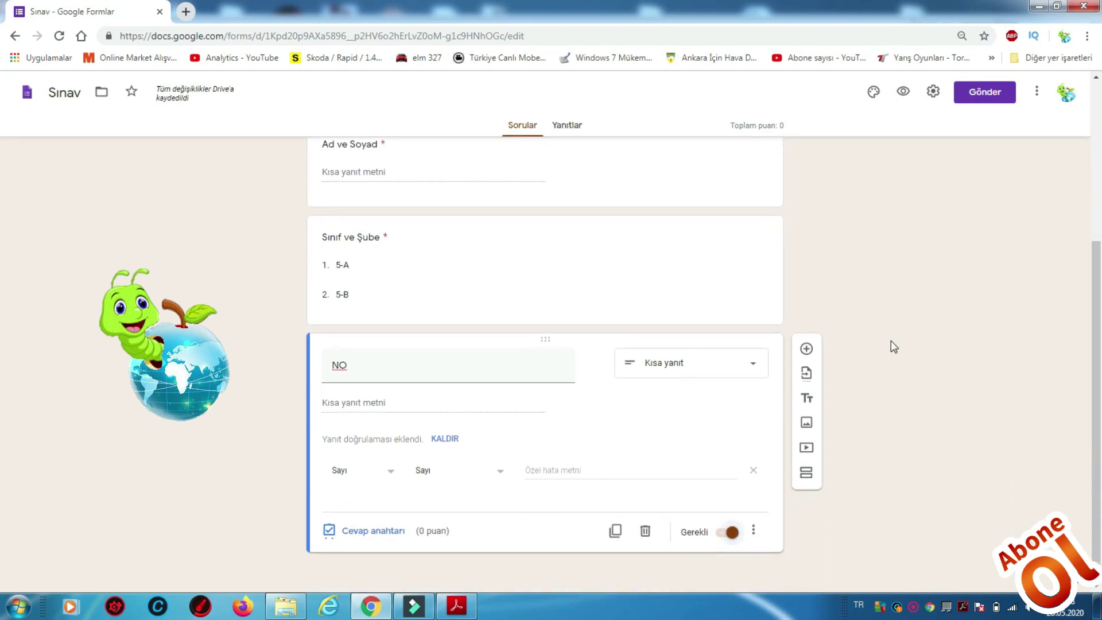
pyautogui.scroll(3, 893, 348)
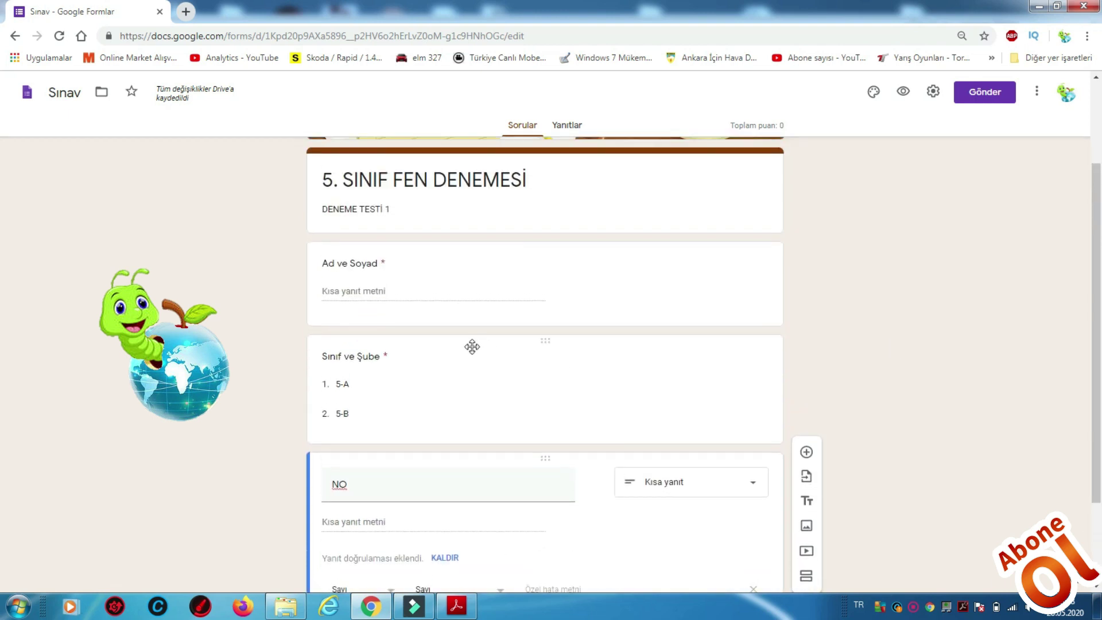
pyautogui.scroll(-1, 472, 347)
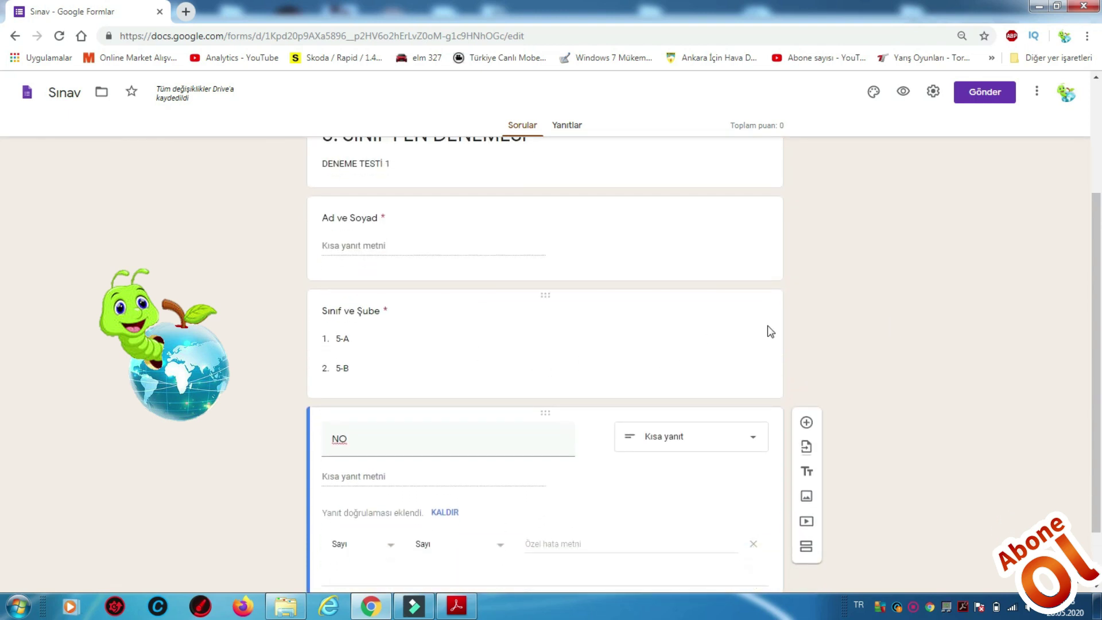
pyautogui.scroll(-2, 770, 332)
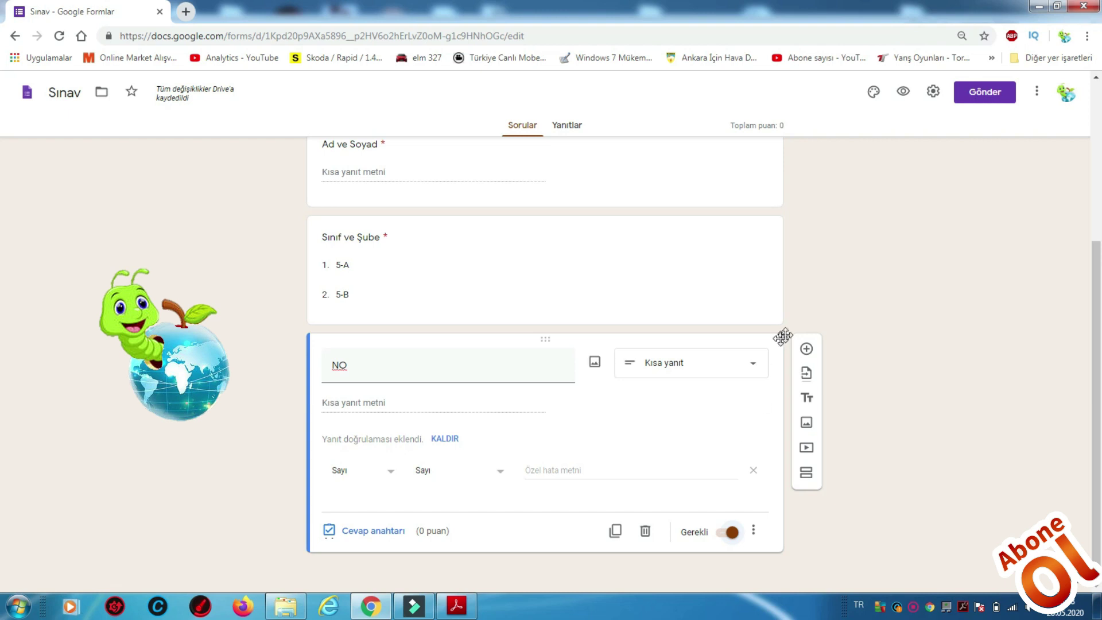
pyautogui.scroll(3, 810, 307)
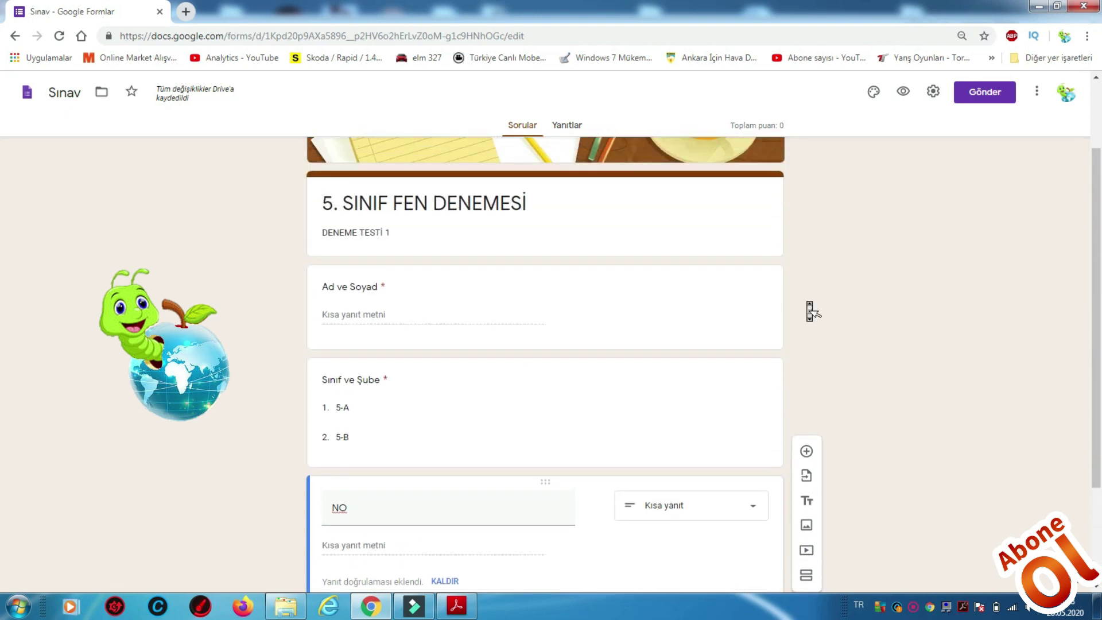
pyautogui.scroll(-3, 809, 310)
pyautogui.scroll(3, 790, 282)
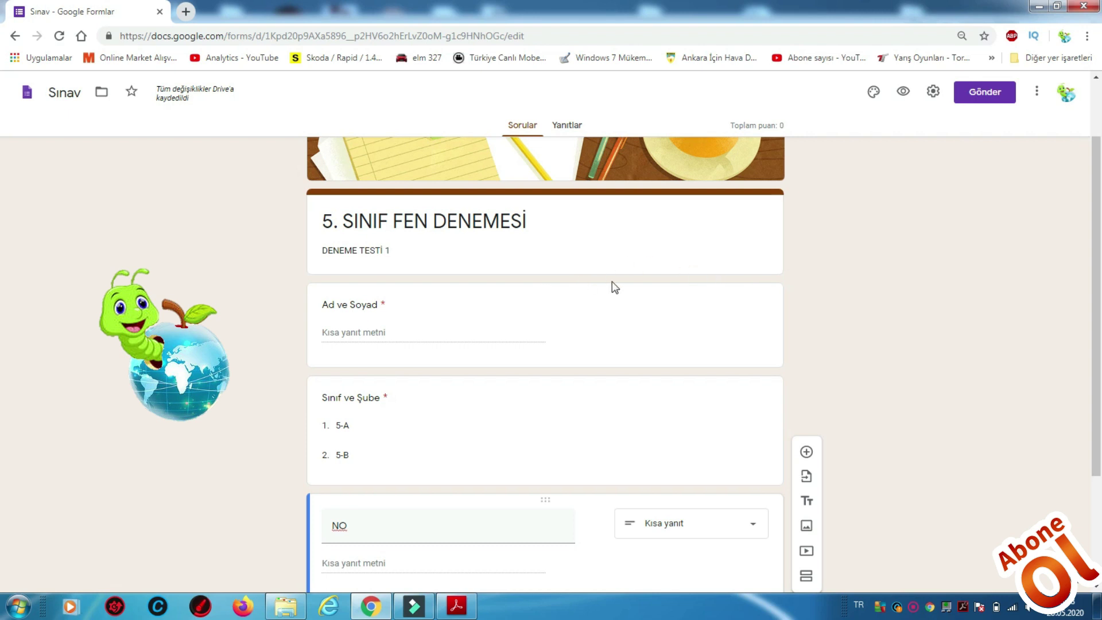
pyautogui.scroll(2, 733, 238)
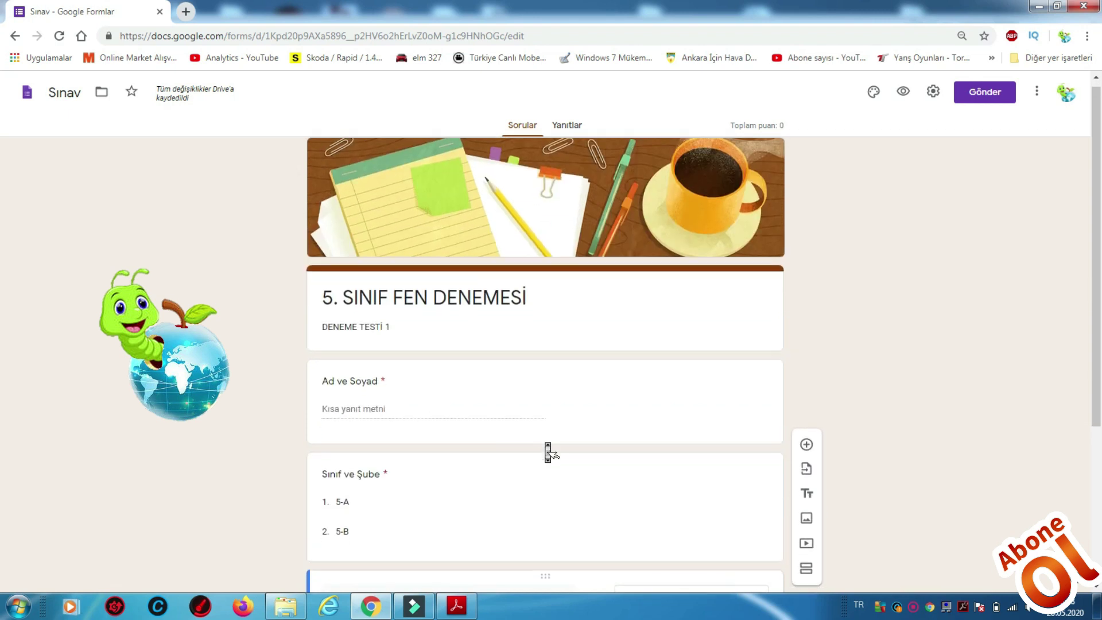
pyautogui.scroll(-4, 548, 453)
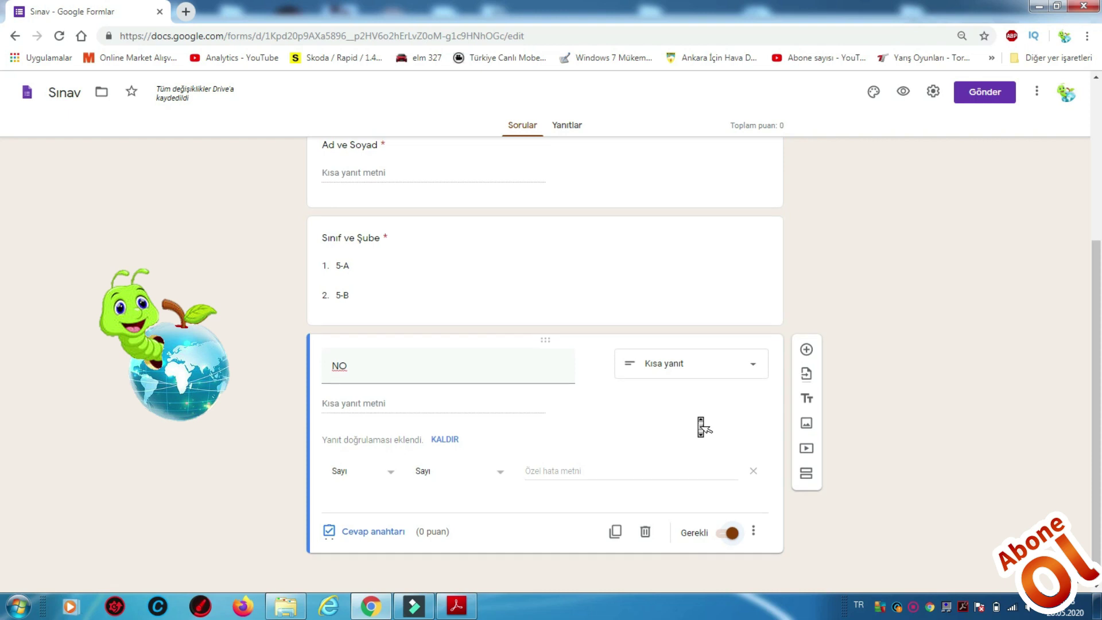
pyautogui.scroll(4, 701, 426)
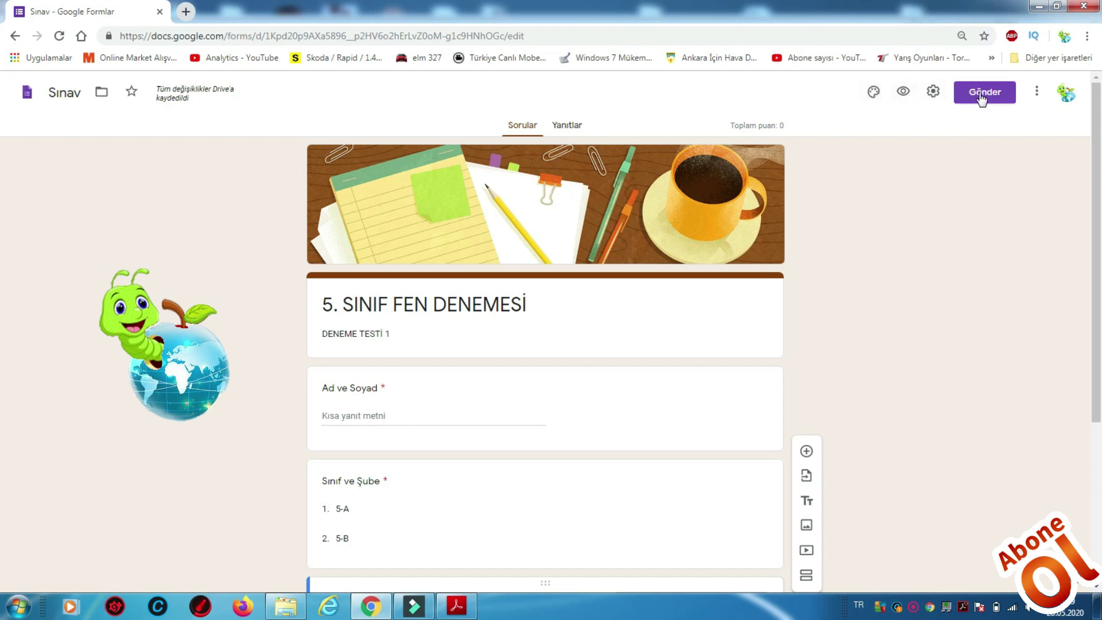
# Replace the form's header image with the coloured pencils picture from the İş ve Okul themes
pyautogui.click(873, 97)
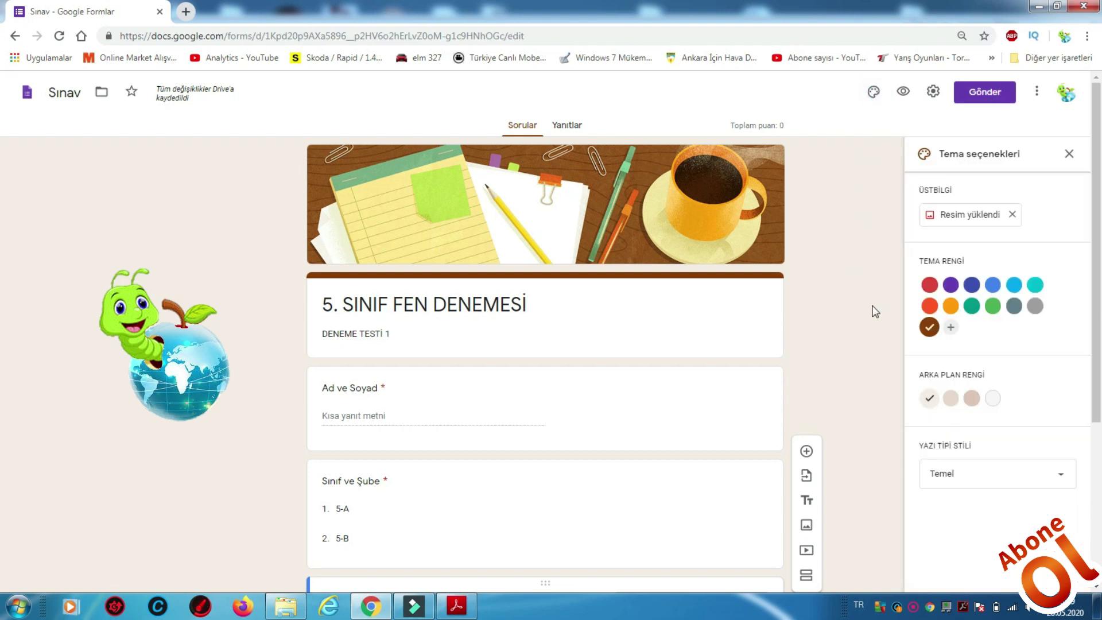
pyautogui.click(954, 217)
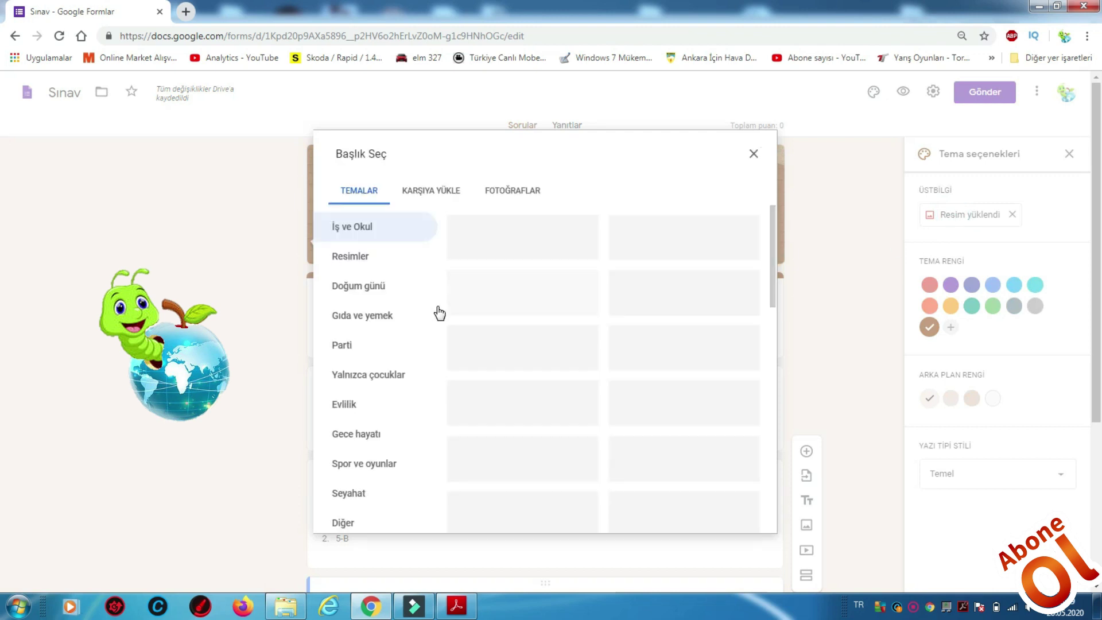
pyautogui.scroll(-5, 594, 305)
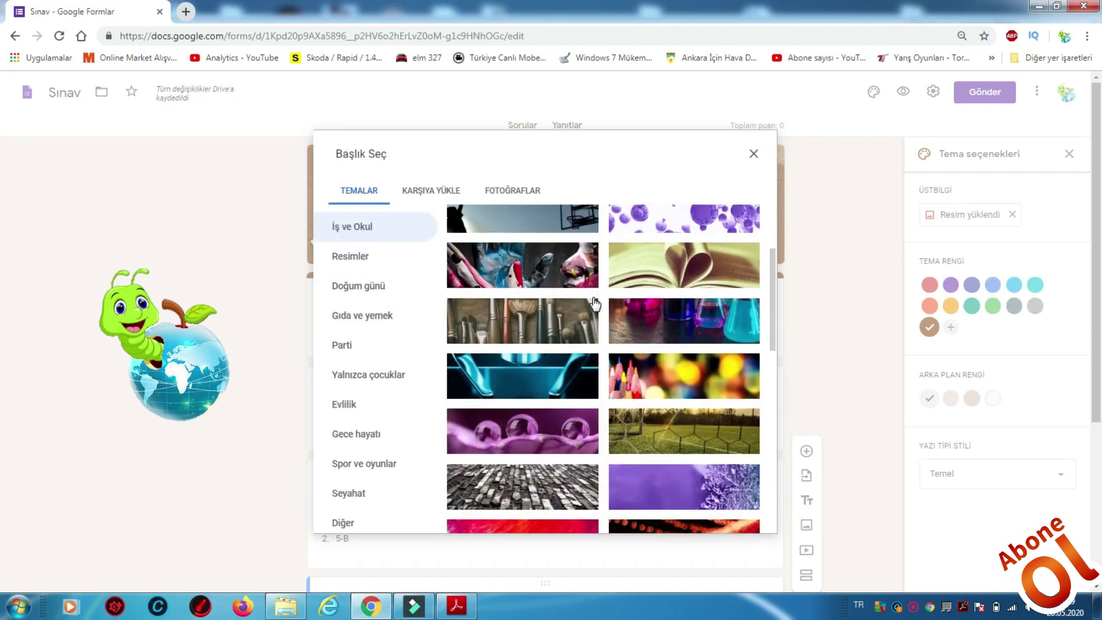
pyautogui.scroll(-2, 595, 308)
pyautogui.scroll(2, 594, 307)
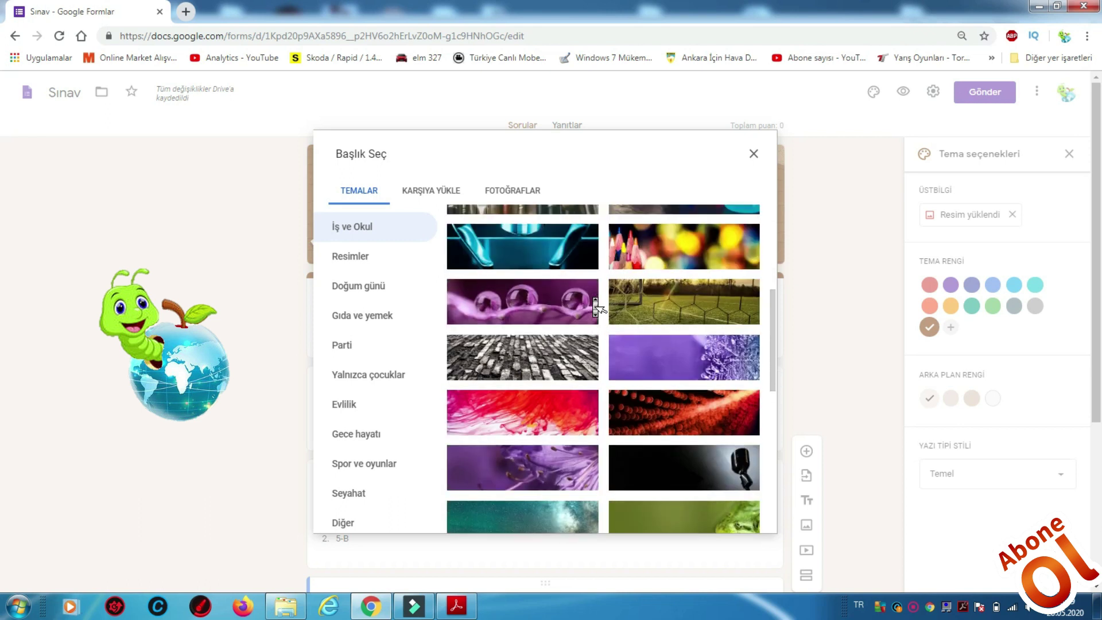
pyautogui.click(670, 276)
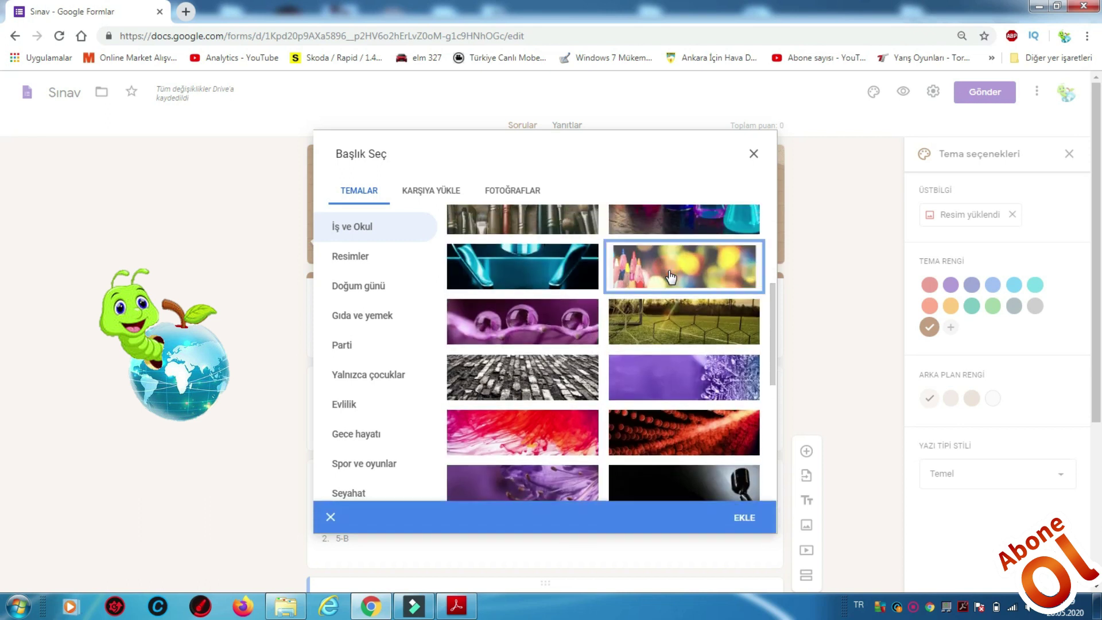
pyautogui.click(746, 520)
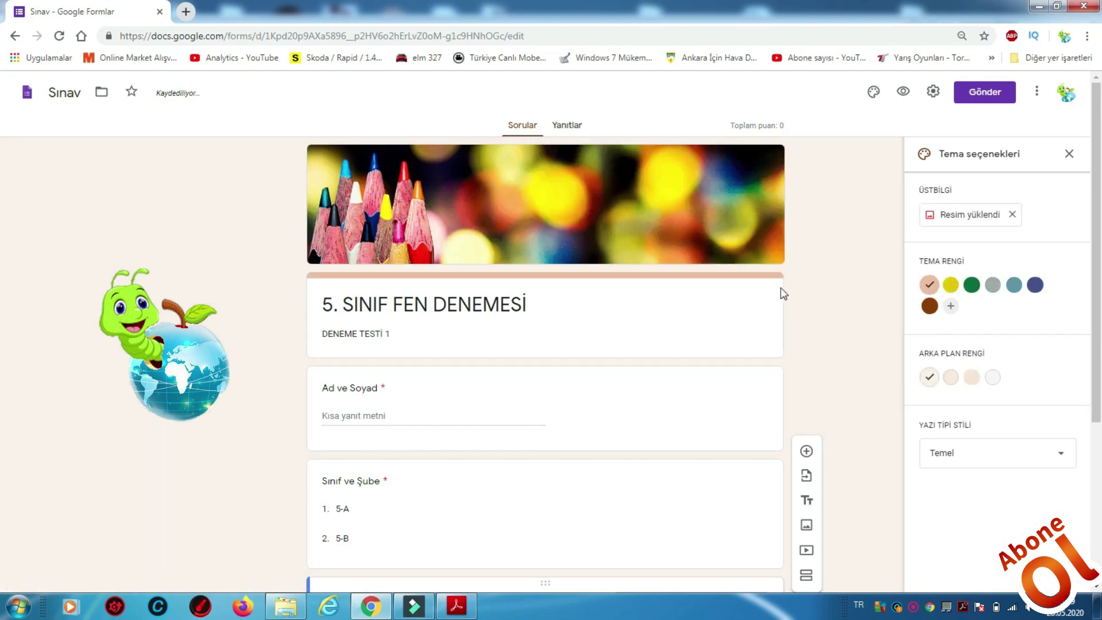
# Try green as the form's theme colour
pyautogui.click(971, 286)
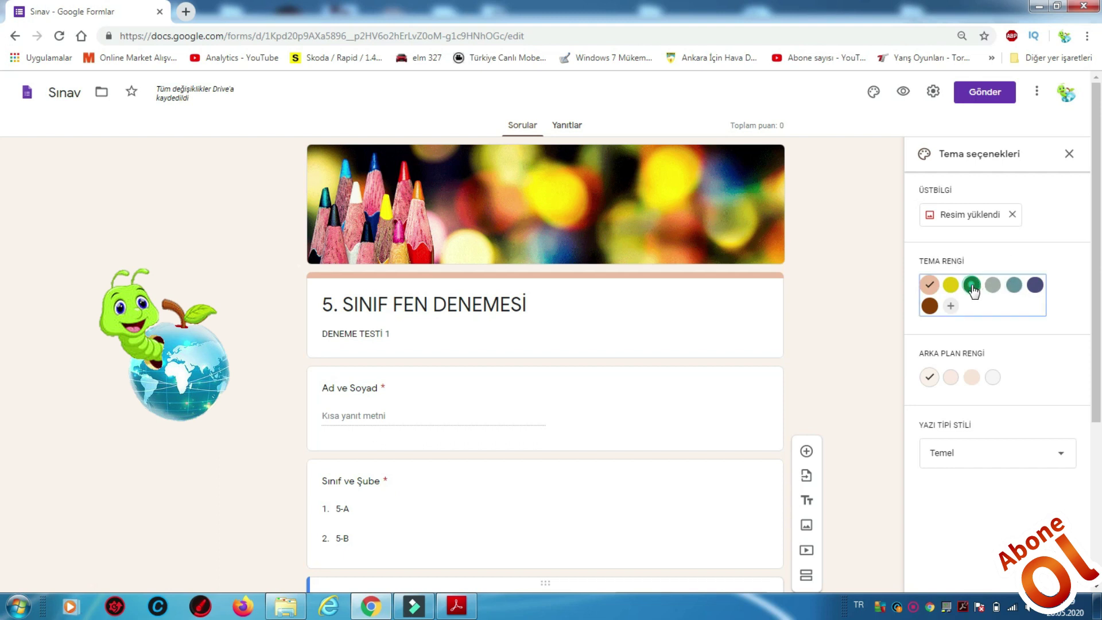
pyautogui.click(1014, 285)
pyautogui.click(972, 285)
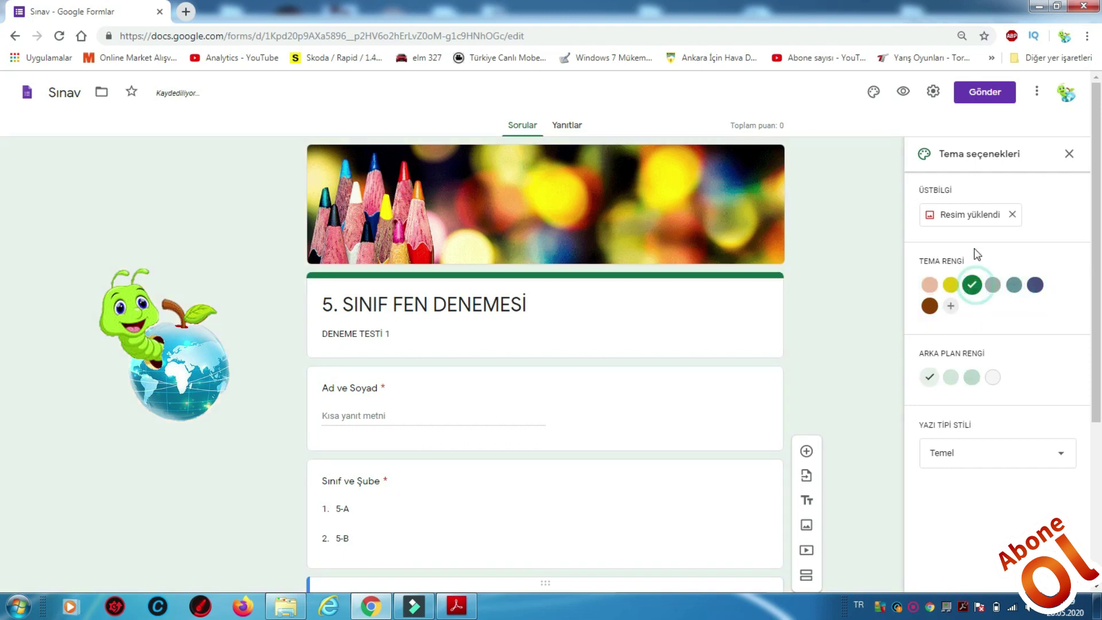
# Set the form's header image to the notepad and coffee cup illustration from the İş ve Okul themes
pyautogui.click(986, 217)
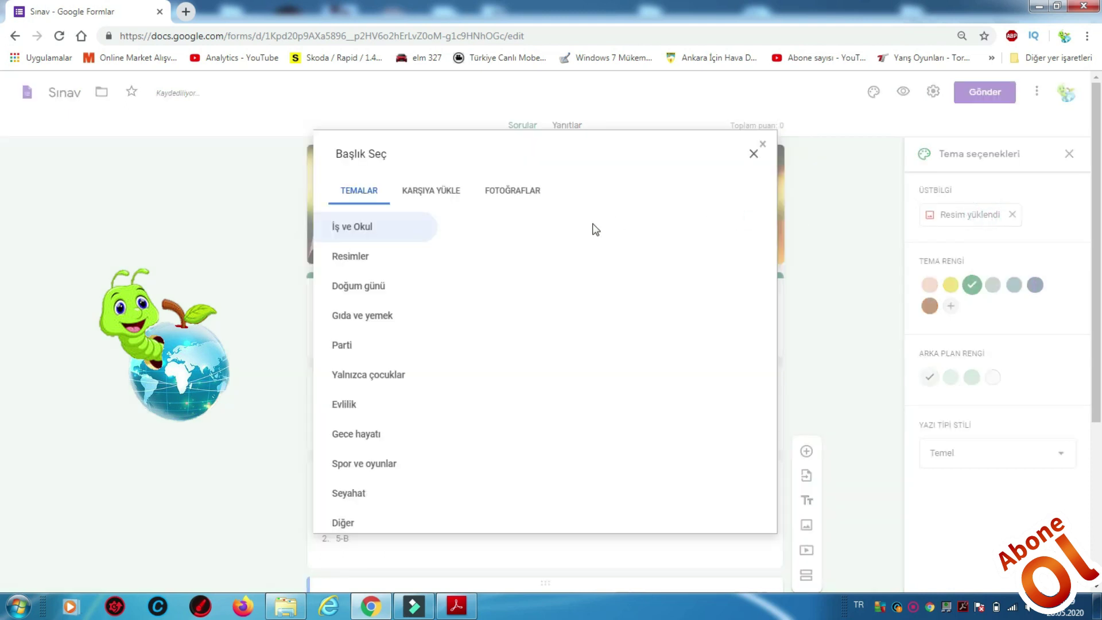
pyautogui.scroll(-12, 597, 363)
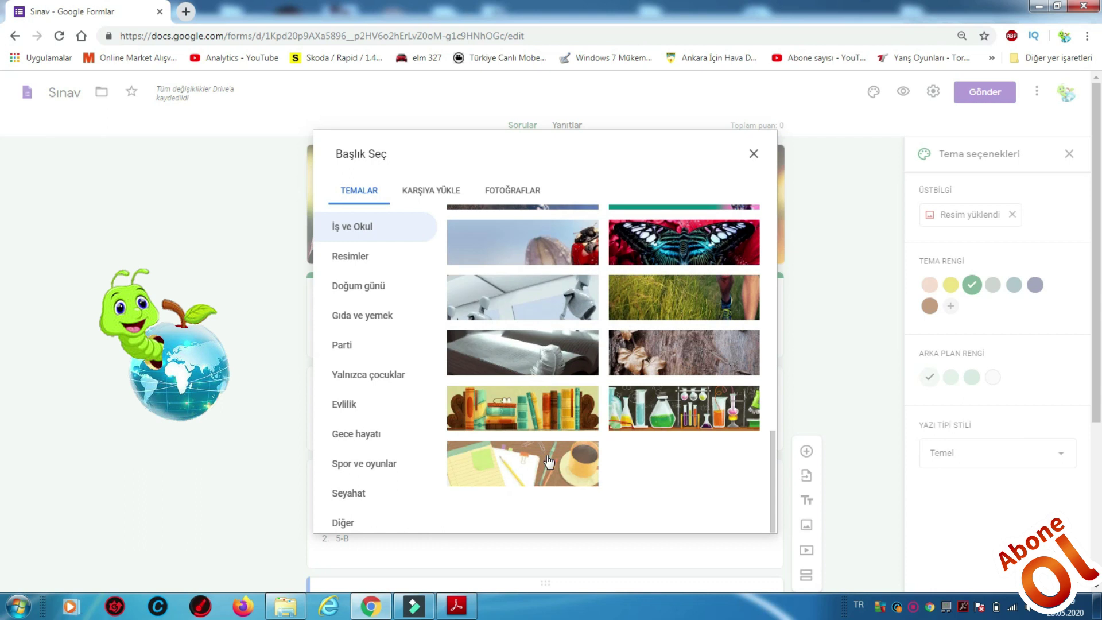
pyautogui.click(531, 457)
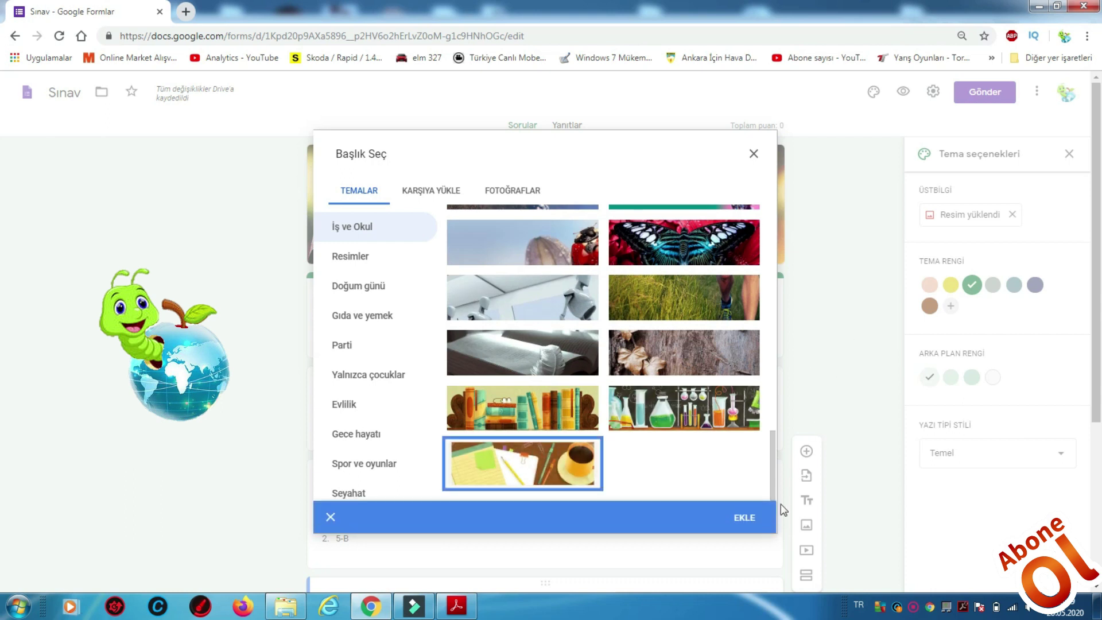
pyautogui.click(746, 519)
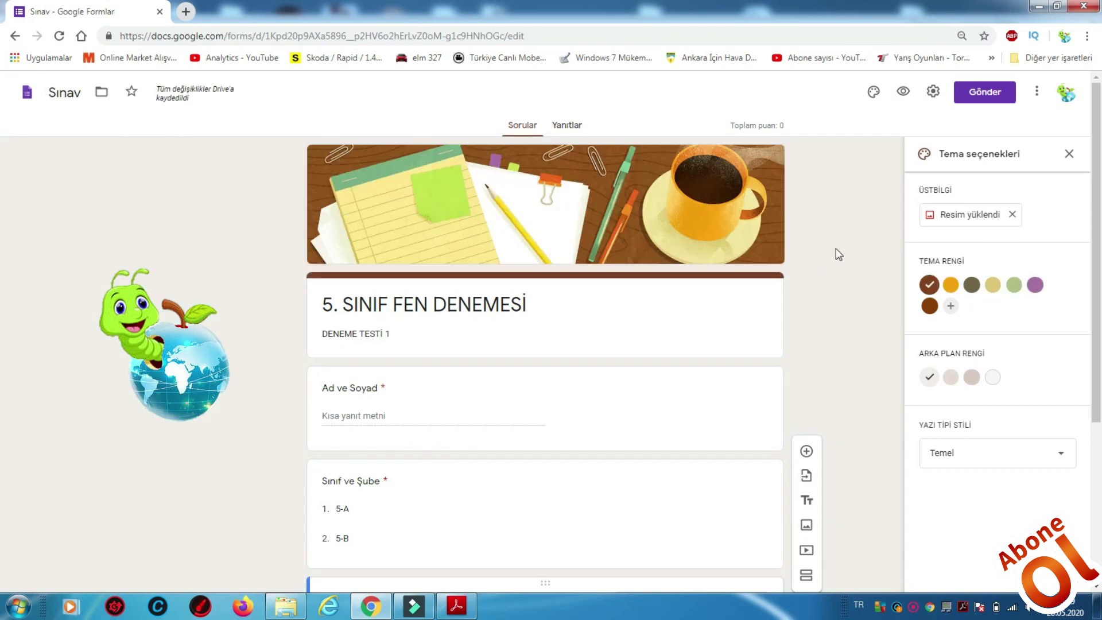
pyautogui.scroll(-1, 855, 261)
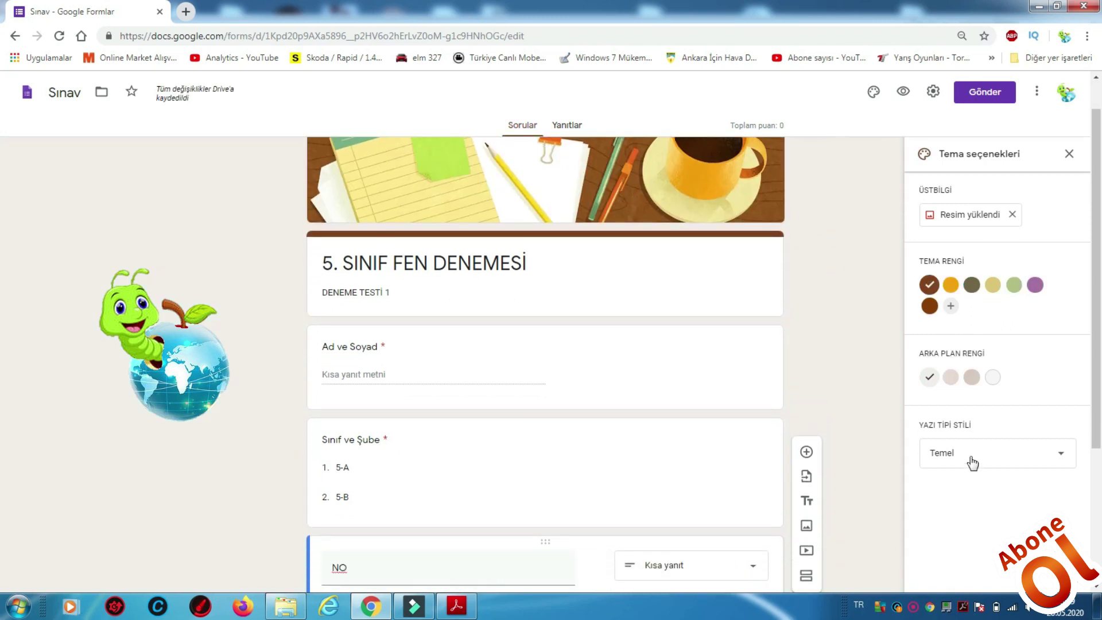
pyautogui.scroll(1, 813, 378)
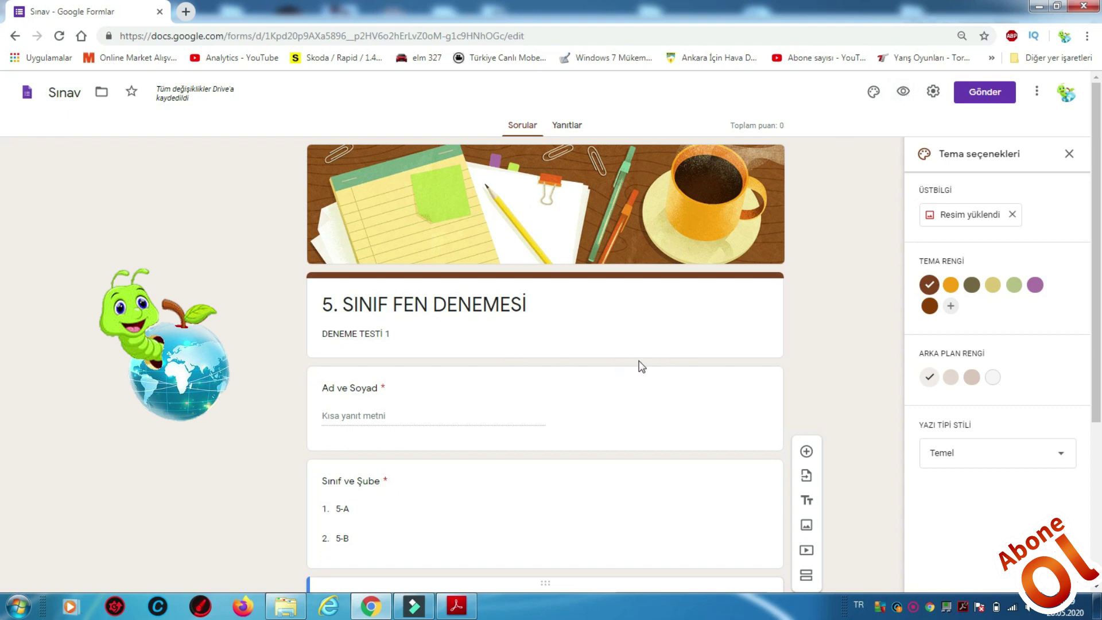
# Preview the form as respondents see it, check it from the header to the Gönder button, and close the preview
pyautogui.click(902, 93)
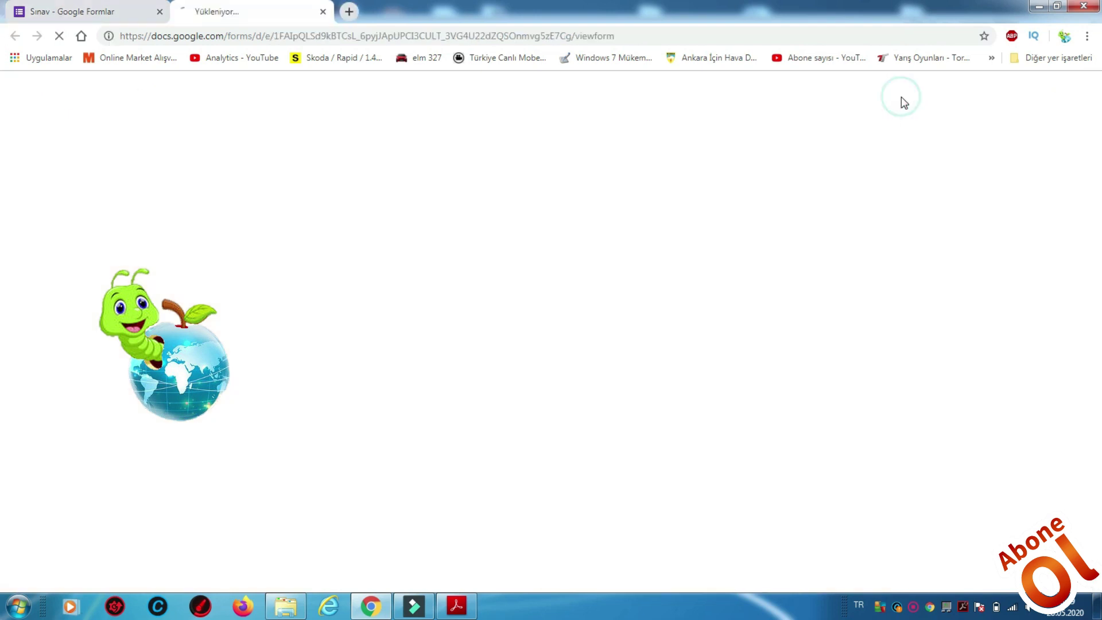
pyautogui.scroll(-2, 646, 277)
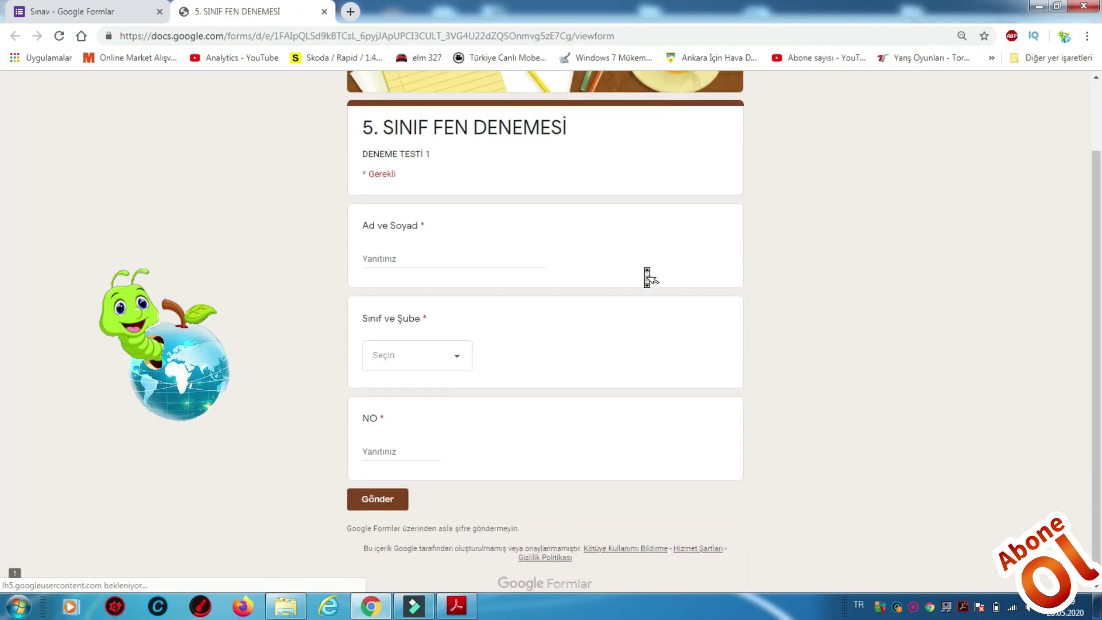
pyautogui.scroll(2, 735, 298)
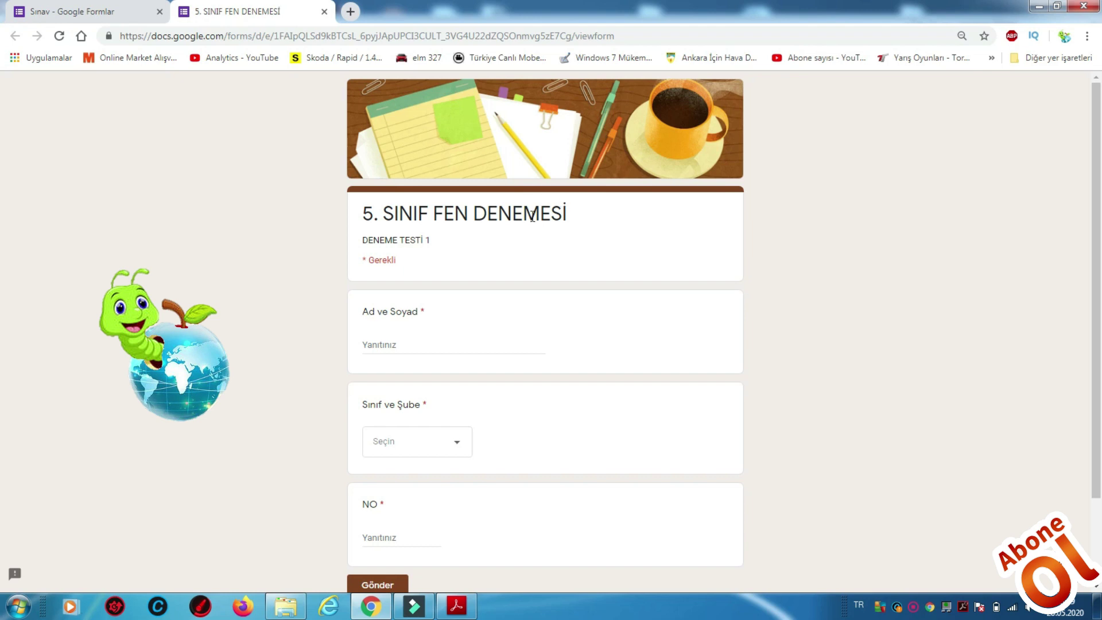
pyautogui.scroll(-2, 421, 314)
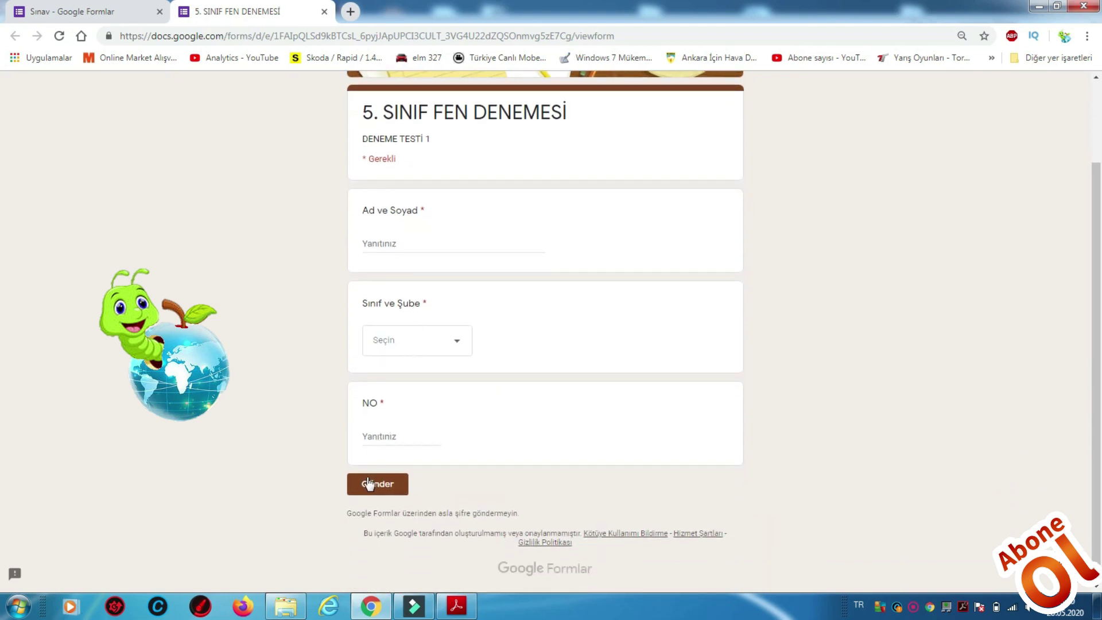
pyautogui.scroll(2, 283, 371)
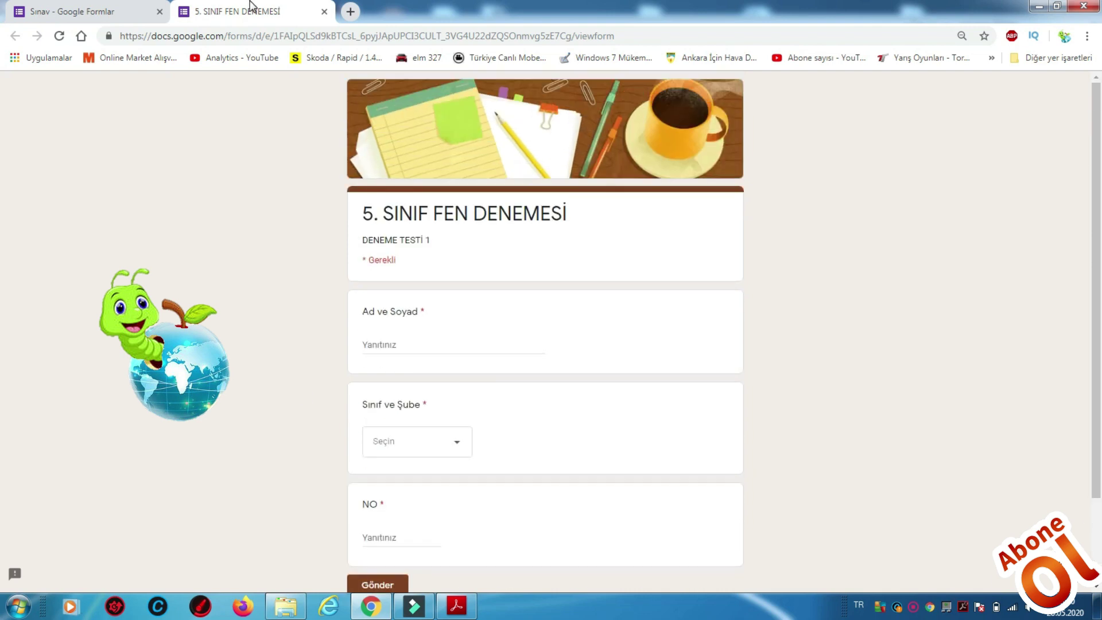
pyautogui.click(325, 14)
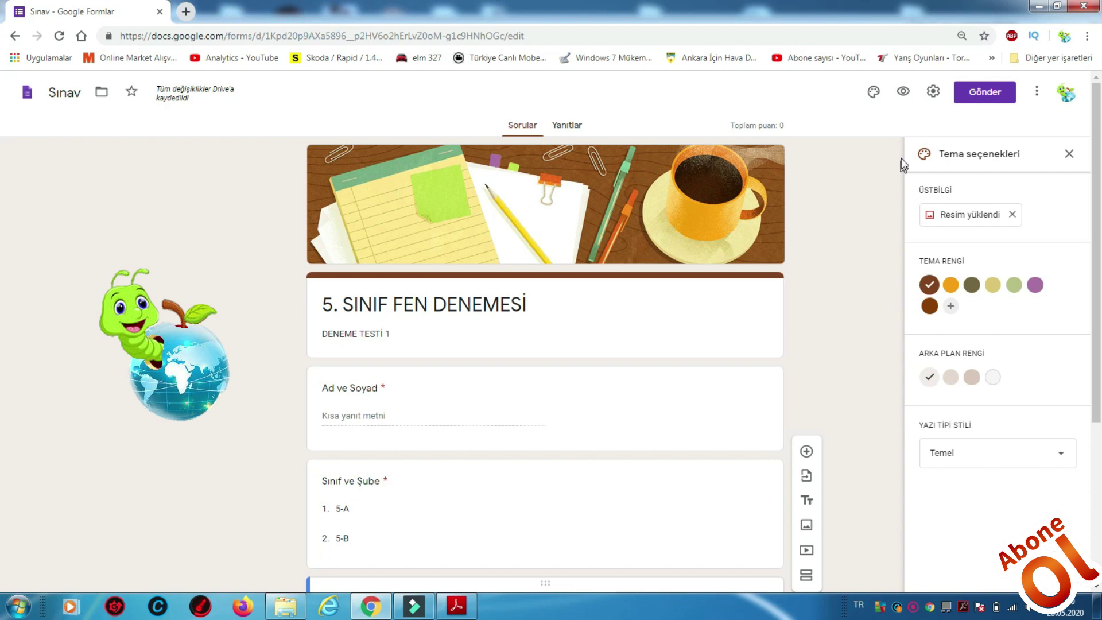
# Enable İlerleme çubuğunu göster in the form's Sunu settings
pyautogui.click(934, 91)
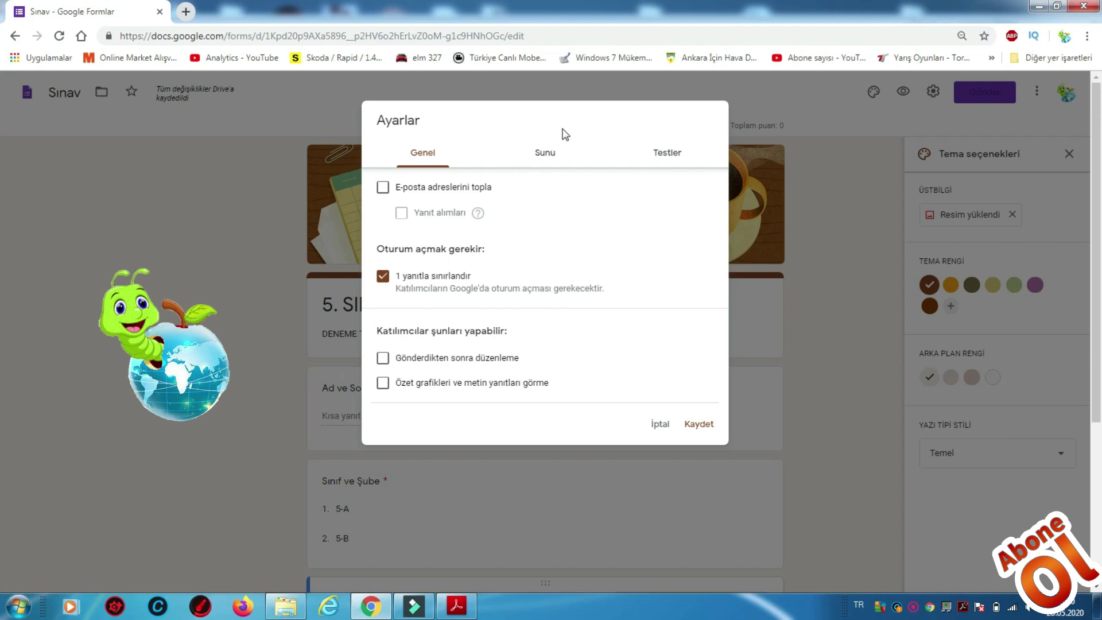
pyautogui.click(553, 154)
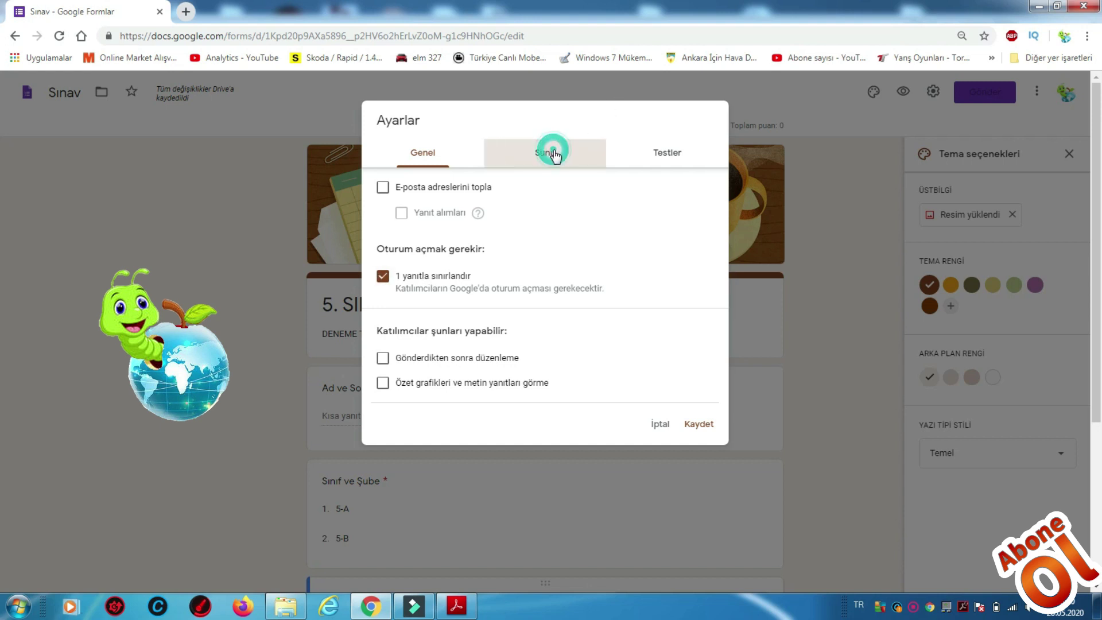
pyautogui.click(431, 158)
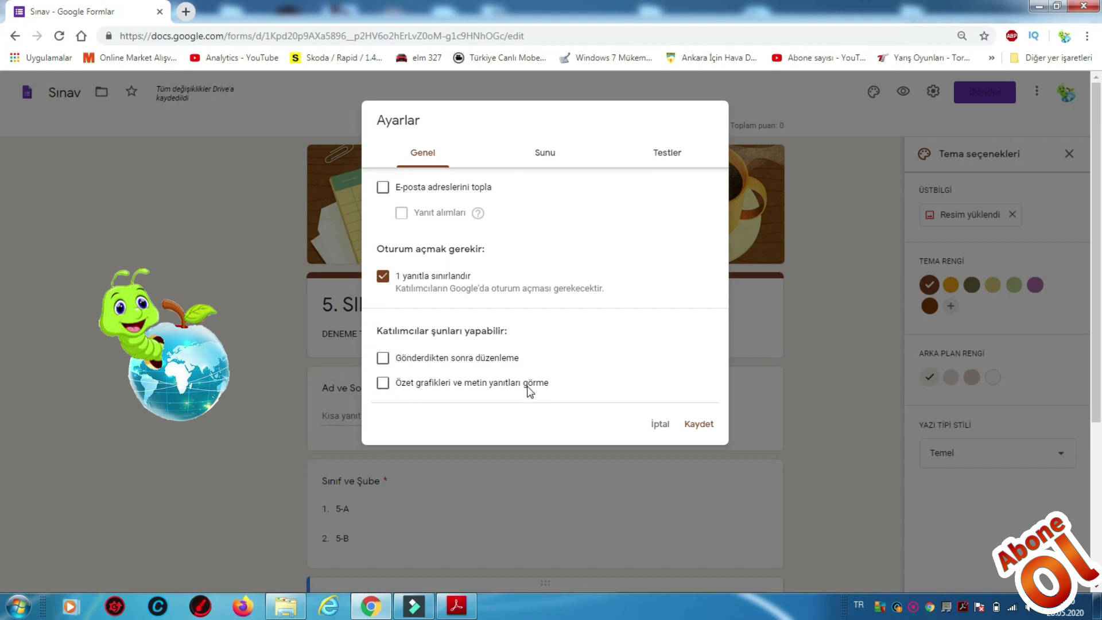
pyautogui.click(548, 155)
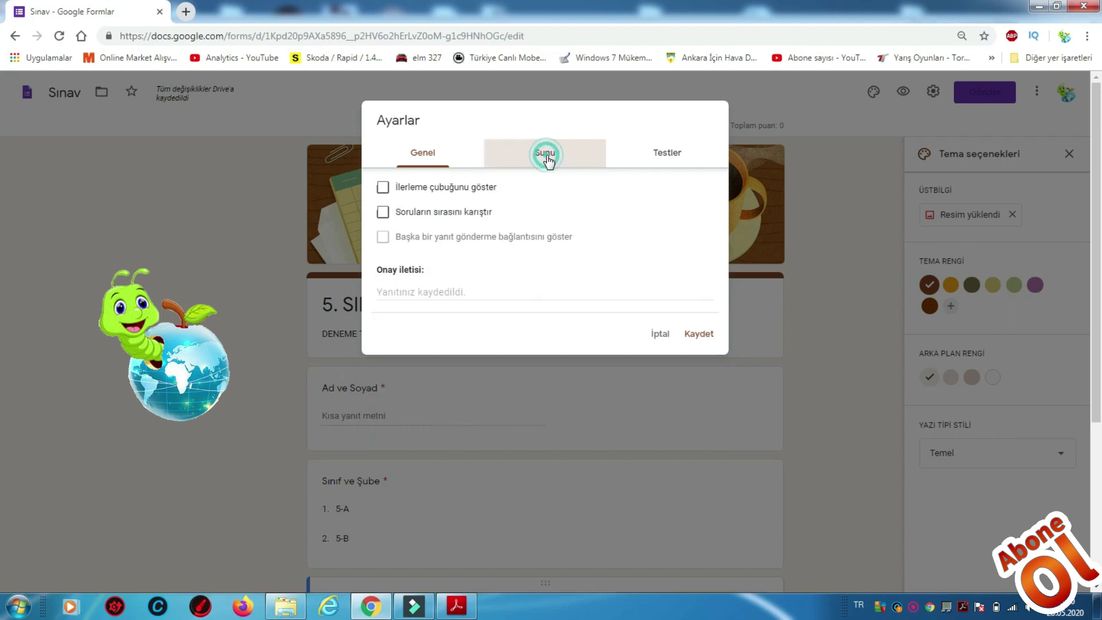
pyautogui.click(383, 190)
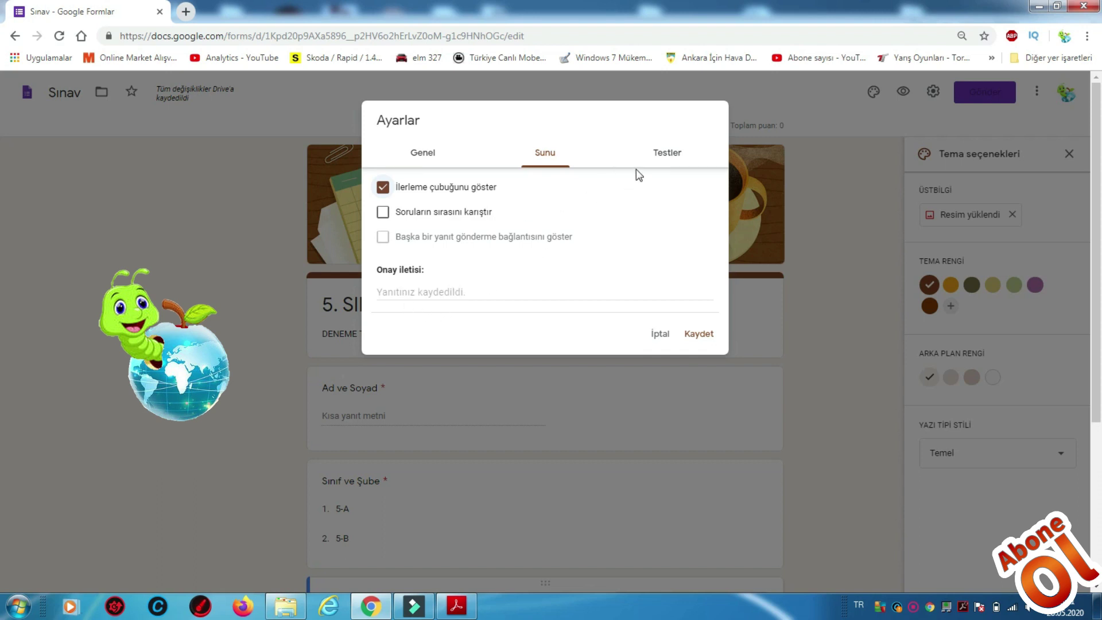
# Set the test's grade release to "Daha sonra, manuel incelemenin ardından" and save the form settings
pyautogui.click(665, 155)
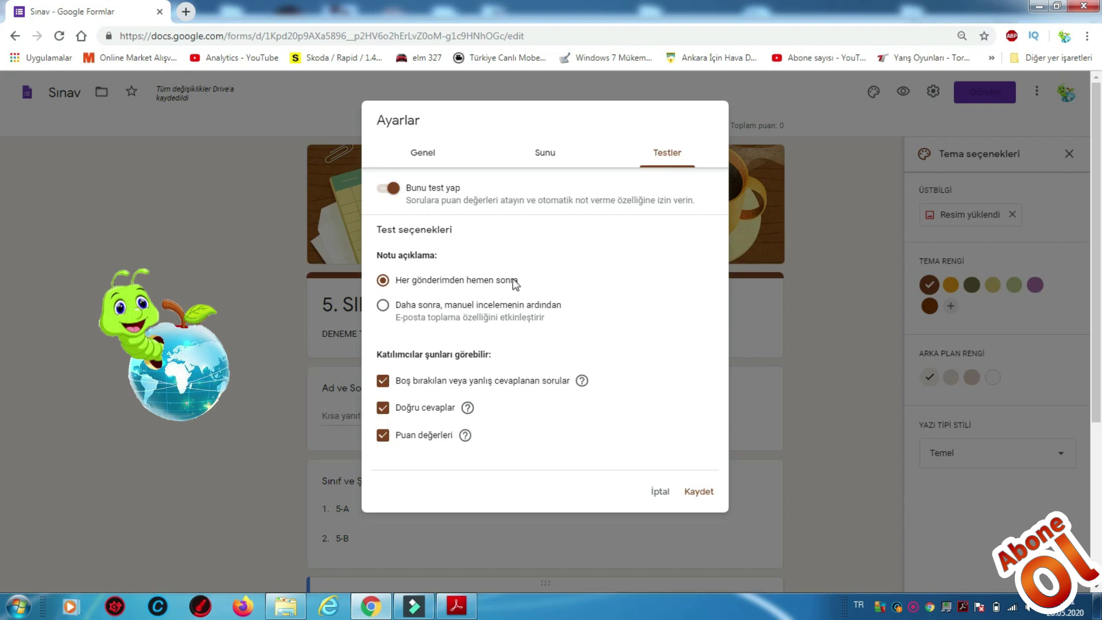
pyautogui.click(384, 305)
pyautogui.click(701, 493)
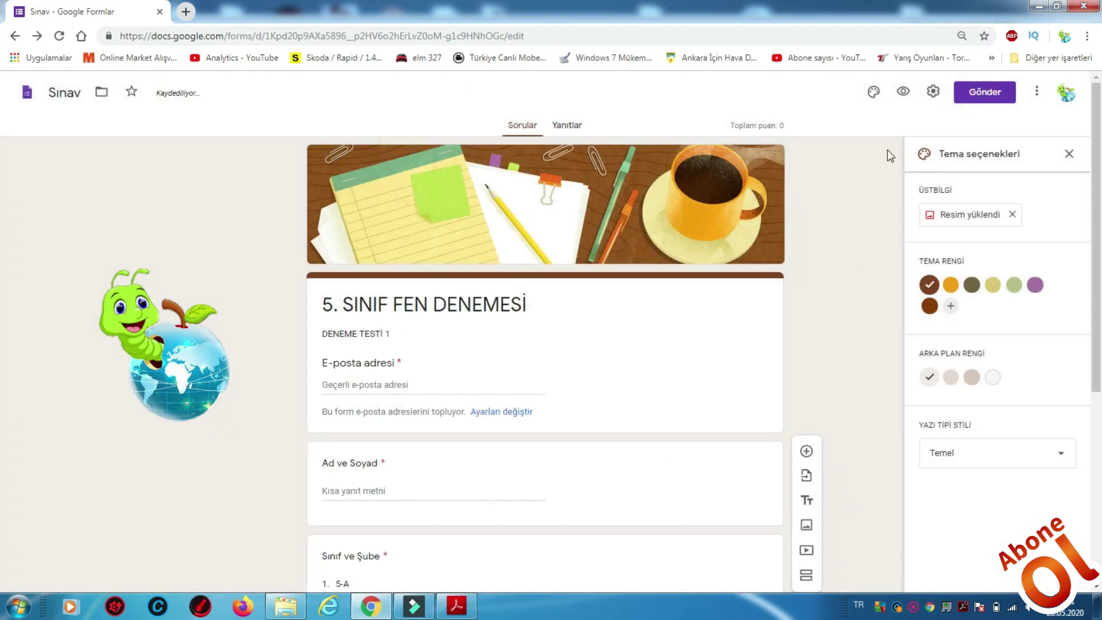
# Try the URL'yi kısalt option on the form's share link, restore the full link, and leave the send options
pyautogui.click(983, 95)
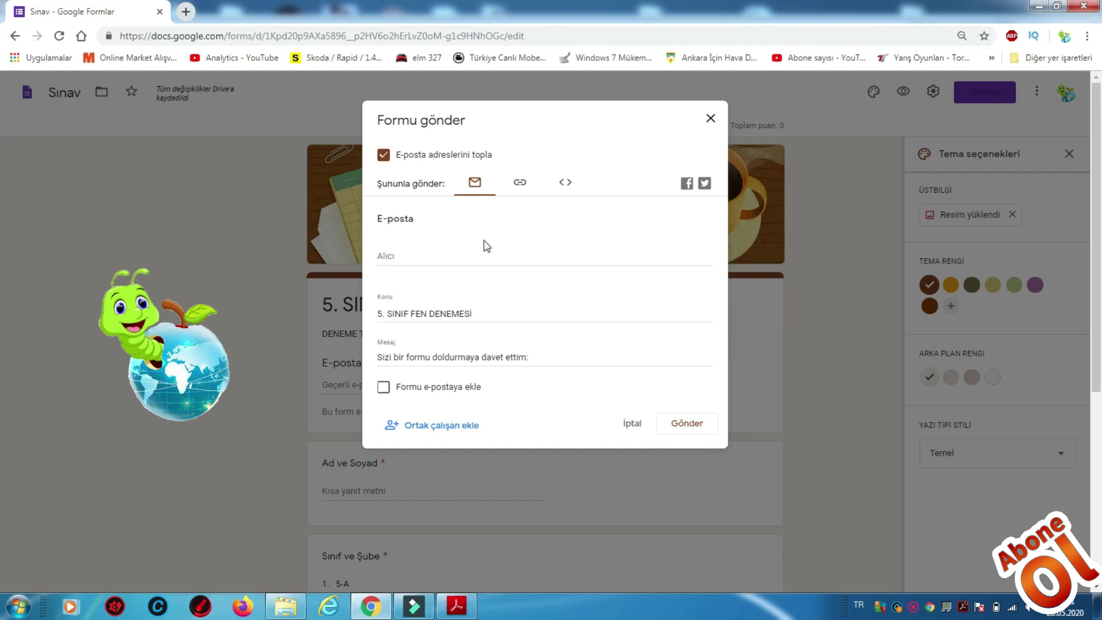
pyautogui.click(519, 182)
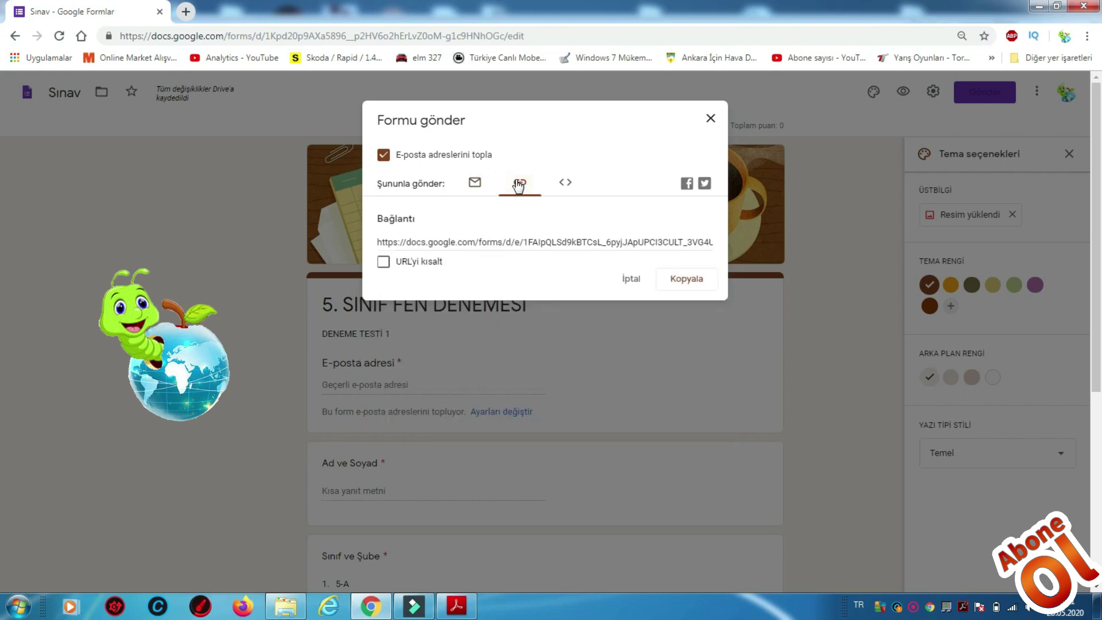
pyautogui.click(383, 261)
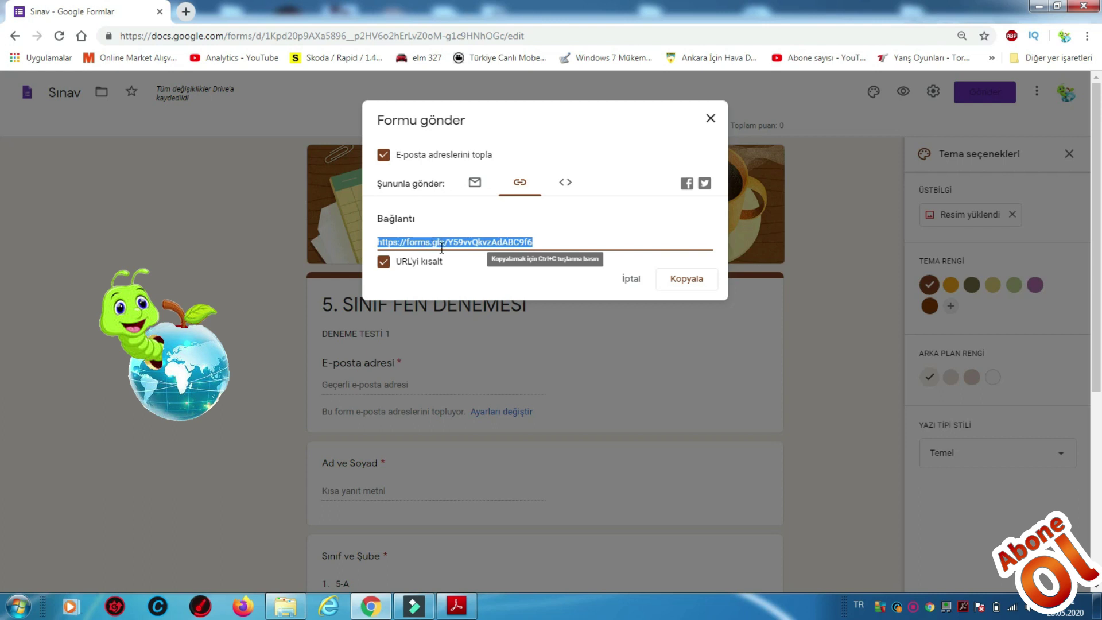
pyautogui.click(383, 262)
pyautogui.click(711, 118)
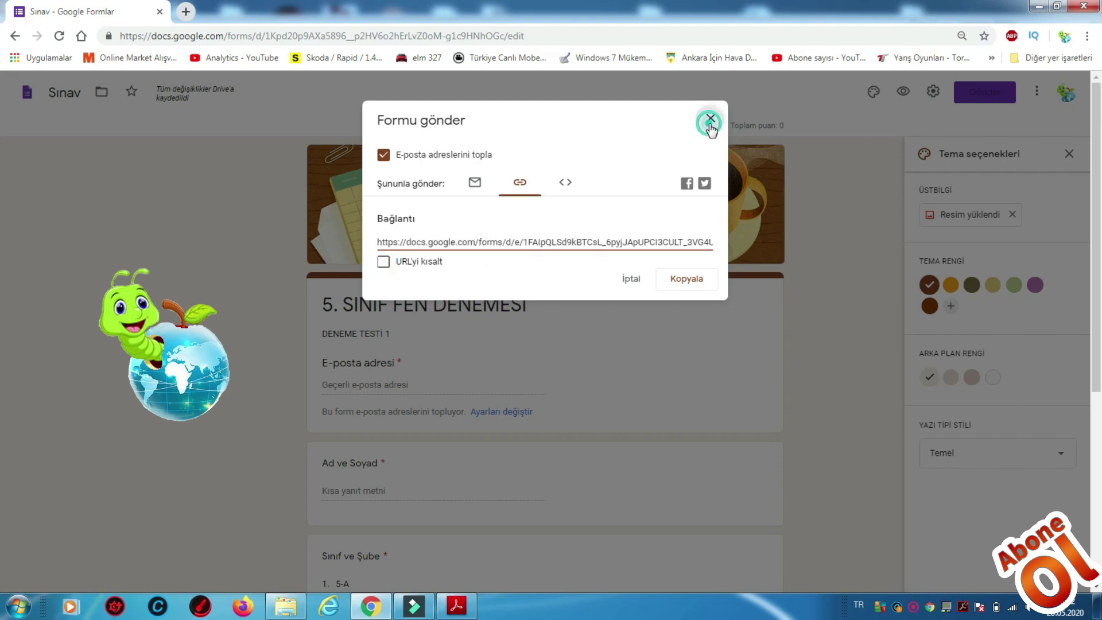
# Go to the NO question at the end of the form and close the theme options
pyautogui.middleClick(831, 236)
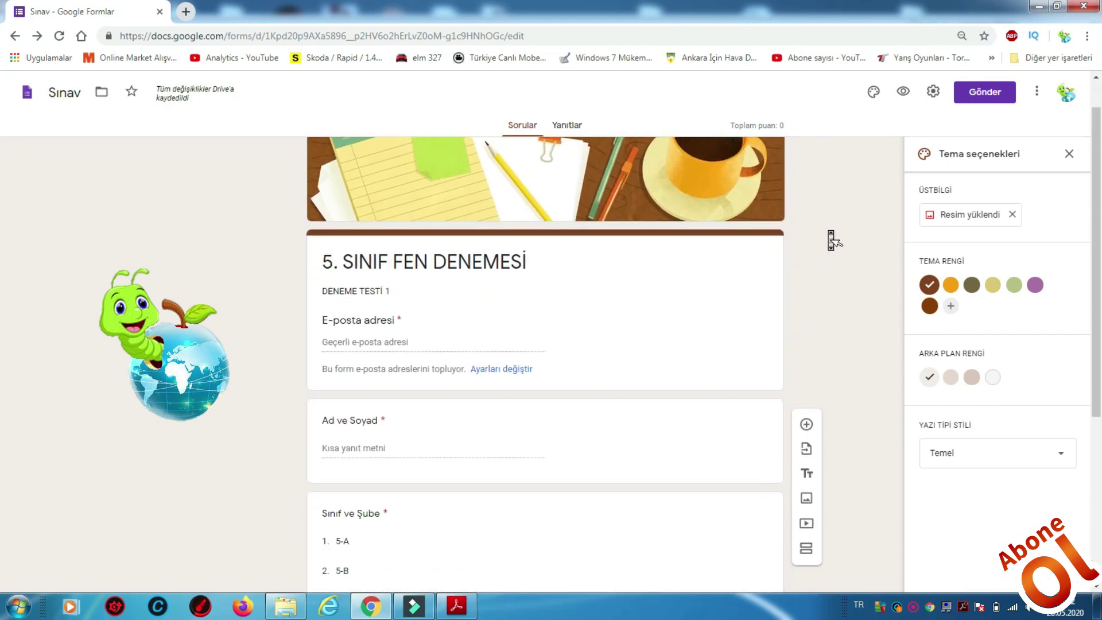
pyautogui.middleClick(831, 237)
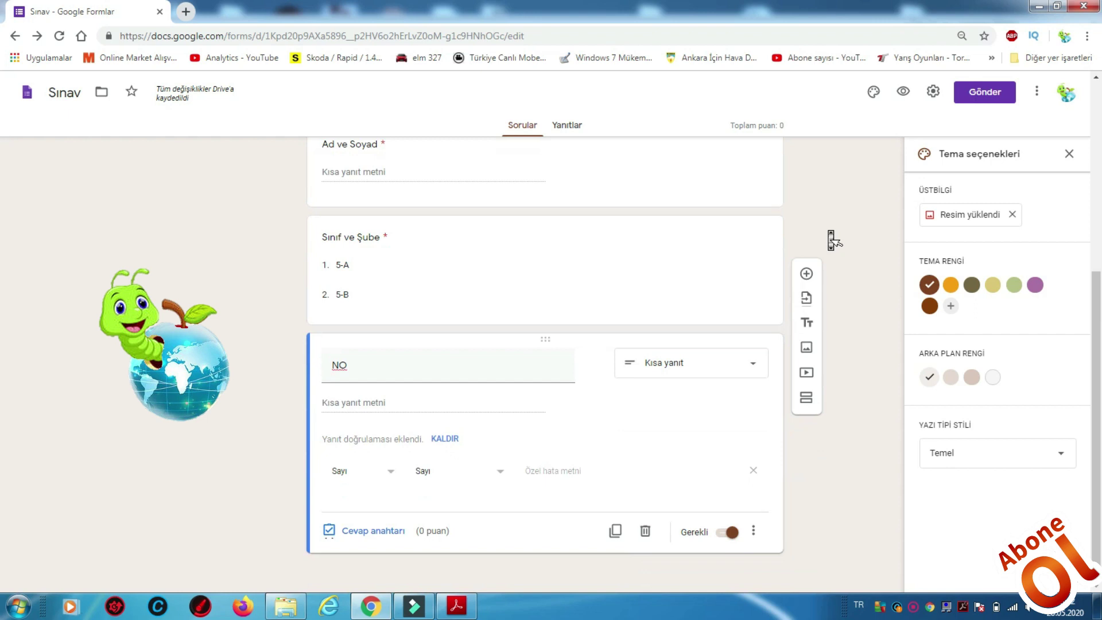
pyautogui.middleClick(788, 512)
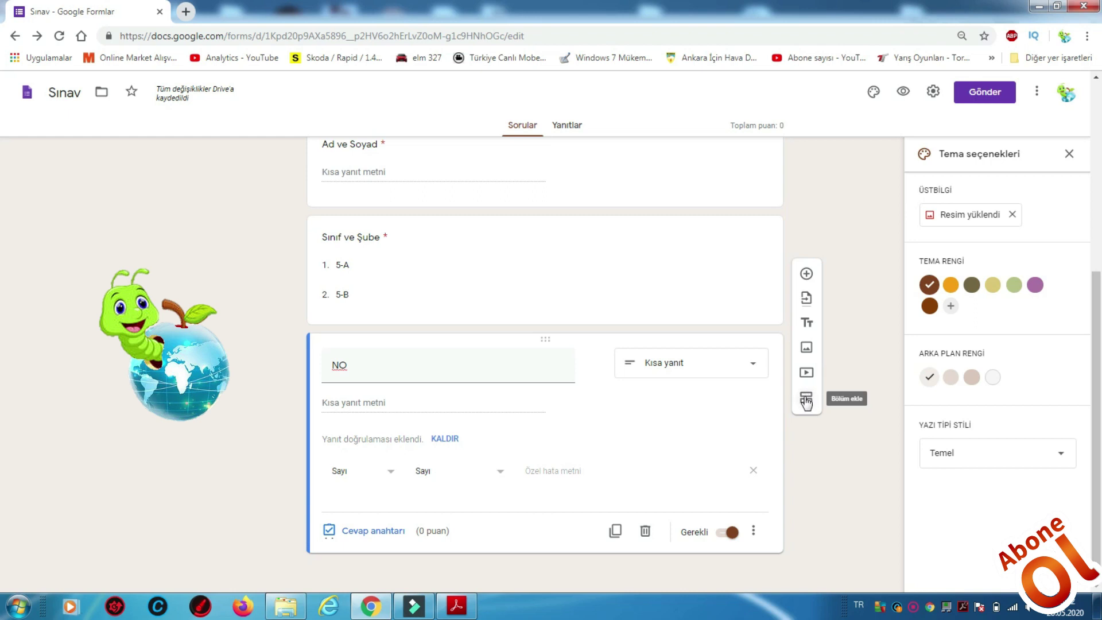
pyautogui.click(1069, 154)
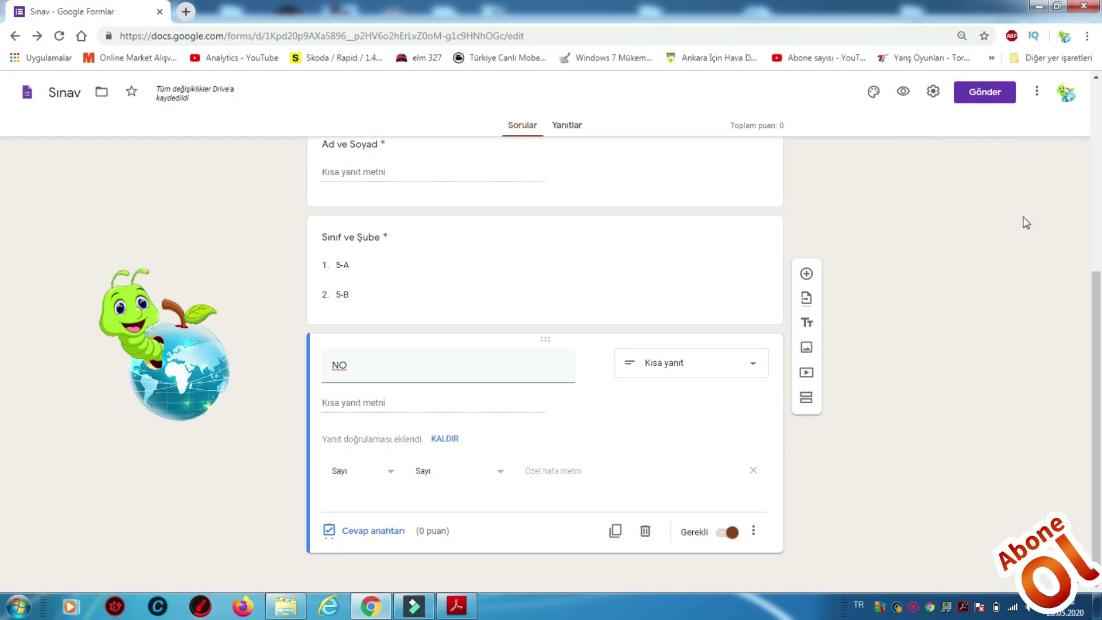
# Add a new section after the NO question and title it 5. SINIF FEN DENEMESİ, copied from the form title
pyautogui.click(806, 402)
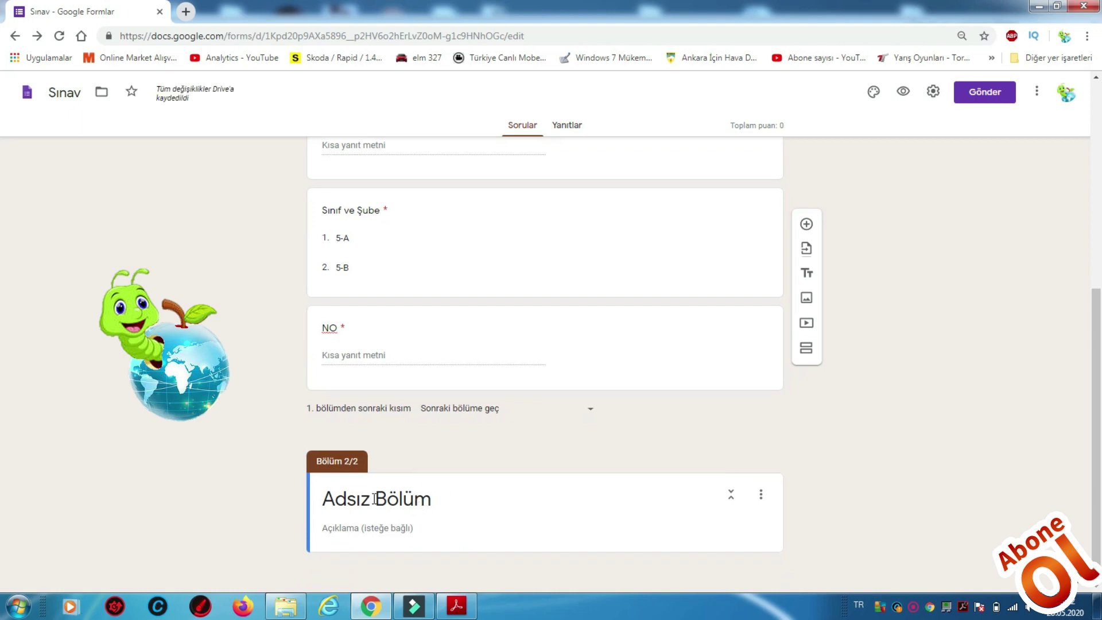
pyautogui.scroll(6, 405, 498)
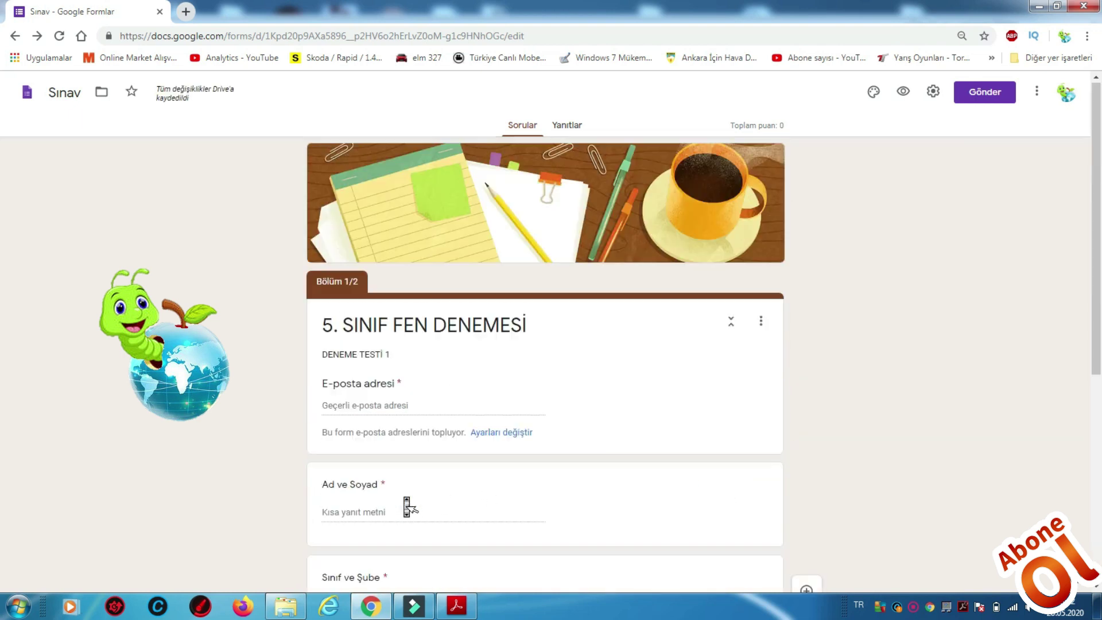
pyautogui.tripleClick(436, 331)
pyautogui.rightClick(437, 335)
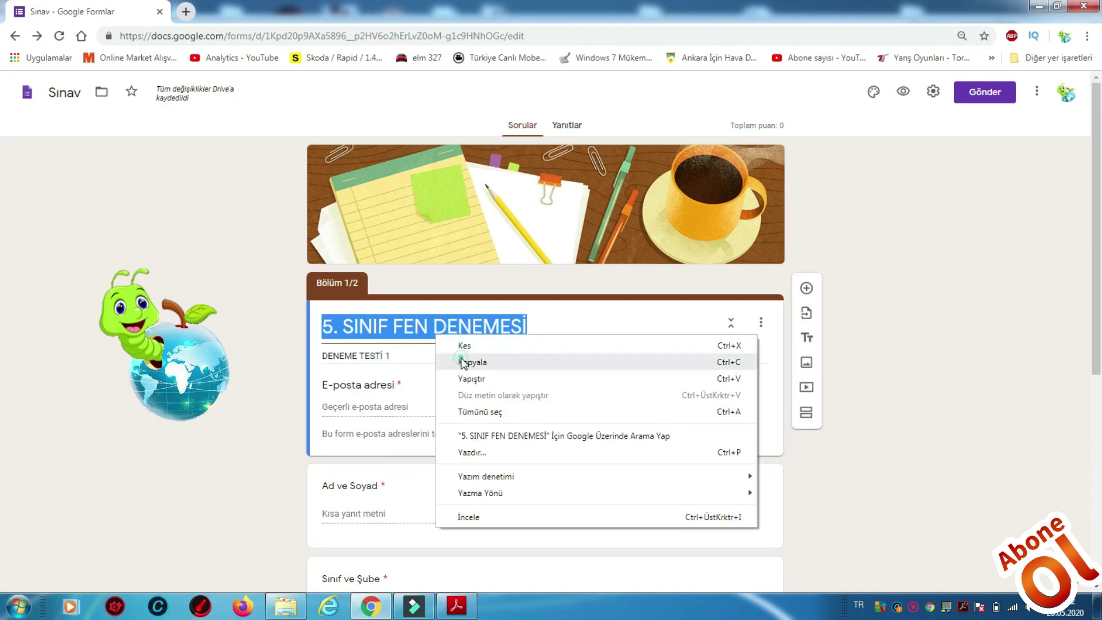
pyautogui.click(467, 361)
pyautogui.scroll(-1, 465, 368)
pyautogui.scroll(-6, 465, 368)
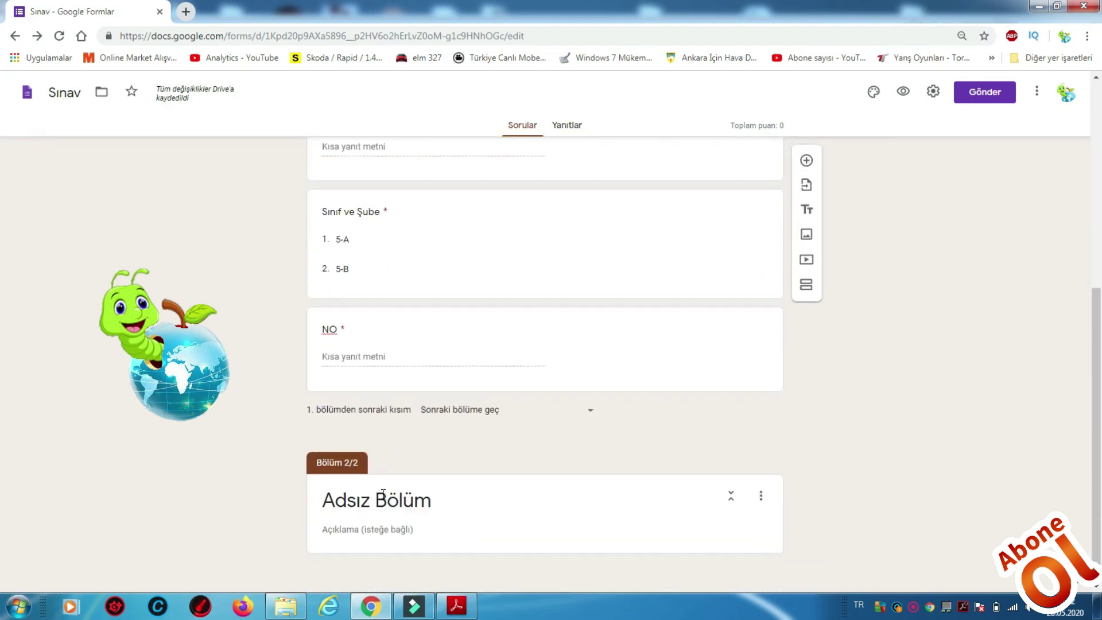
pyautogui.click(382, 495)
pyautogui.rightClick(383, 495)
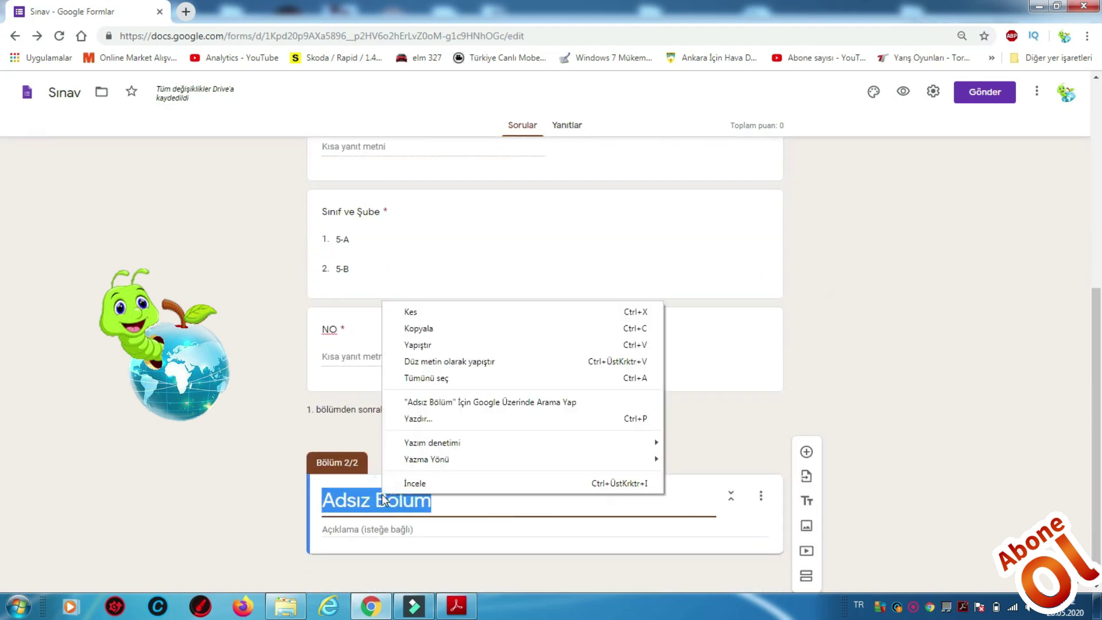
pyautogui.click(433, 347)
# Copy the form description DENEME TESTİ 1 into the description of the second section
pyautogui.scroll(6, 478, 436)
pyautogui.click(360, 356)
pyautogui.tripleClick(360, 355)
pyautogui.rightClick(357, 359)
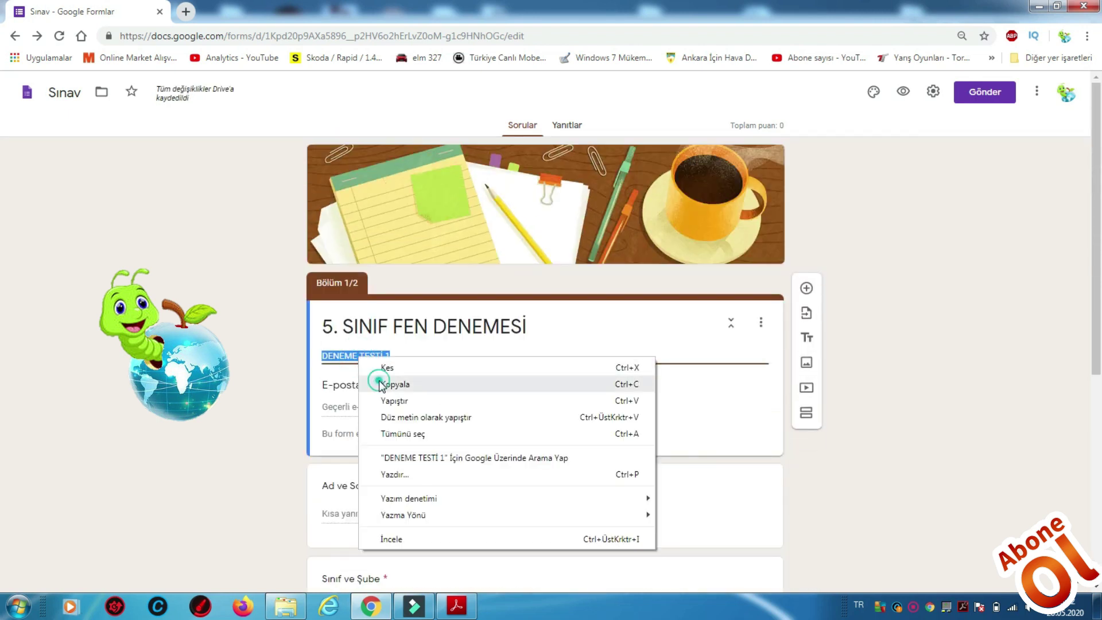
pyautogui.click(381, 382)
pyautogui.scroll(-5, 381, 381)
pyautogui.scroll(-1, 381, 381)
pyautogui.click(379, 527)
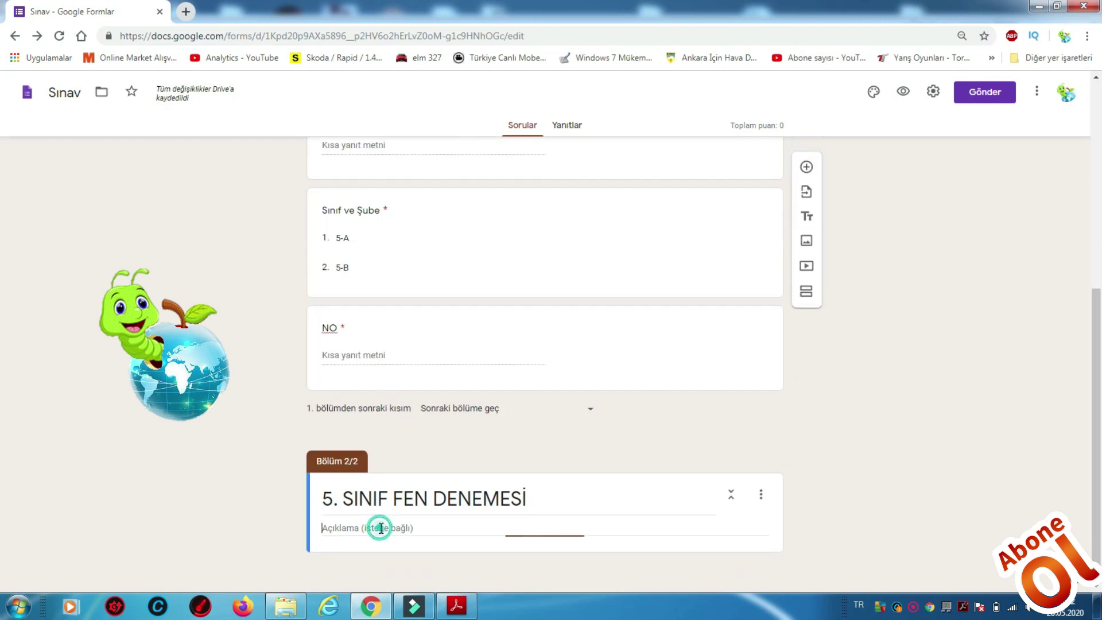
pyautogui.rightClick(384, 524)
pyautogui.click(428, 421)
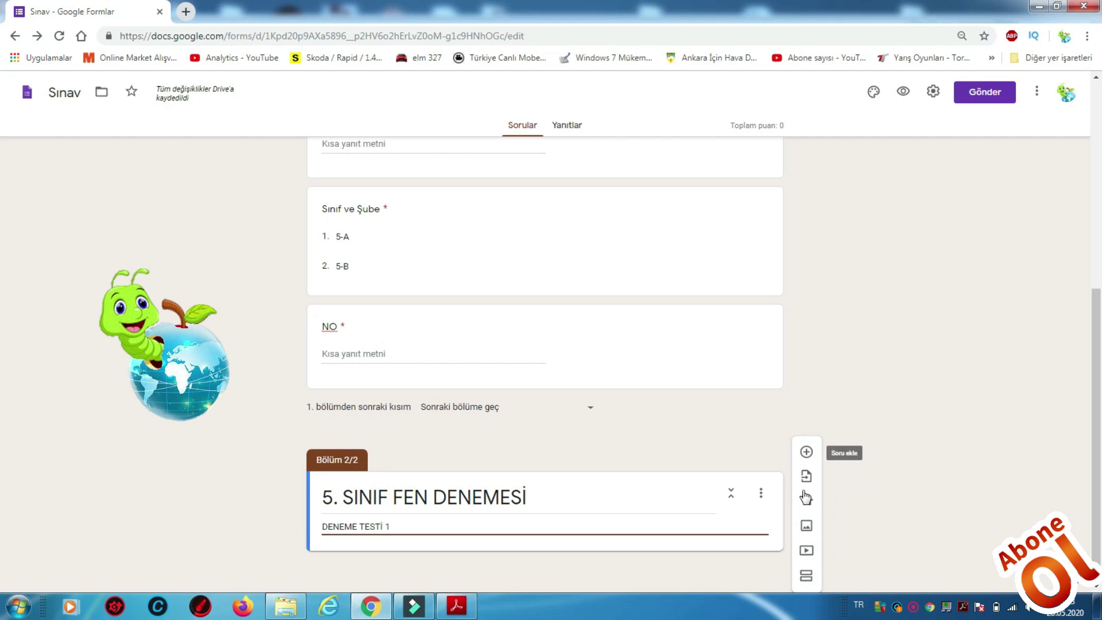
# Insert image file 1 from the DENEME TESTİM folder into the second section and check the uploaded page
pyautogui.click(806, 526)
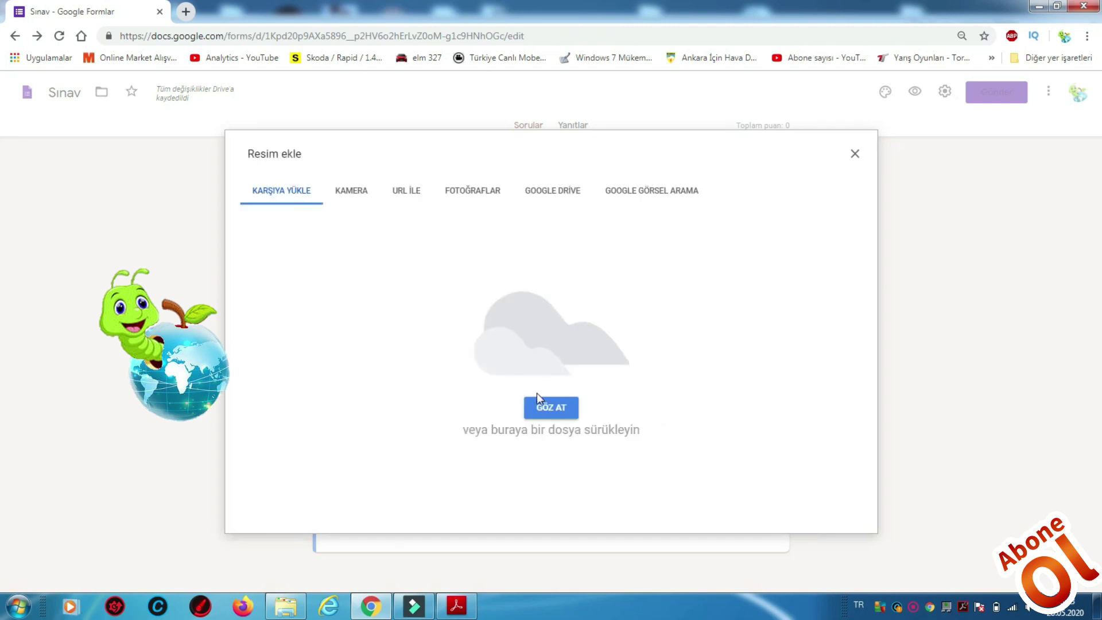
pyautogui.click(539, 409)
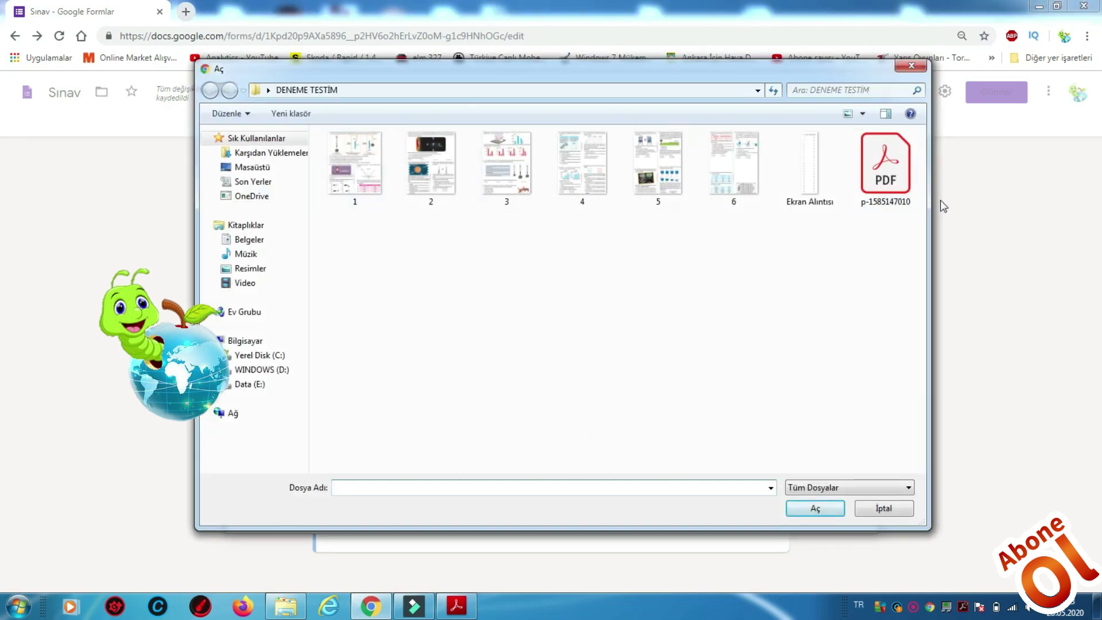
pyautogui.click(357, 172)
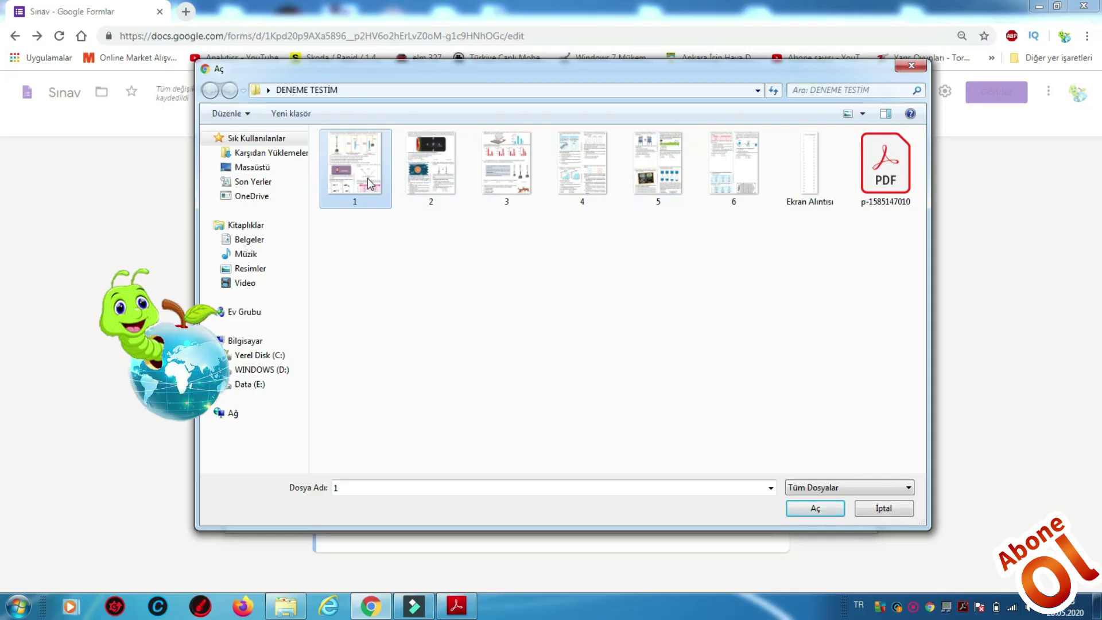
pyautogui.click(804, 506)
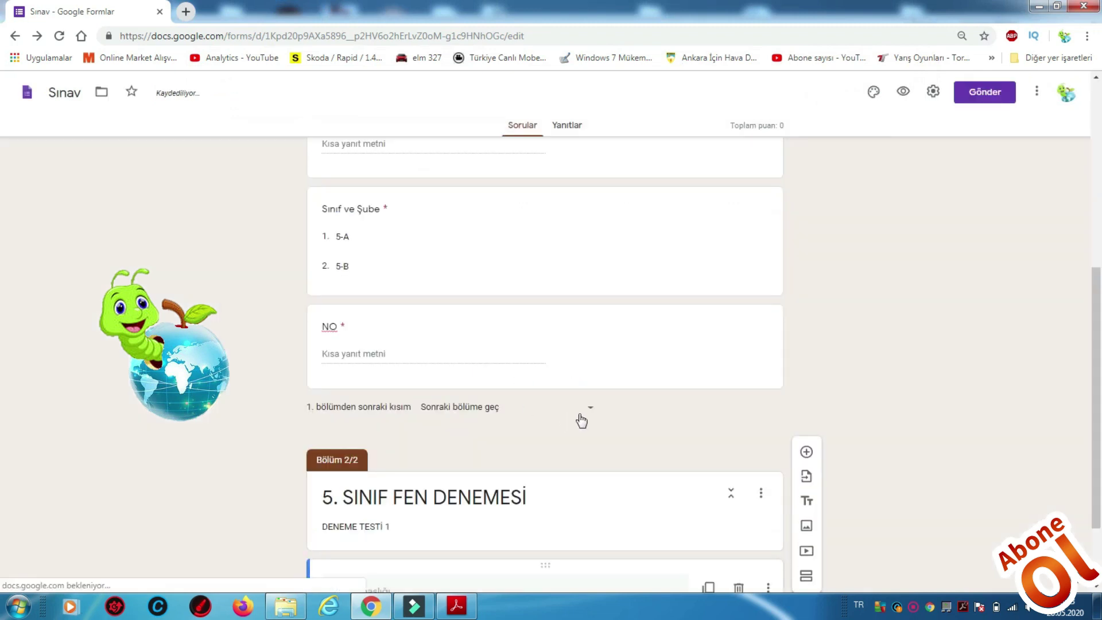
pyautogui.scroll(-2, 585, 424)
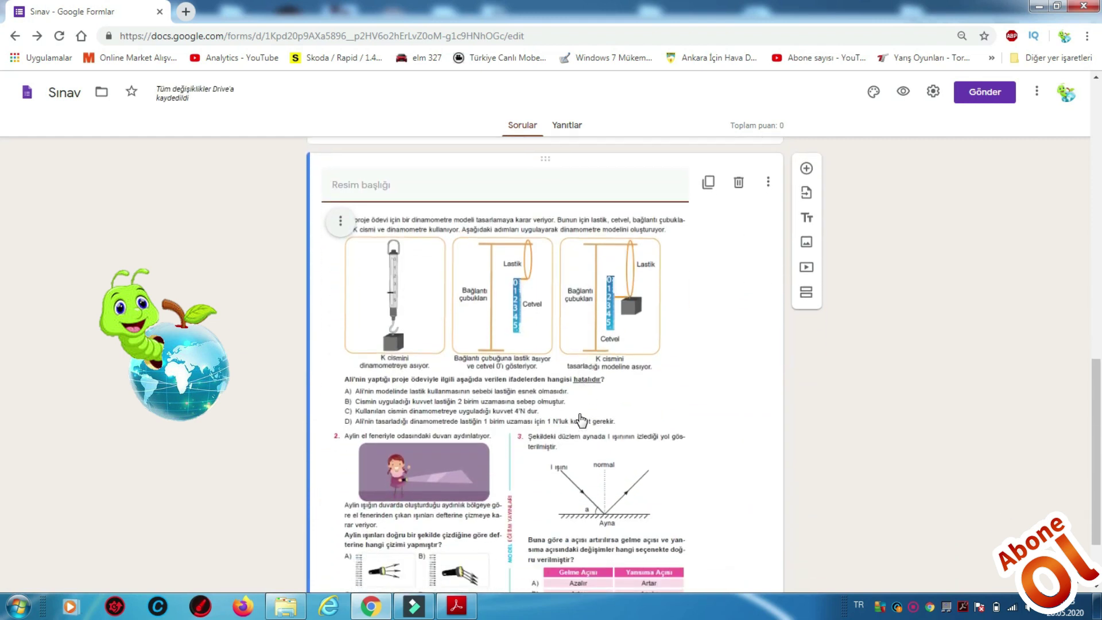
pyautogui.scroll(-1, 581, 421)
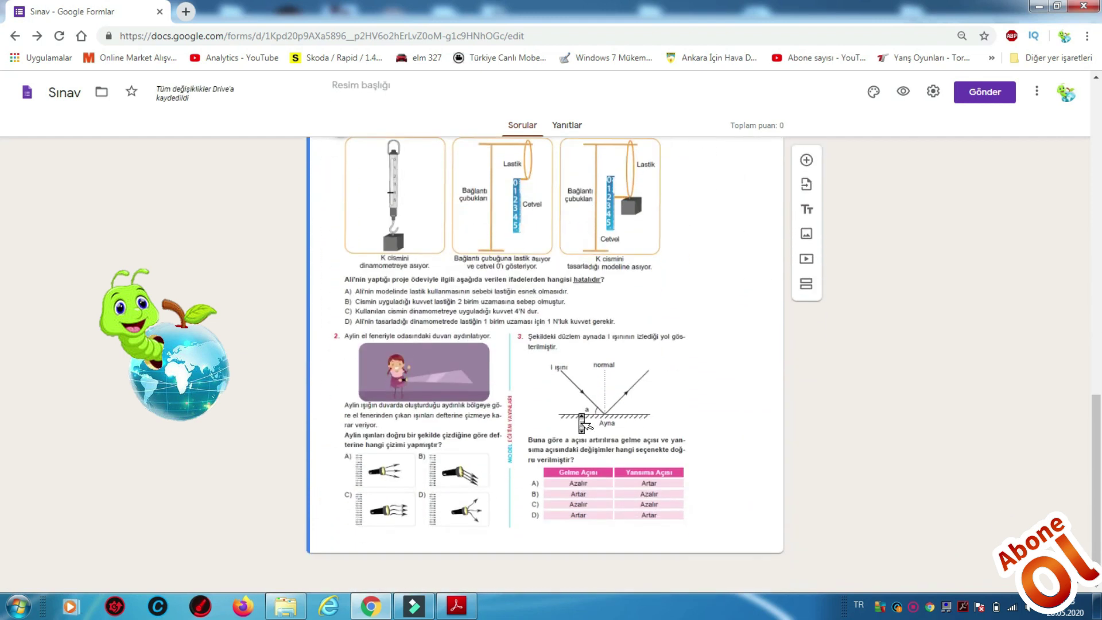
pyautogui.scroll(1, 582, 421)
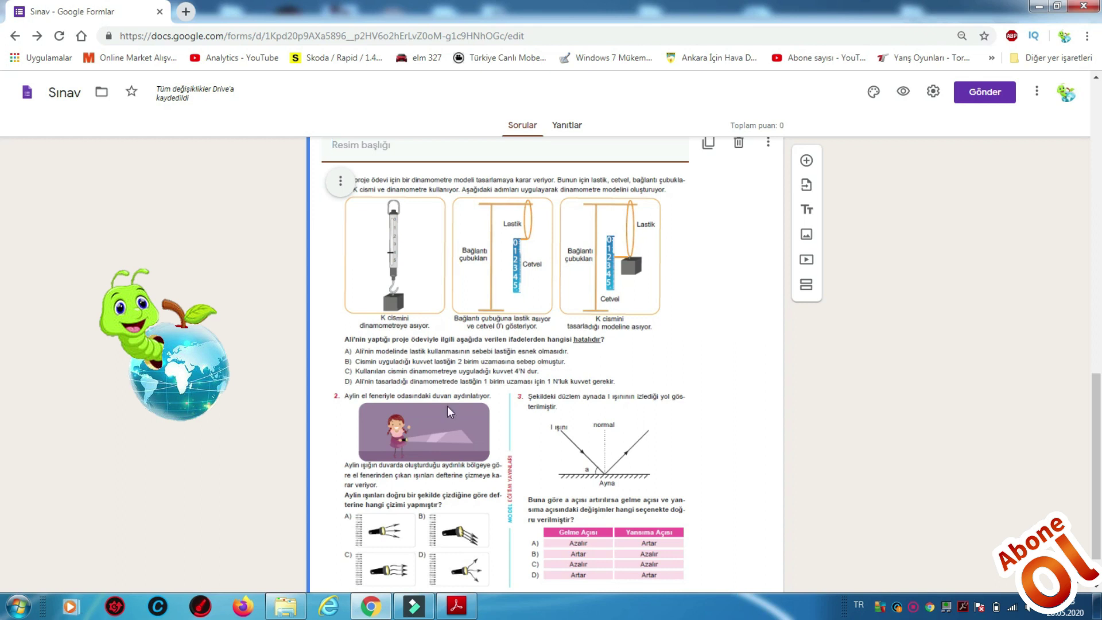
pyautogui.scroll(-1, 629, 399)
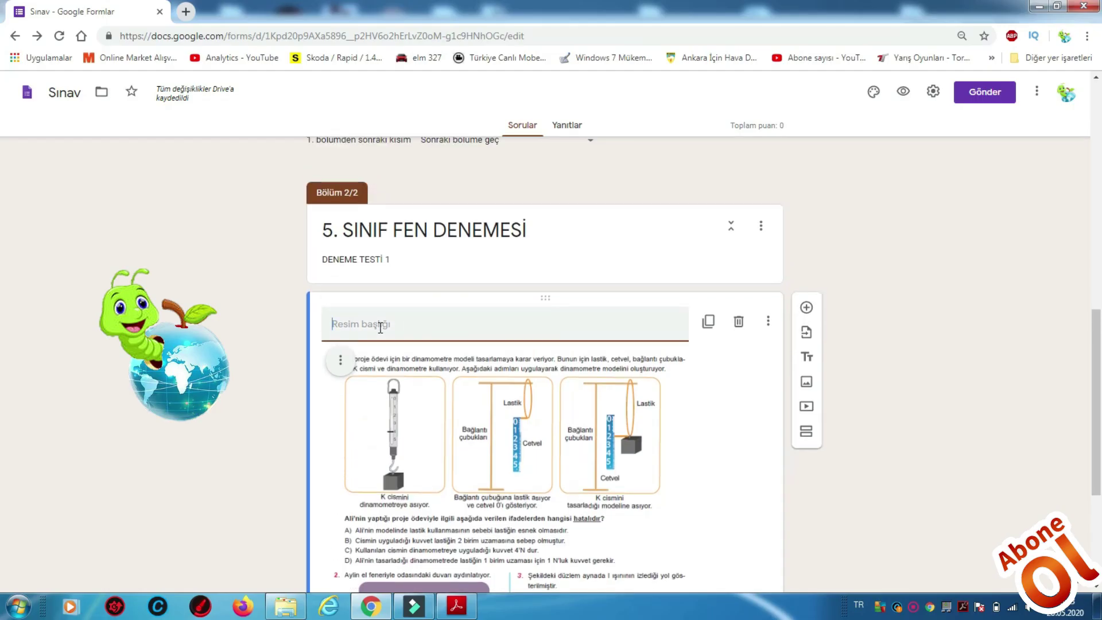
# Title the exam page image "Soruların çözümlerini cevap anahtarına işaretleyiniz."
pyautogui.click(341, 328)
pyautogui.write('sORU')
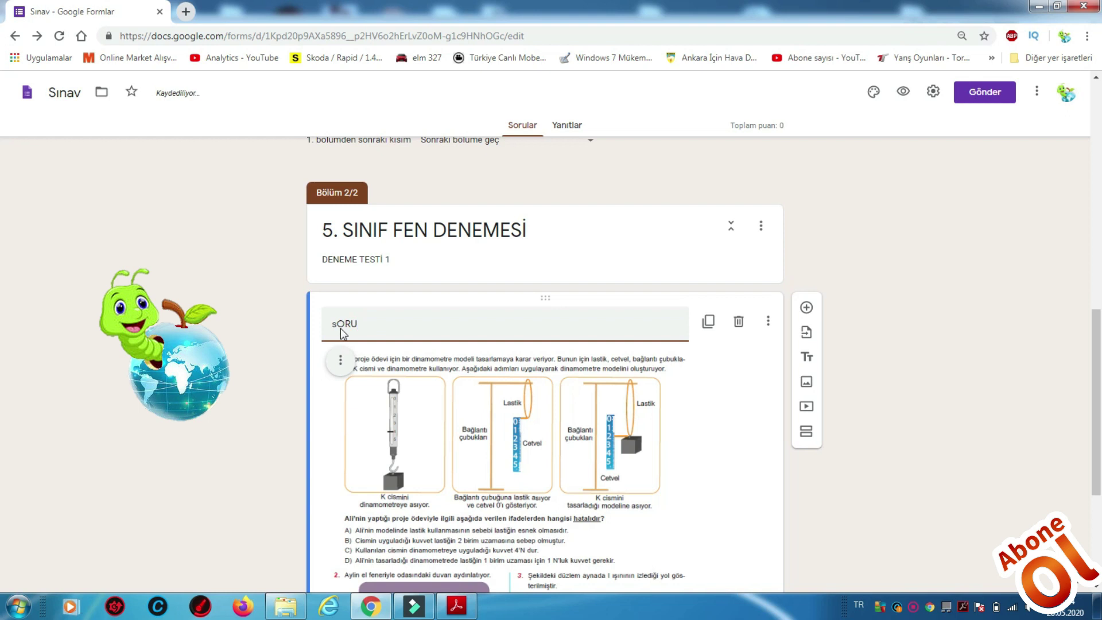
pyautogui.press('BackSpace')
pyautogui.press('BackSpace')
pyautogui.press('BackSpace')
pyautogui.write('Soruların çözümlerini cevap anahtarına ş')
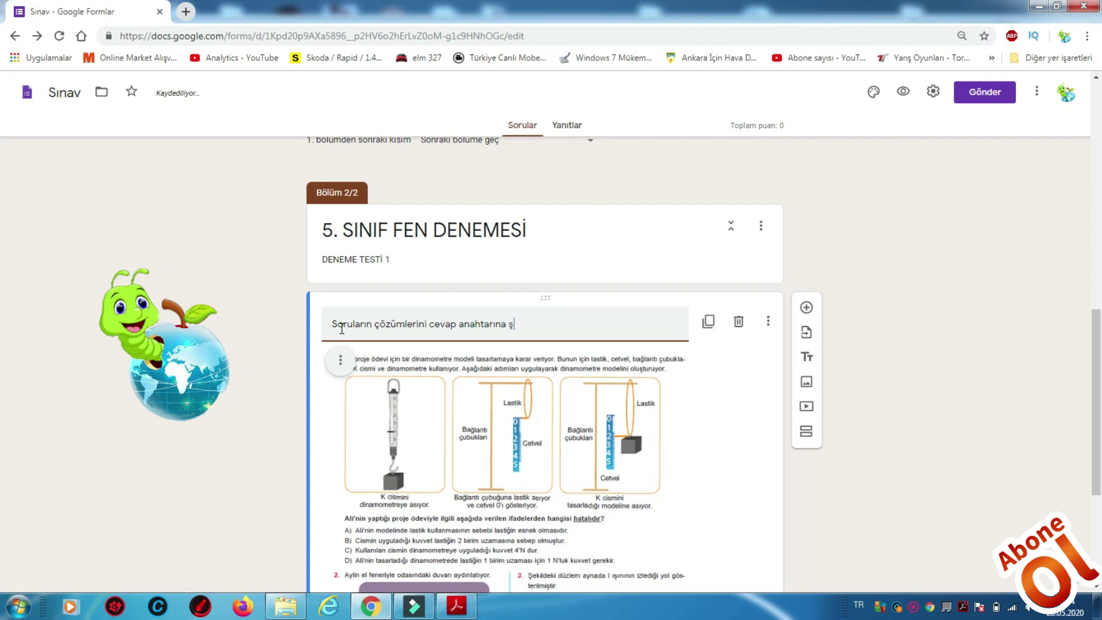
pyautogui.write('şaret')
pyautogui.write('işa')
pyautogui.write('retley')
pyautogui.write('iniz.')
# Add a question below the exam page image and set its type to Çoktan seçmeli tablosu
pyautogui.scroll(-4, 560, 392)
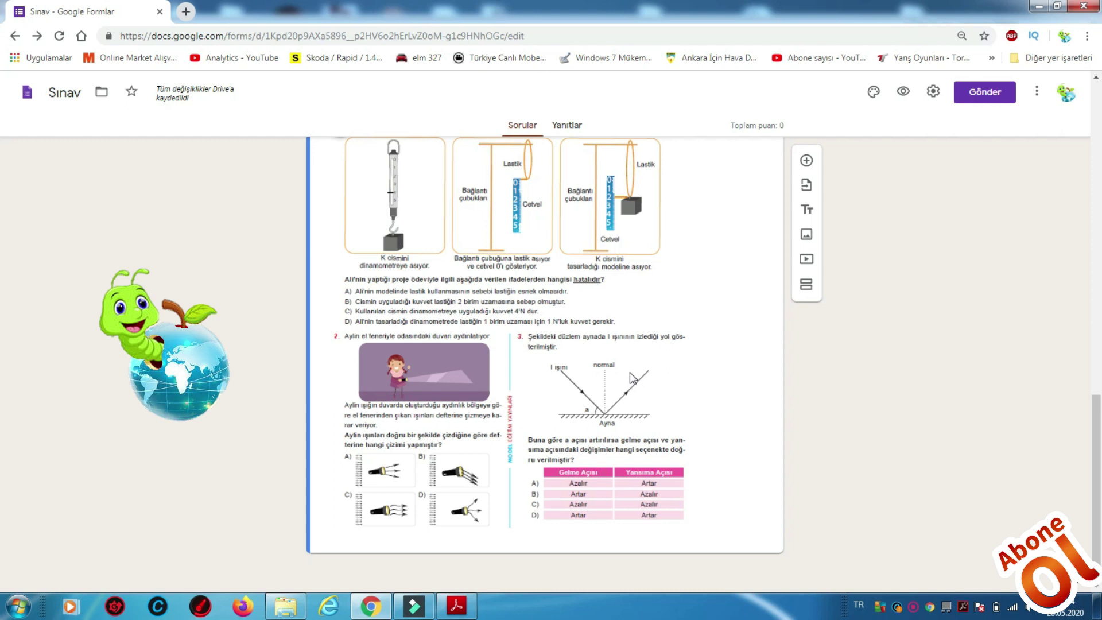
pyautogui.scroll(3, 632, 377)
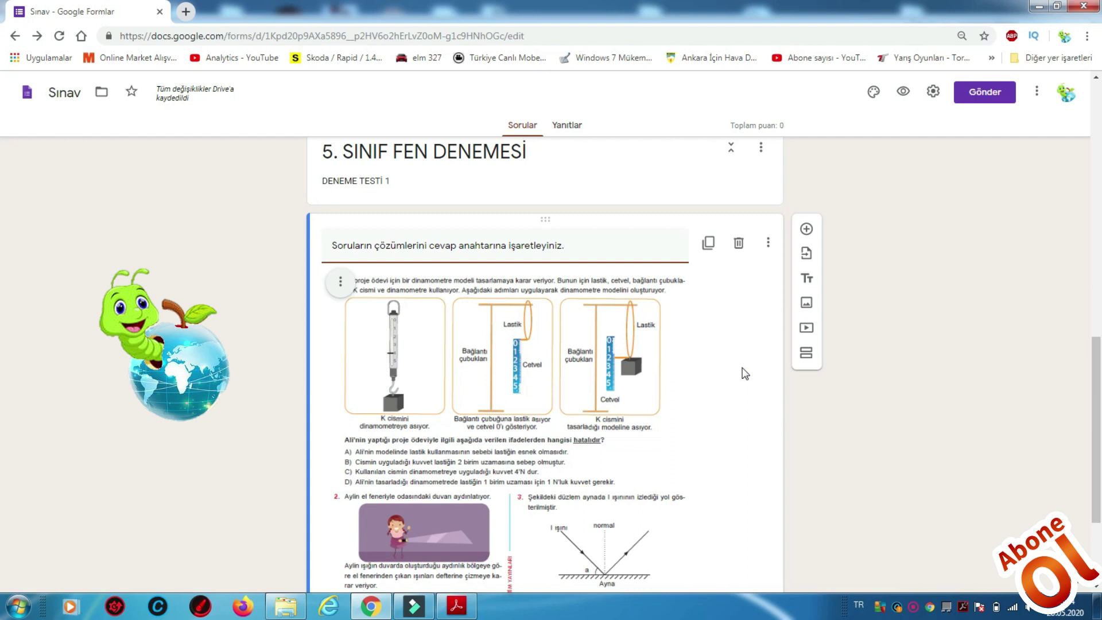
pyautogui.scroll(-2, 745, 374)
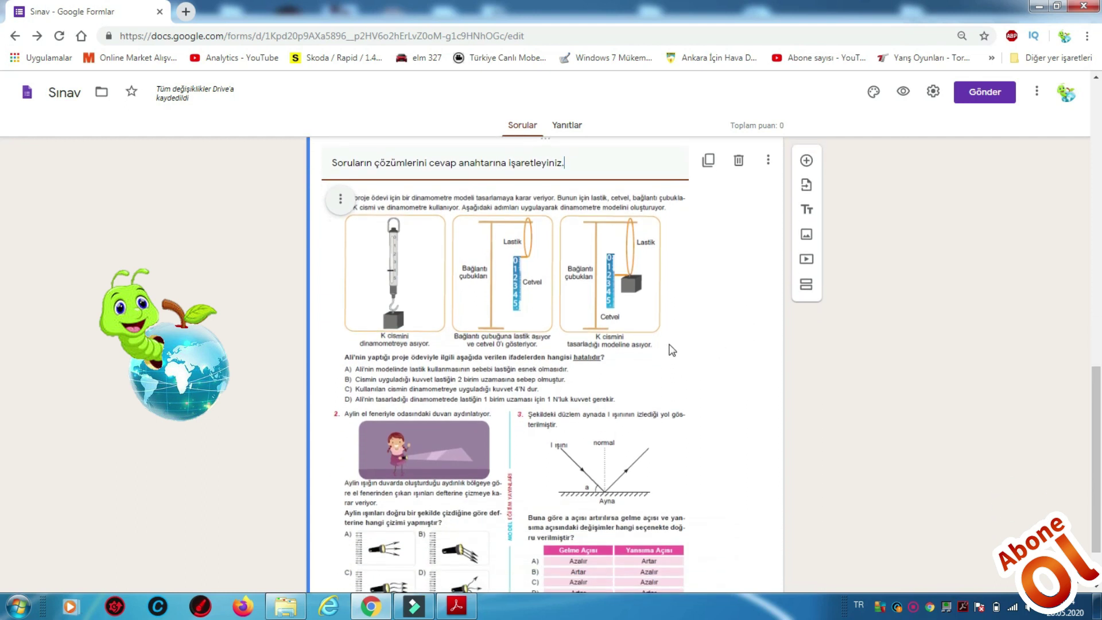
pyautogui.scroll(-1, 760, 412)
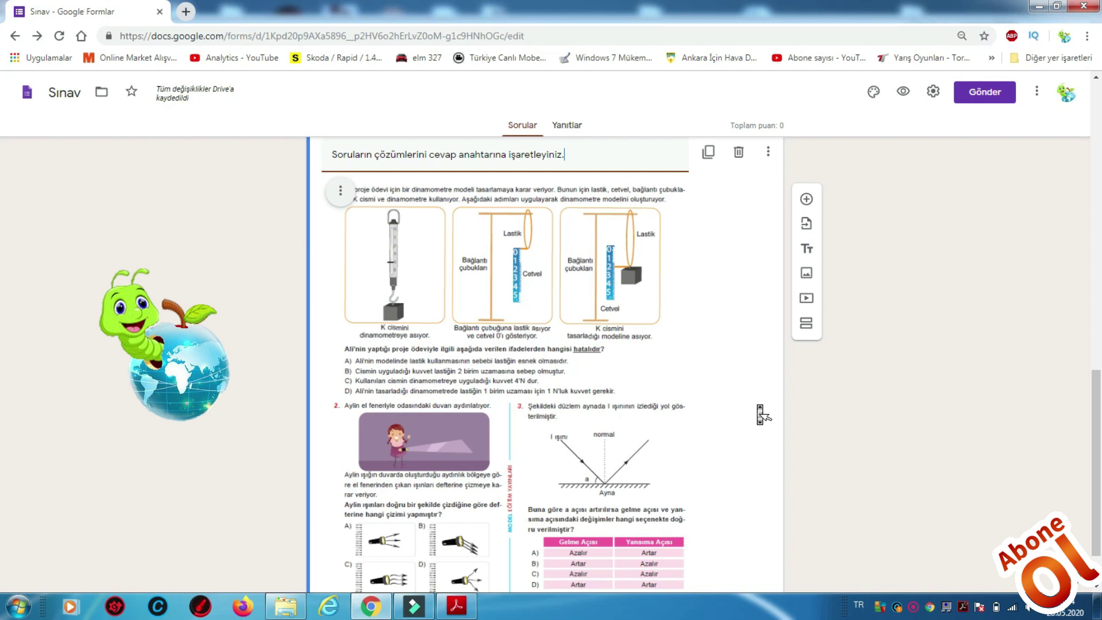
pyautogui.scroll(2, 760, 412)
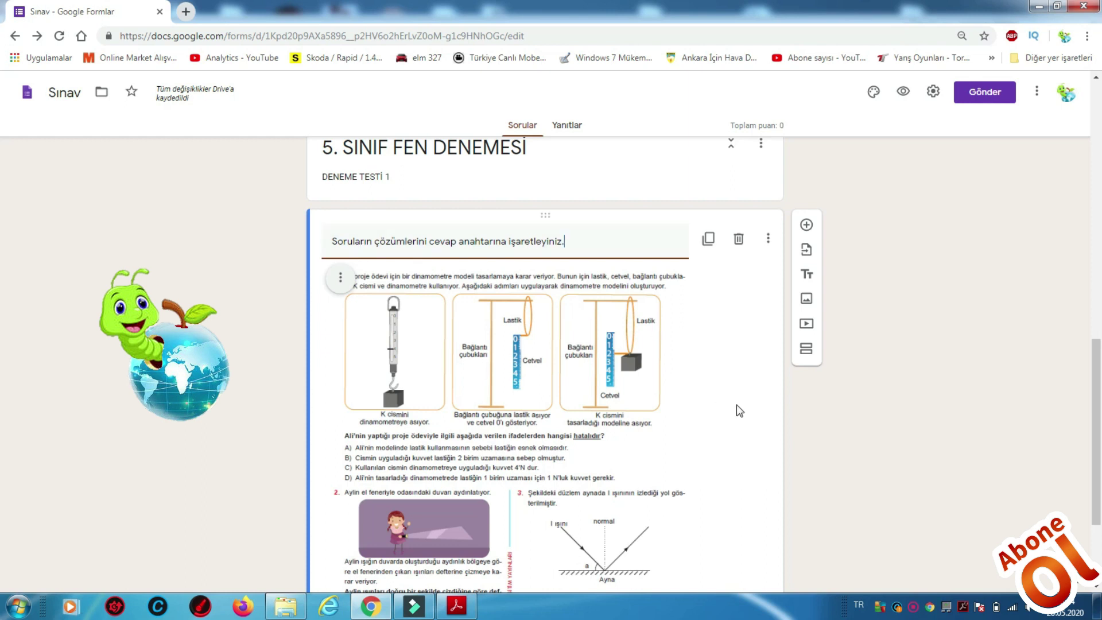
pyautogui.scroll(-3, 740, 435)
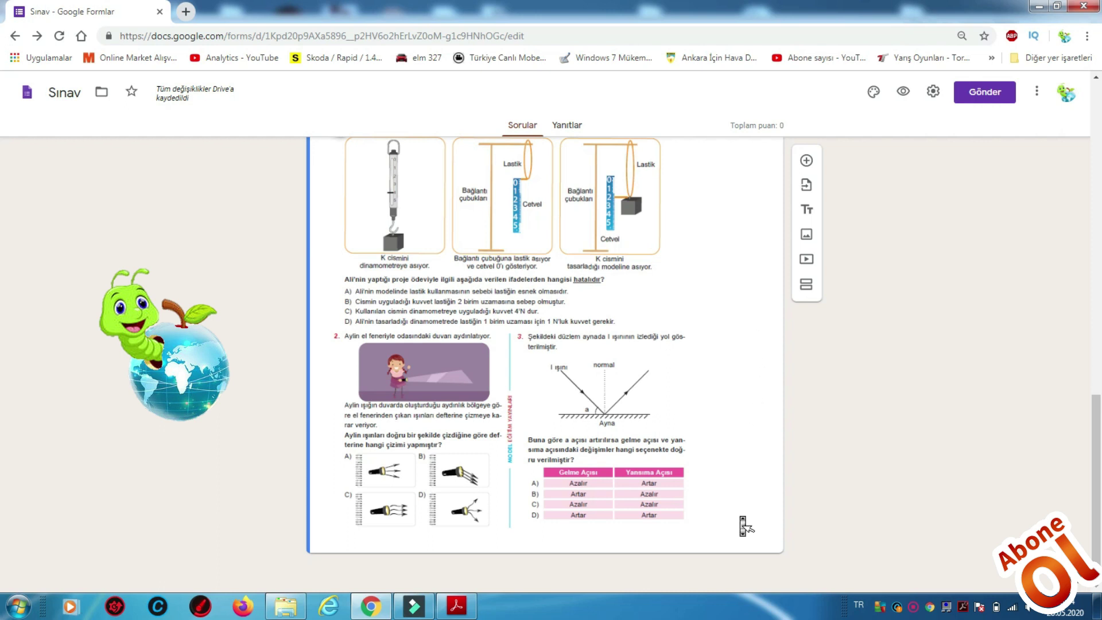
pyautogui.click(806, 162)
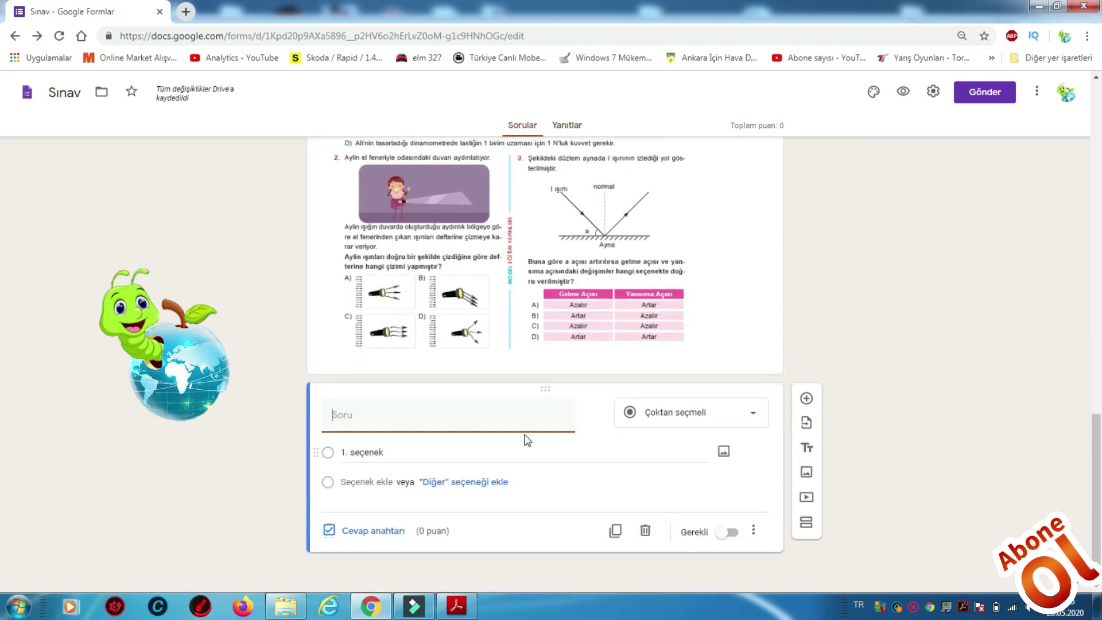
pyautogui.click(705, 414)
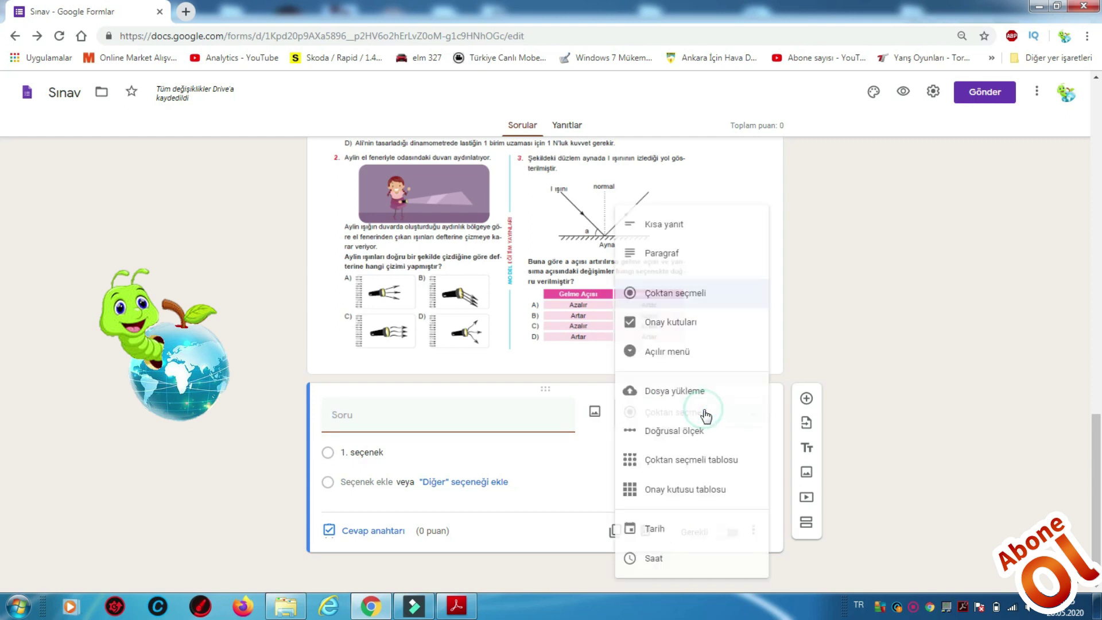
pyautogui.click(574, 491)
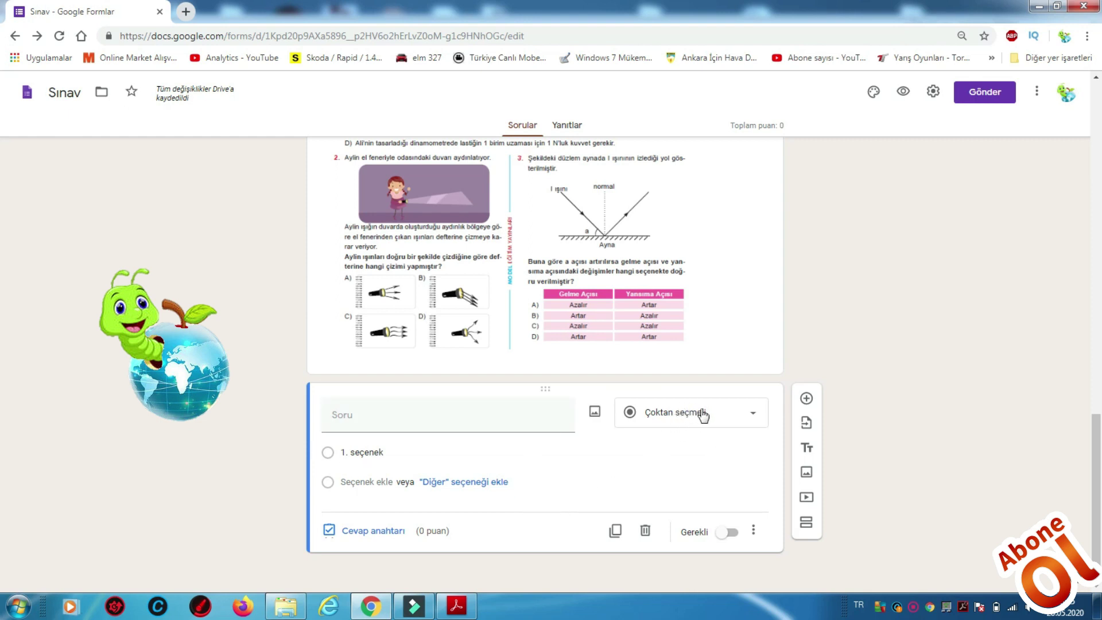
pyautogui.click(726, 416)
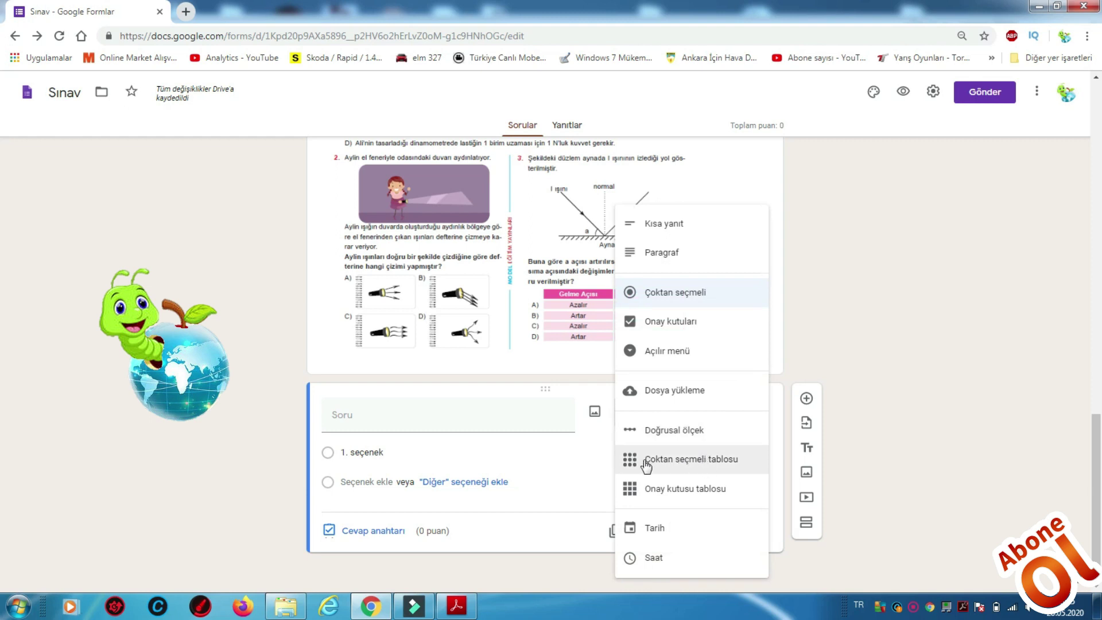
pyautogui.click(668, 463)
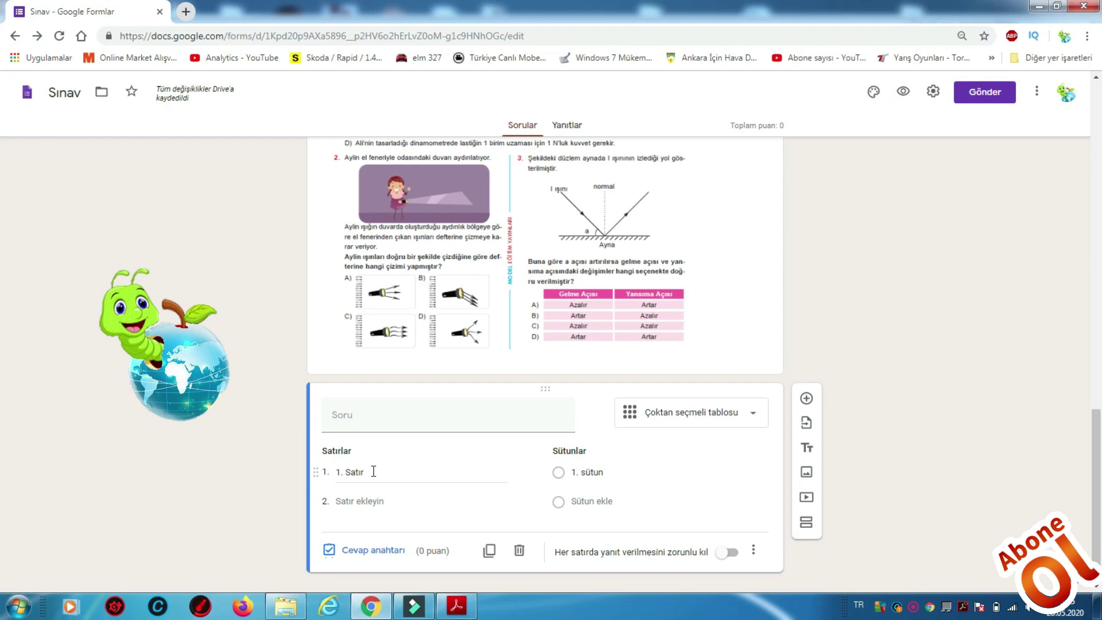
# Label the grid question's rows 1, 2 and 3 for the three questions in the image
pyautogui.scroll(4, 509, 274)
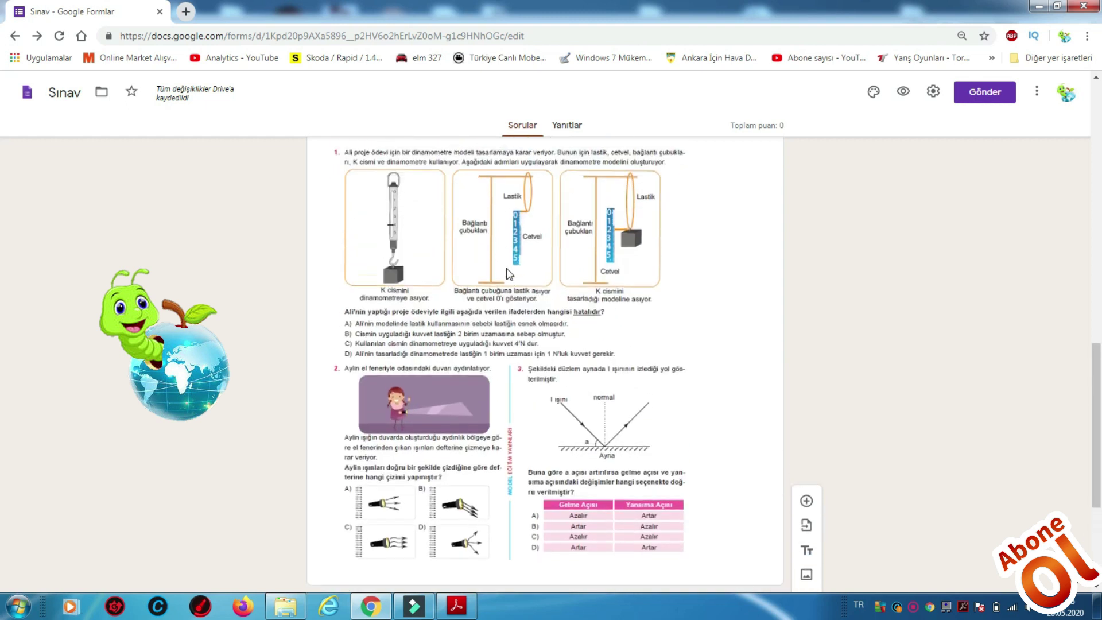
pyautogui.scroll(1, 508, 275)
pyautogui.scroll(-5, 571, 446)
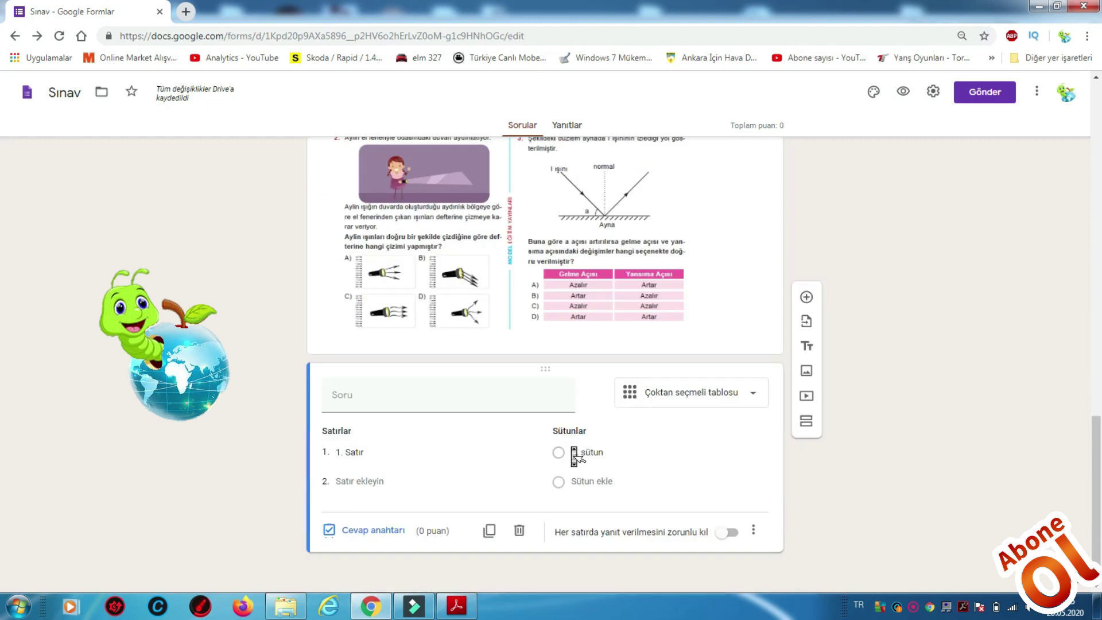
pyautogui.click(385, 450)
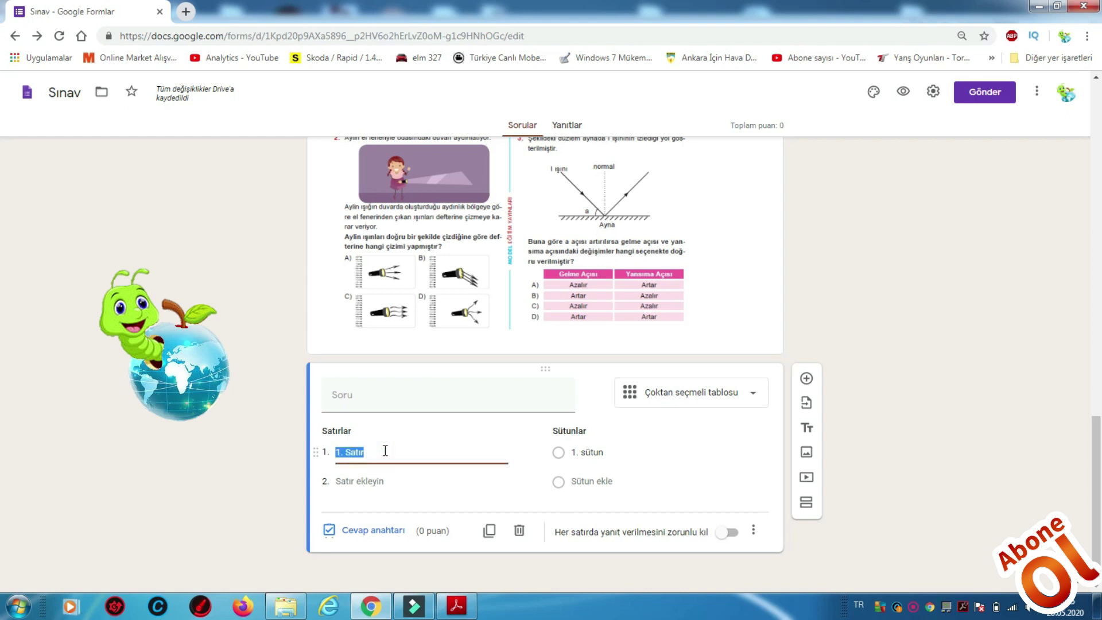
pyautogui.write('1')
pyautogui.press('Tab')
pyautogui.press('Tab')
pyautogui.click(374, 479)
pyautogui.click(376, 480)
pyautogui.write('2')
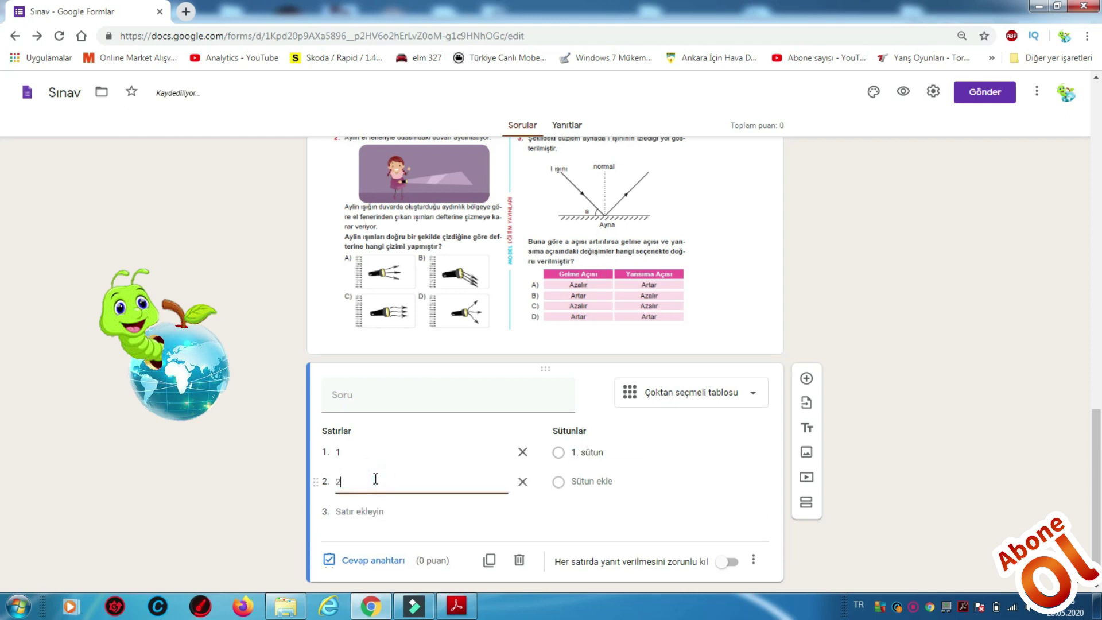
pyautogui.click(364, 511)
pyautogui.write('3')
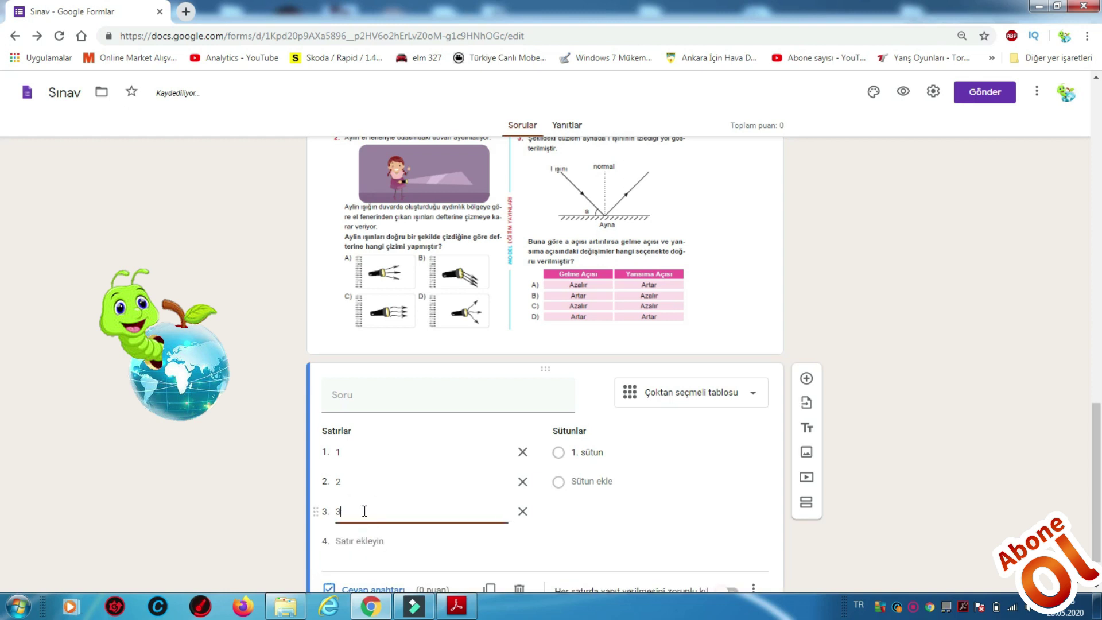
# Label the grid question's columns A, B, C and D as the answer choices
pyautogui.click(594, 454)
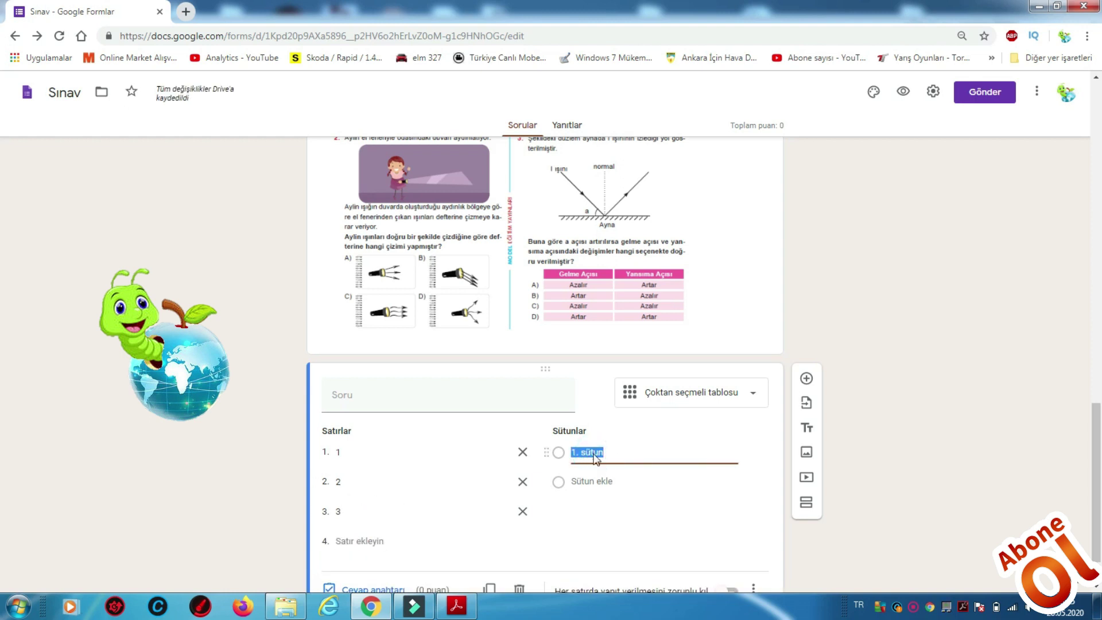
pyautogui.write('A')
pyautogui.click(586, 483)
pyautogui.write('B')
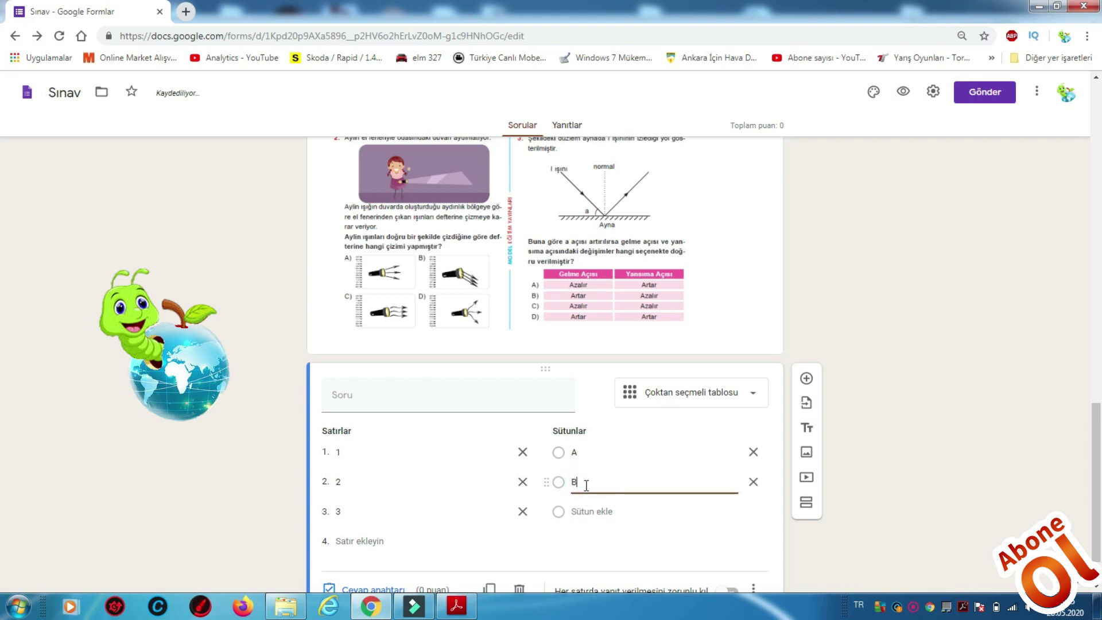
pyautogui.click(586, 511)
pyautogui.write('C')
pyautogui.click(586, 541)
pyautogui.write('D')
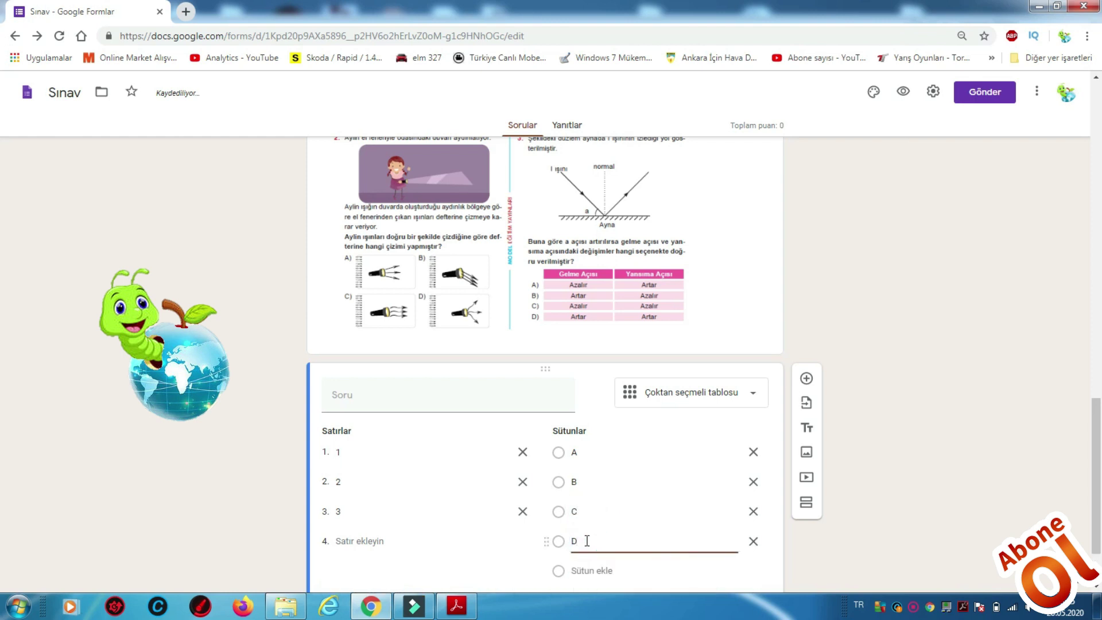
pyautogui.scroll(-2, 587, 545)
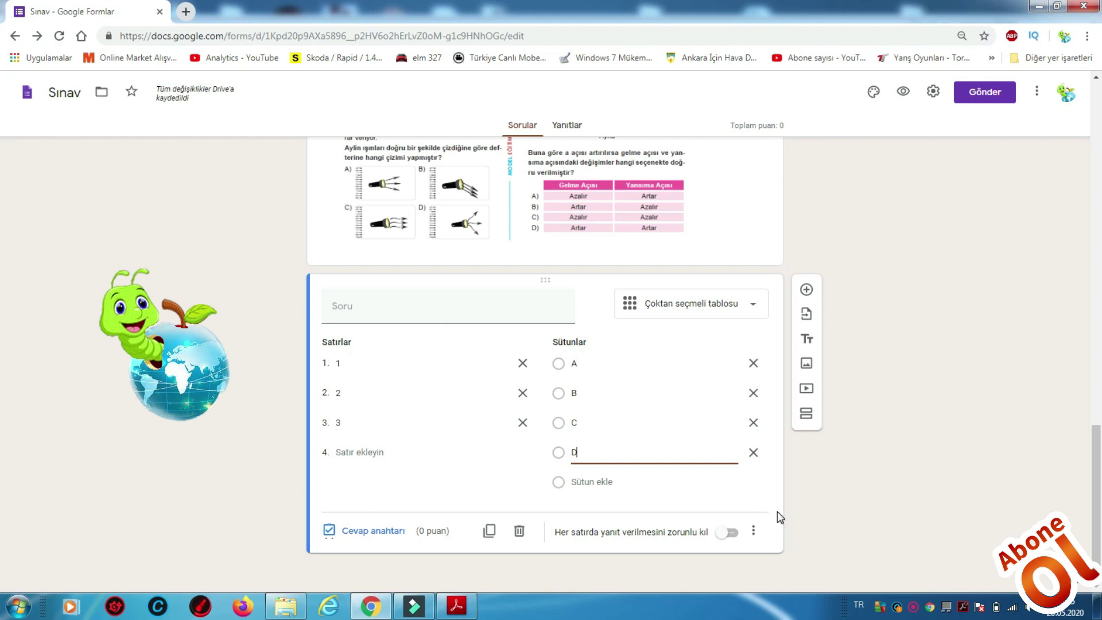
# Check the exam page image against the answer grid placed below it
pyautogui.click(748, 214)
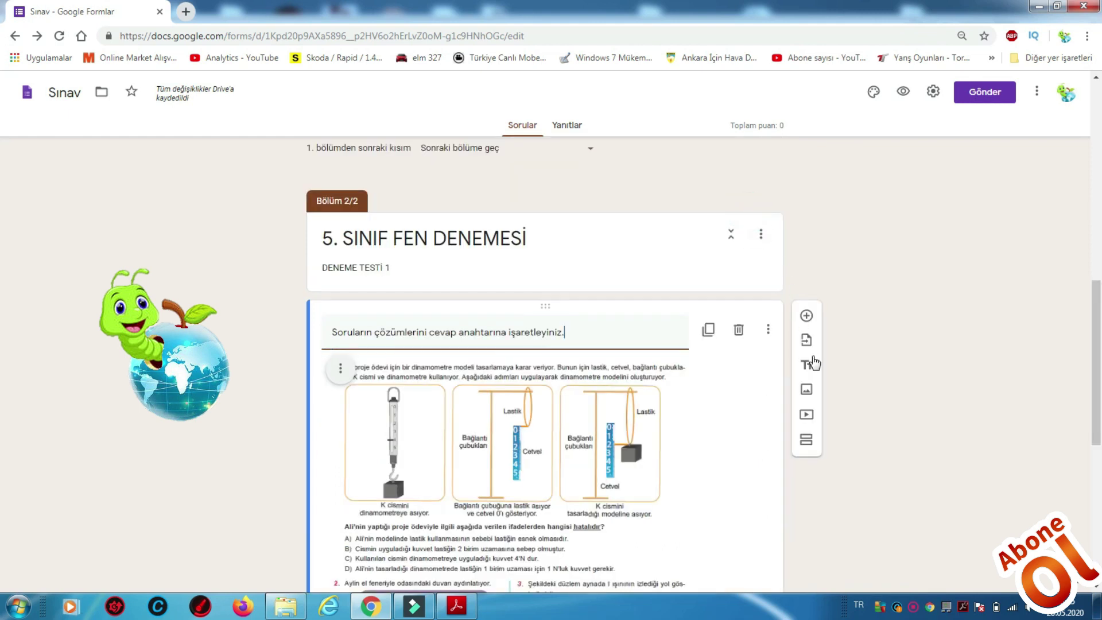
pyautogui.scroll(-7, 815, 364)
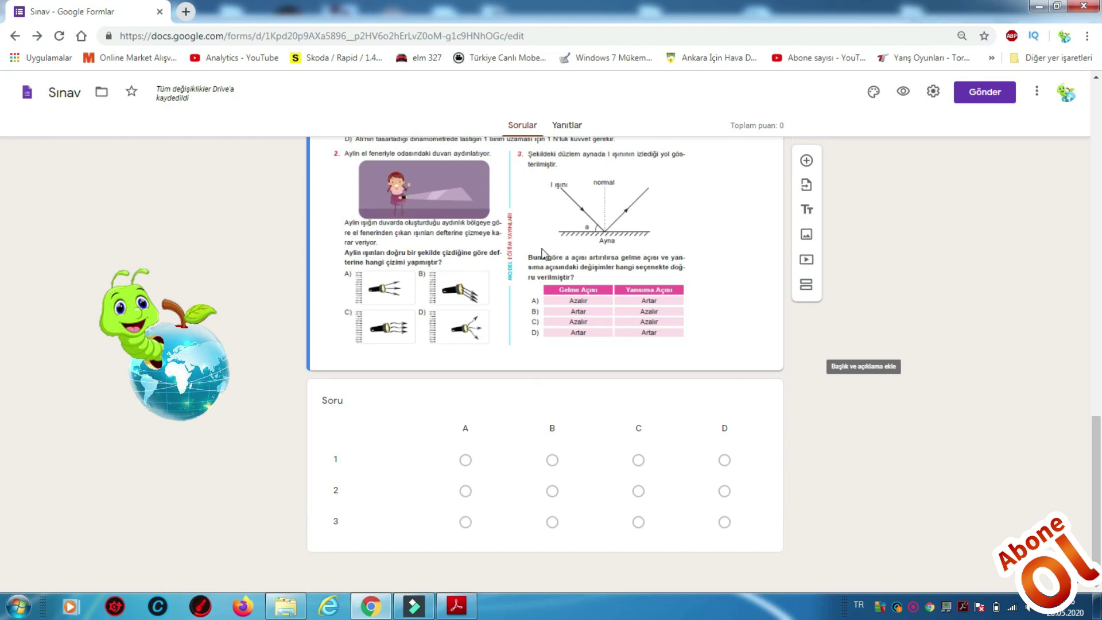
pyautogui.scroll(3, 500, 256)
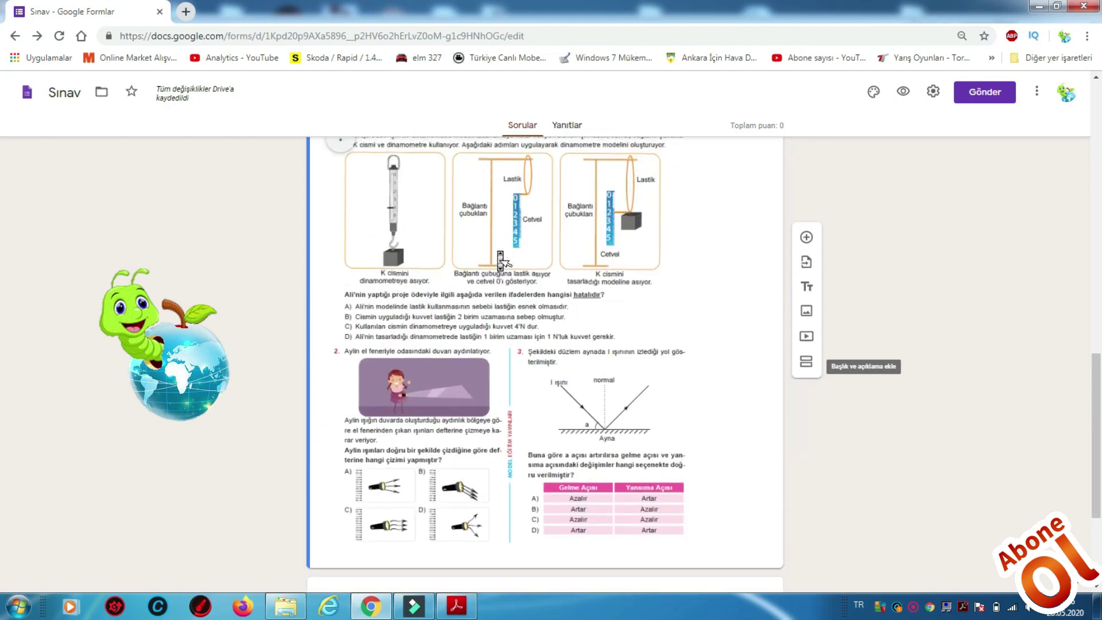
pyautogui.scroll(-3, 448, 248)
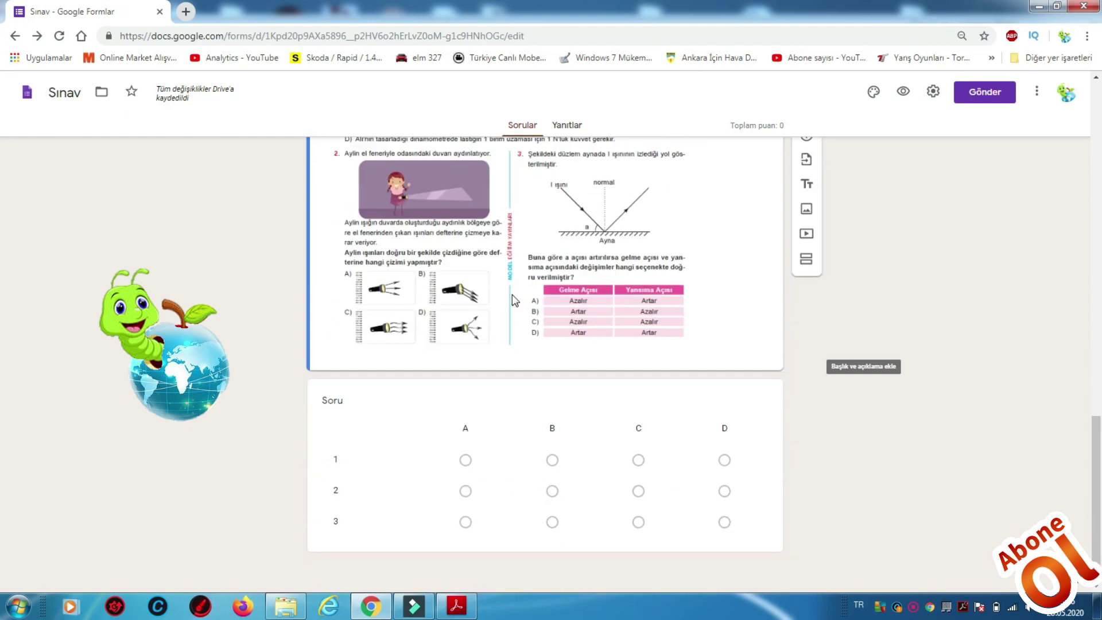
pyautogui.click(467, 459)
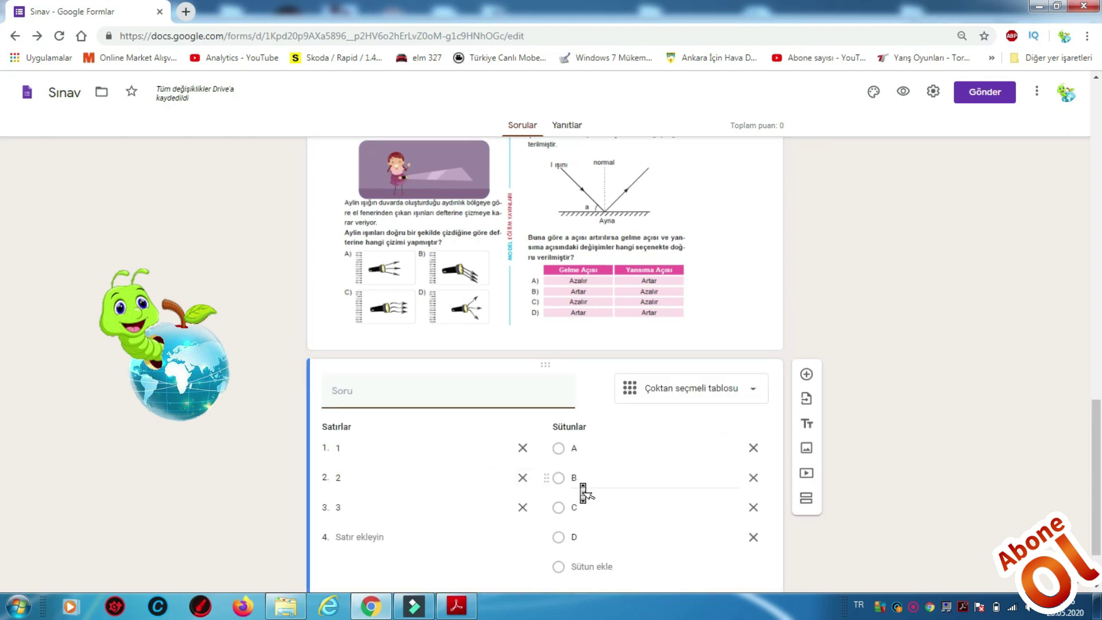
pyautogui.scroll(-8, 730, 246)
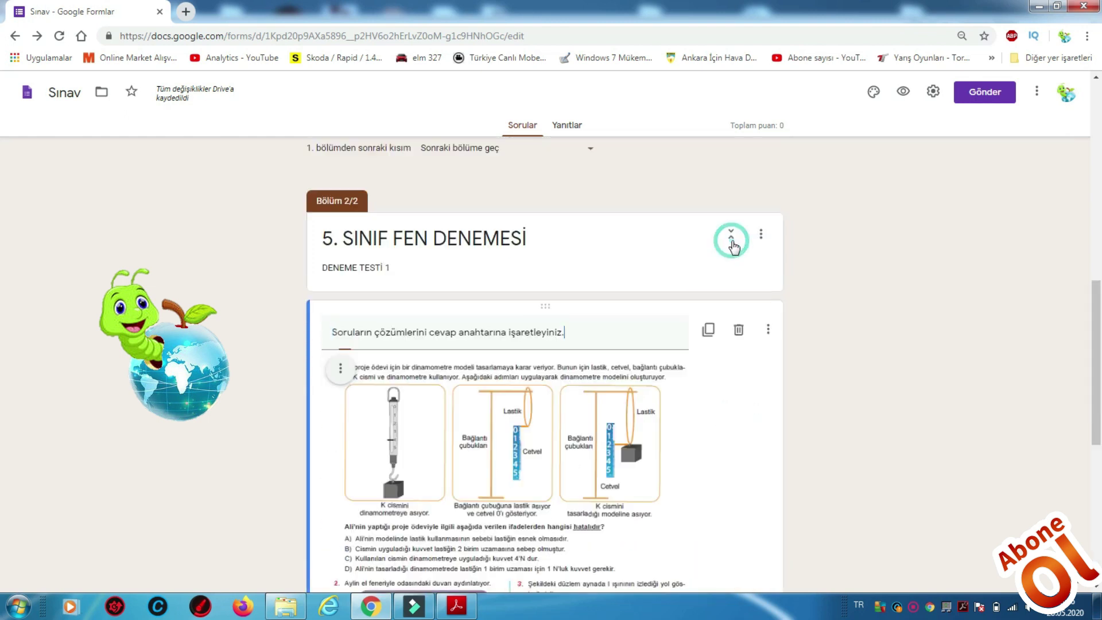
pyautogui.scroll(-7, 746, 385)
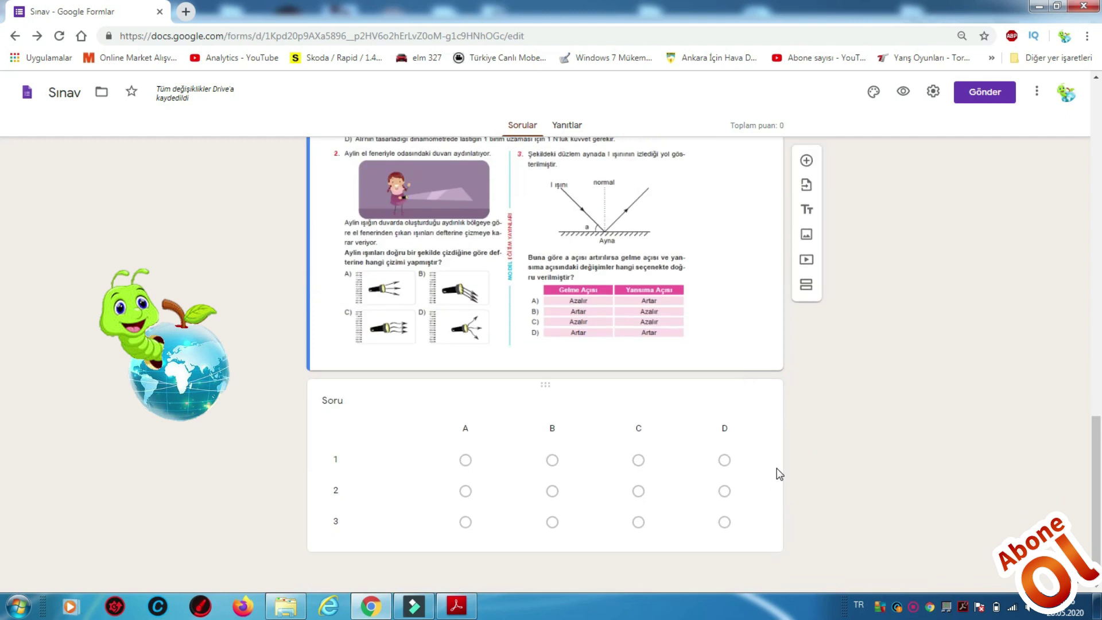
pyautogui.scroll(7, 779, 474)
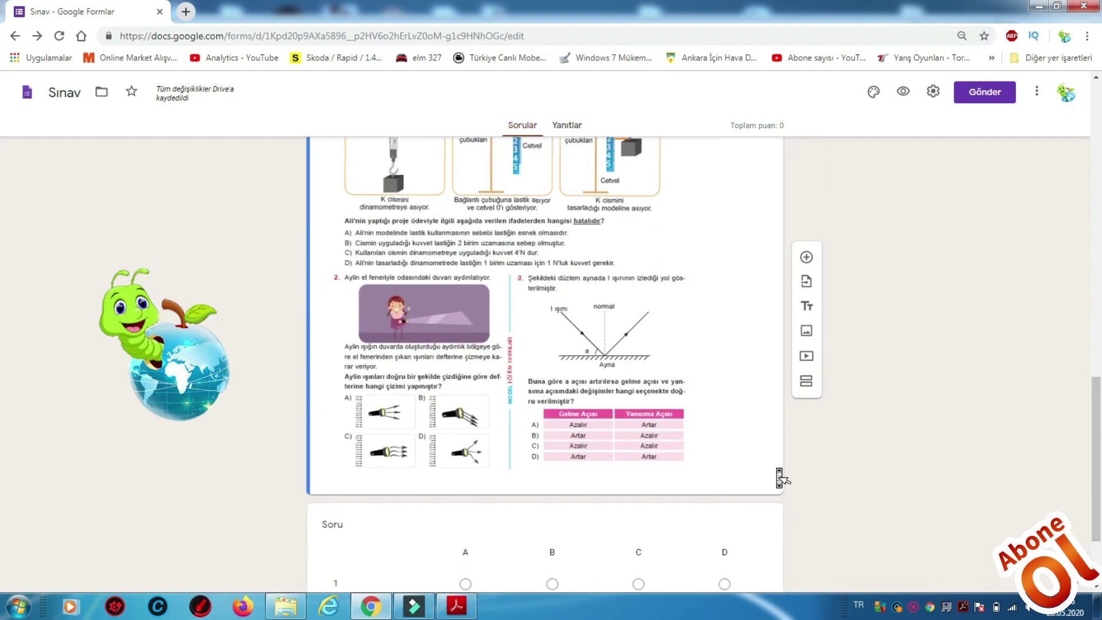
pyautogui.scroll(1, 779, 474)
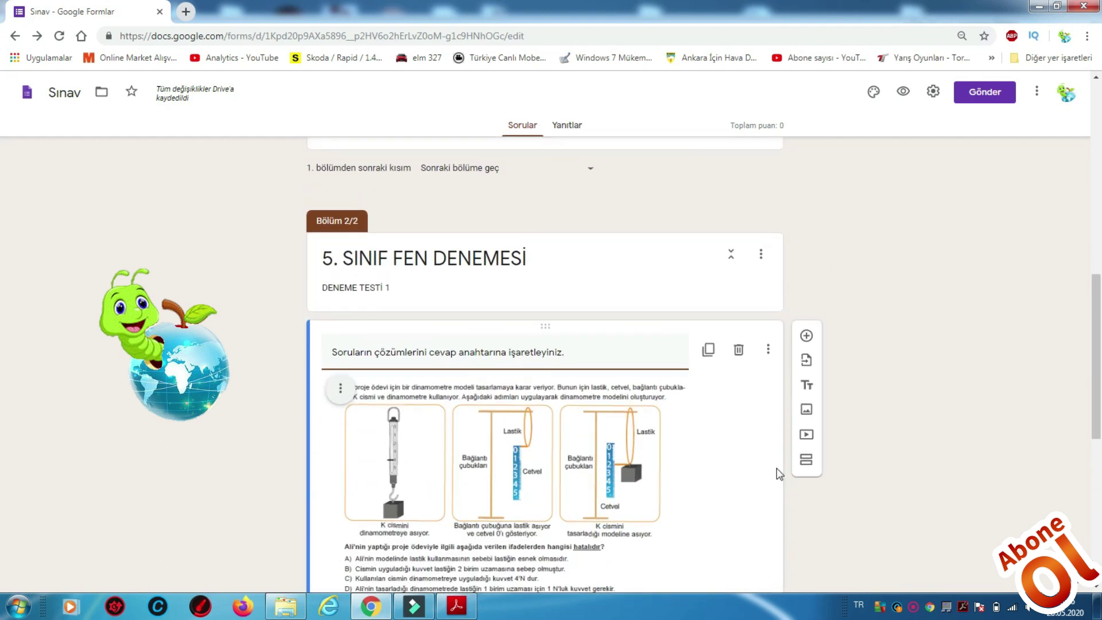
# Review the whole form from the student info fields through the exam page image to the answer grid
pyautogui.scroll(10, 779, 474)
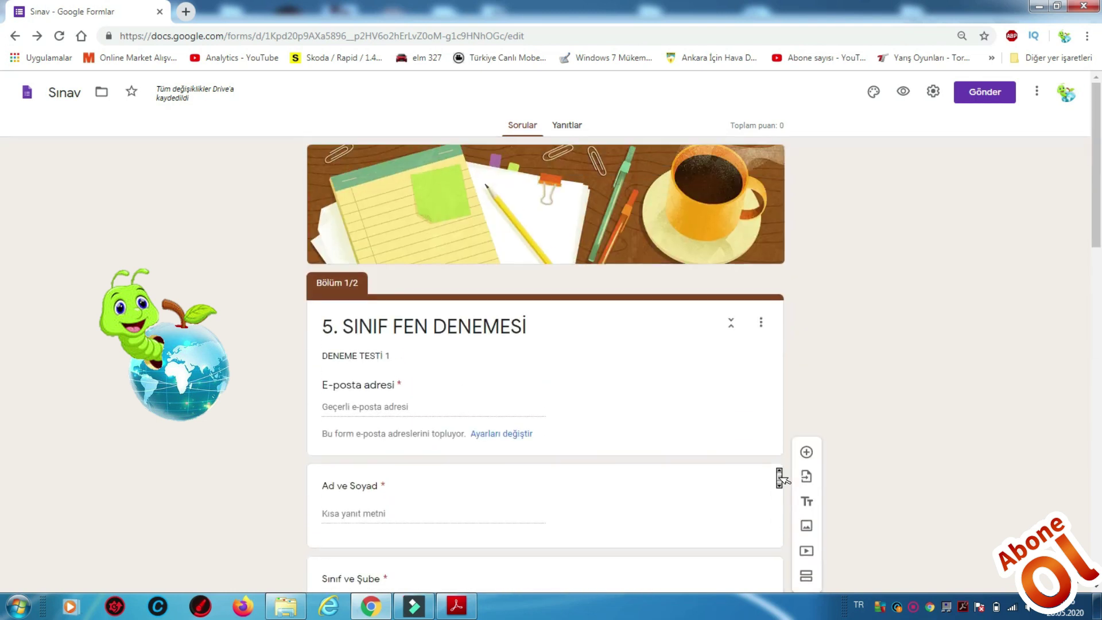
pyautogui.scroll(-2, 779, 474)
pyautogui.scroll(-8, 779, 474)
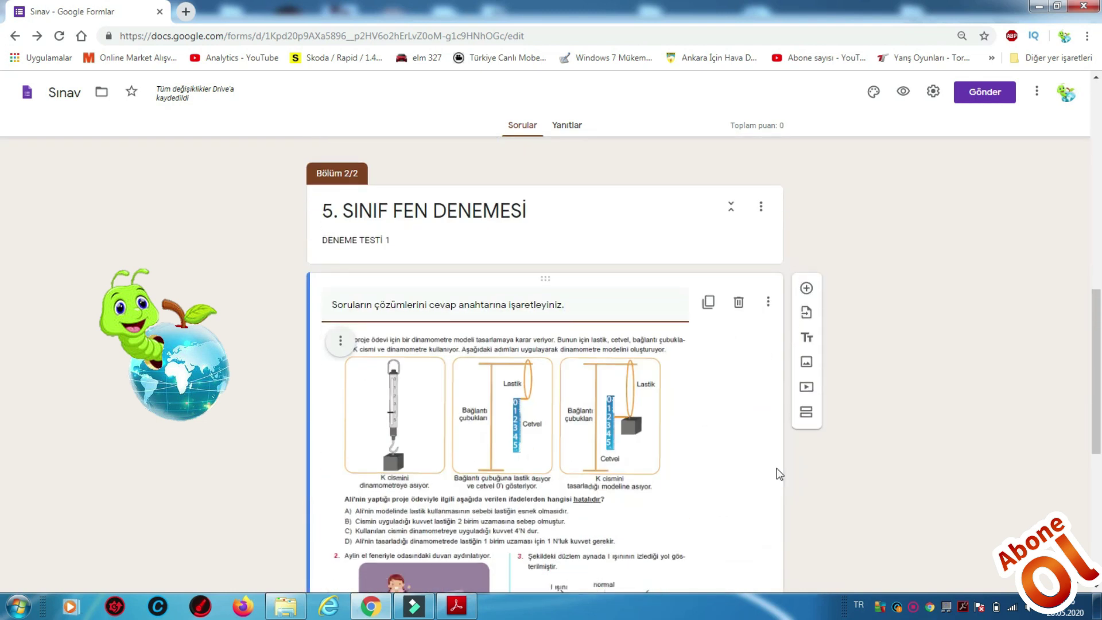
pyautogui.scroll(-1, 779, 473)
pyautogui.scroll(-2, 780, 476)
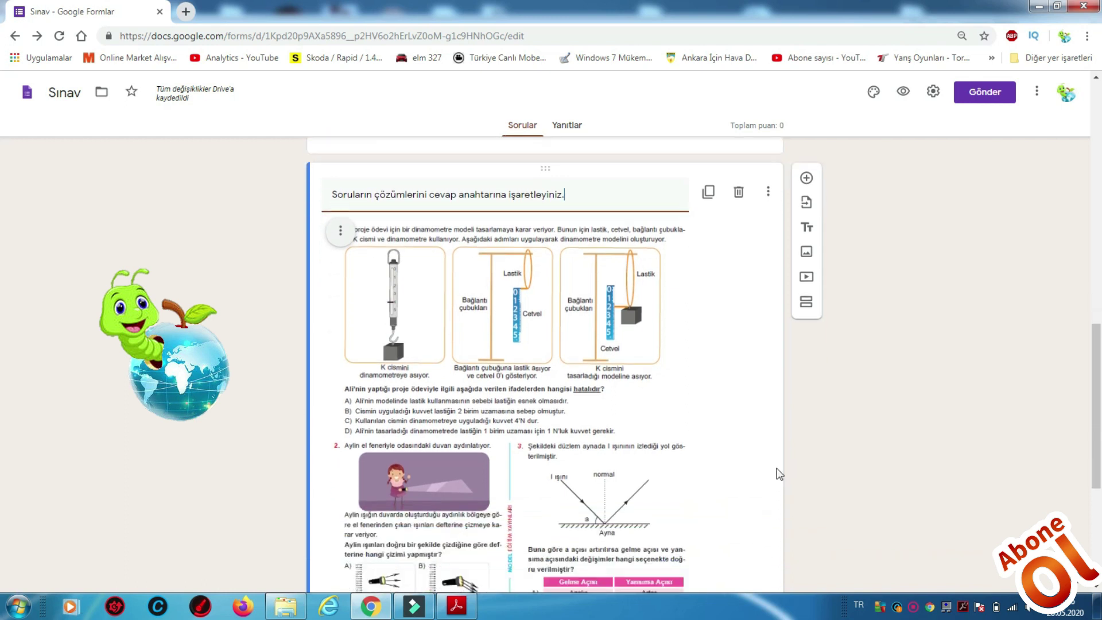
pyautogui.scroll(-4, 779, 475)
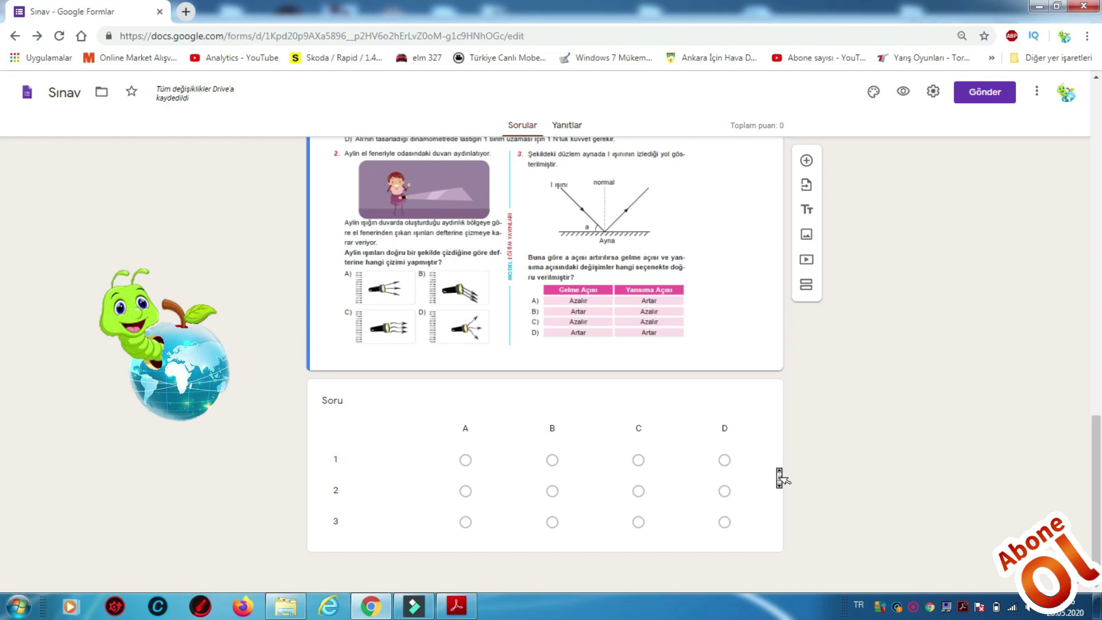
pyautogui.scroll(2, 779, 474)
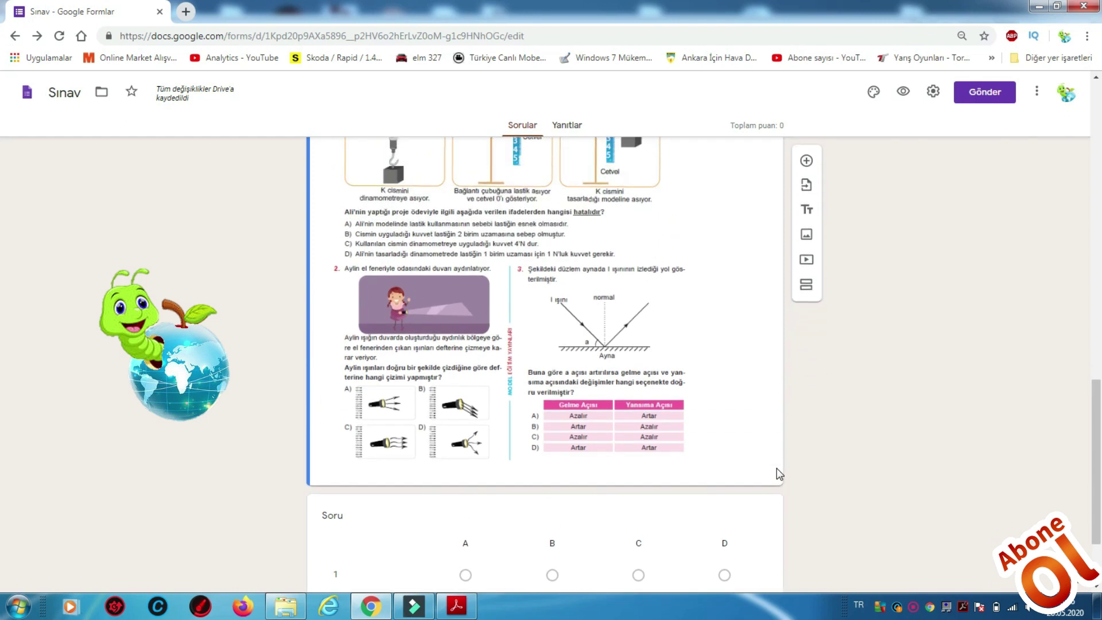
pyautogui.scroll(5, 779, 474)
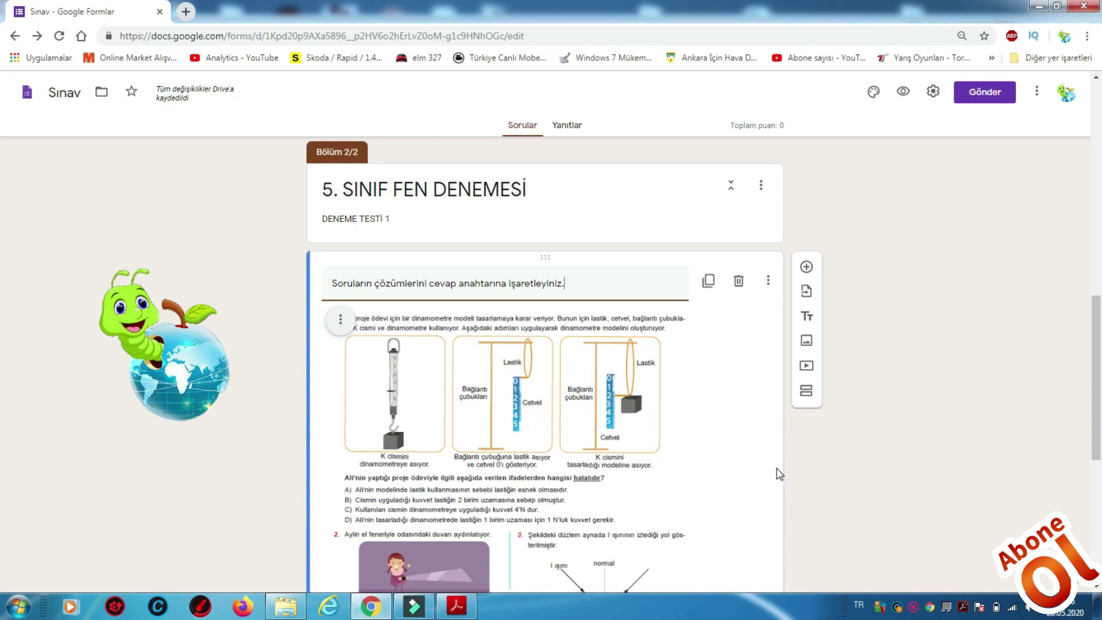
pyautogui.scroll(-2, 778, 474)
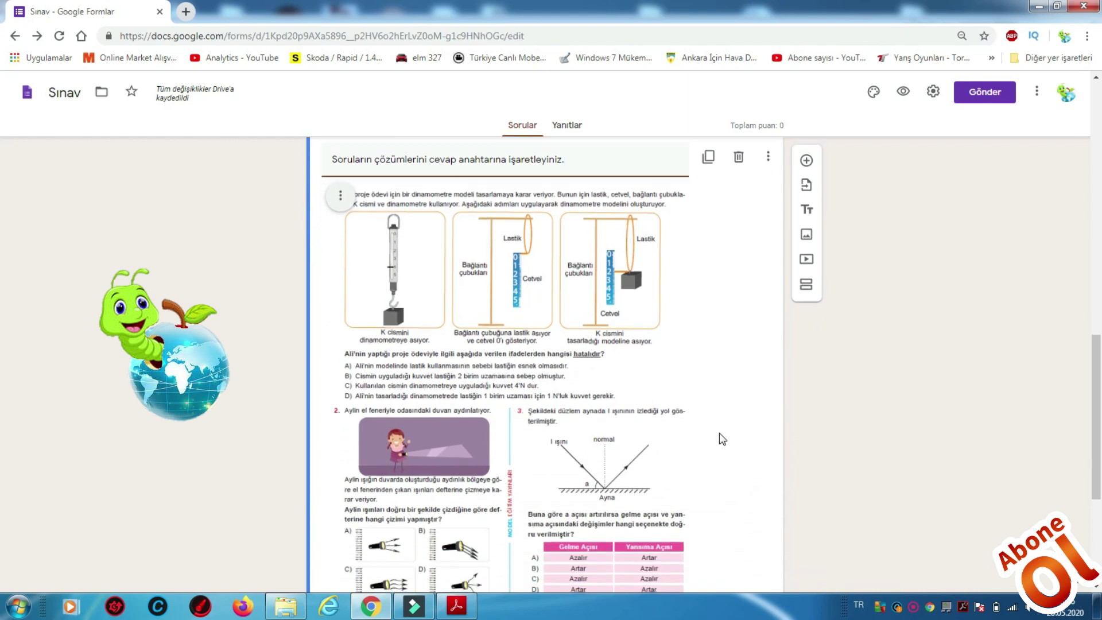
pyautogui.scroll(-2, 720, 434)
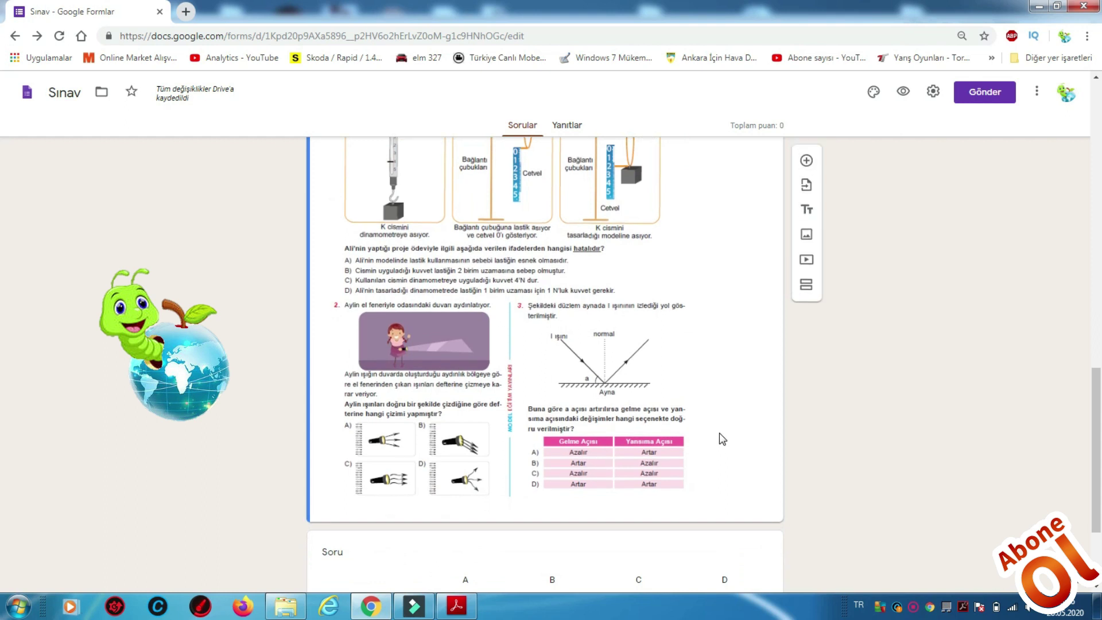
pyautogui.scroll(-2, 721, 438)
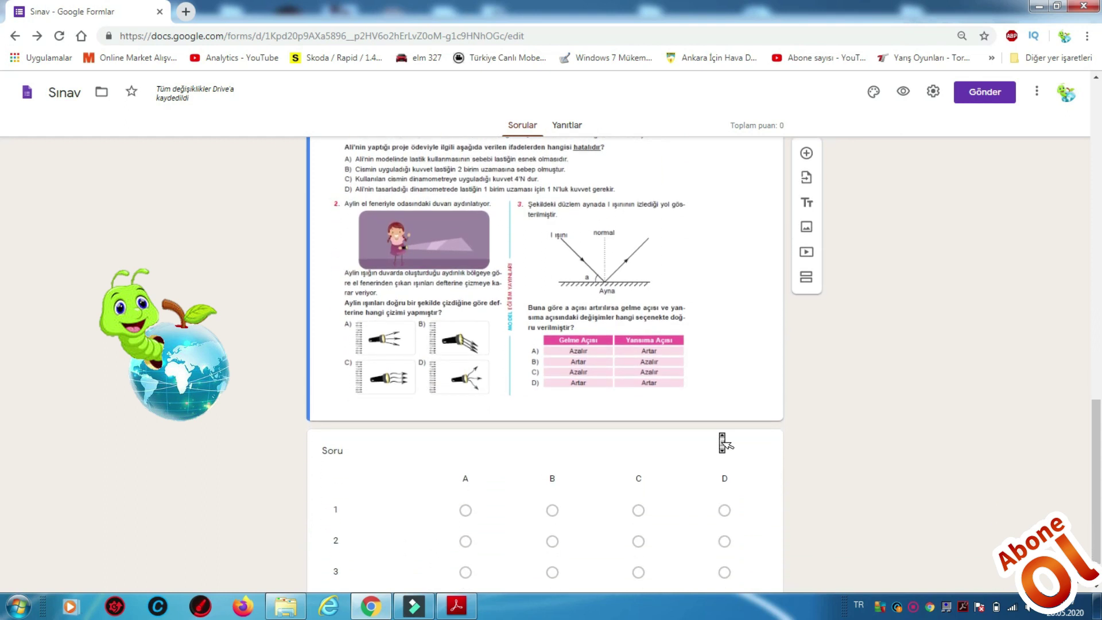
# Duplicate the second section with its exam page image and answer grid, and check the copied section
pyautogui.scroll(5, 722, 443)
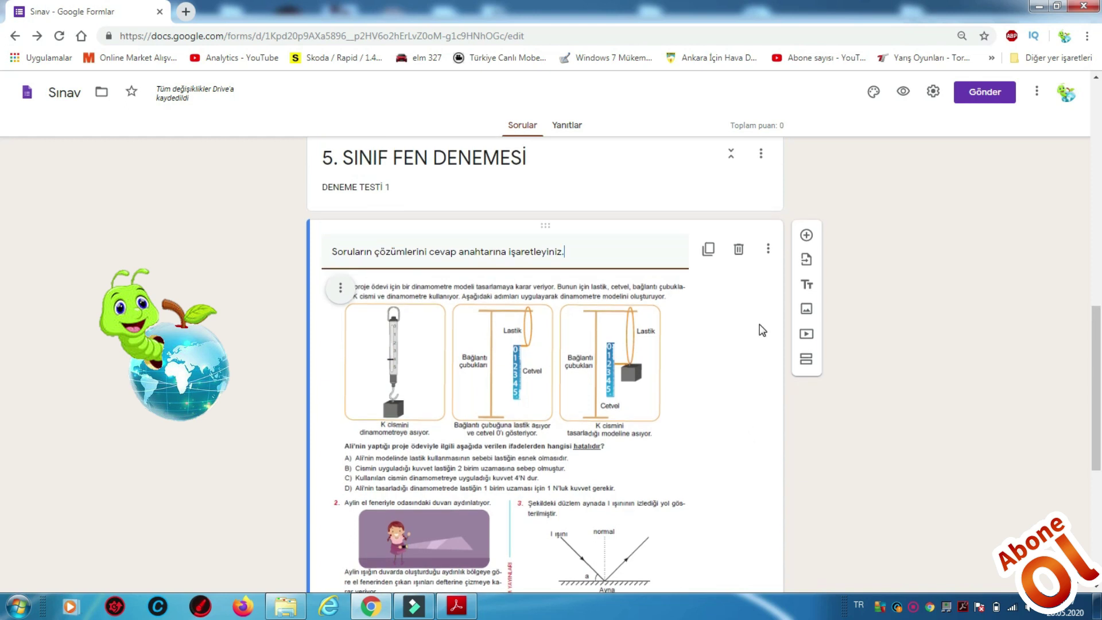
pyautogui.scroll(2, 767, 256)
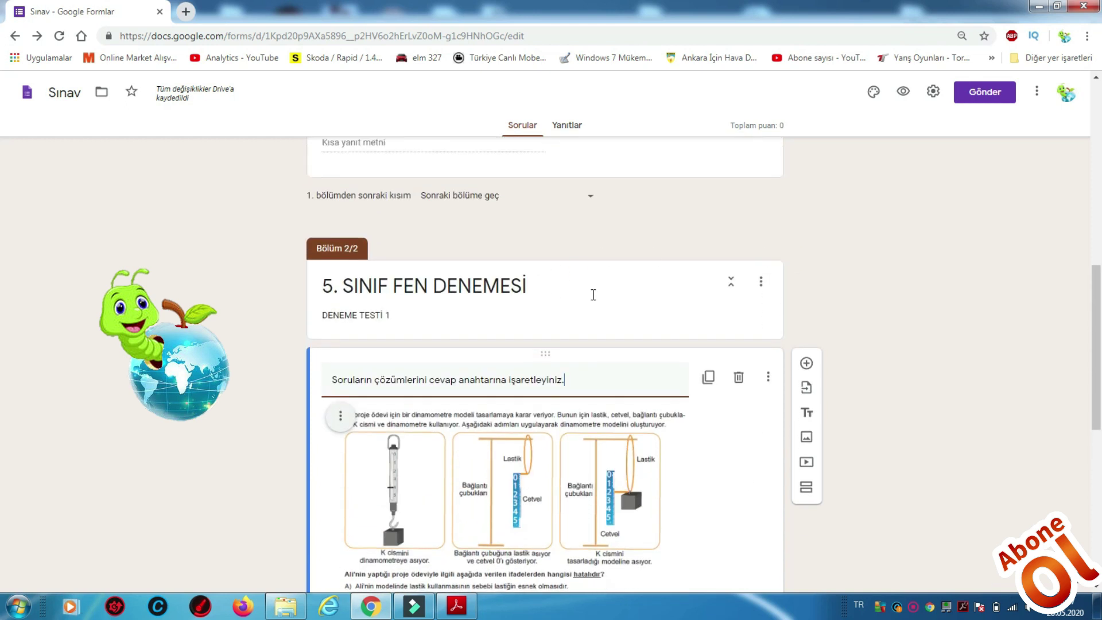
pyautogui.click(761, 283)
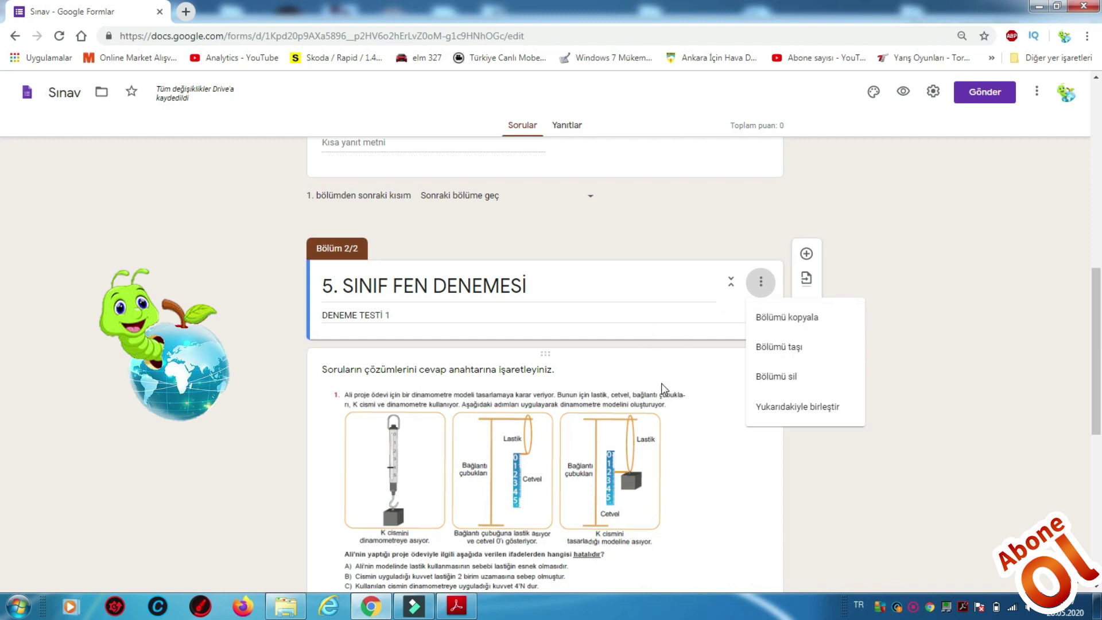
pyautogui.scroll(-7, 663, 389)
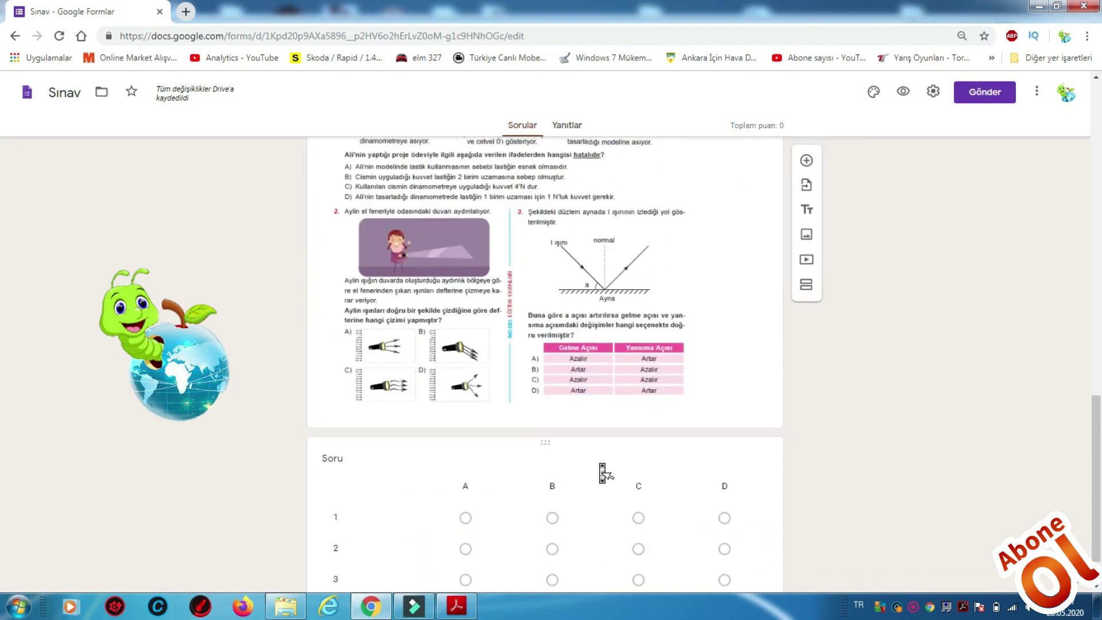
pyautogui.scroll(15, 602, 472)
pyautogui.scroll(-7, 712, 450)
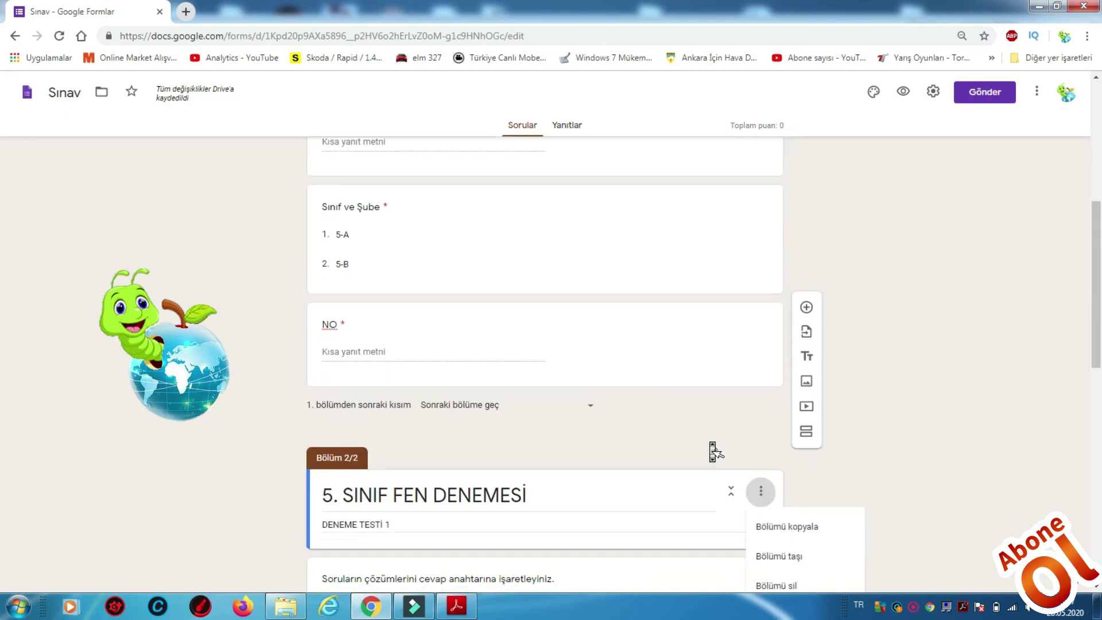
pyautogui.scroll(-3, 712, 450)
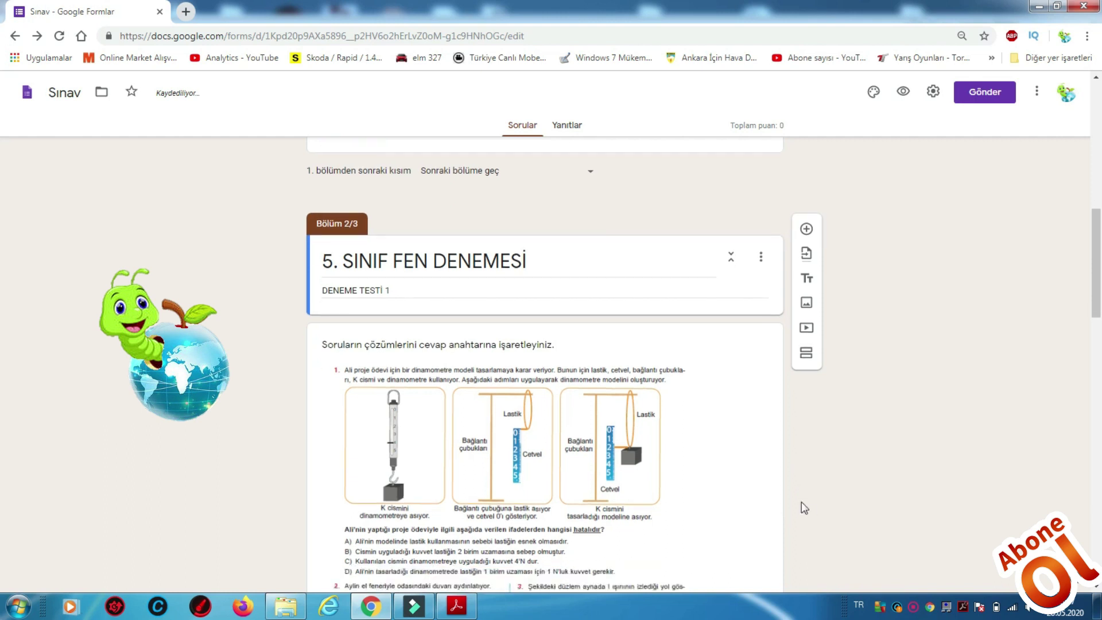
pyautogui.scroll(-15, 801, 502)
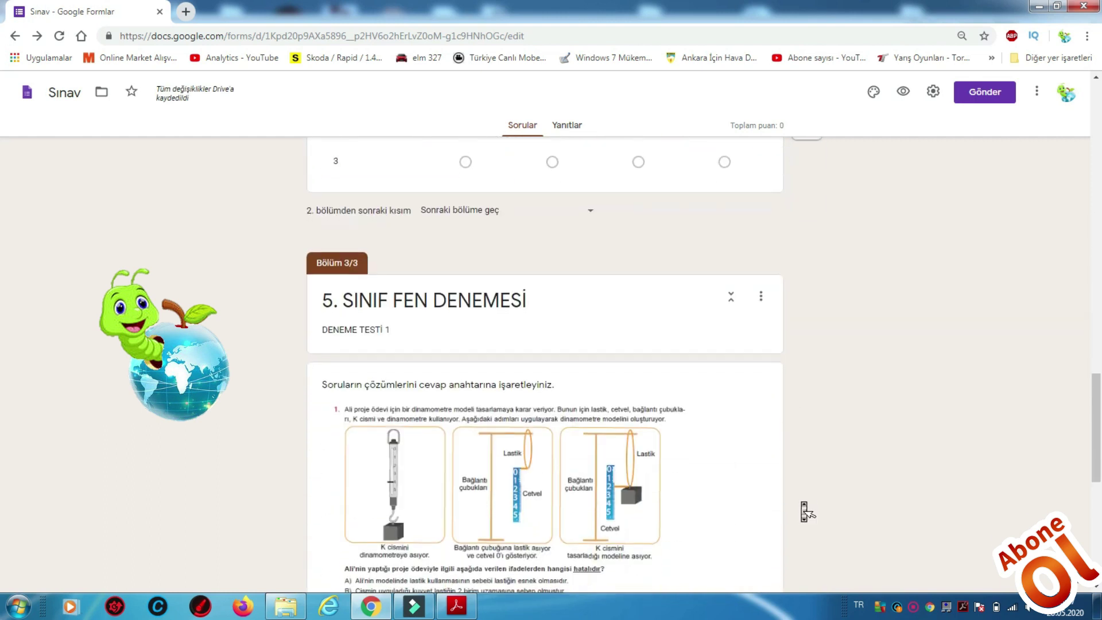
pyautogui.scroll(-5, 803, 511)
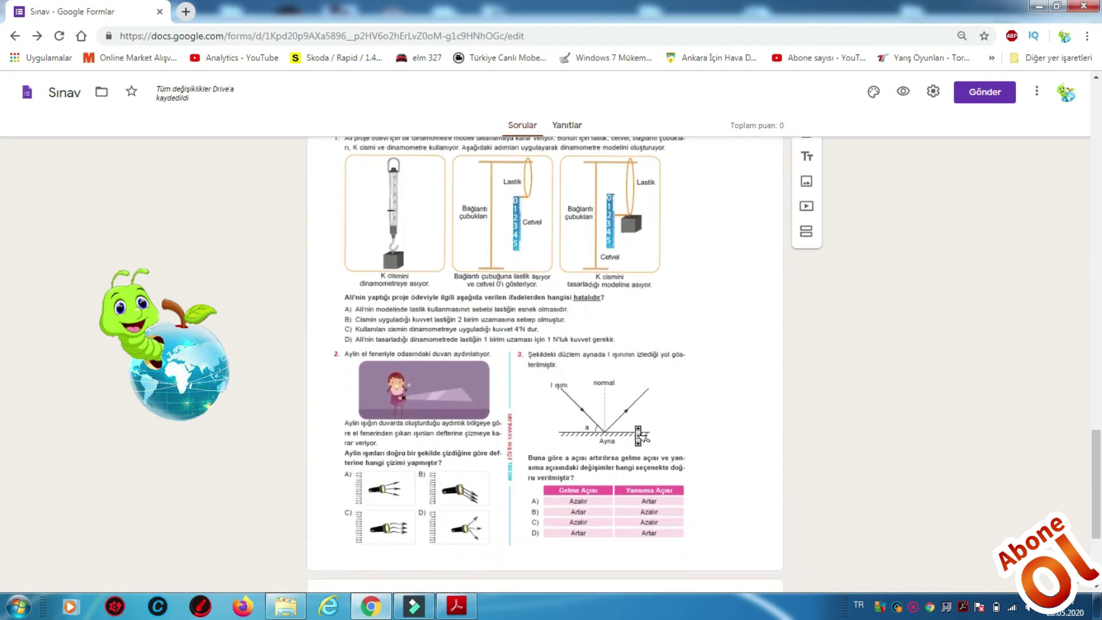
pyautogui.scroll(-4, 637, 431)
# Replace the exam page image in the third section with image file 2 from the DENEME TESTİM folder
pyautogui.scroll(5, 623, 331)
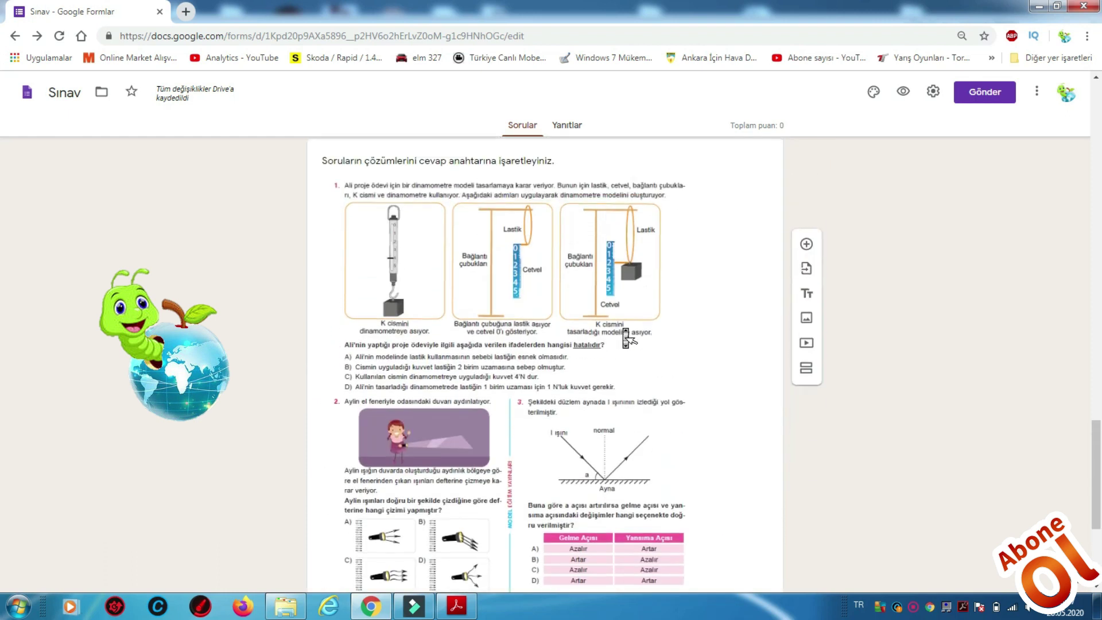
pyautogui.scroll(2, 627, 340)
pyautogui.click(759, 362)
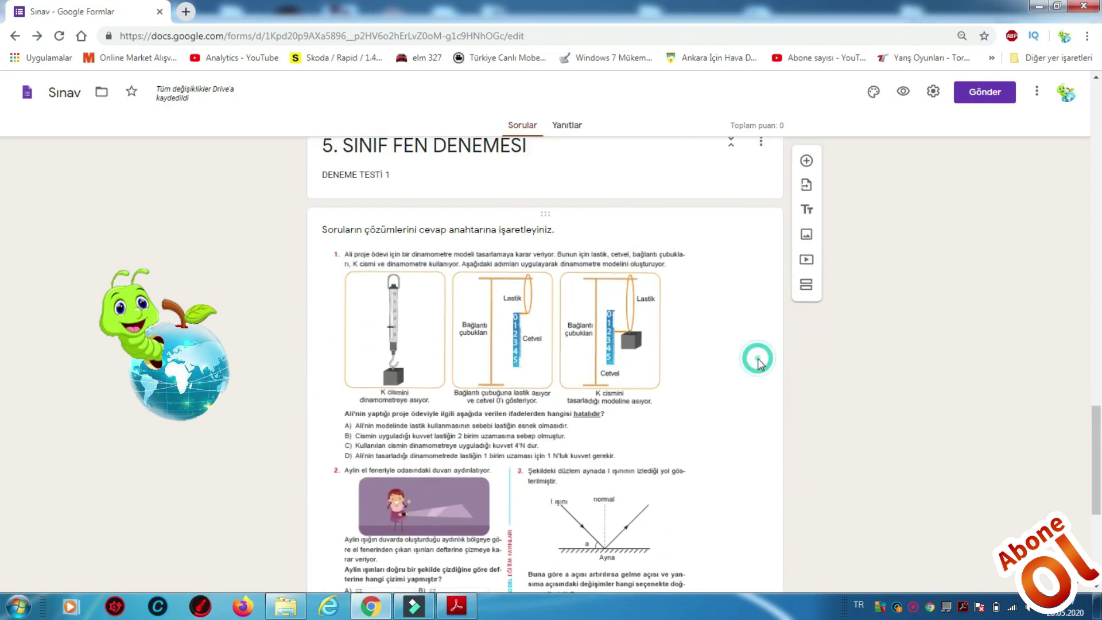
pyautogui.click(753, 411)
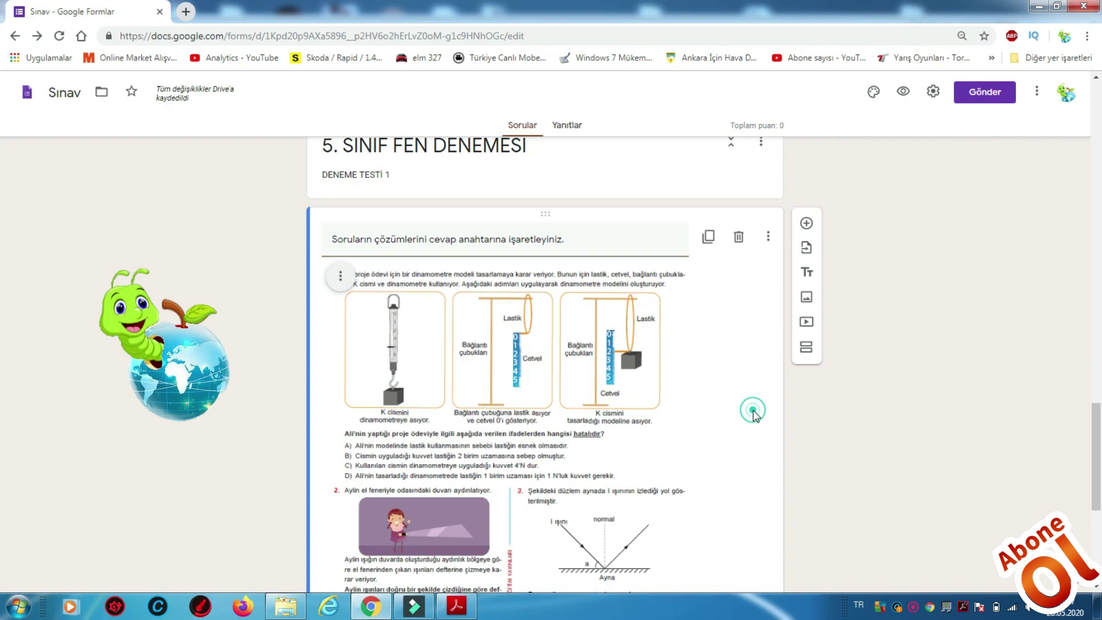
pyautogui.click(342, 279)
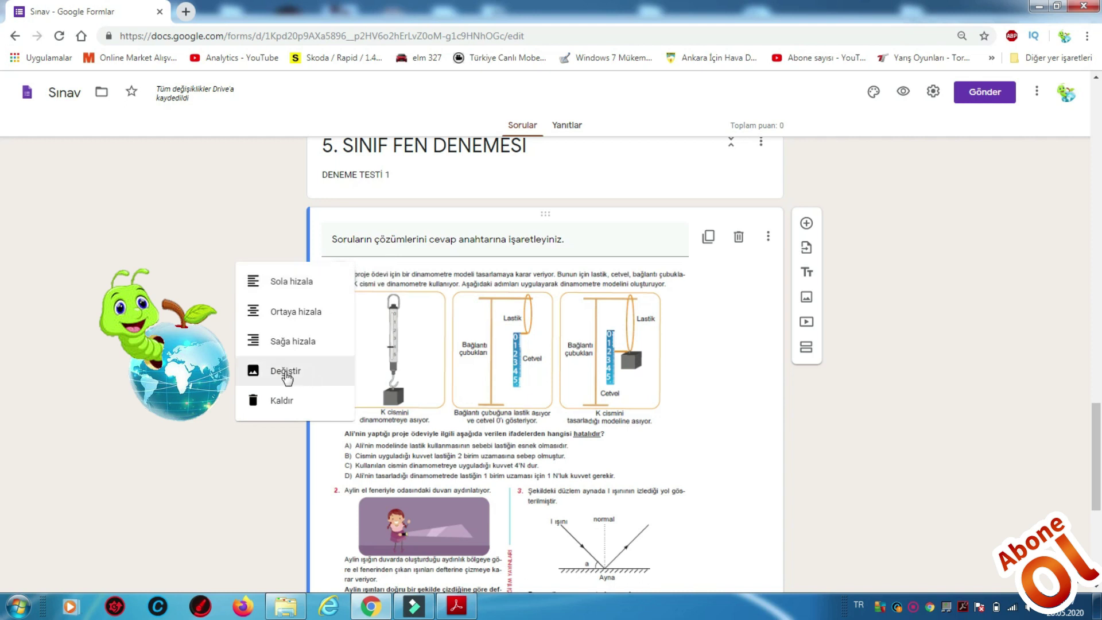
pyautogui.click(285, 373)
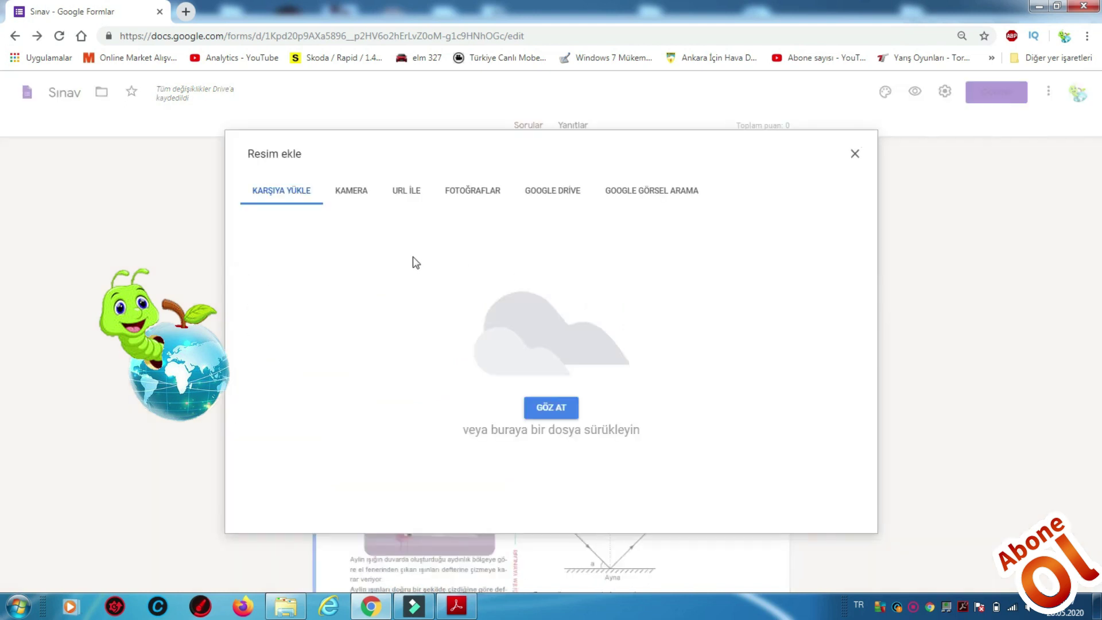
pyautogui.click(547, 406)
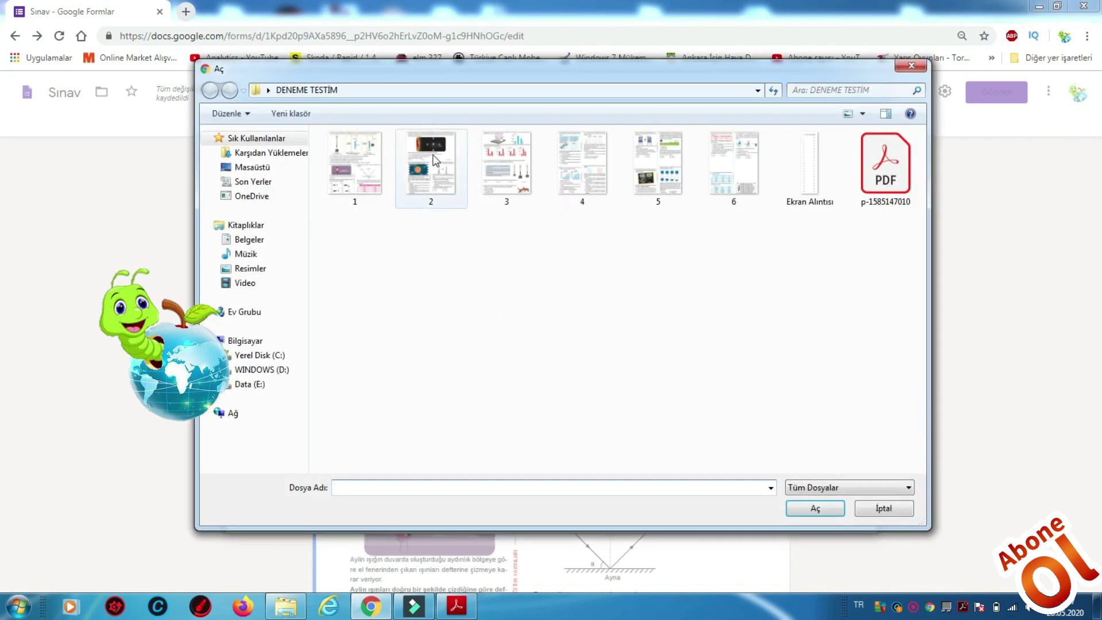
pyautogui.click(432, 154)
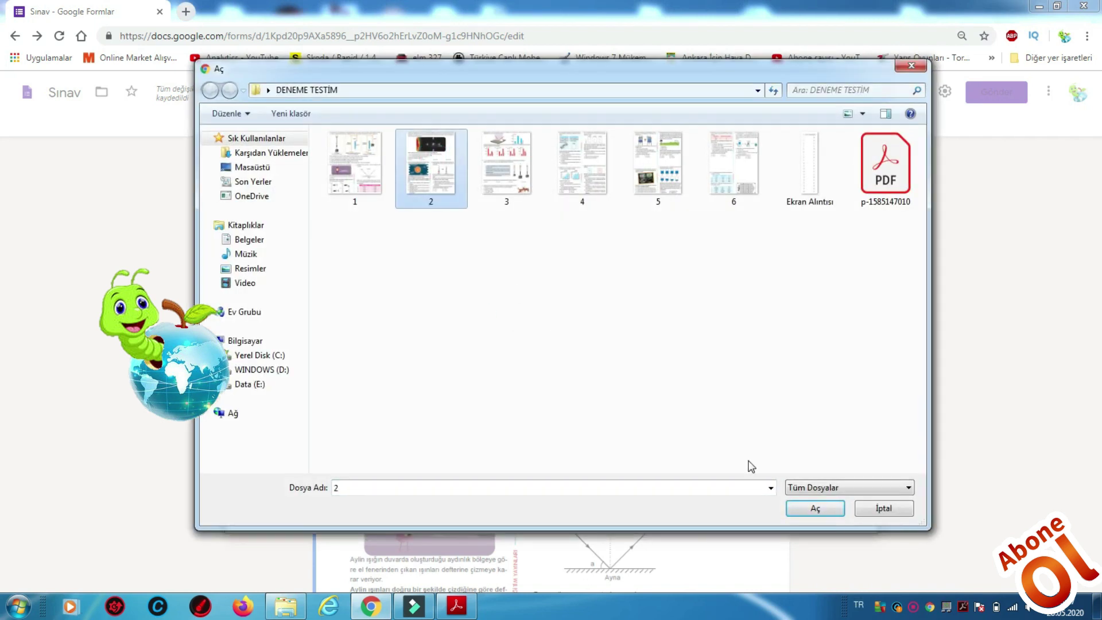
pyautogui.click(812, 509)
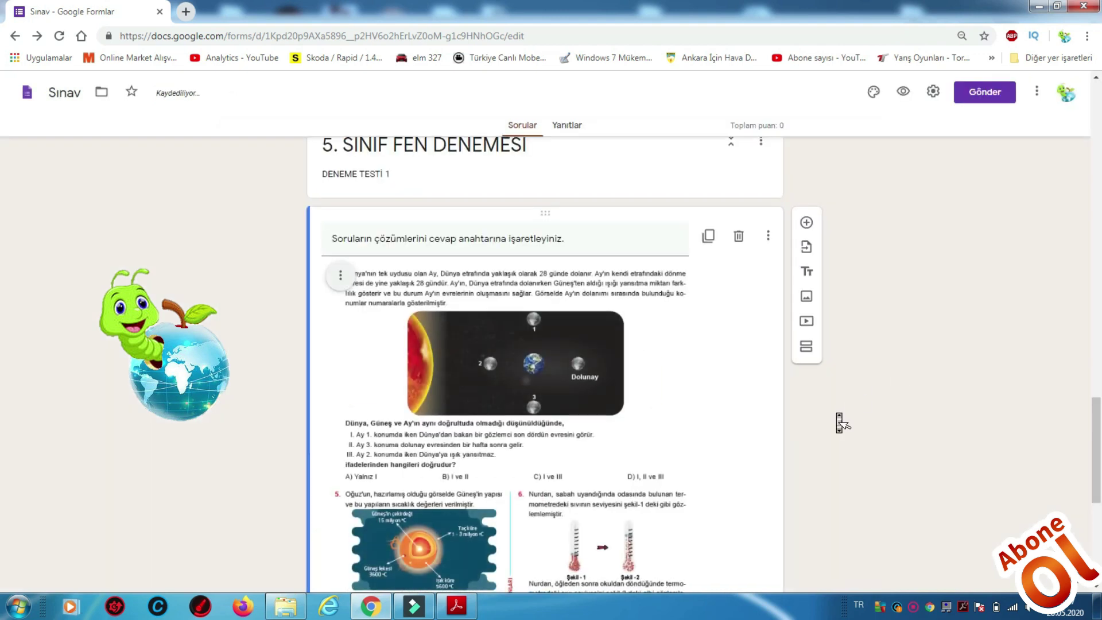
# Check the third section's new exam page image against the answer grid placed below it
pyautogui.scroll(-2, 836, 412)
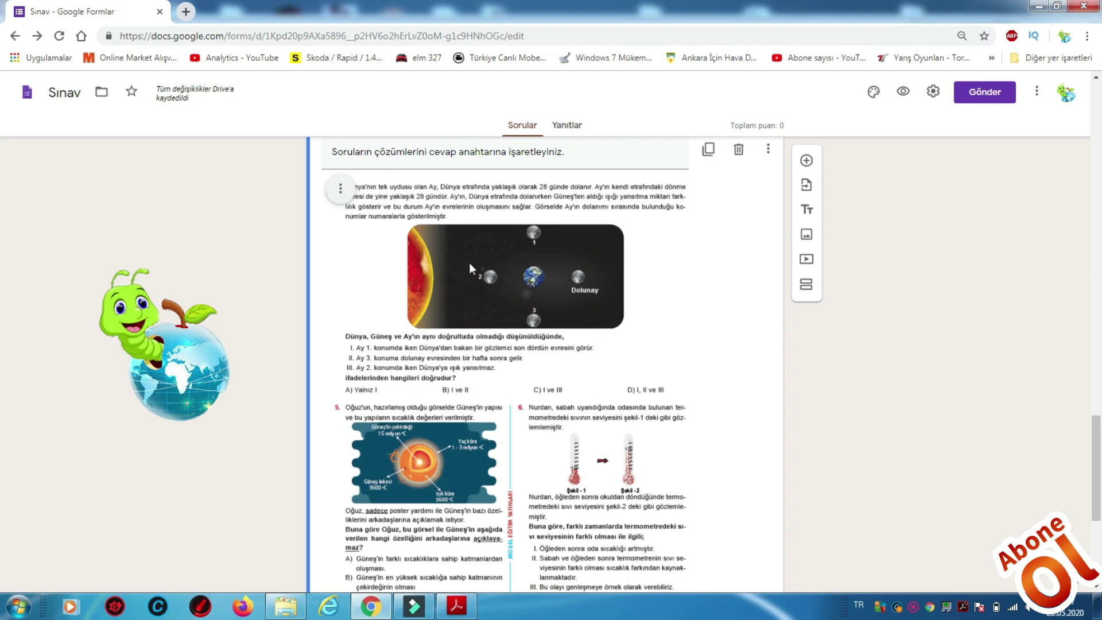
pyautogui.scroll(-5, 775, 374)
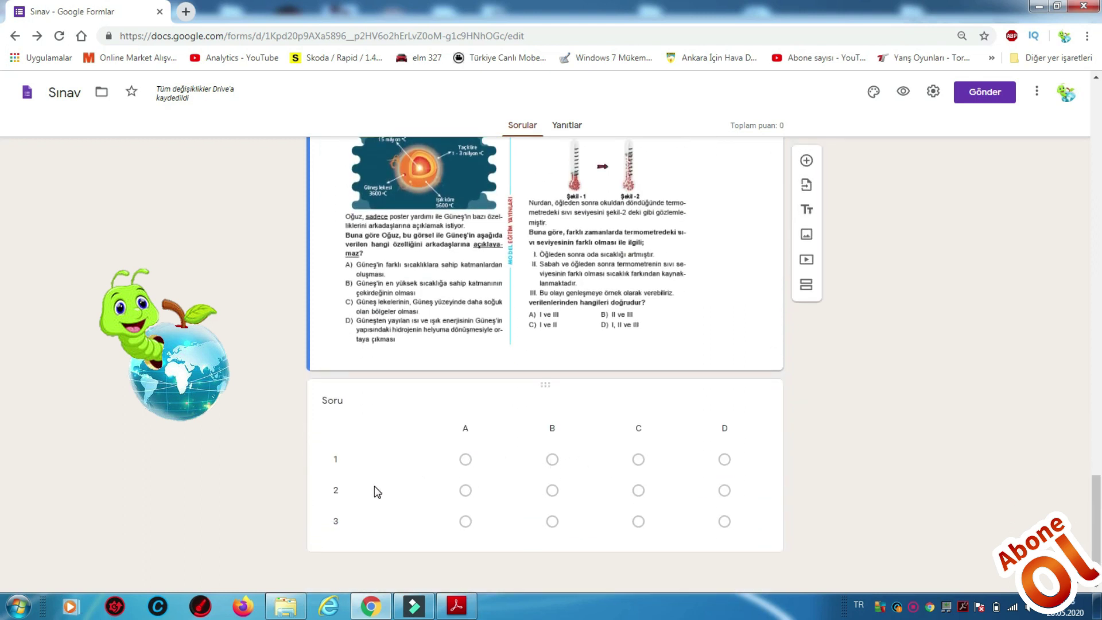
pyautogui.scroll(5, 402, 485)
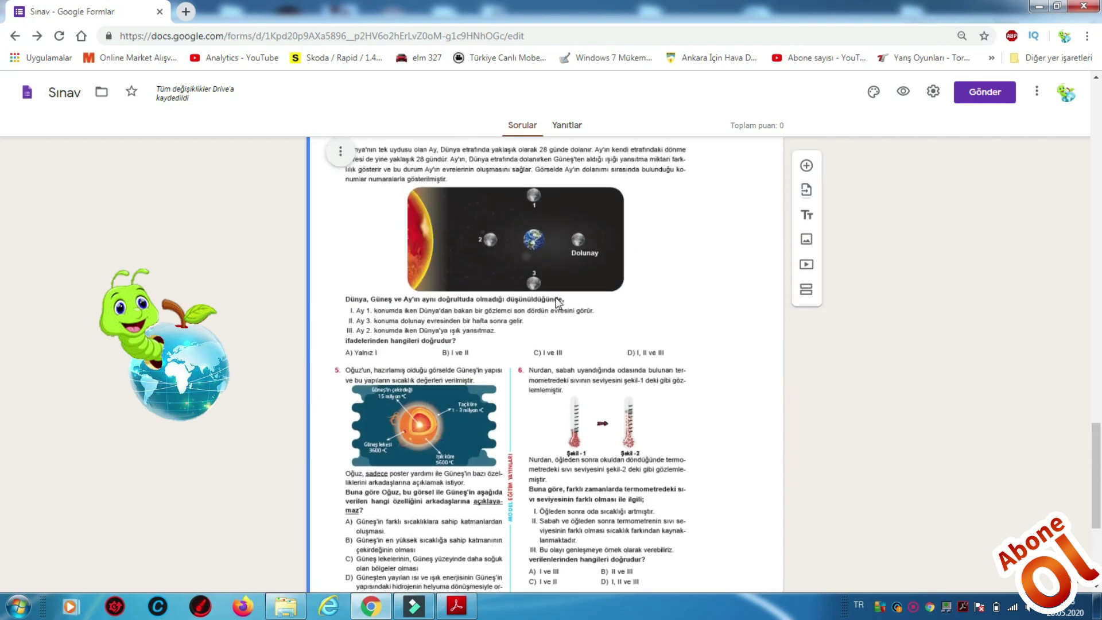
pyautogui.scroll(-5, 523, 419)
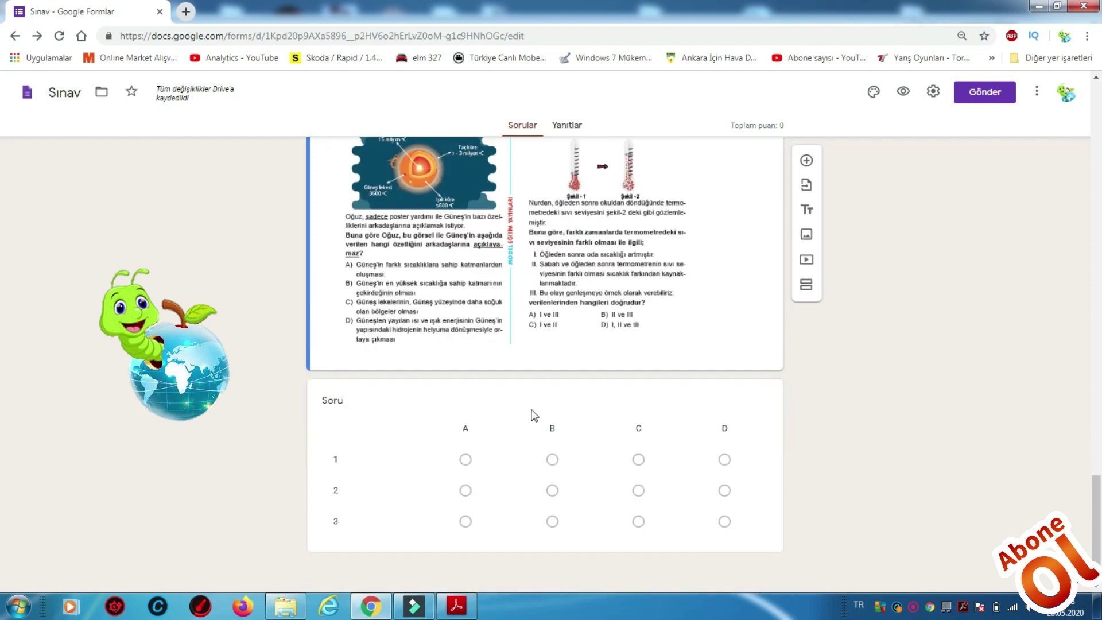
pyautogui.scroll(9, 787, 404)
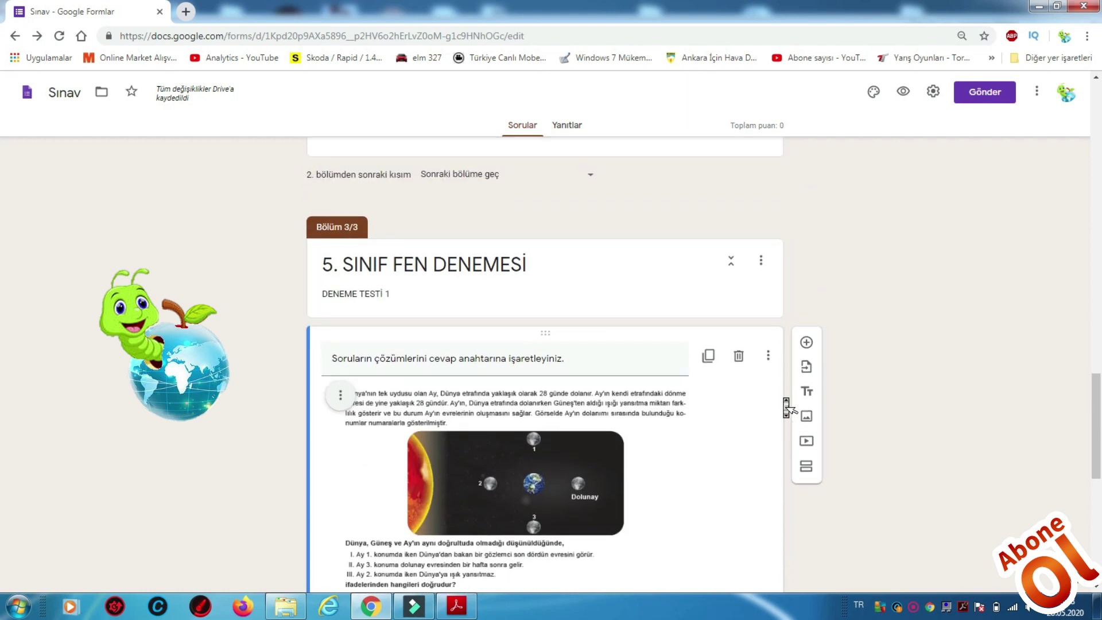
pyautogui.scroll(-1, 787, 404)
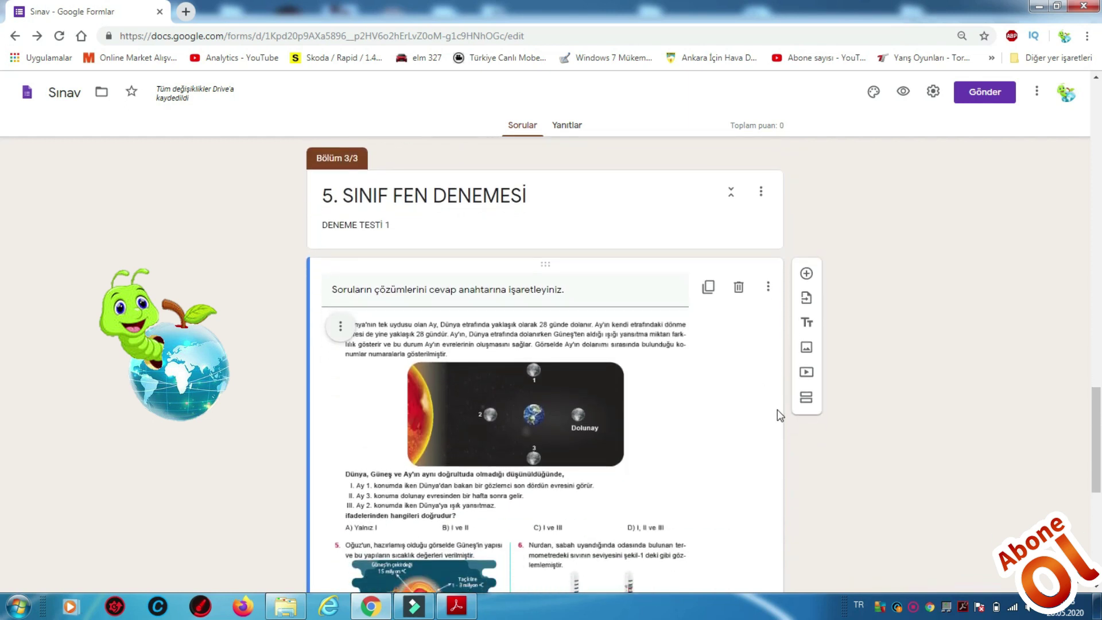
pyautogui.scroll(-2, 790, 464)
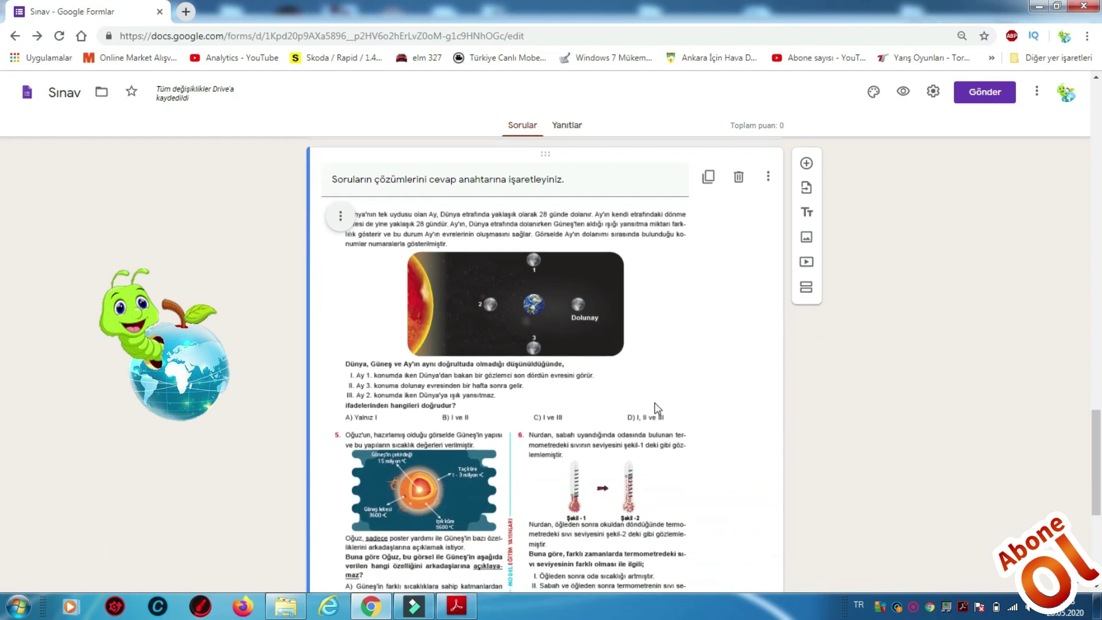
pyautogui.scroll(-5, 775, 404)
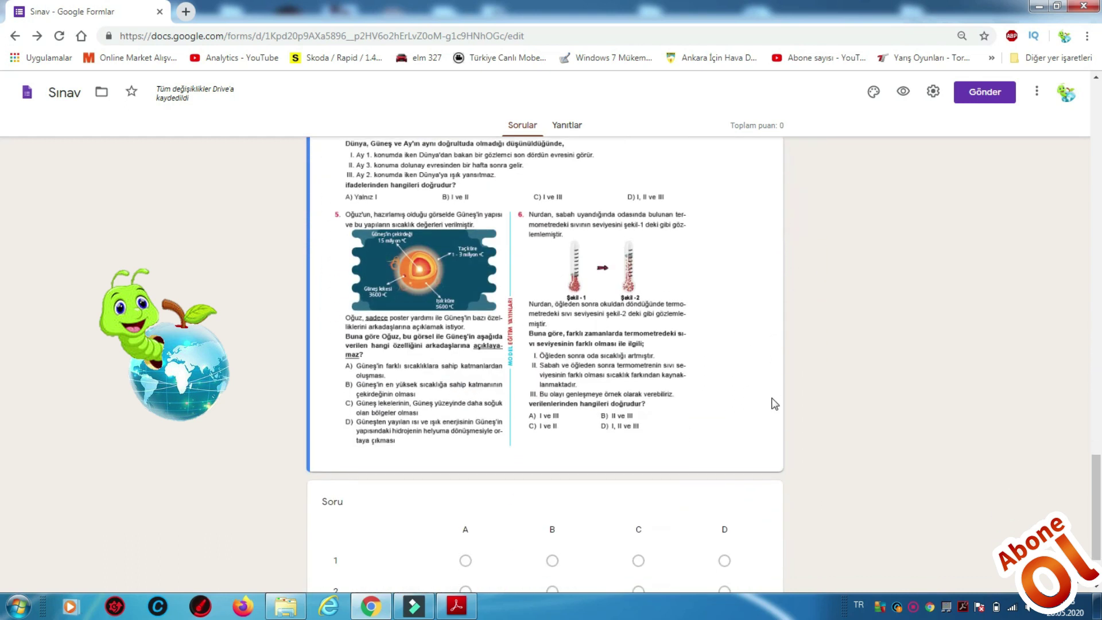
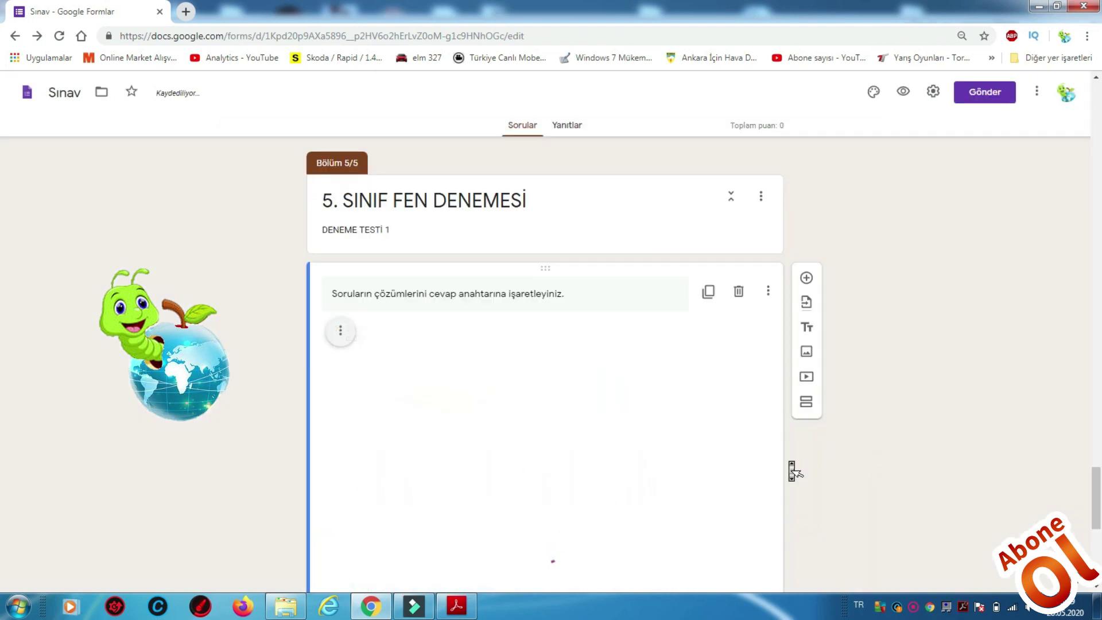
# Review the exam page in section 5 and add a fourth row labelled 4 to its answer grid
pyautogui.scroll(-2, 792, 471)
pyautogui.scroll(1, 792, 470)
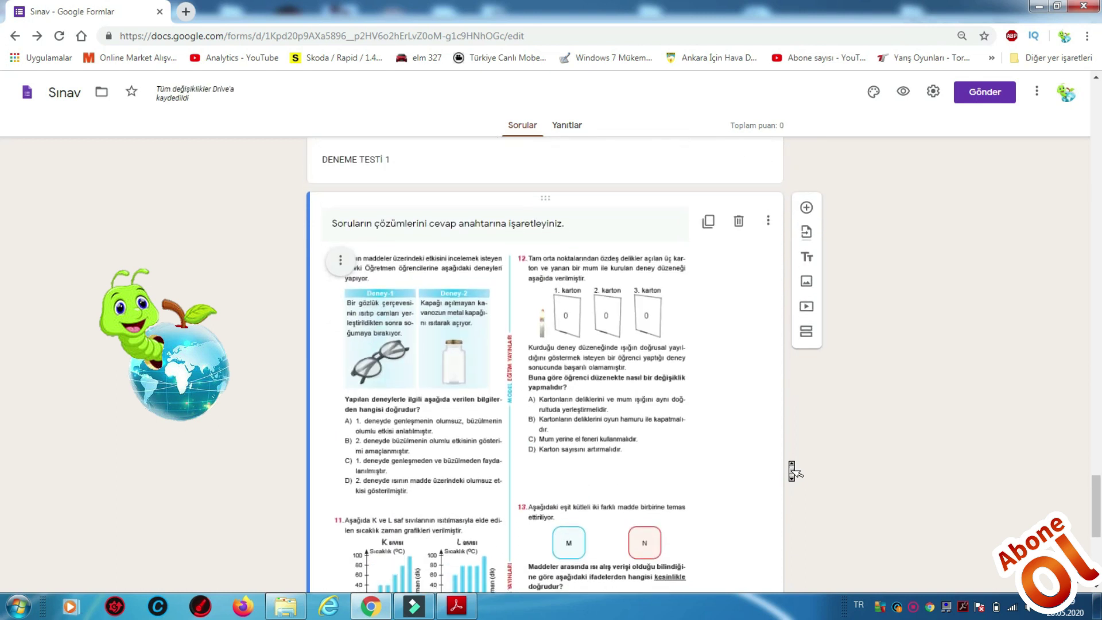
pyautogui.scroll(-1, 791, 466)
pyautogui.scroll(-1, 636, 416)
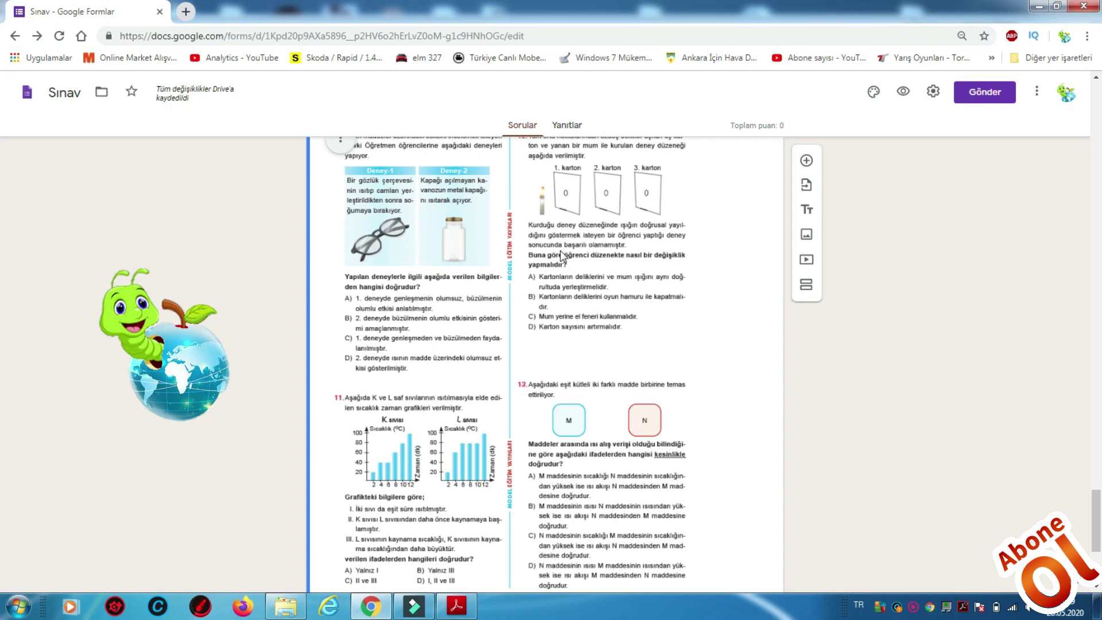
pyautogui.scroll(1, 561, 250)
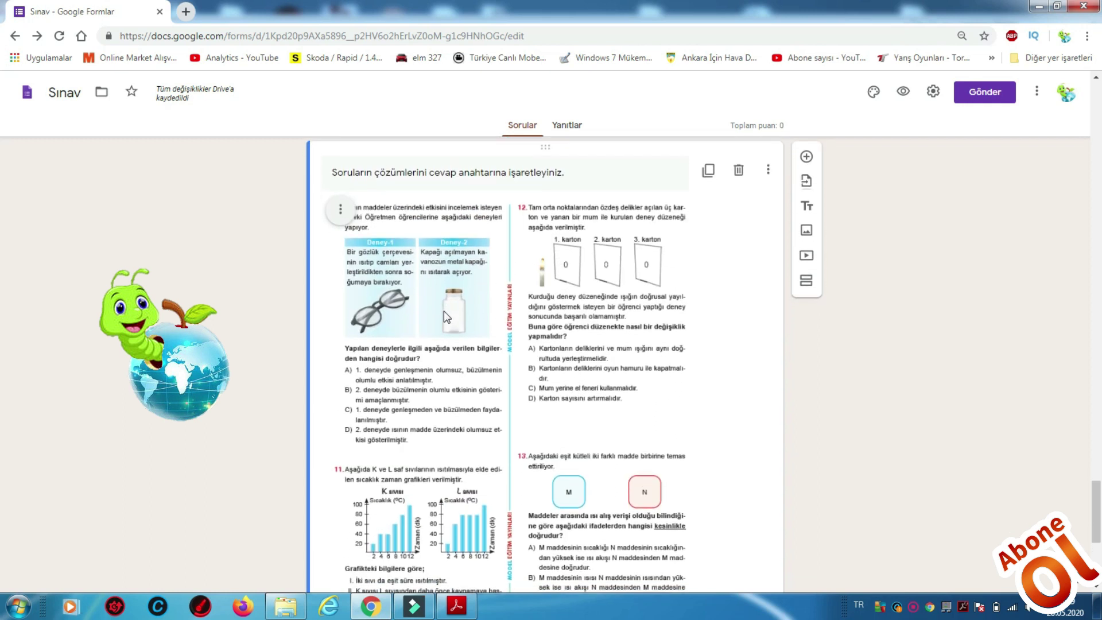
pyautogui.scroll(-5, 723, 438)
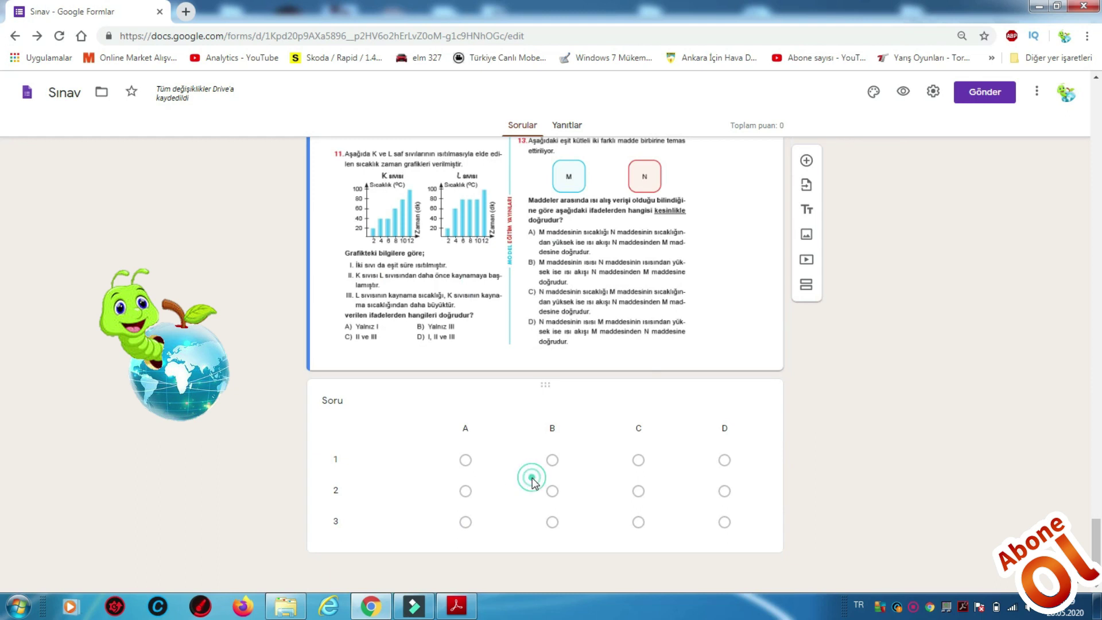
pyautogui.click(531, 480)
pyautogui.click(370, 537)
pyautogui.write('4')
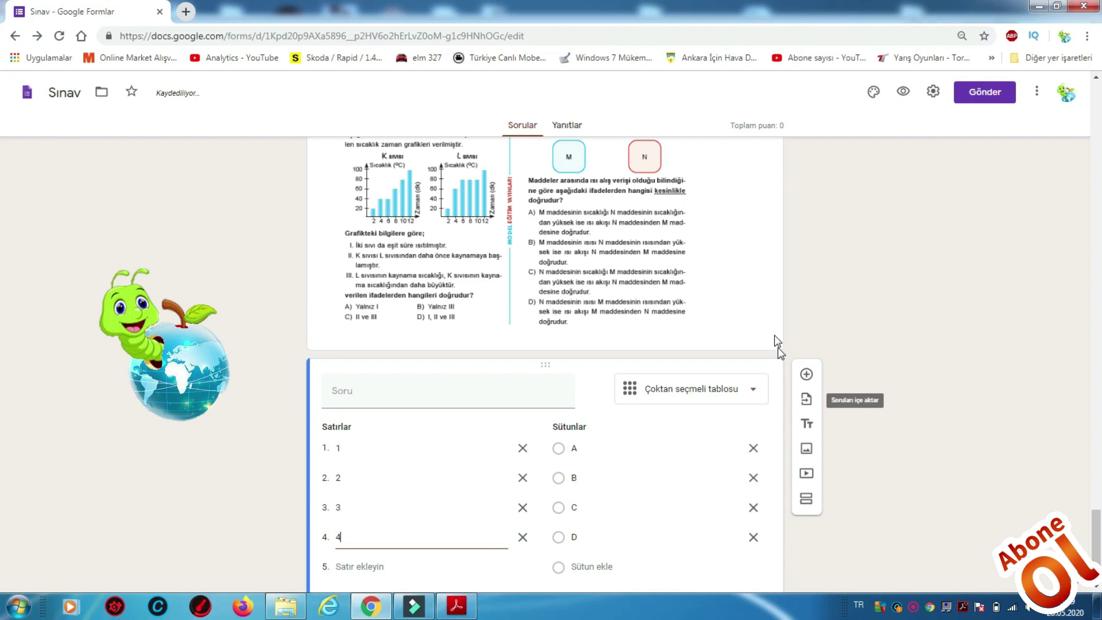
# Check section 5's exam page image against its four-row answer grid and duplicate the section
pyautogui.scroll(10, 833, 362)
pyautogui.scroll(-10, 837, 368)
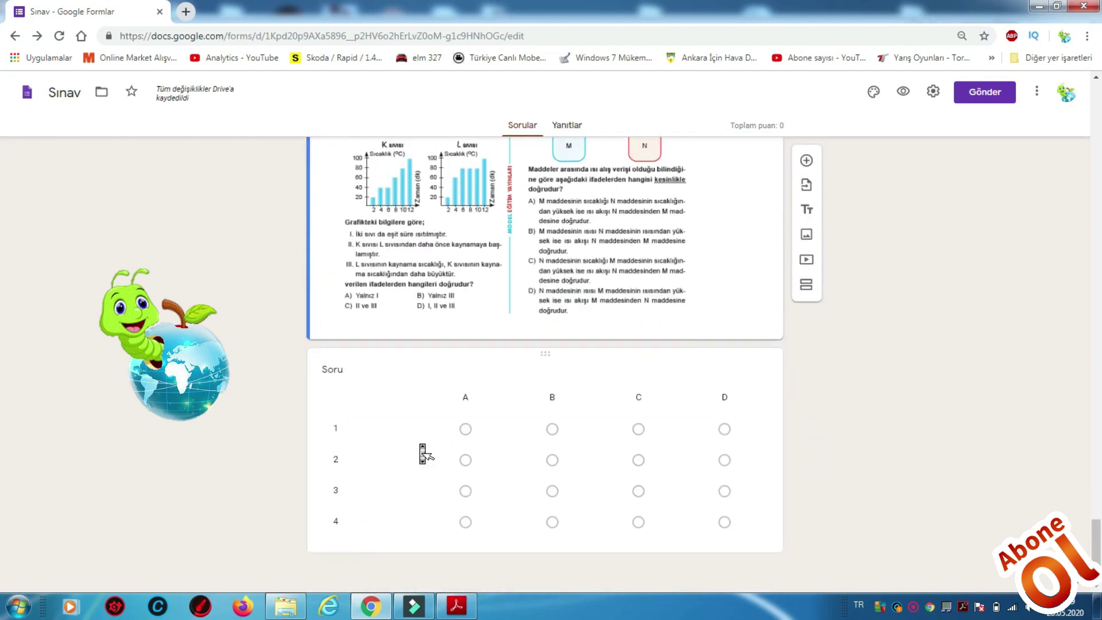
pyautogui.scroll(5, 425, 453)
pyautogui.scroll(-4, 919, 450)
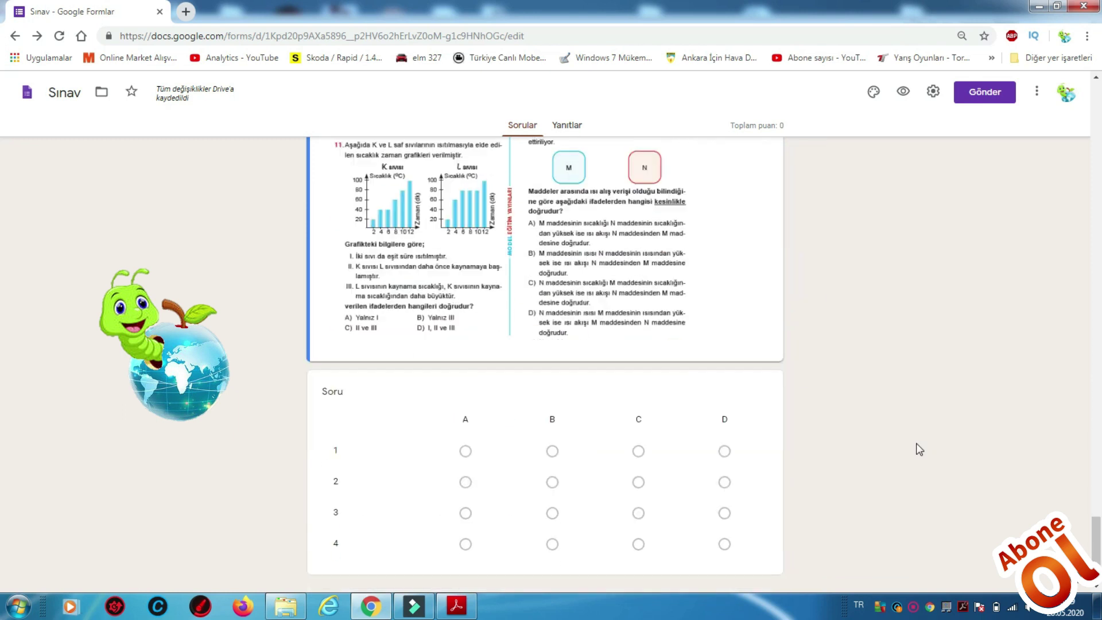
pyautogui.scroll(8, 920, 452)
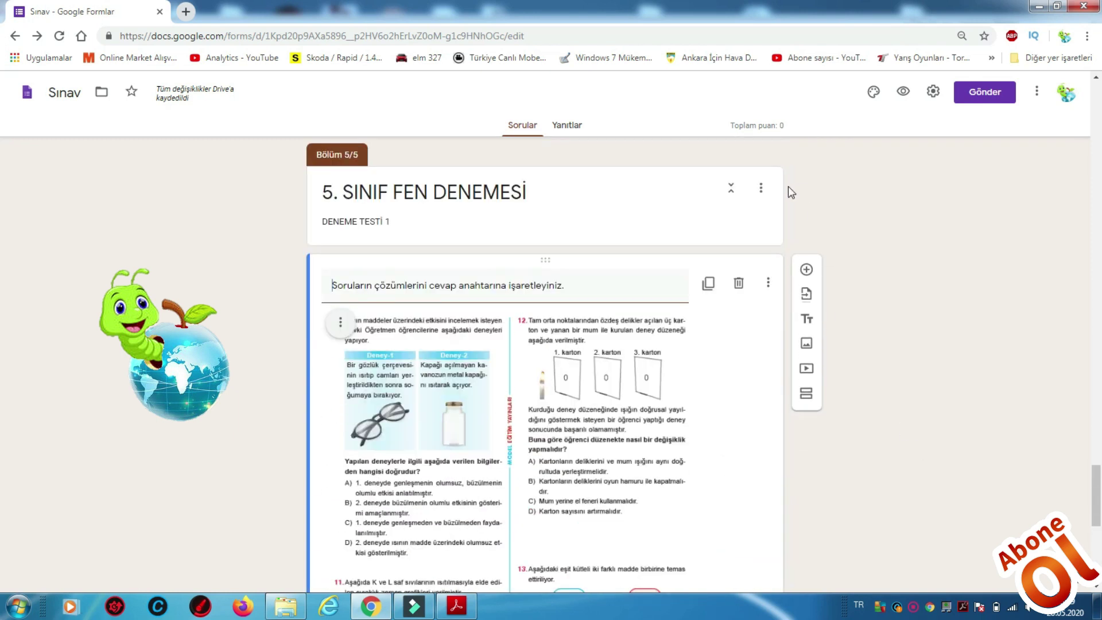
pyautogui.click(760, 197)
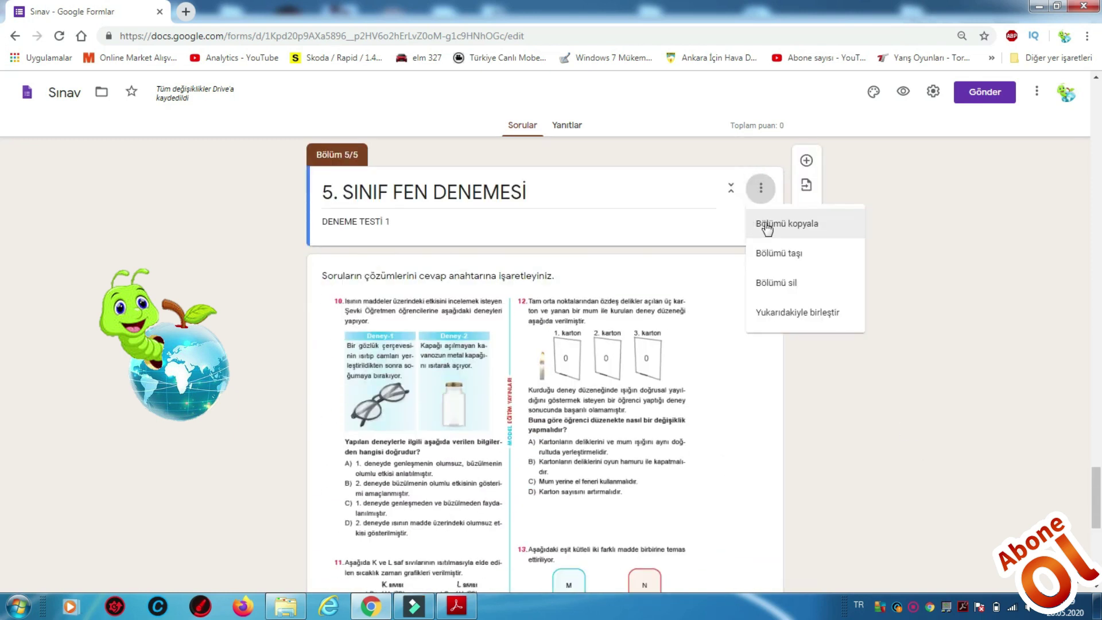
pyautogui.click(766, 226)
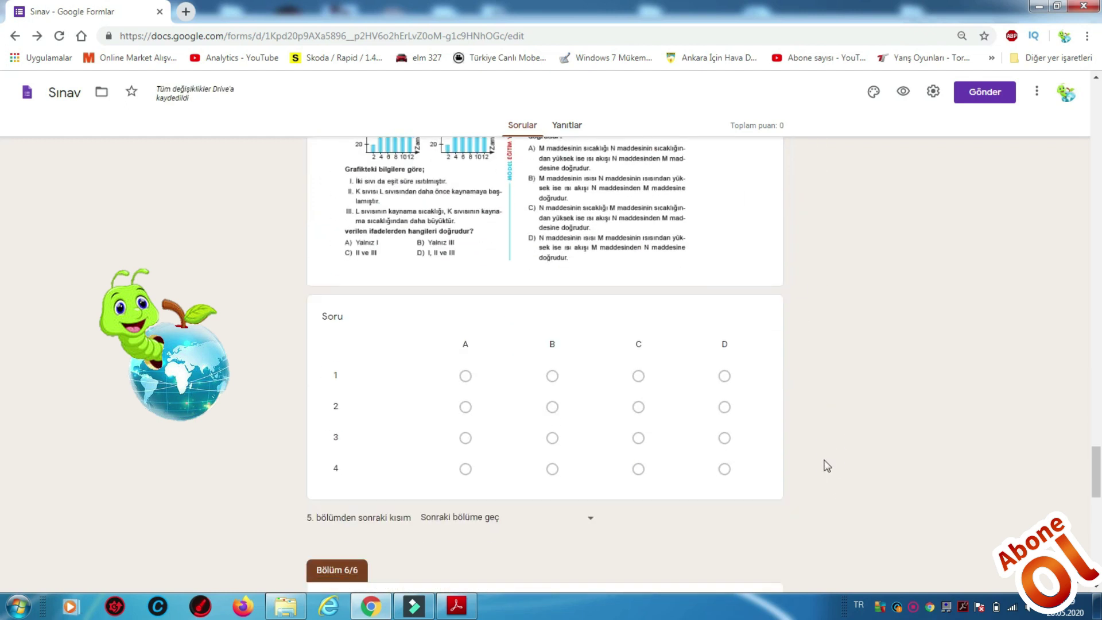
# Replace the exam page image in section 6 with image file 5 from the DENEME TESTİM folder
pyautogui.scroll(-6, 826, 466)
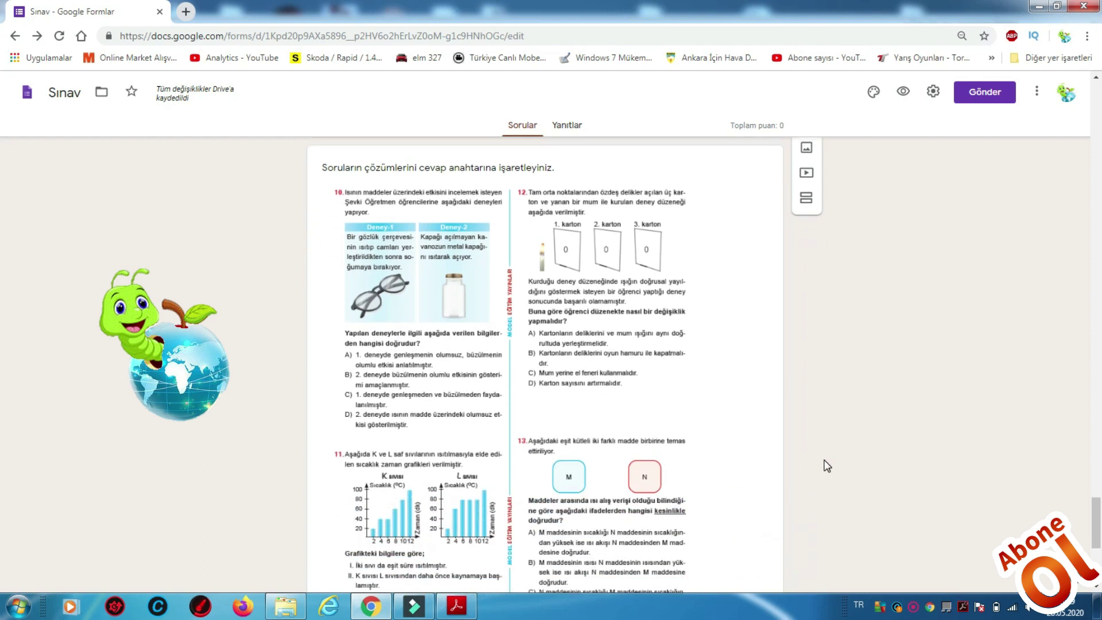
pyautogui.click(768, 409)
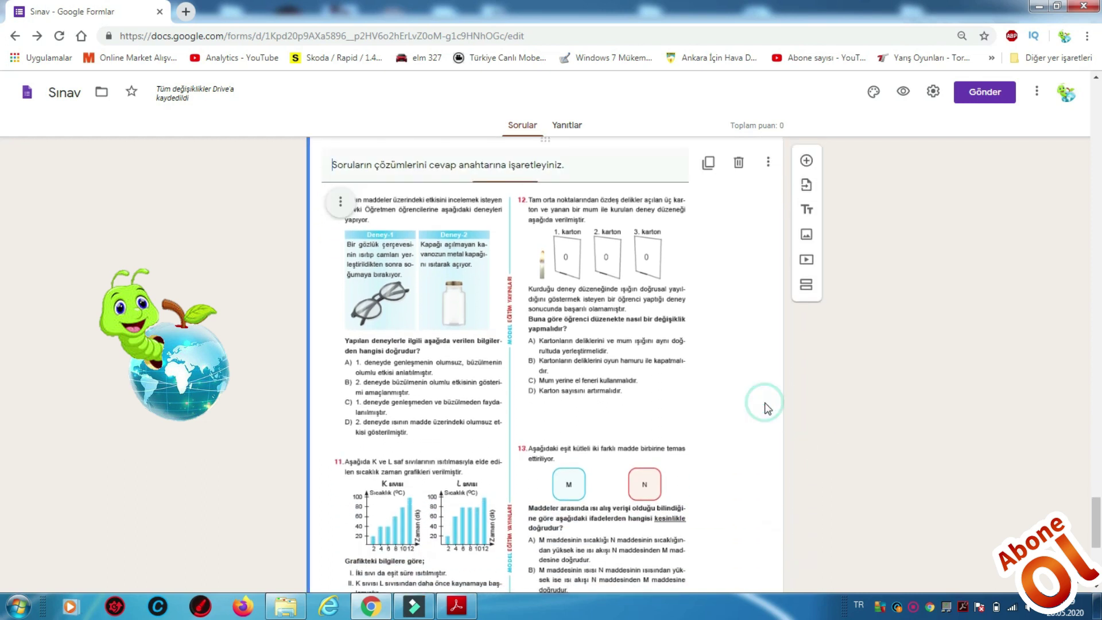
pyautogui.click(343, 201)
pyautogui.click(309, 305)
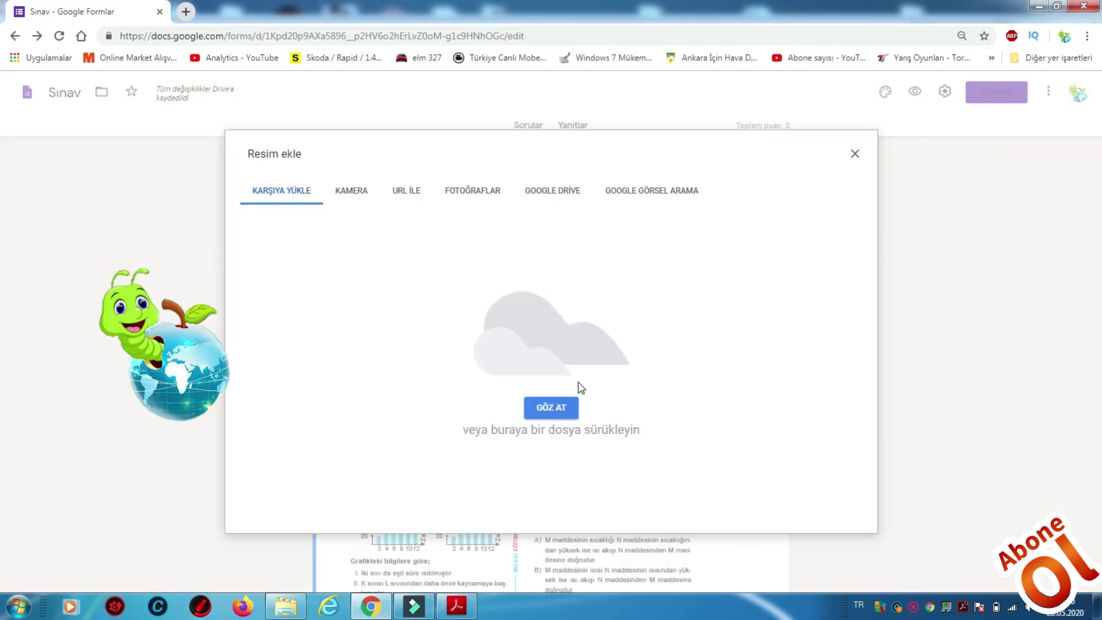
pyautogui.click(566, 408)
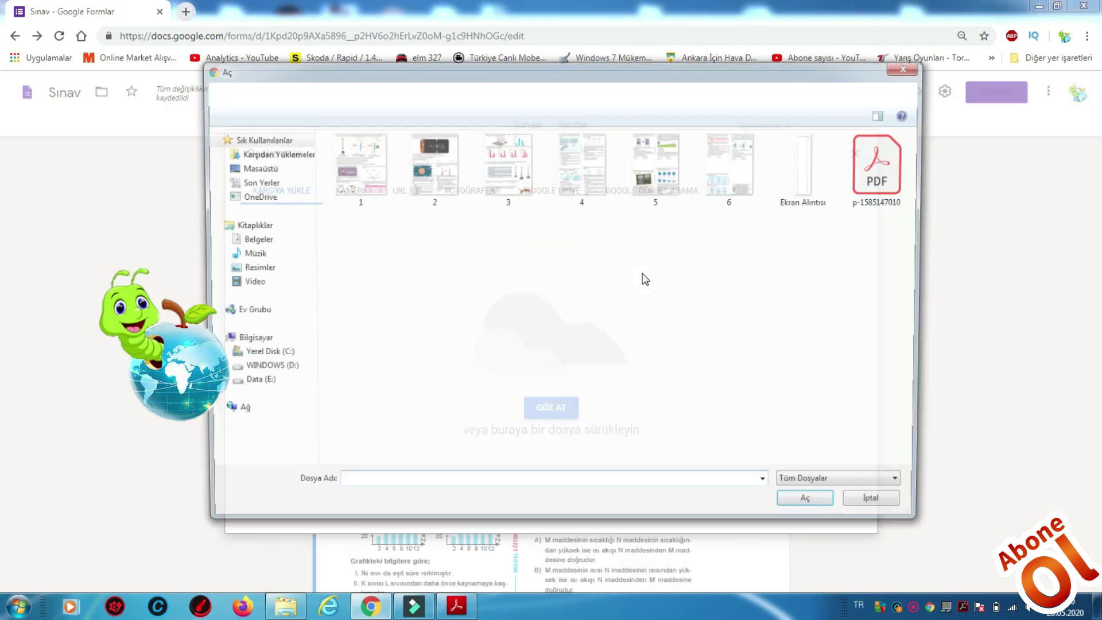
pyautogui.click(647, 178)
pyautogui.click(797, 511)
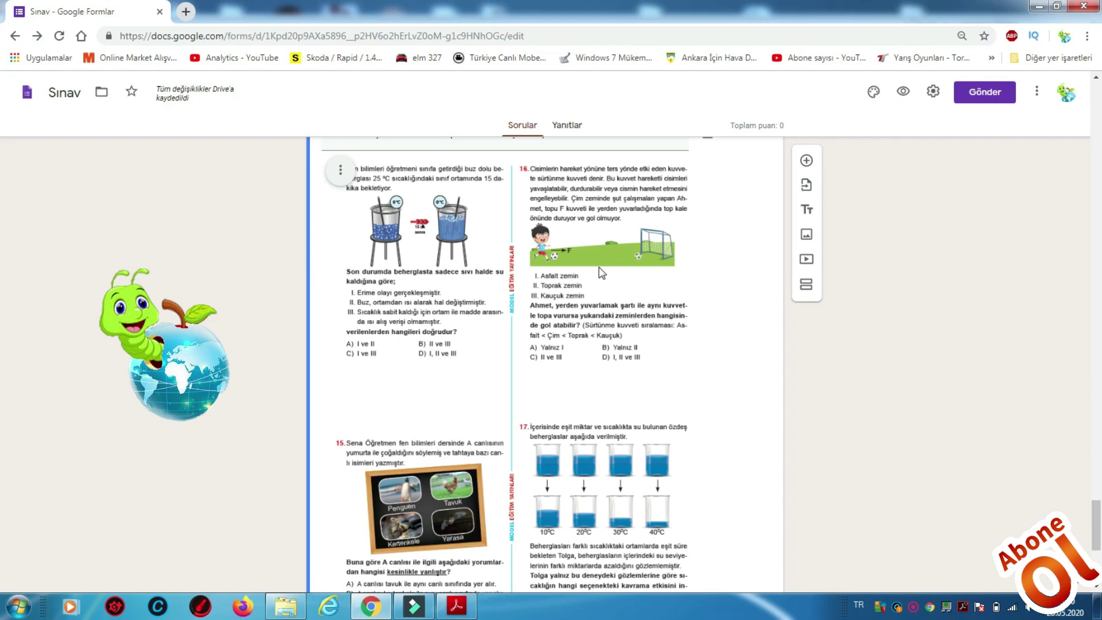
# Check section 6's exam page image against its four-row answer grid and duplicate the section
pyautogui.scroll(-5, 841, 435)
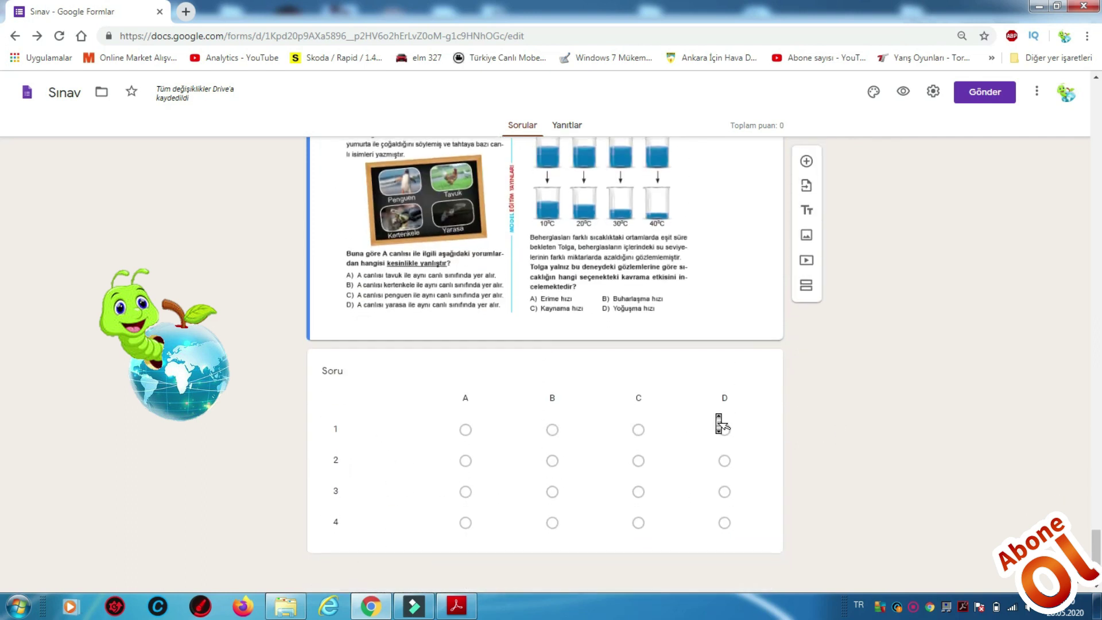
pyautogui.scroll(6, 720, 423)
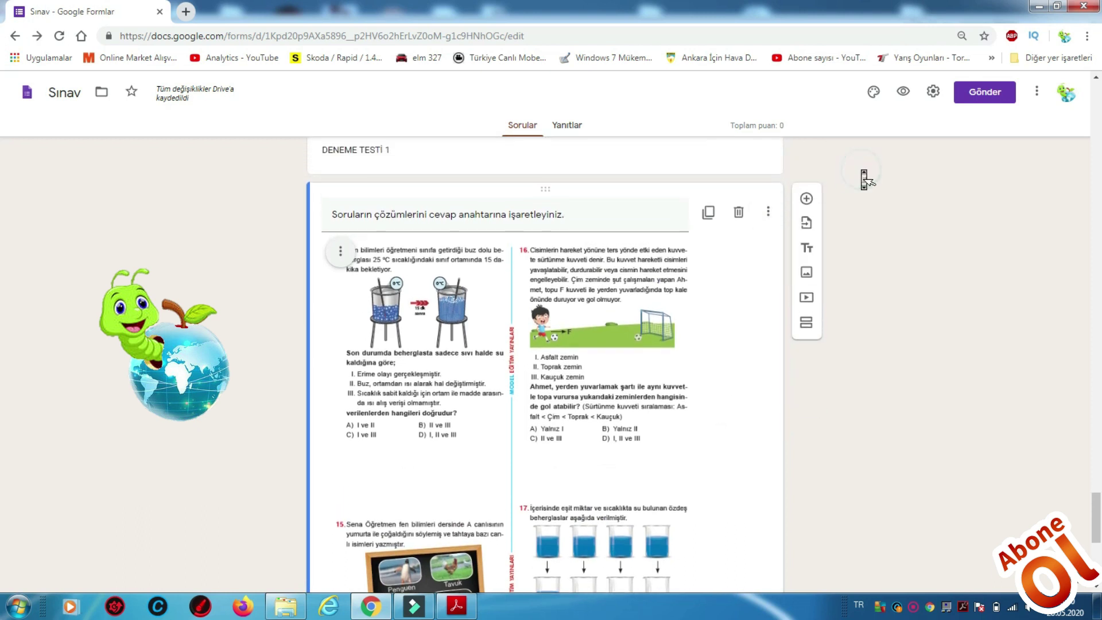
pyautogui.scroll(1, 759, 209)
pyautogui.click(761, 188)
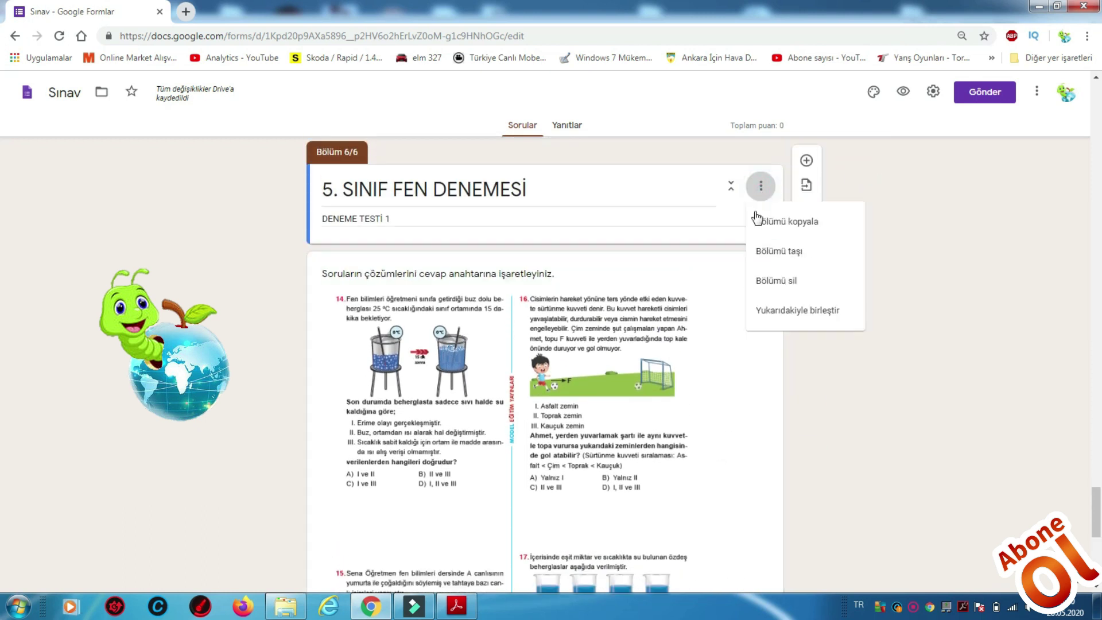
pyautogui.click(778, 224)
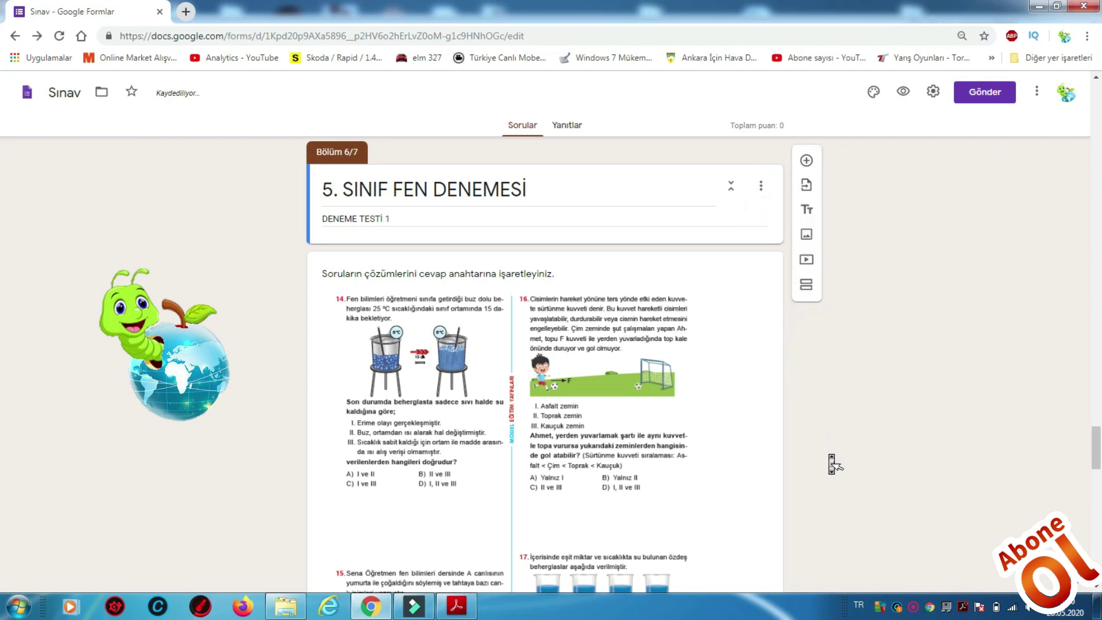
# Replace the exam page image in section 7 with image file 6 from the DENEME TESTİM folder
pyautogui.scroll(-8, 830, 459)
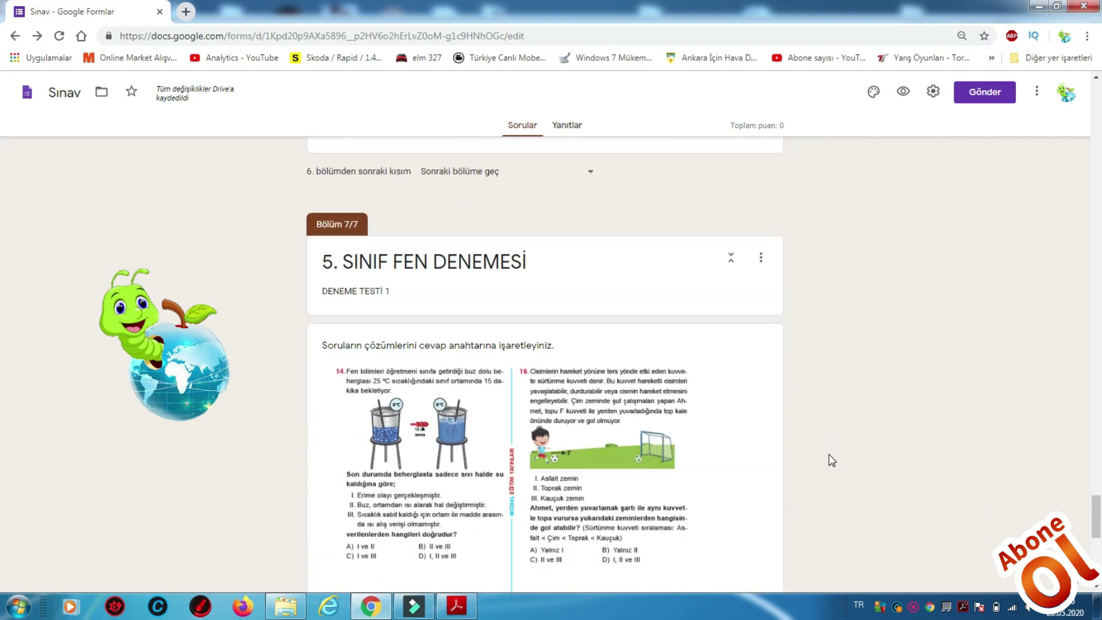
pyautogui.click(772, 414)
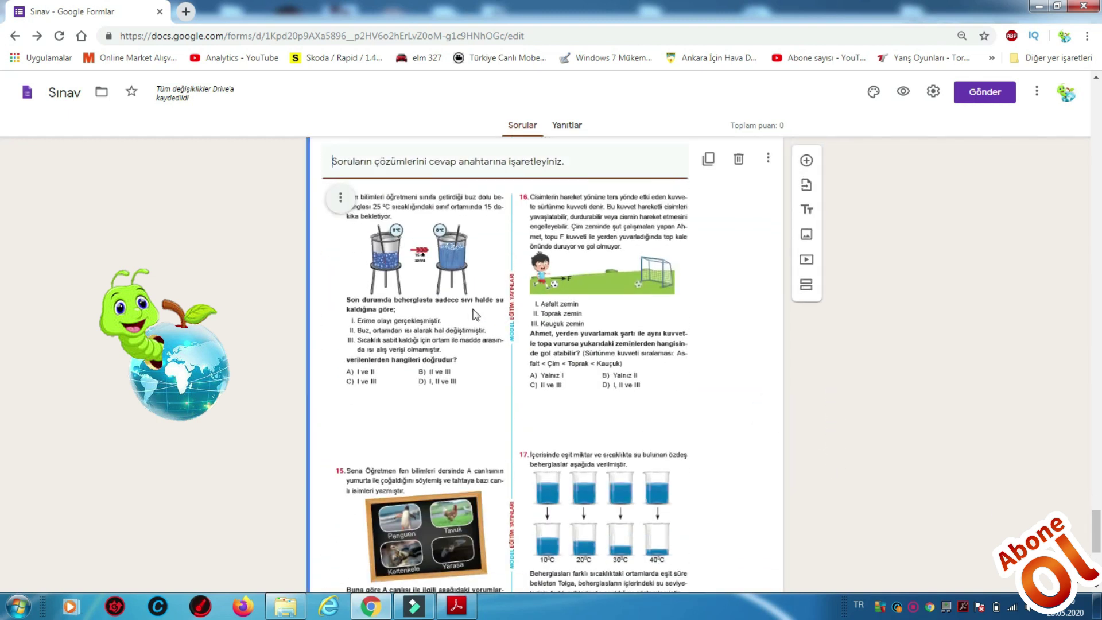
pyautogui.click(337, 204)
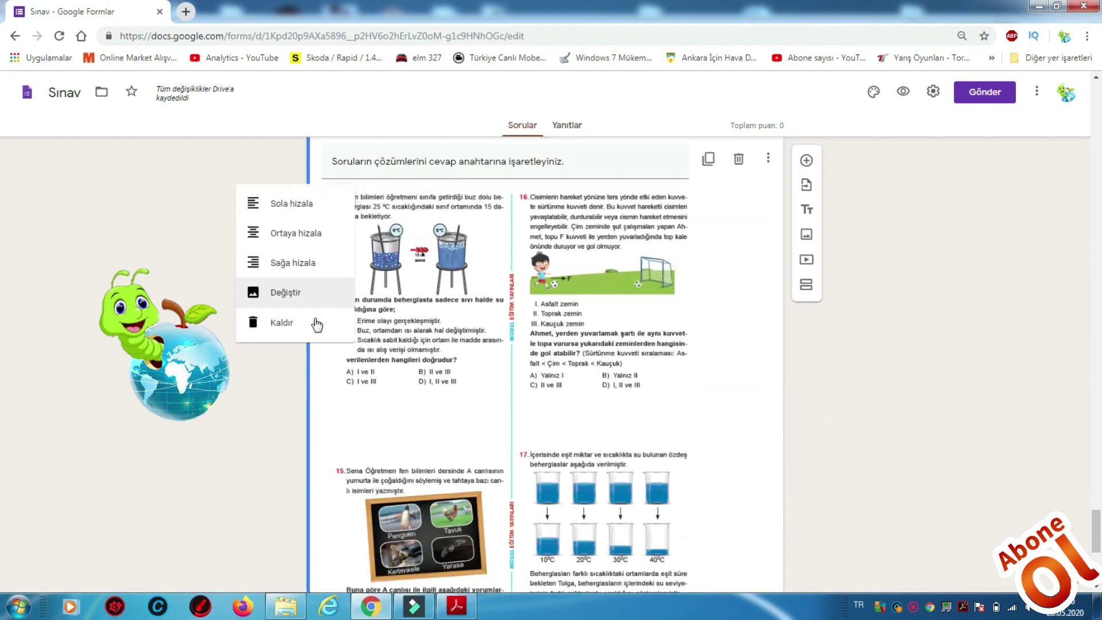
pyautogui.click(296, 300)
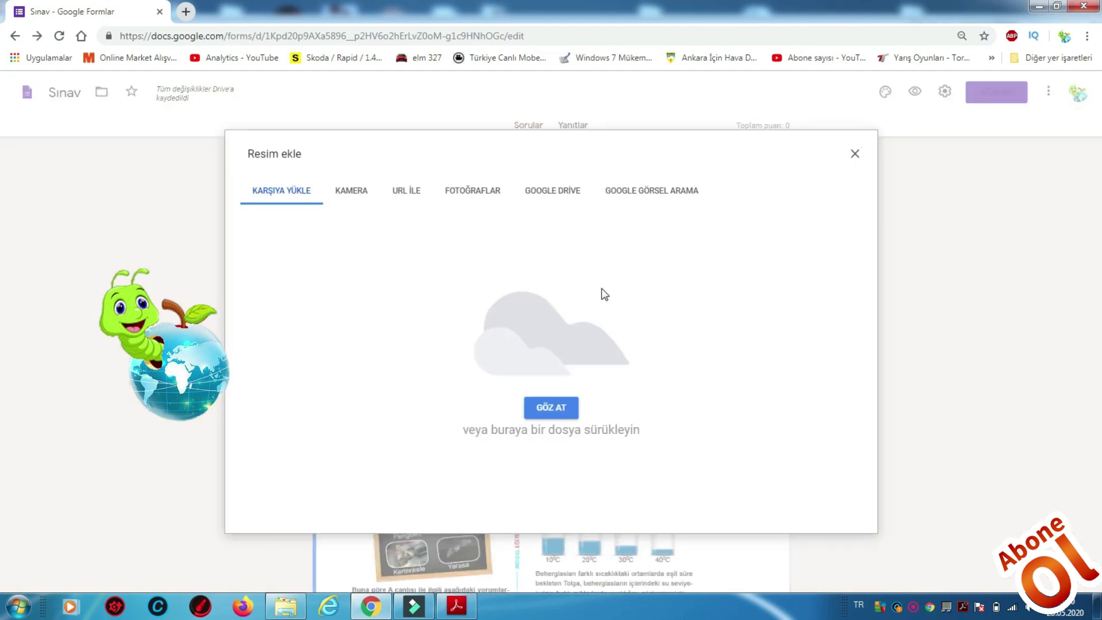
pyautogui.click(552, 406)
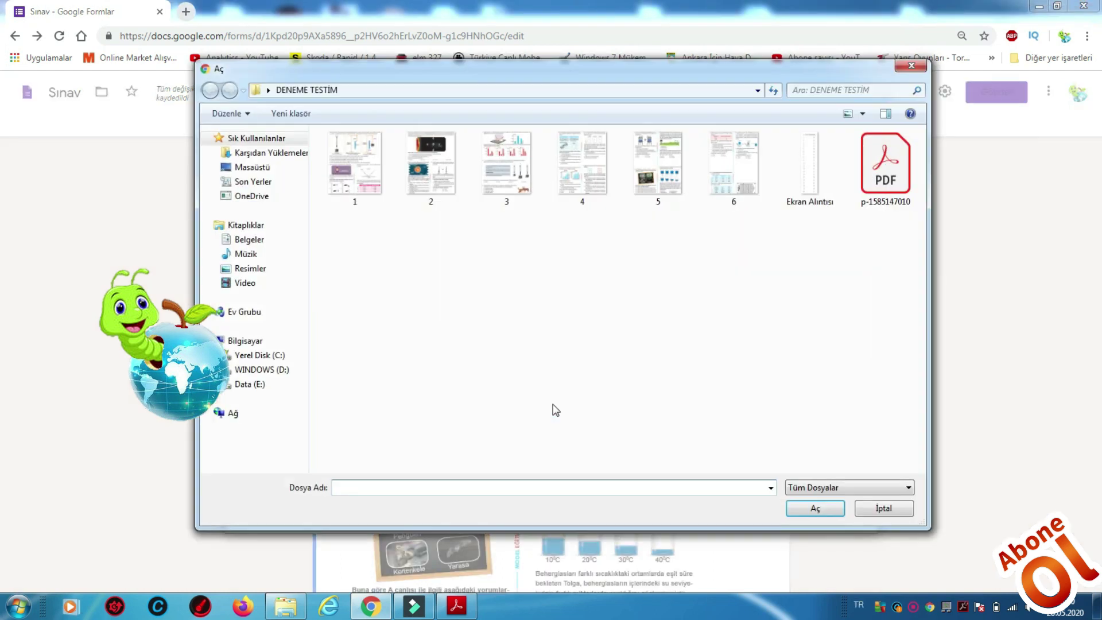
pyautogui.click(762, 161)
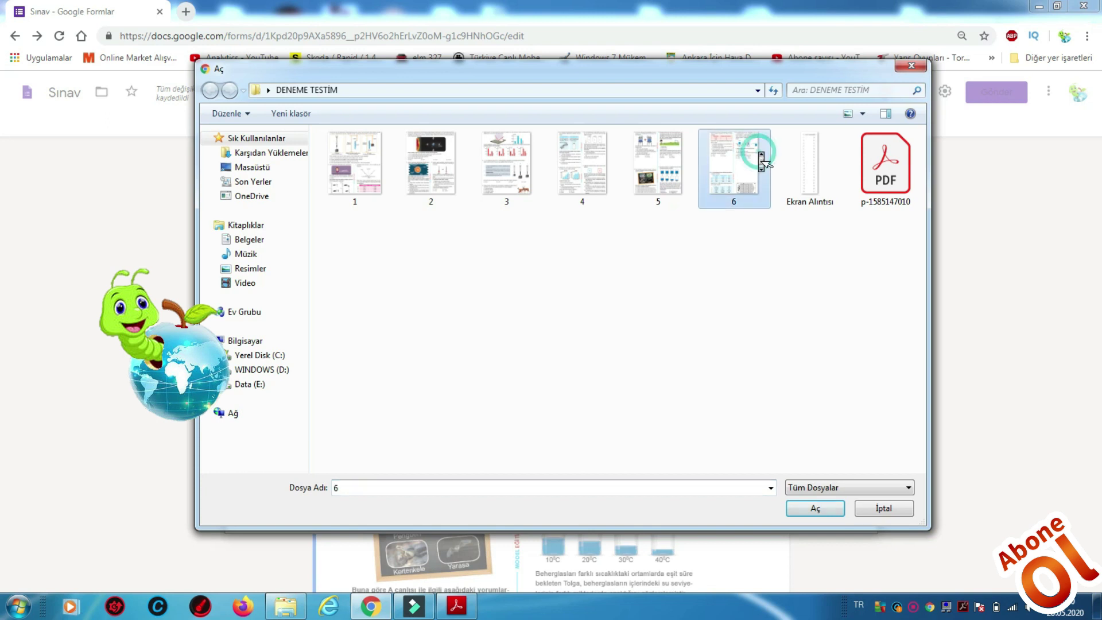
# Insert image file 6 from the DENEME TESTİM folder into the question of section 7
pyautogui.click(802, 510)
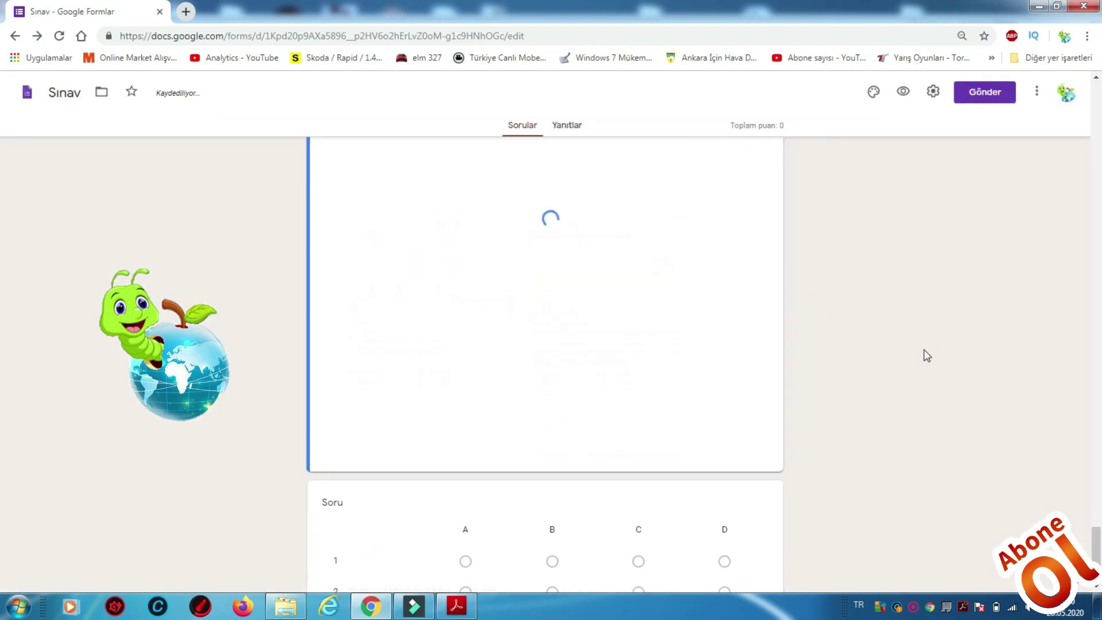
pyautogui.scroll(5, 926, 359)
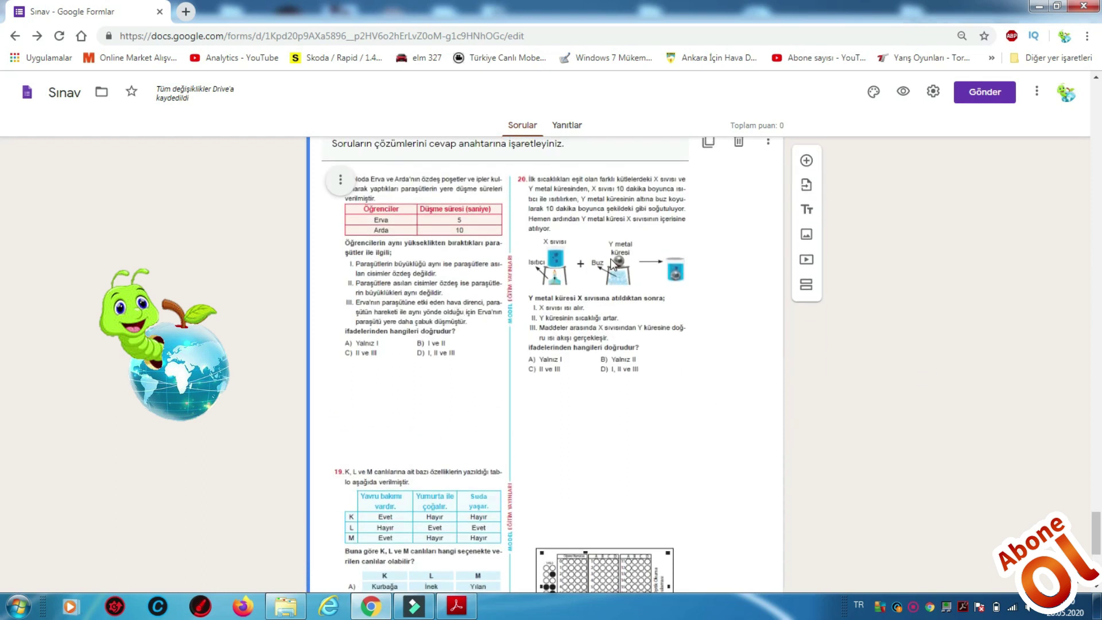
pyautogui.scroll(-5, 696, 353)
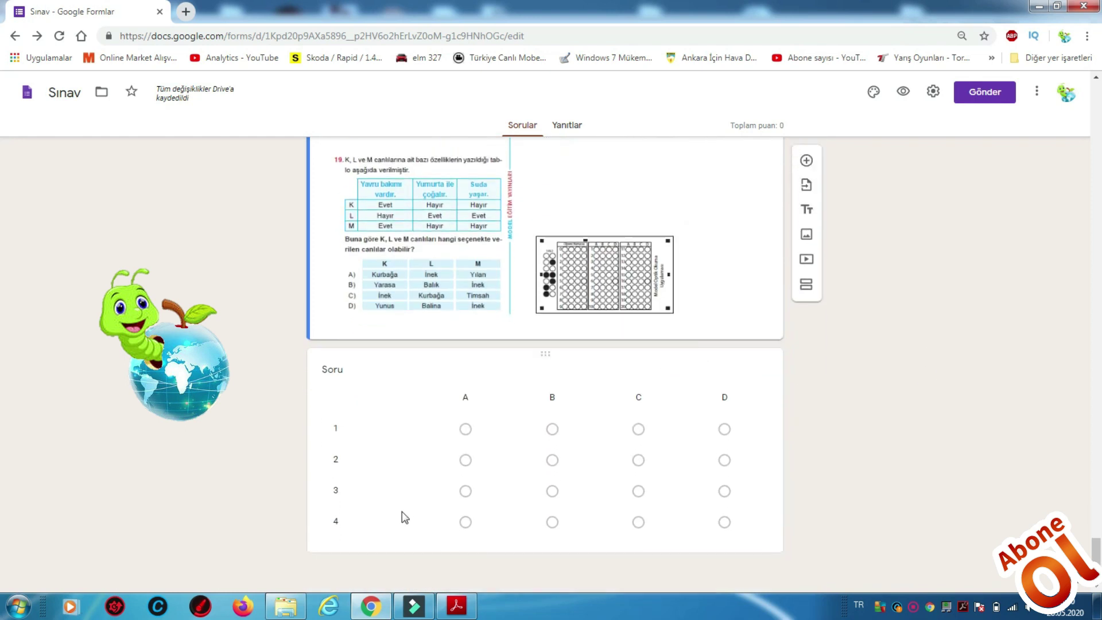
# Delete row 4 from the multiple-choice grid of section 7
pyautogui.click(402, 514)
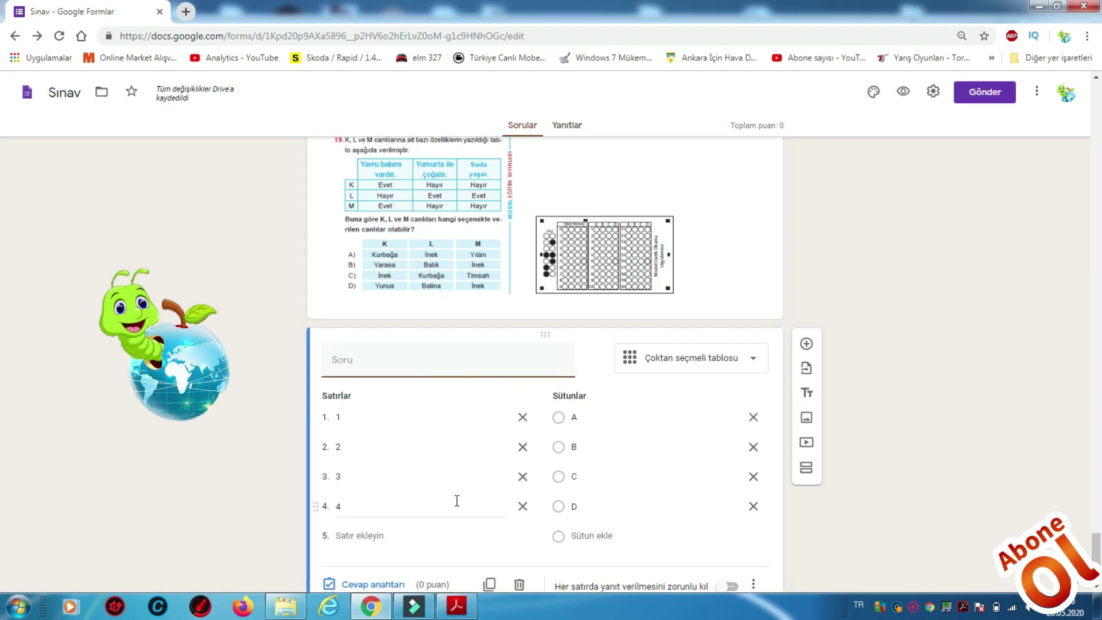
pyautogui.click(522, 506)
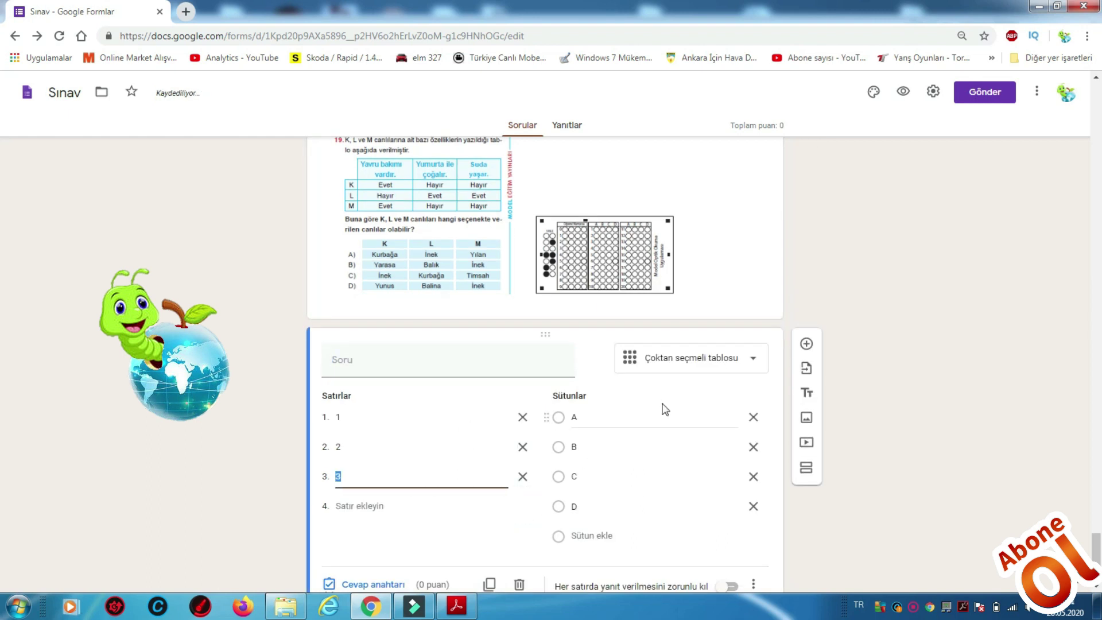
pyautogui.click(745, 303)
# Review the form's sections from the last one back up to the student details in section 1
pyautogui.scroll(-5, 827, 349)
pyautogui.scroll(2, 832, 356)
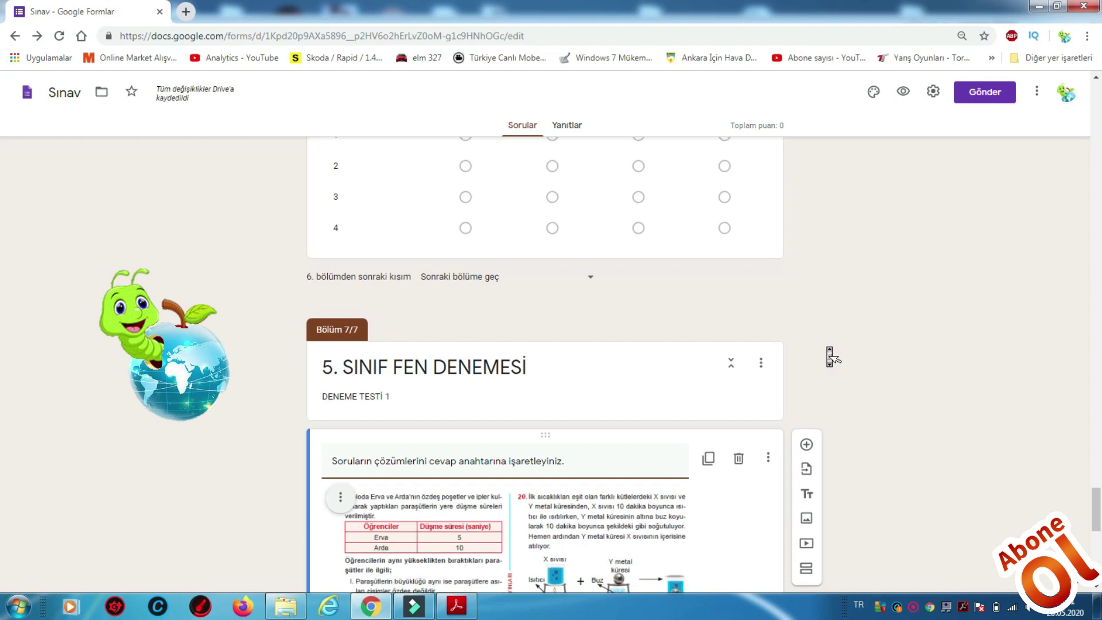
pyautogui.scroll(-2, 832, 357)
pyautogui.scroll(20, 831, 357)
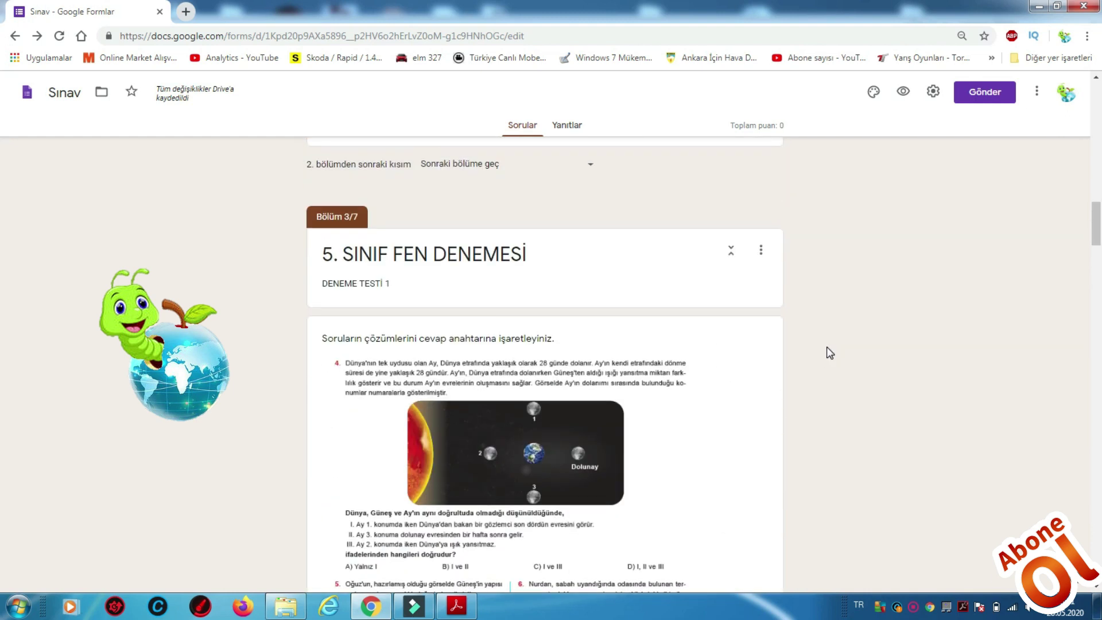
pyautogui.scroll(10, 830, 356)
pyautogui.scroll(-3, 830, 355)
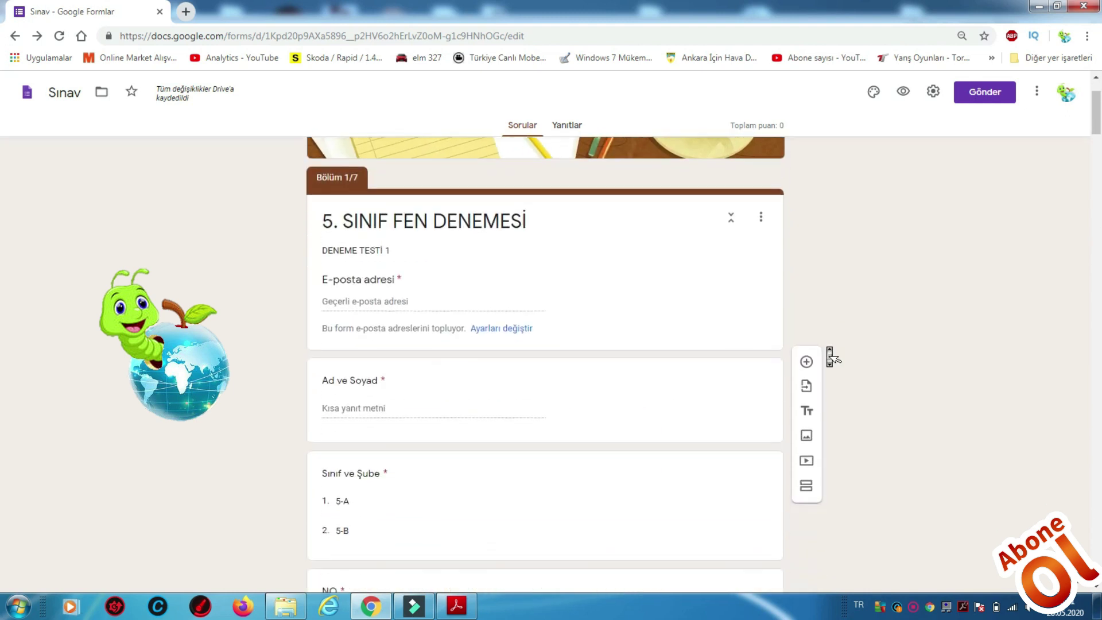
pyautogui.scroll(-1, 830, 355)
pyautogui.scroll(2, 831, 356)
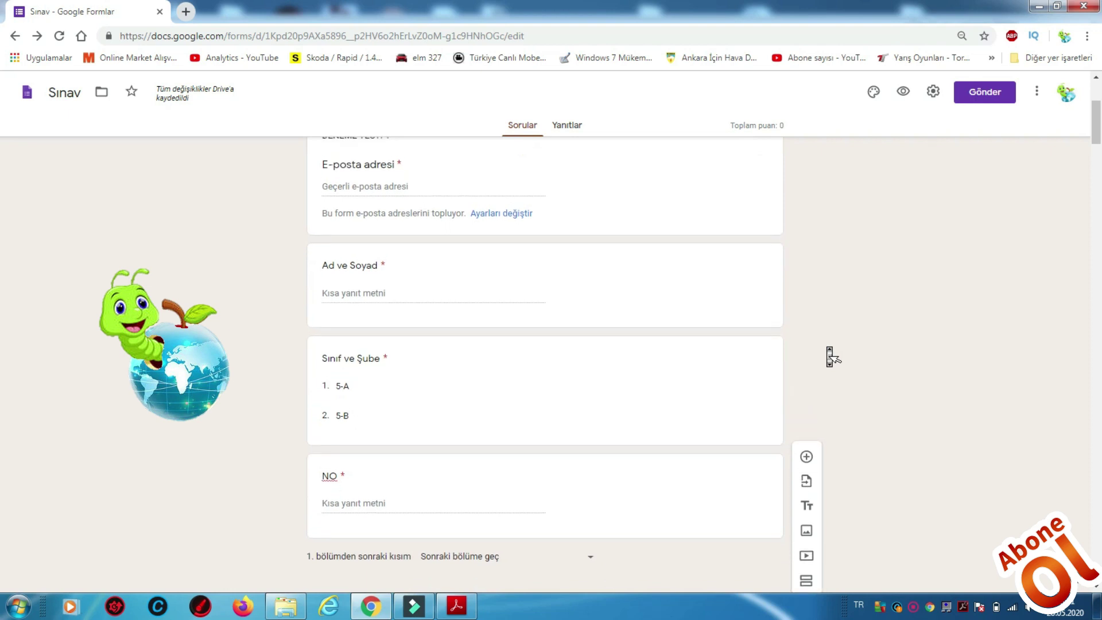
pyautogui.scroll(2, 830, 356)
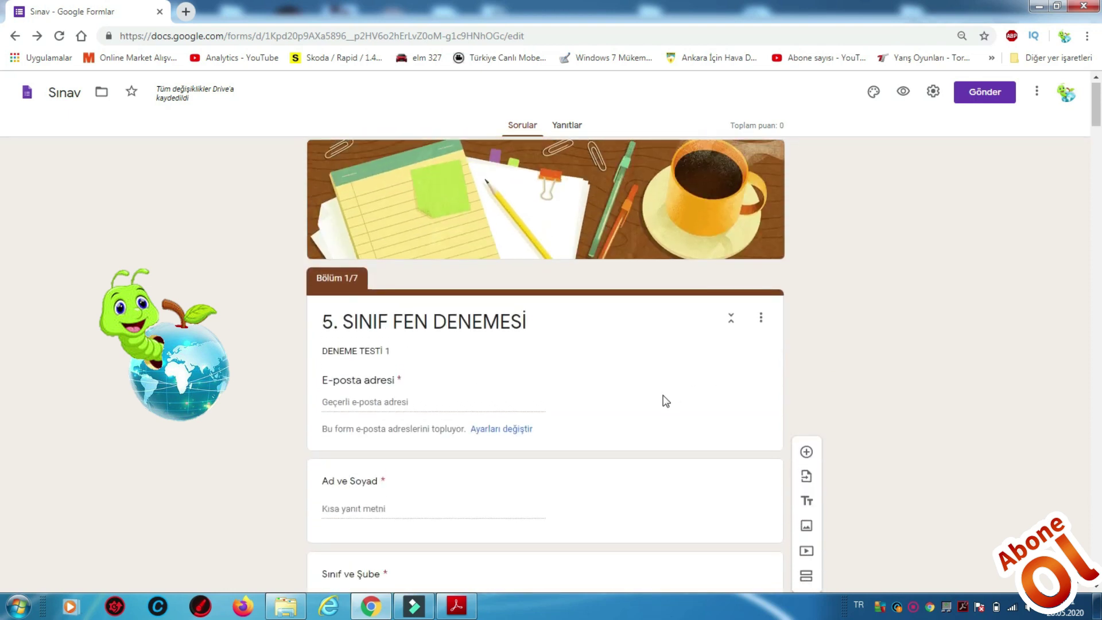
# Turn off collecting e-mail addresses (E-posta adreslerini topla) in the form's general settings and save
pyautogui.click(928, 99)
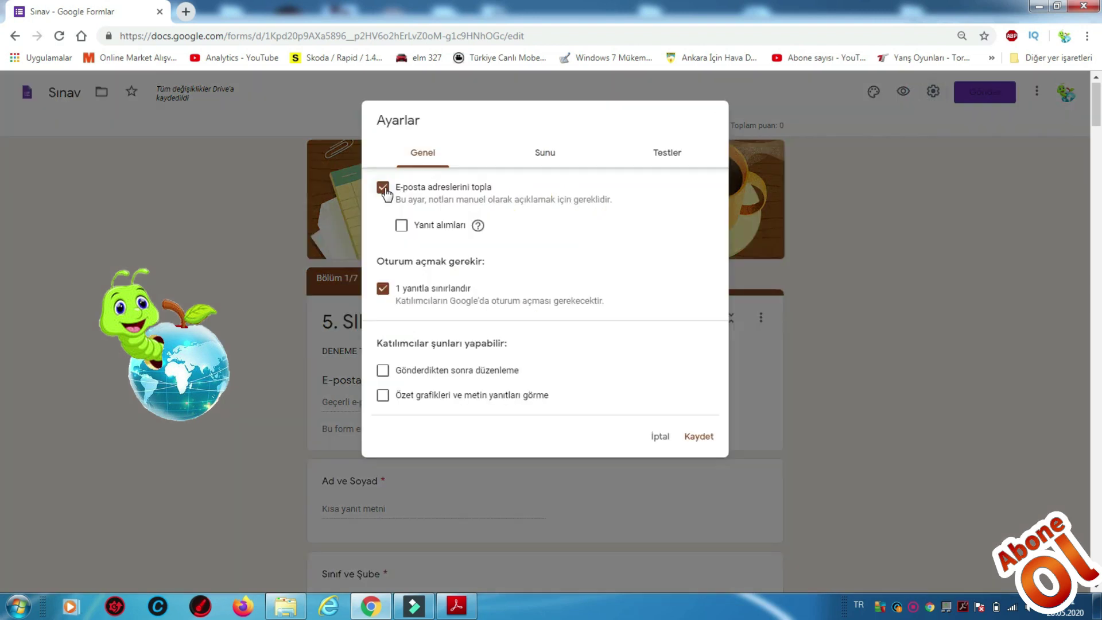
pyautogui.click(382, 187)
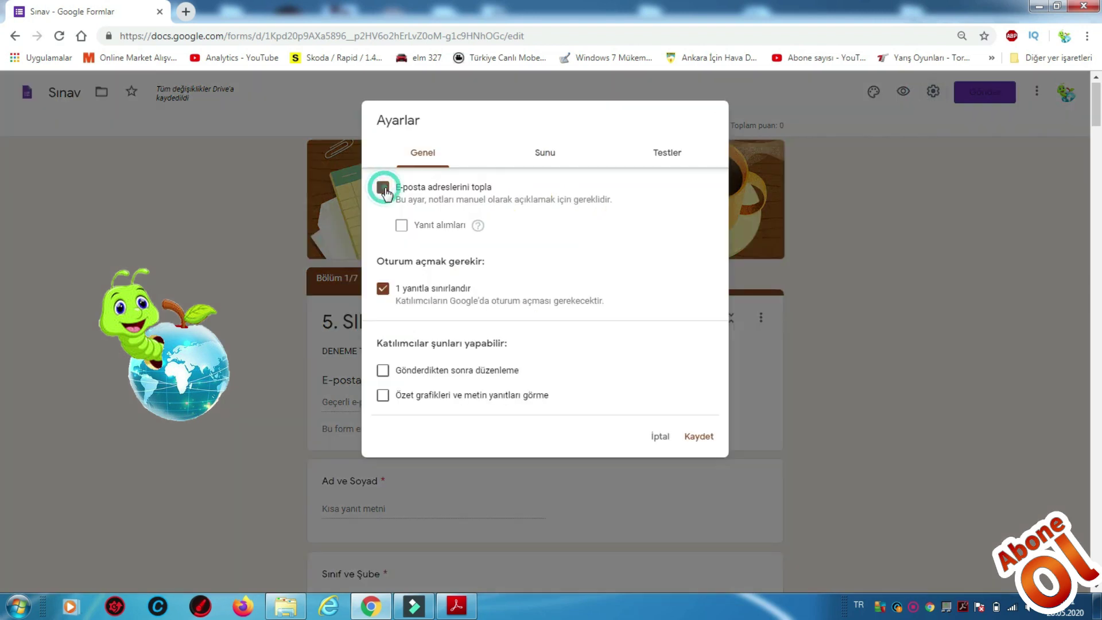
pyautogui.click(701, 437)
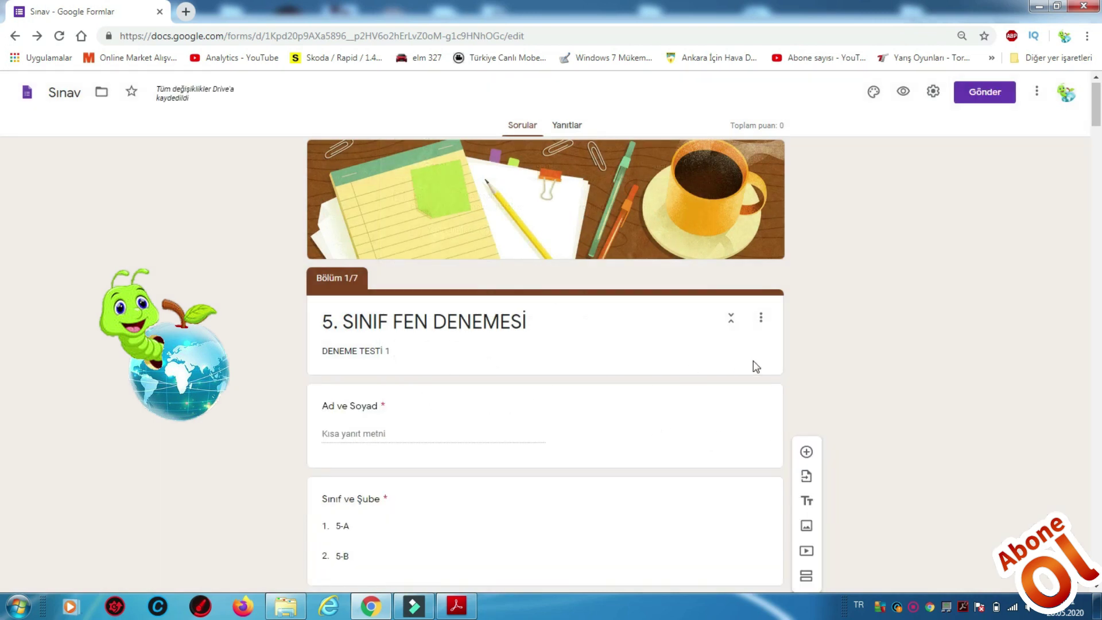
# Check the question numbers in section 2's image against the rows of its answer grid
pyautogui.scroll(-6, 810, 369)
pyautogui.scroll(-10, 886, 375)
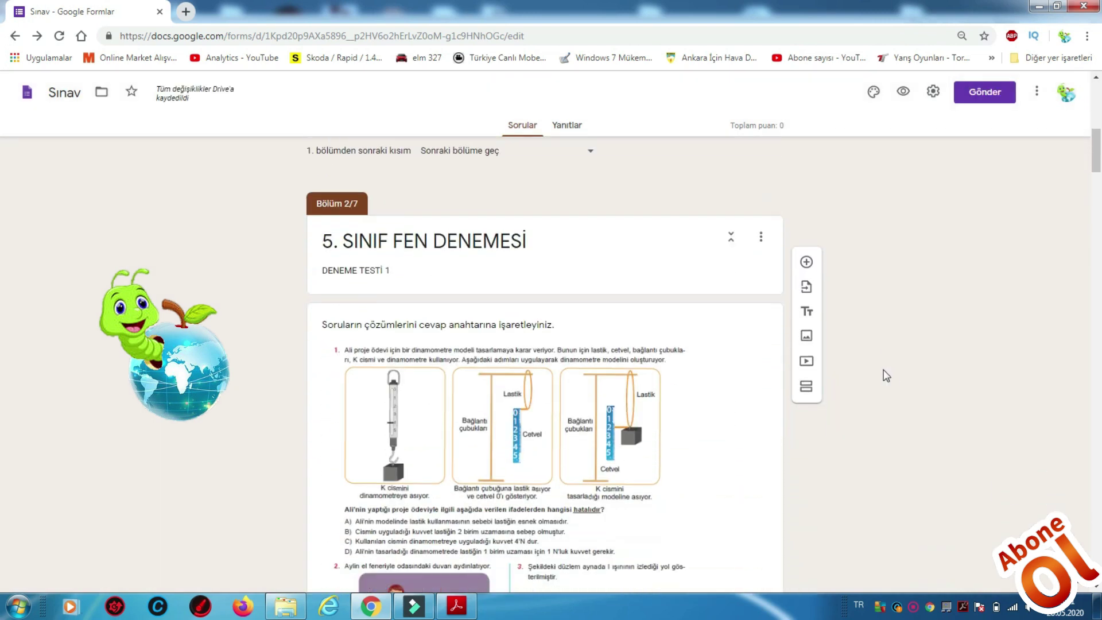
pyautogui.scroll(-1, 886, 379)
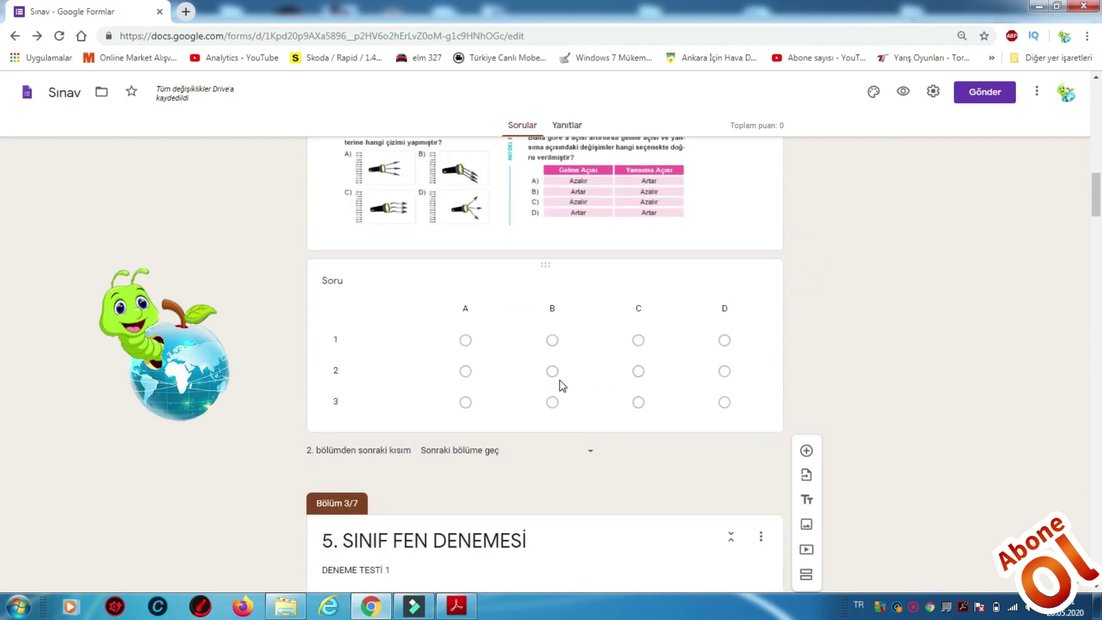
pyautogui.scroll(4, 379, 351)
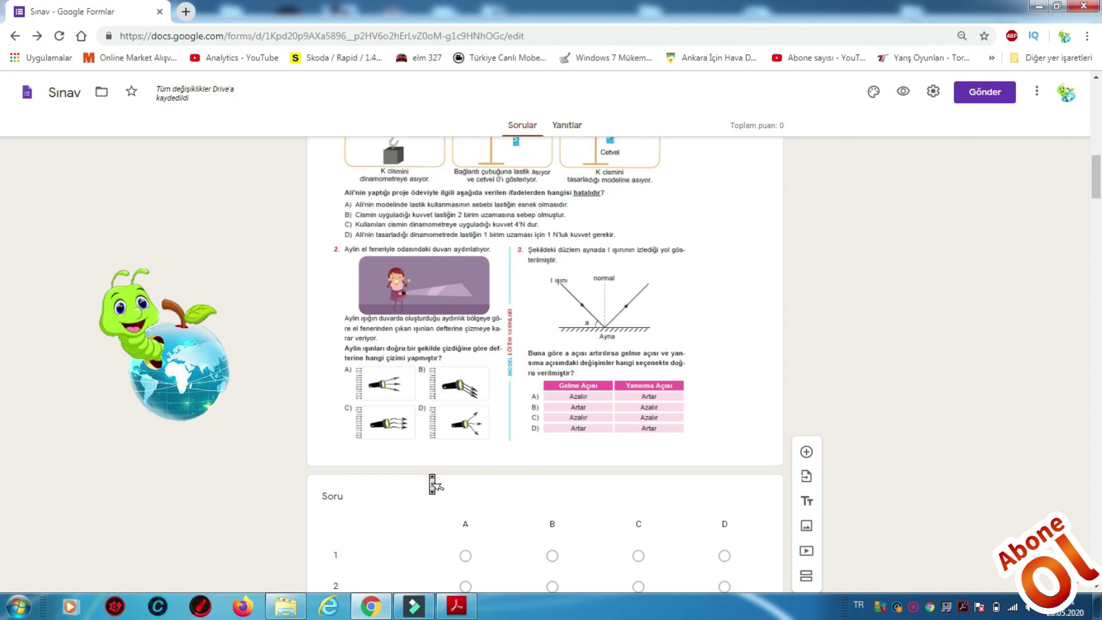
pyautogui.scroll(-5, 413, 344)
# Relabel the three answer grid rows in section 3 as 4, 5 and 6
pyautogui.scroll(-6, 392, 313)
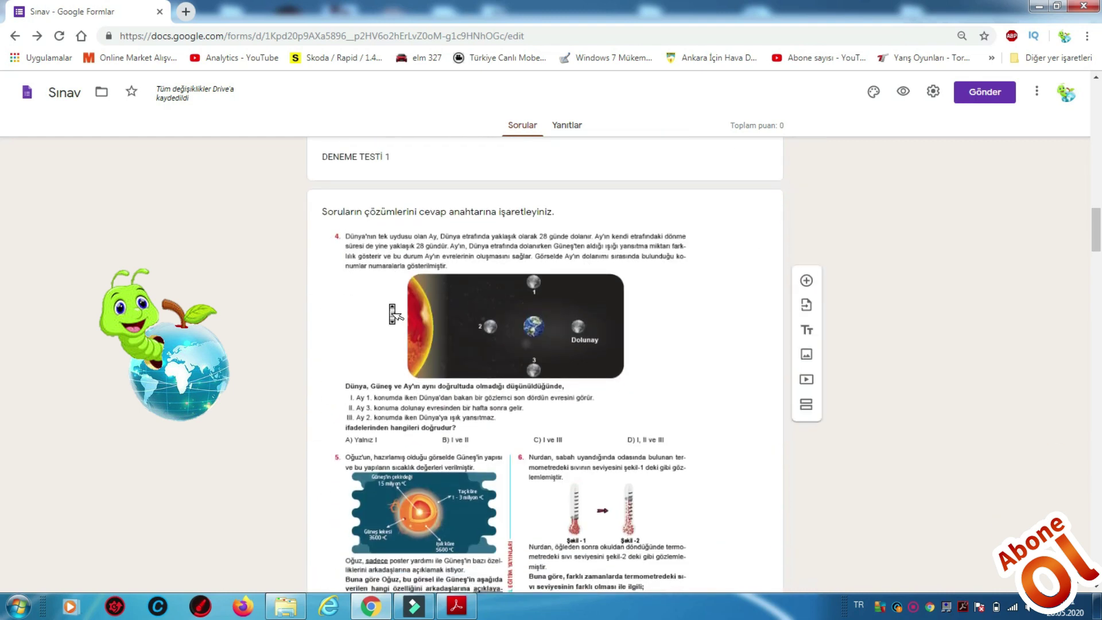
pyautogui.scroll(-1, 392, 314)
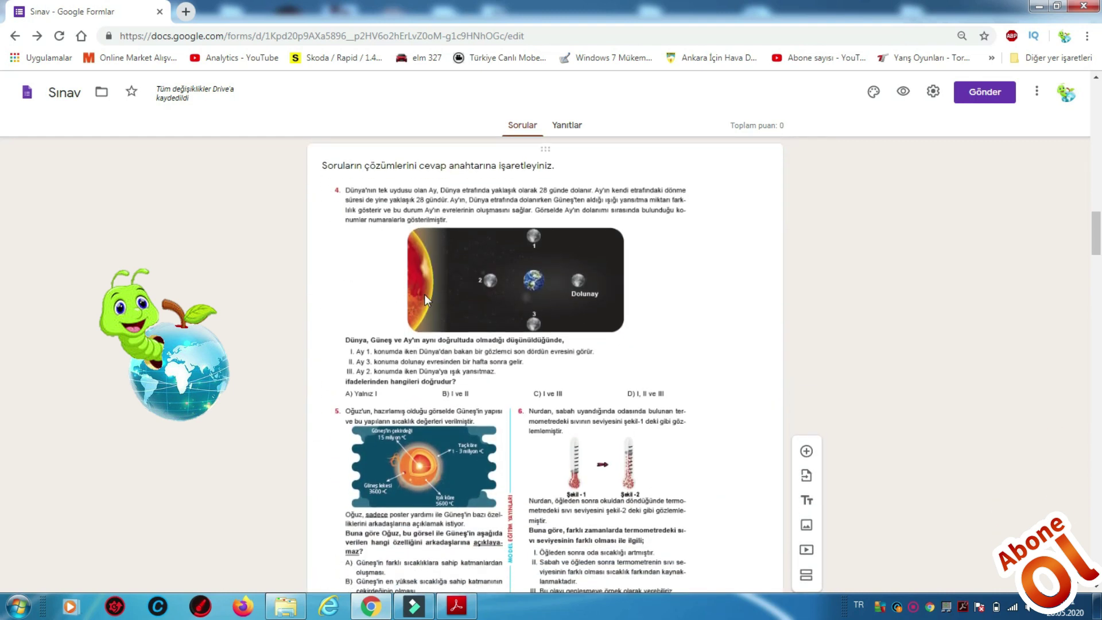
pyautogui.scroll(-5, 502, 407)
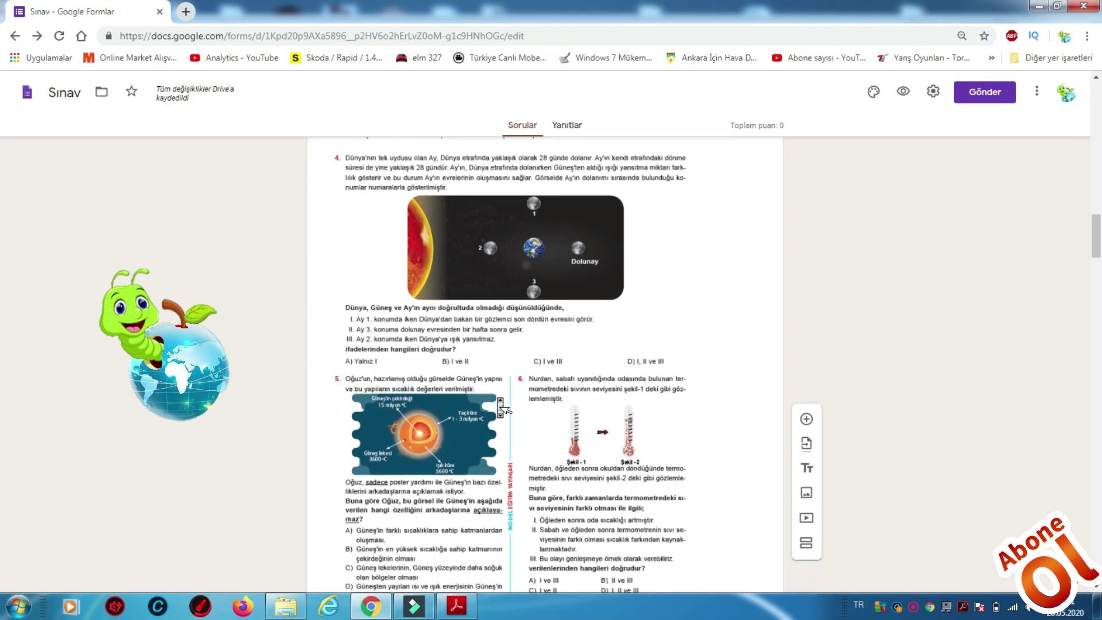
pyautogui.scroll(-2, 502, 407)
pyautogui.click(393, 449)
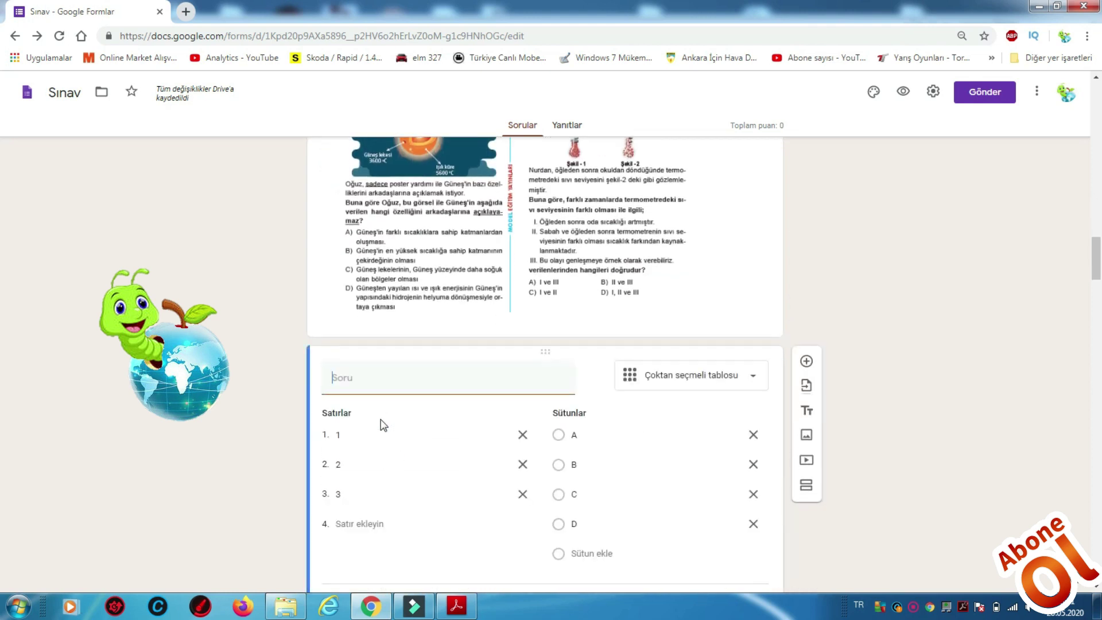
pyautogui.click(361, 439)
pyautogui.write('4')
pyautogui.press('Tab')
pyautogui.press('Tab')
pyautogui.write('5')
pyautogui.press('Tab')
pyautogui.press('Tab')
pyautogui.write('6')
# Relabel the three answer grid rows in section 4 as 7, 8 and 9
pyautogui.scroll(-16, 352, 484)
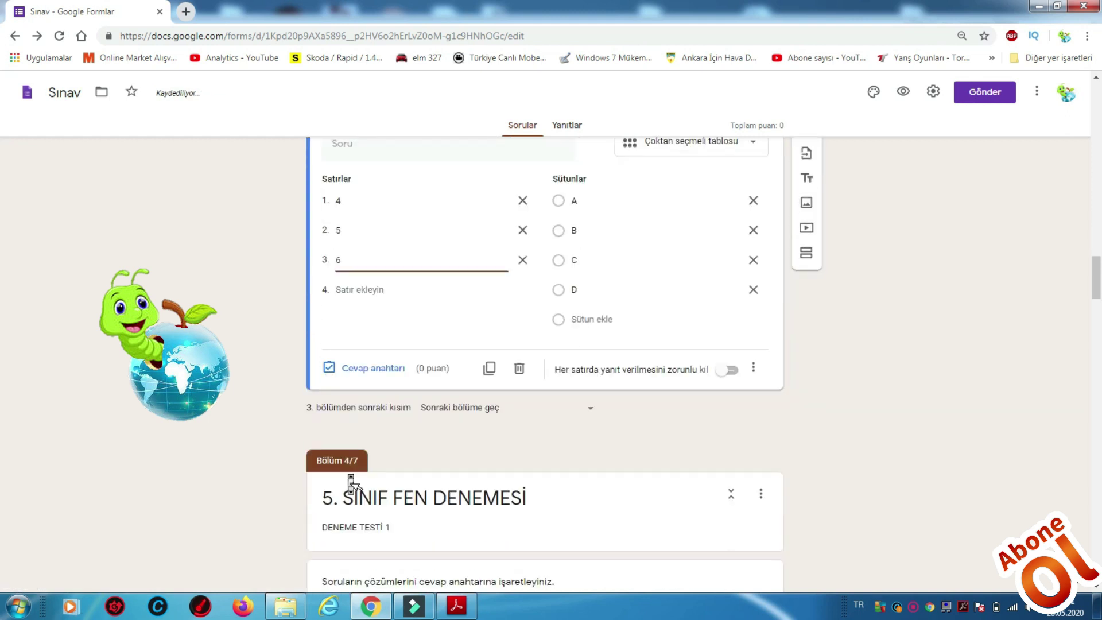
pyautogui.scroll(-1, 352, 484)
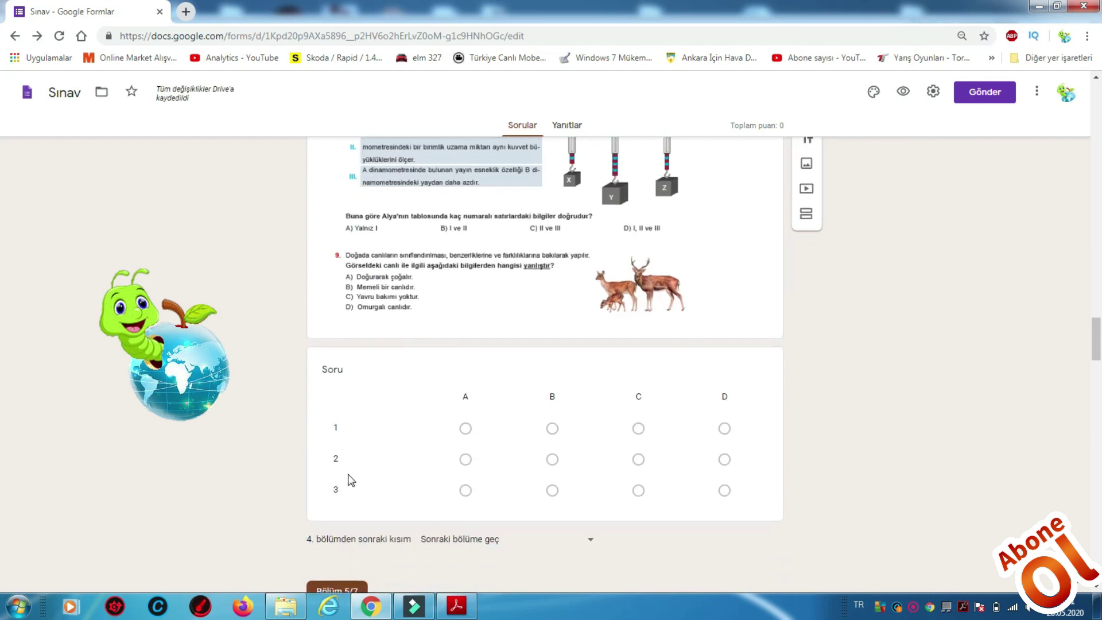
pyautogui.scroll(5, 383, 428)
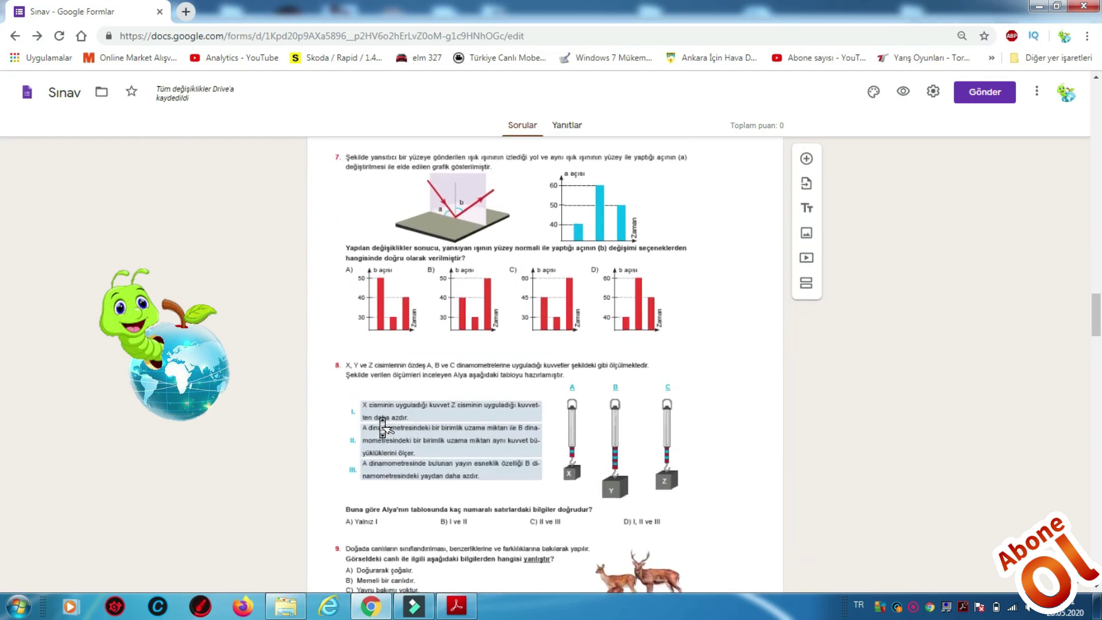
pyautogui.scroll(-6, 381, 423)
pyautogui.click(360, 395)
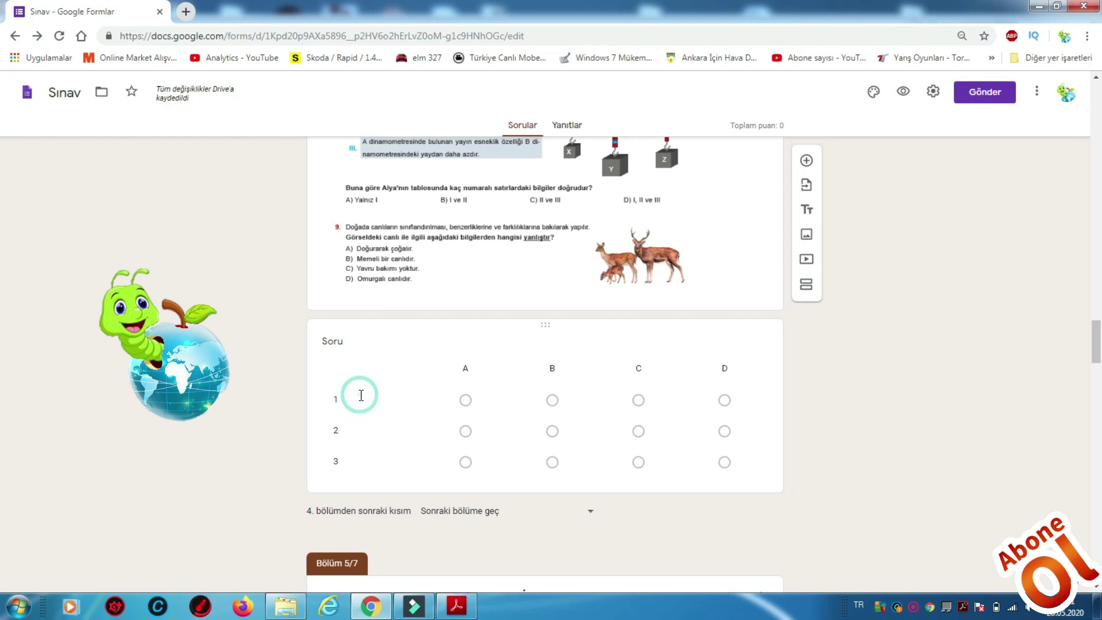
pyautogui.click(395, 306)
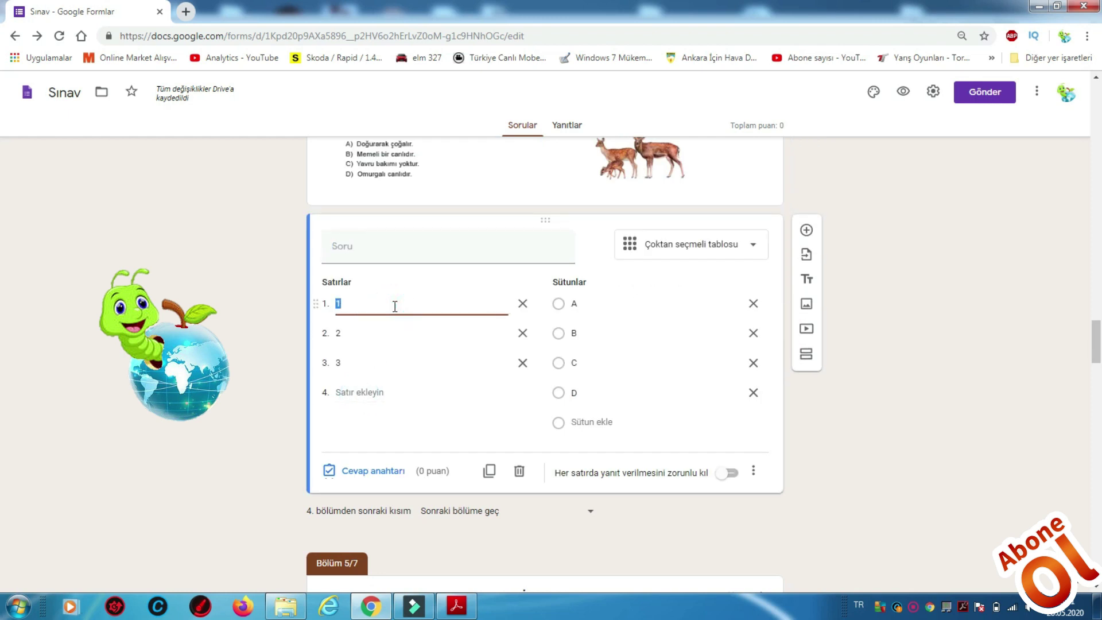
pyautogui.write('7')
pyautogui.press('Tab')
pyautogui.press('Tab')
pyautogui.write('9')
# Relabel the four answer grid rows in section 5 as 10, 11, 12 and 13
pyautogui.scroll(-10, 395, 306)
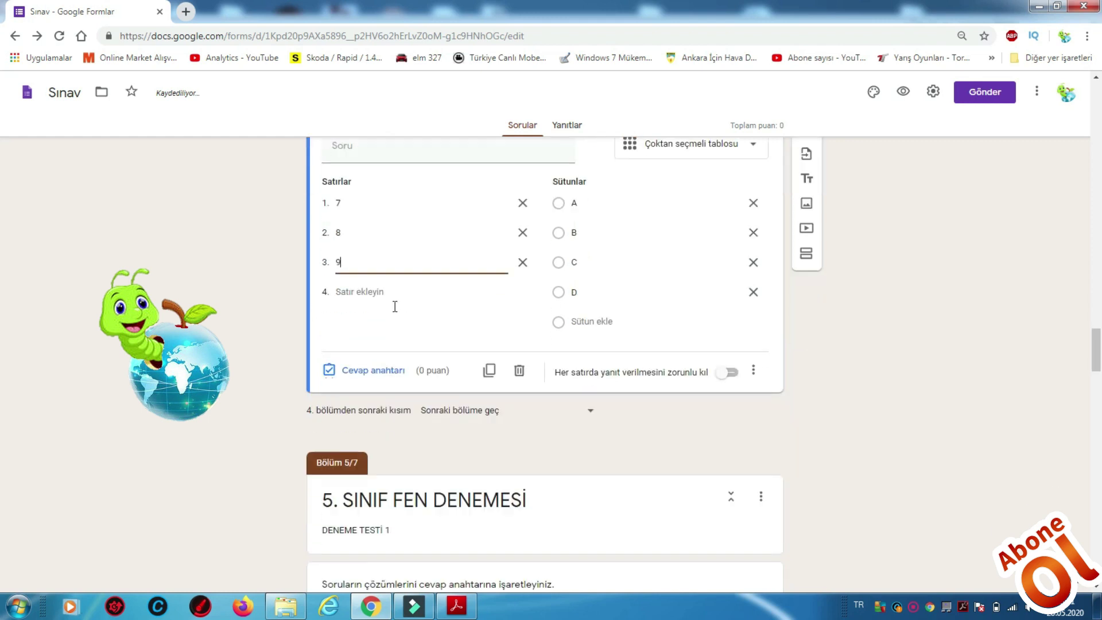
pyautogui.scroll(-6, 395, 306)
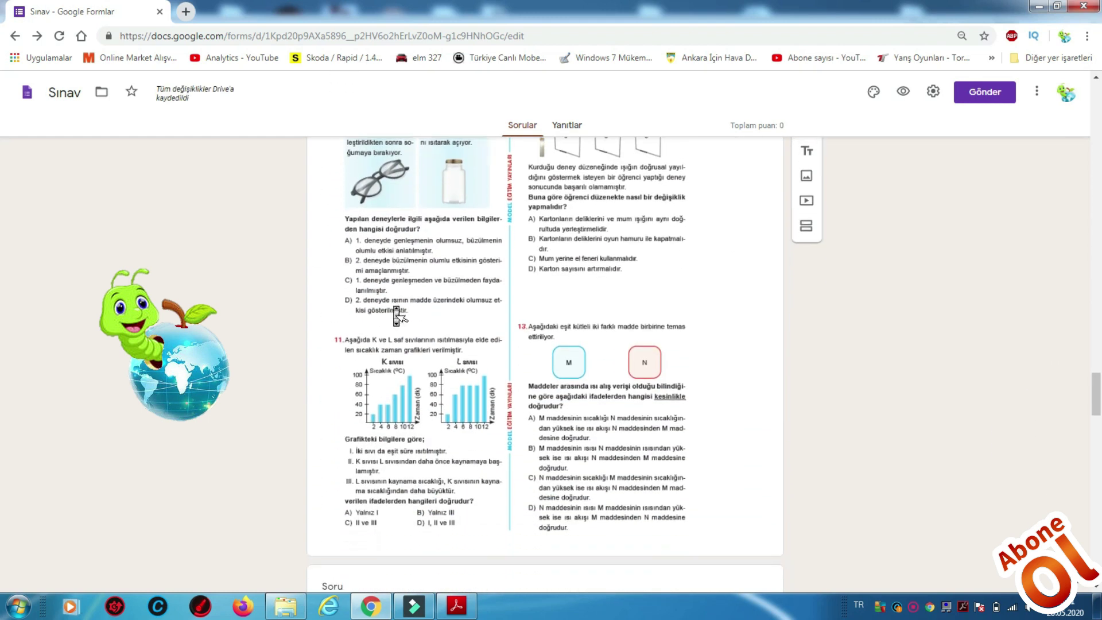
pyautogui.click(406, 378)
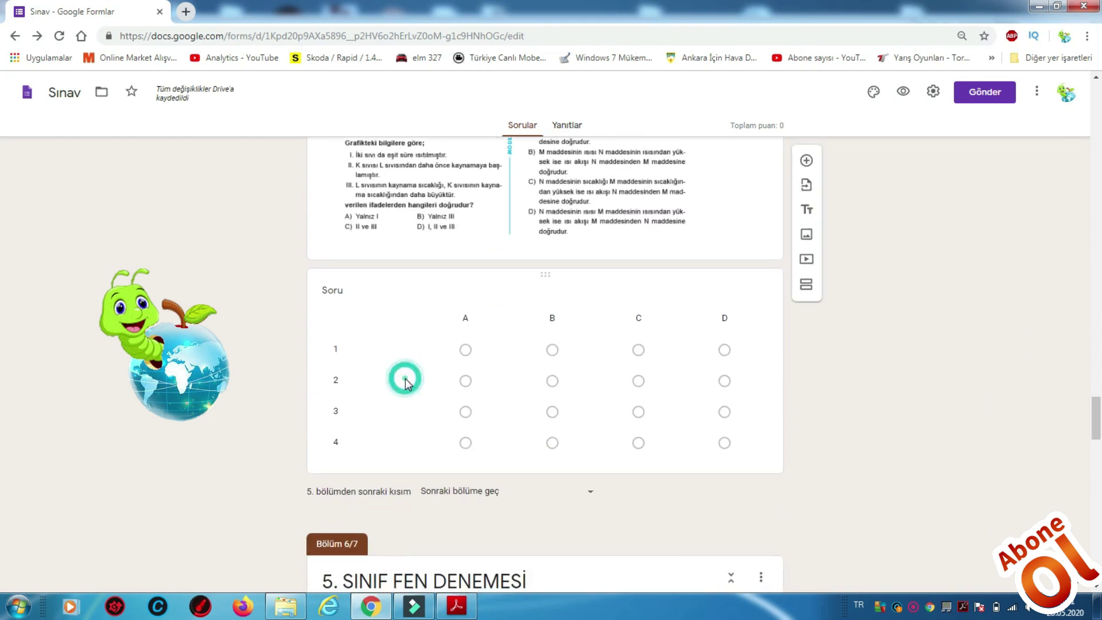
pyautogui.click(372, 253)
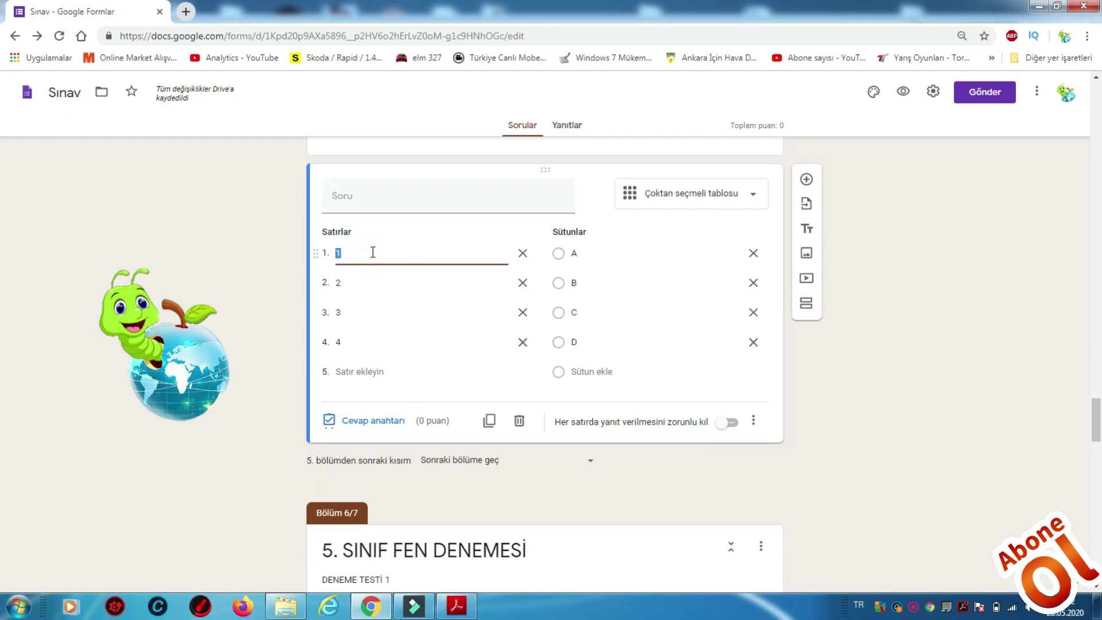
pyautogui.press('Tab')
pyautogui.press('Tab')
pyautogui.write('11')
pyautogui.press('Tab')
pyautogui.press('Tab')
pyautogui.write('12')
pyautogui.press('Tab')
pyautogui.press('Tab')
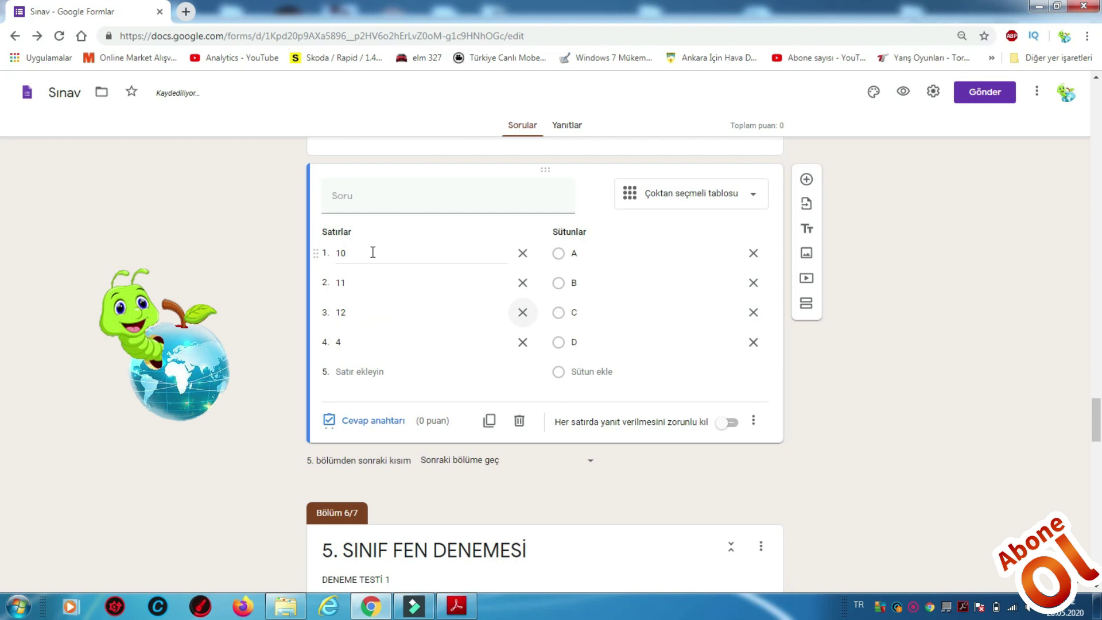
# Relabel the four answer grid rows in section 6 as 14, 15, 16 and 17
pyautogui.scroll(-8, 423, 333)
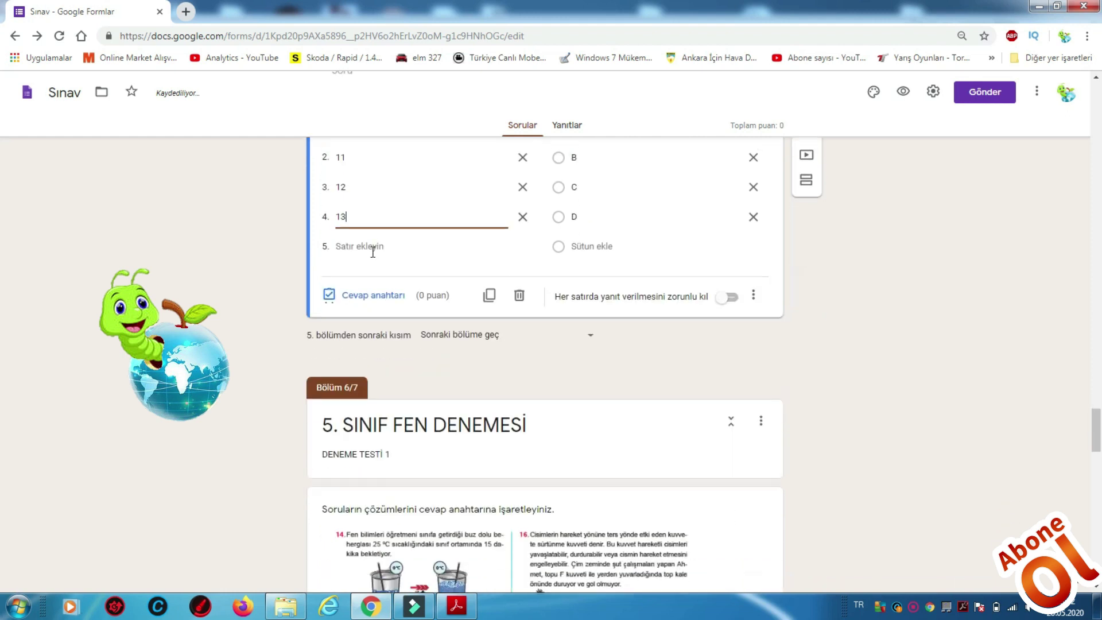
pyautogui.scroll(-4, 422, 333)
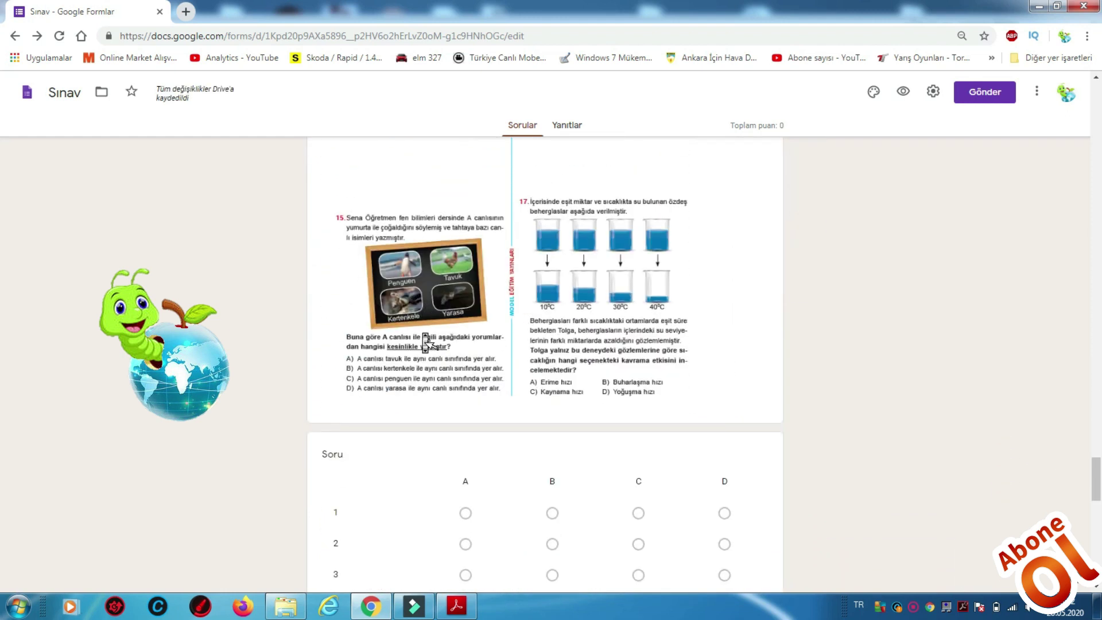
pyautogui.scroll(-2, 419, 517)
pyautogui.click(413, 400)
pyautogui.click(408, 283)
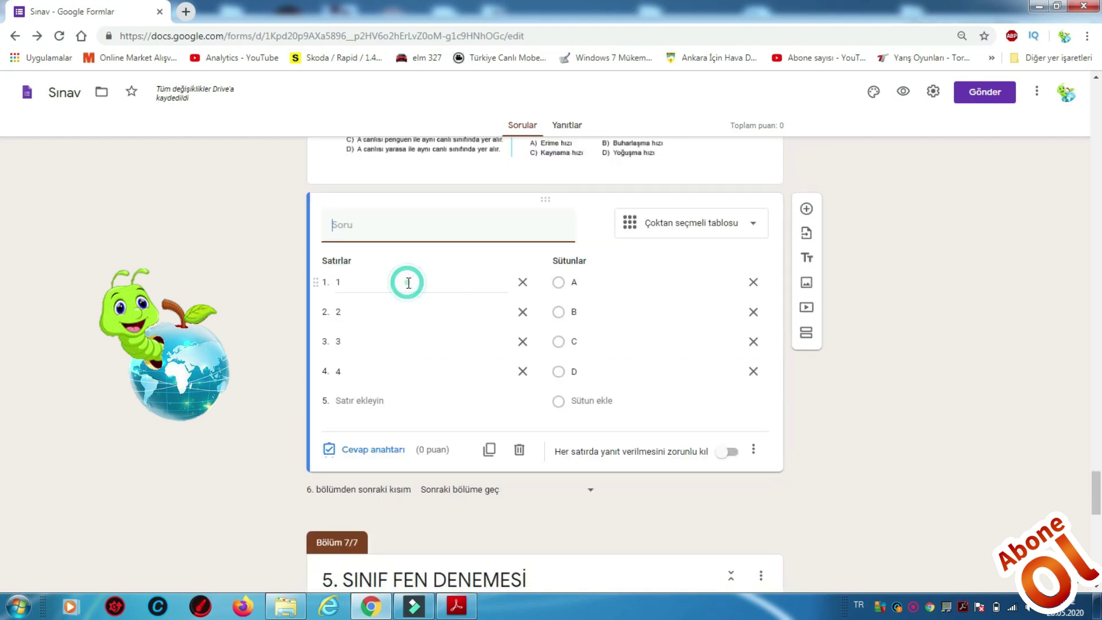
pyautogui.click(408, 283)
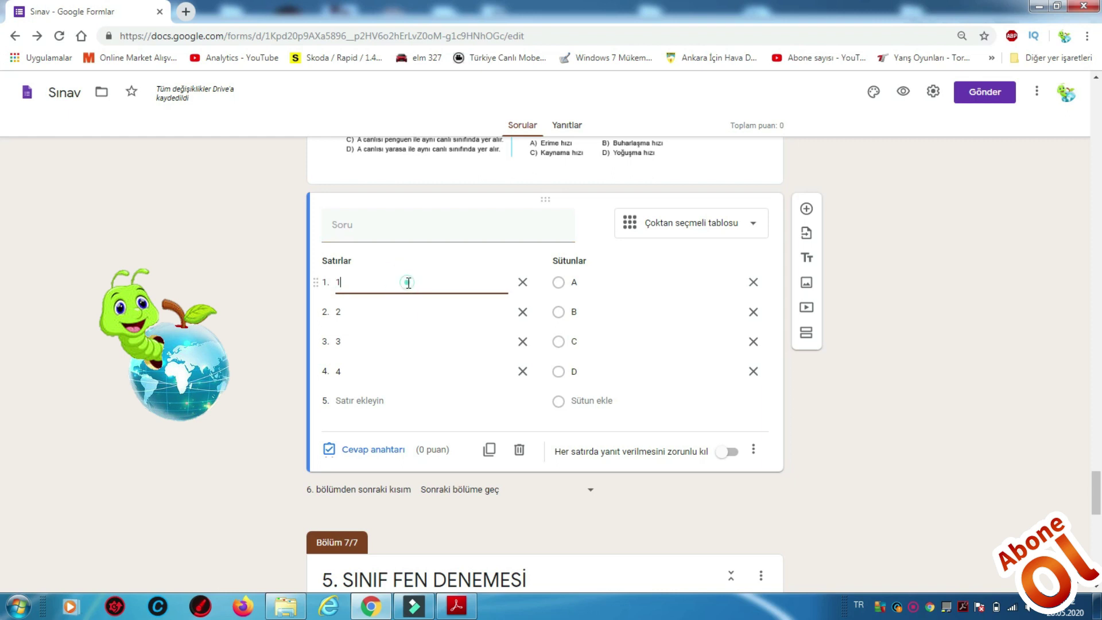
pyautogui.doubleClick(408, 283)
pyautogui.press('Tab')
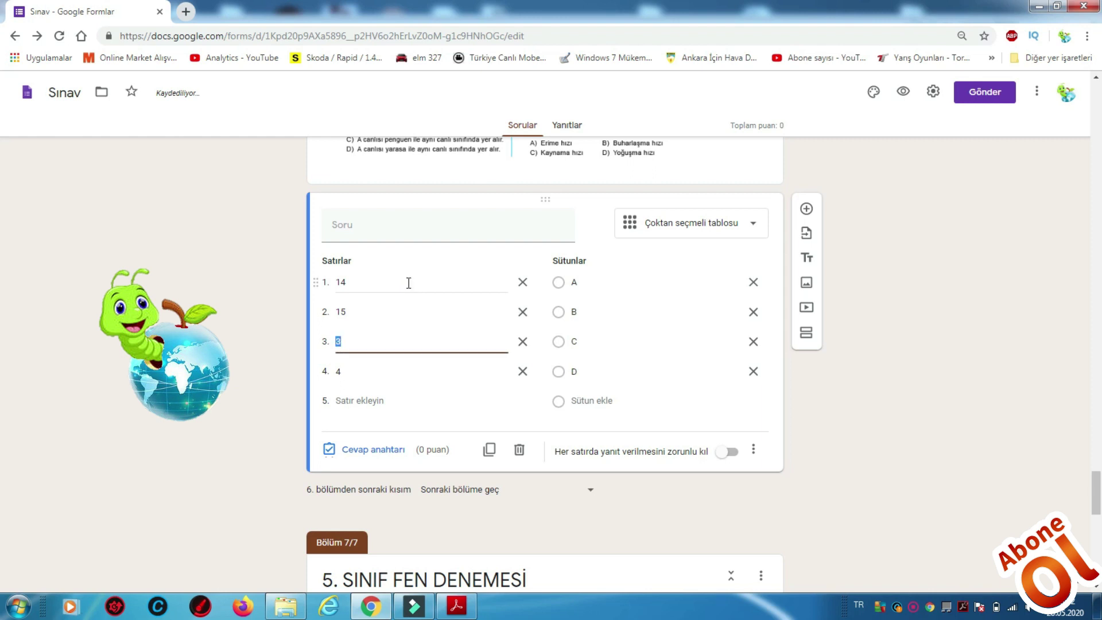
pyautogui.press('Tab')
pyautogui.press('Tab')
pyautogui.write('1')
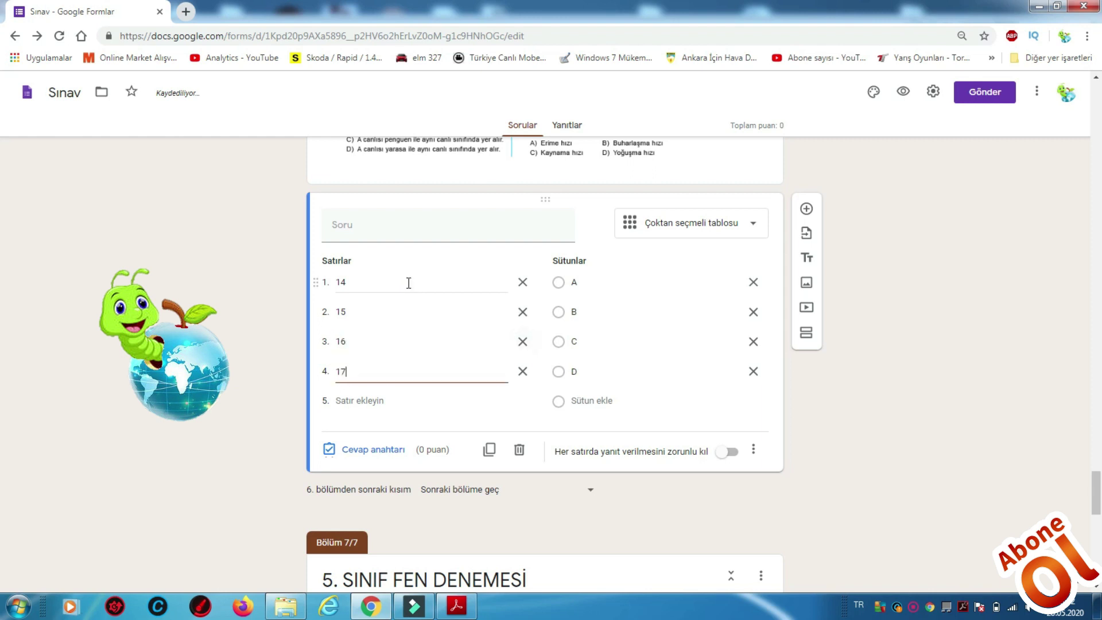
# Relabel the three answer grid rows in section 7 as 18, 19 and 20
pyautogui.scroll(-13, 407, 409)
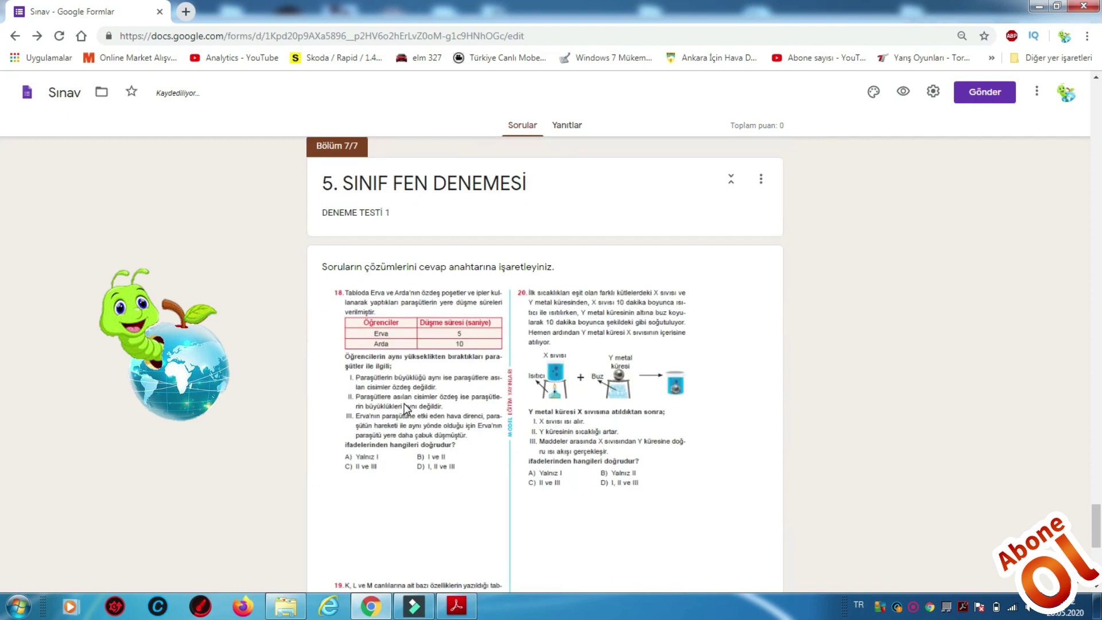
pyautogui.scroll(-3, 407, 409)
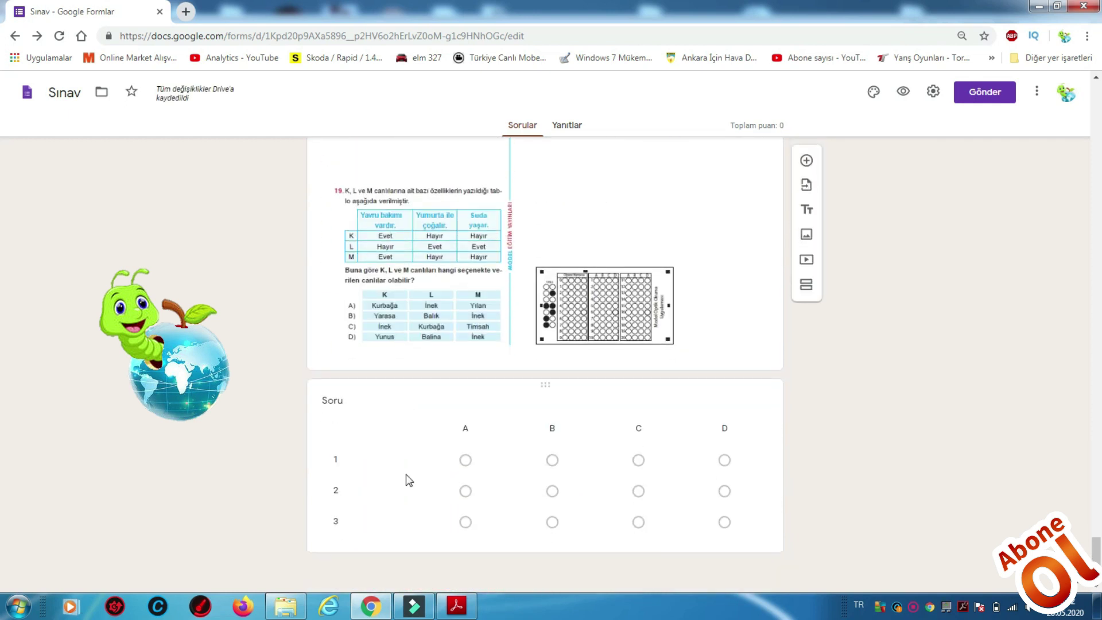
pyautogui.click(406, 477)
pyautogui.click(423, 395)
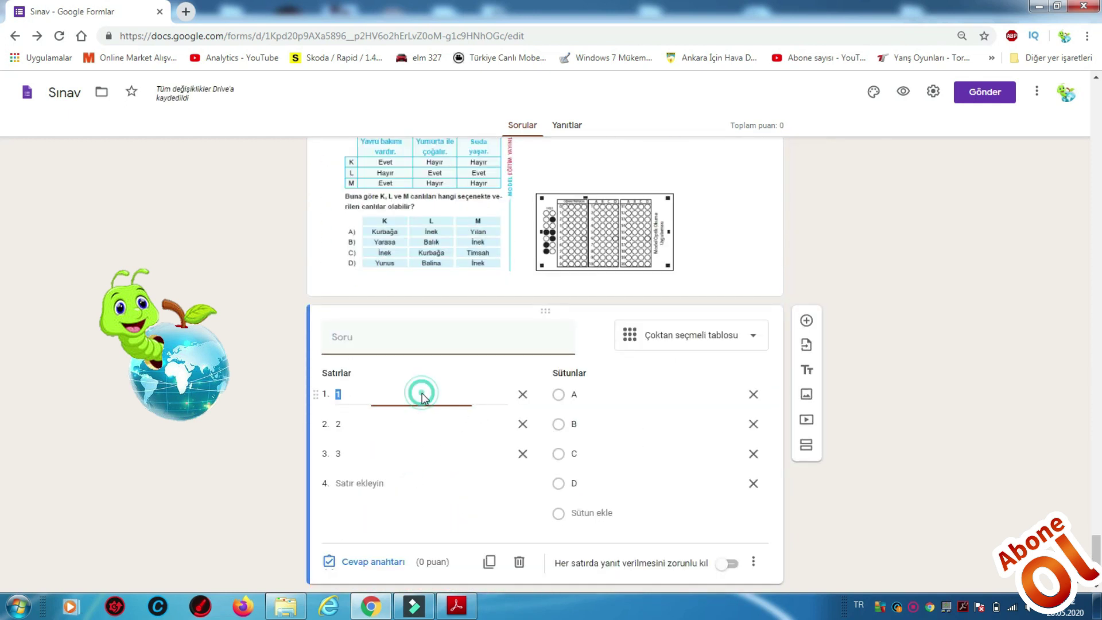
pyautogui.write('18')
pyautogui.press('Tab')
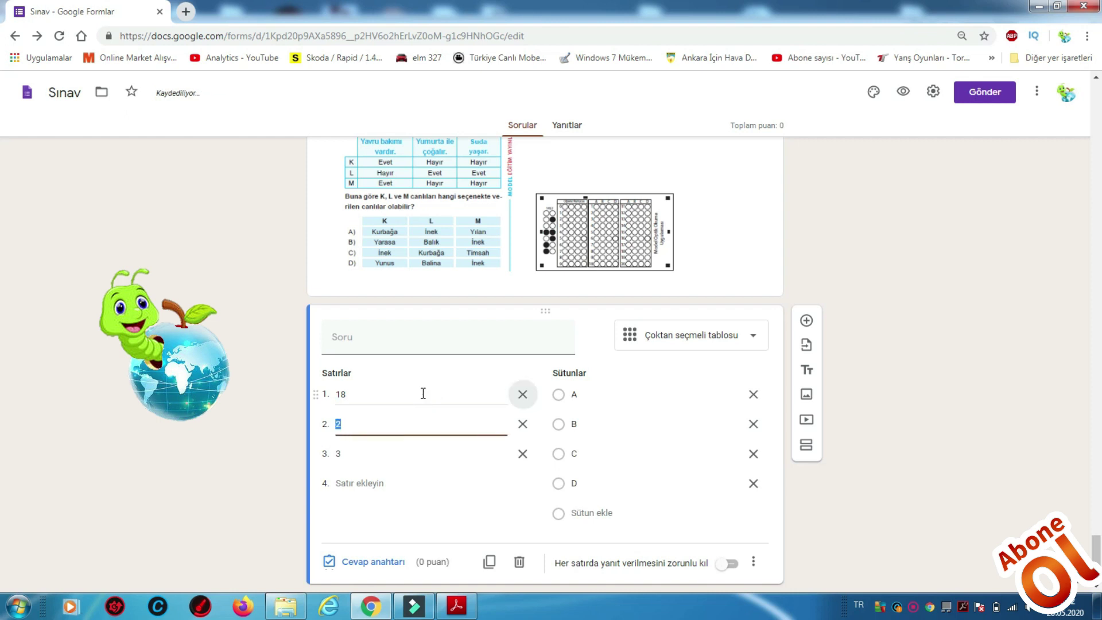
pyautogui.write('19')
pyautogui.press('Tab')
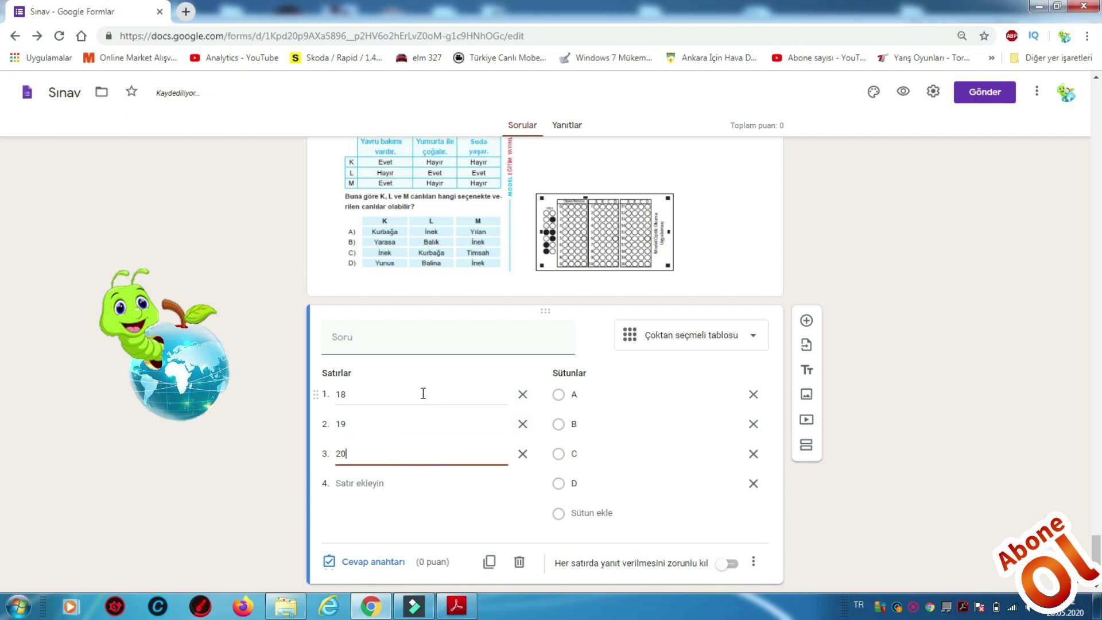
pyautogui.scroll(-1, 423, 394)
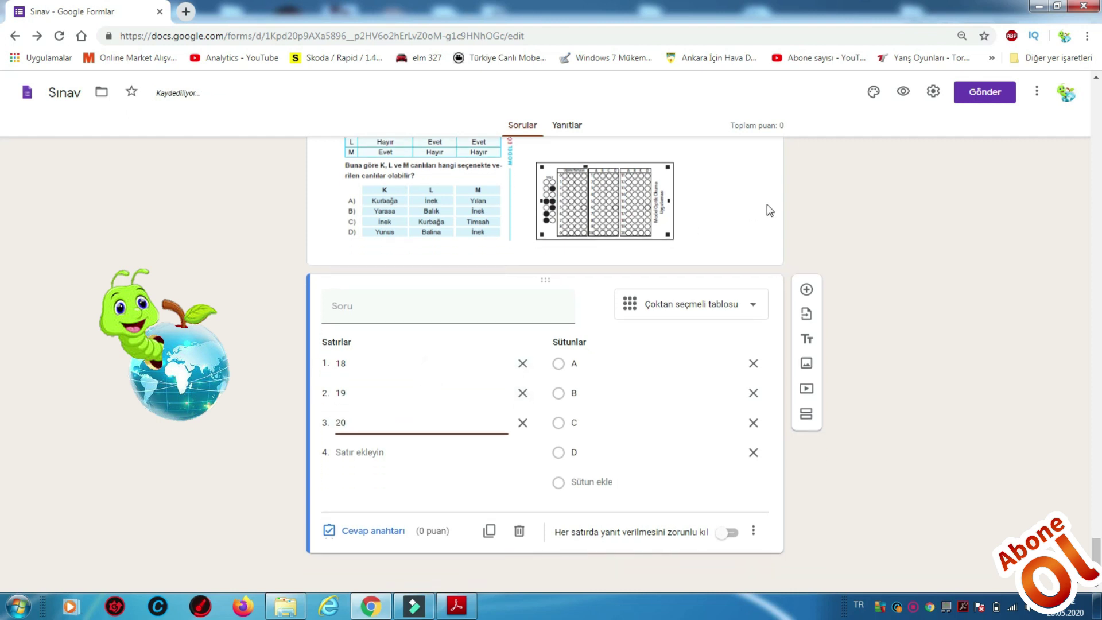
# Return to section 2 and open the answer key of its answer grid
pyautogui.scroll(6, 768, 209)
pyautogui.middleClick(822, 242)
pyautogui.middleClick(822, 238)
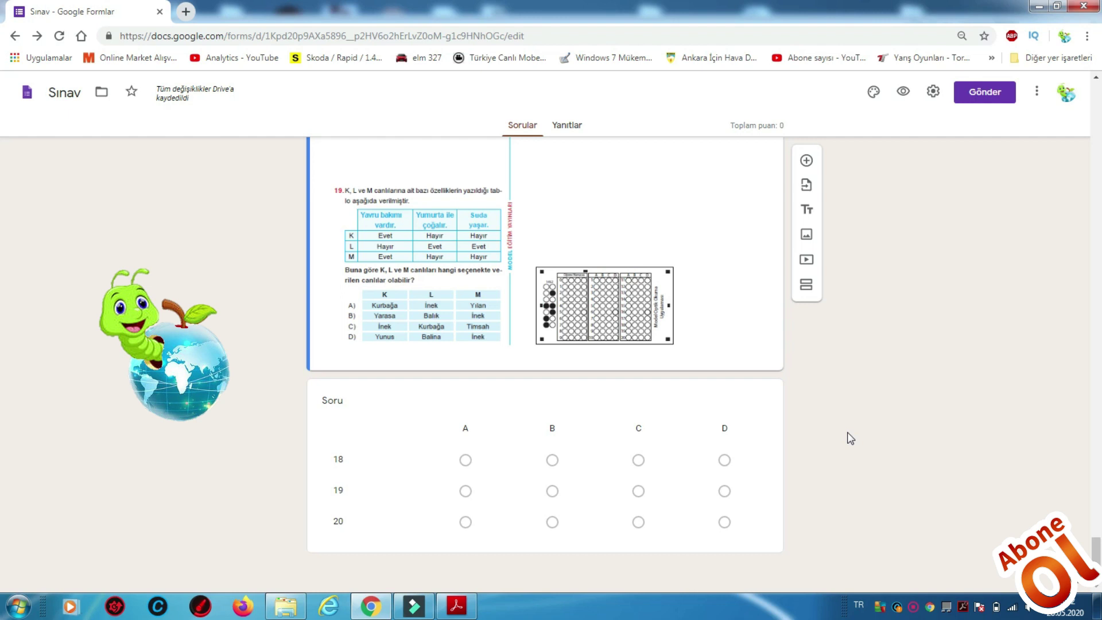
pyautogui.scroll(15, 850, 439)
pyautogui.scroll(20, 851, 442)
pyautogui.scroll(-3, 850, 439)
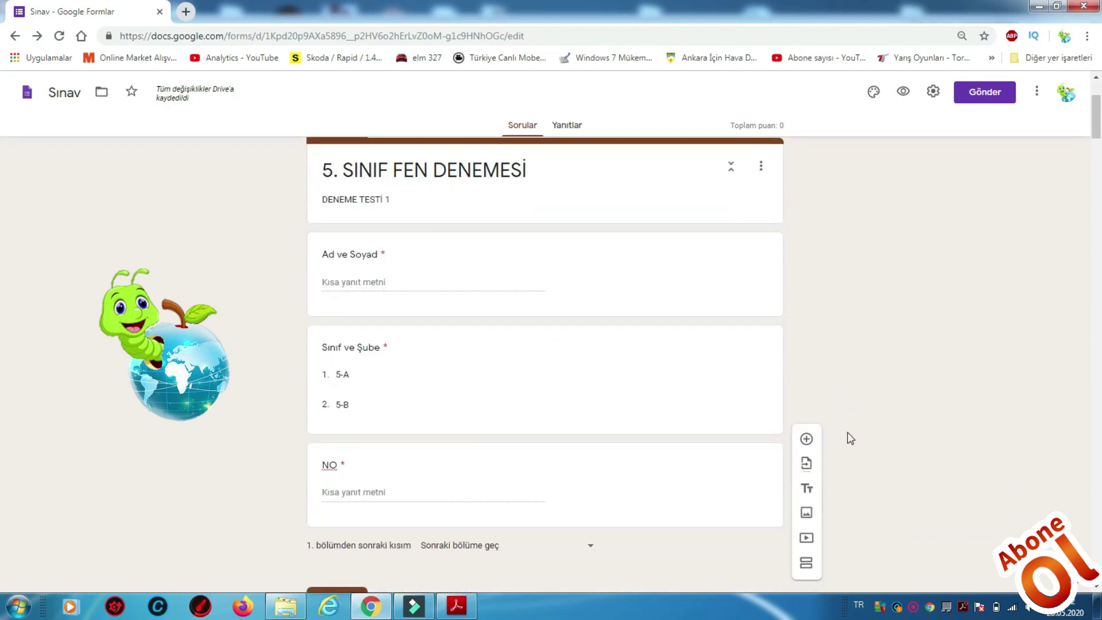
pyautogui.scroll(-15, 851, 438)
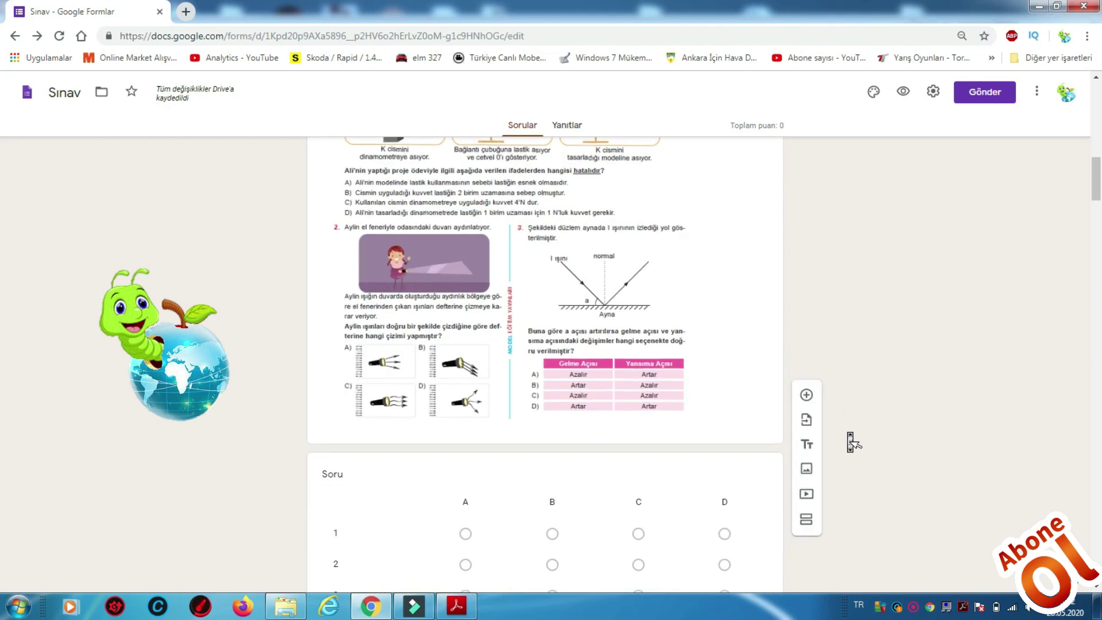
pyautogui.scroll(-3, 850, 442)
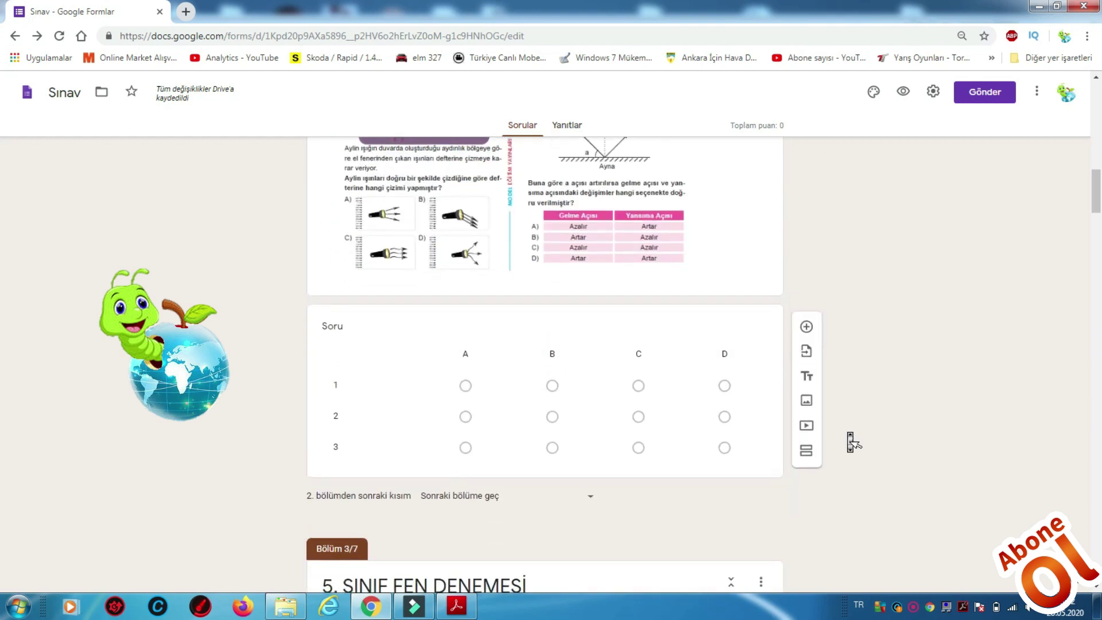
pyautogui.click(411, 395)
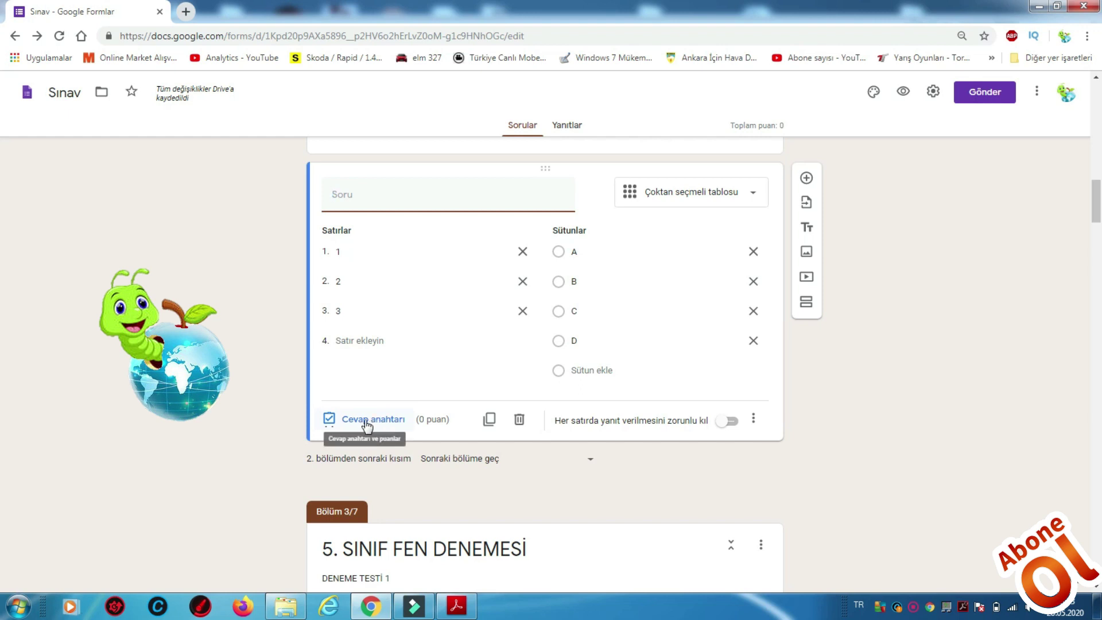
pyautogui.click(365, 422)
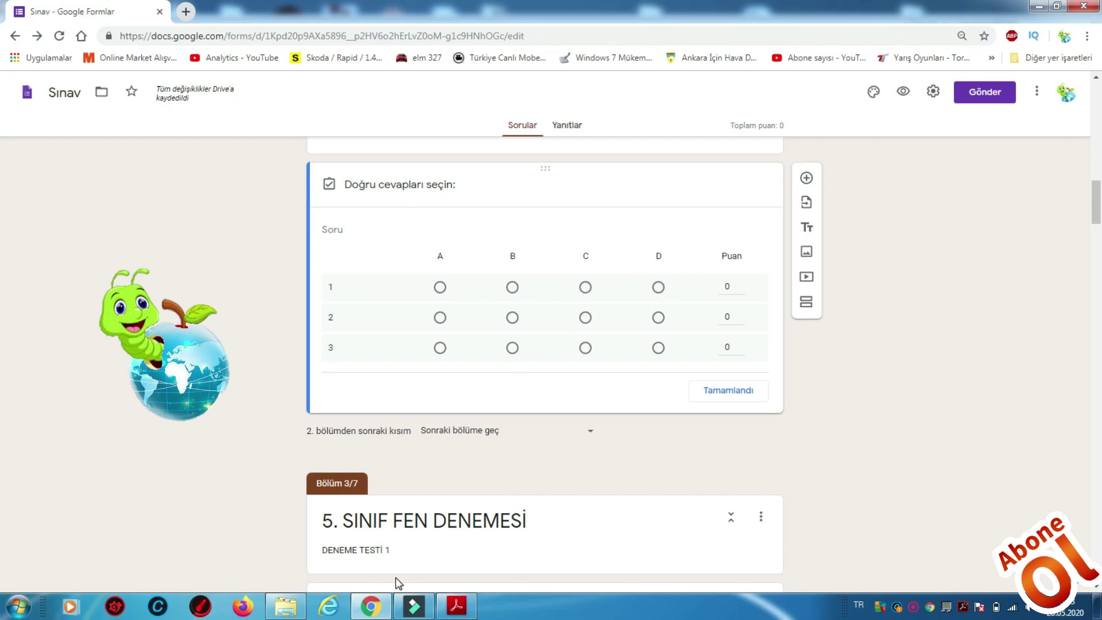
# Look up questions 1 to 3 in the answer list image in Windows Photo Viewer and mark D, A and C as their correct answers
pyautogui.click(285, 608)
pyautogui.doubleClick(667, 109)
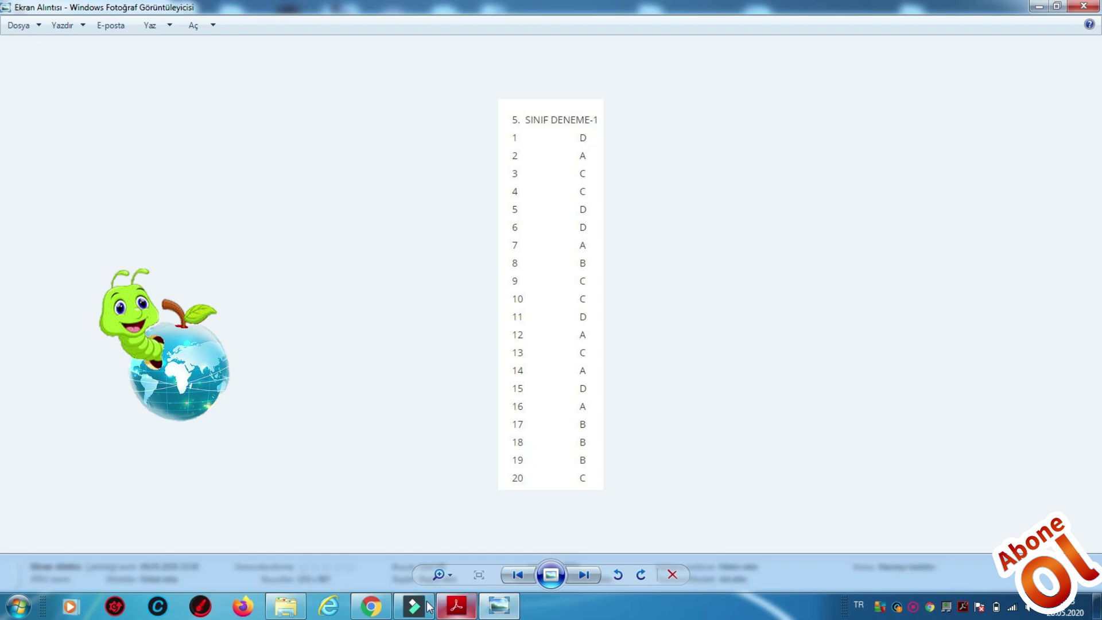
pyautogui.click(371, 606)
pyautogui.click(658, 288)
pyautogui.click(440, 304)
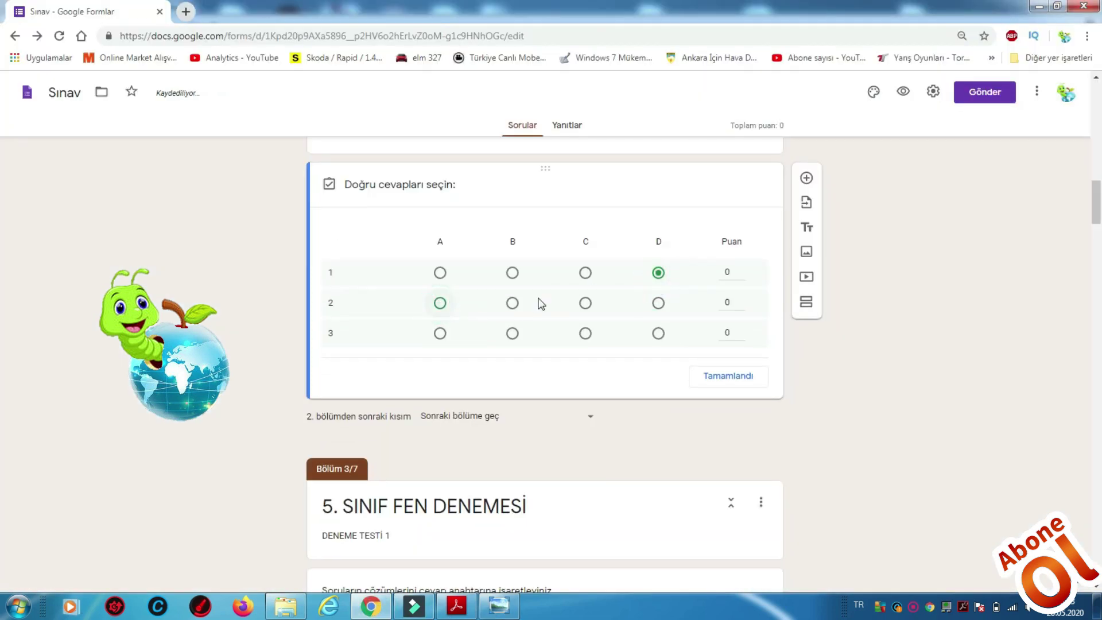
pyautogui.click(586, 334)
pyautogui.click(722, 377)
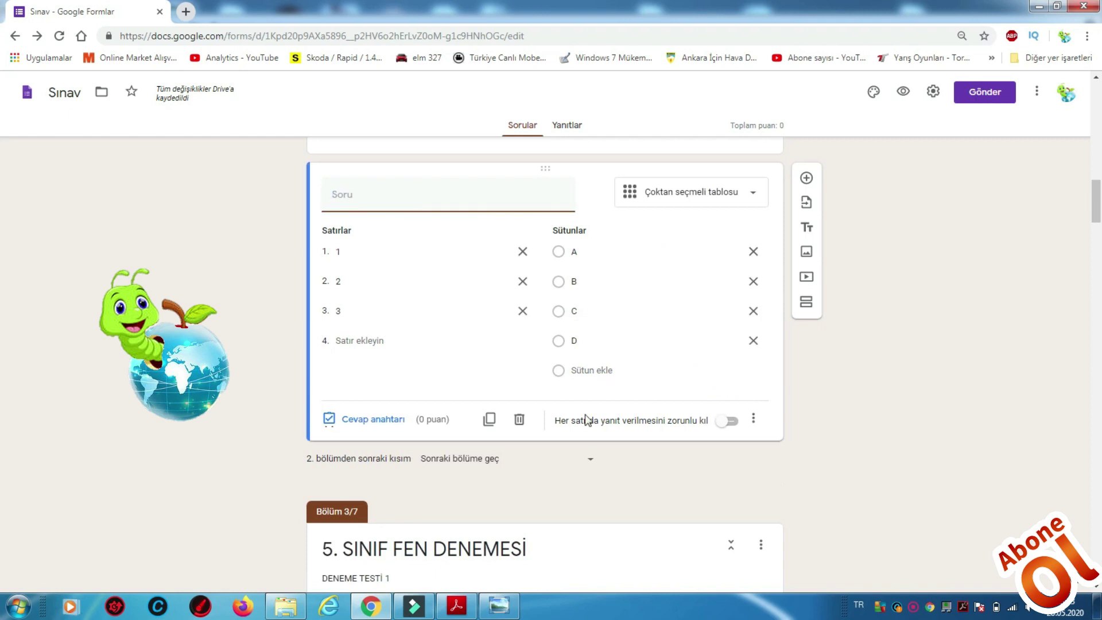
# Review the saved correct answers in the answer key of section 2's grid
pyautogui.click(383, 419)
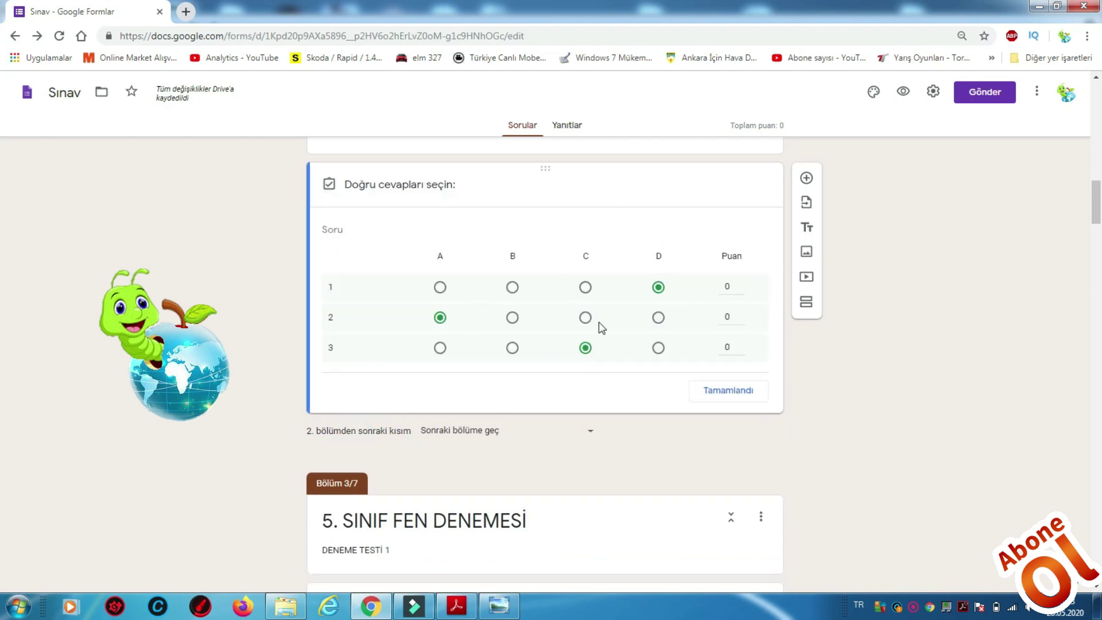
pyautogui.click(720, 393)
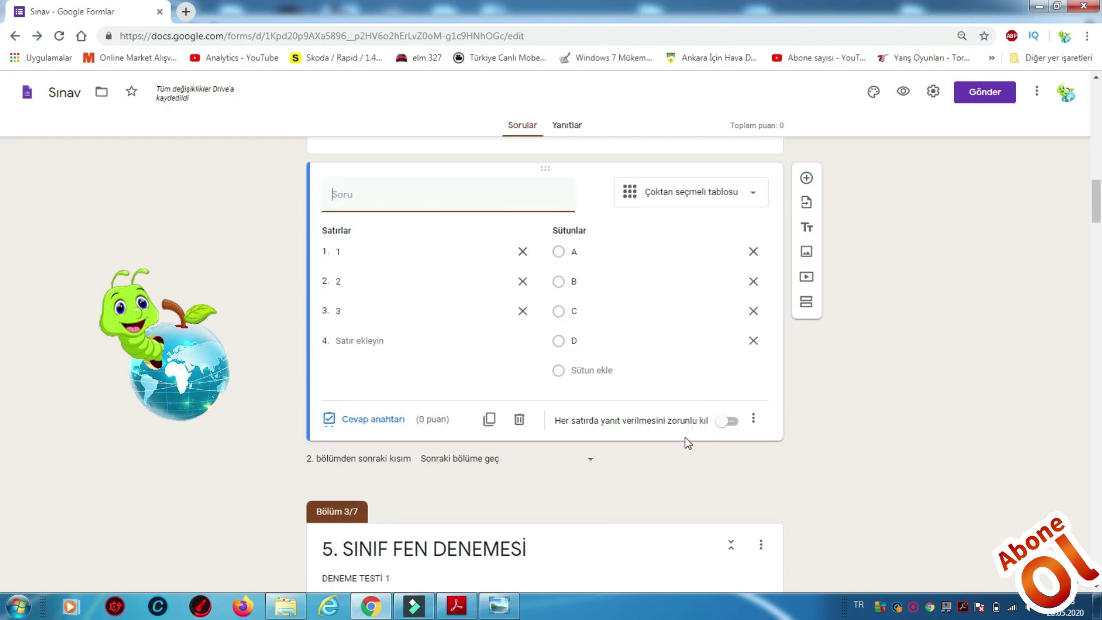
pyautogui.scroll(2, 686, 445)
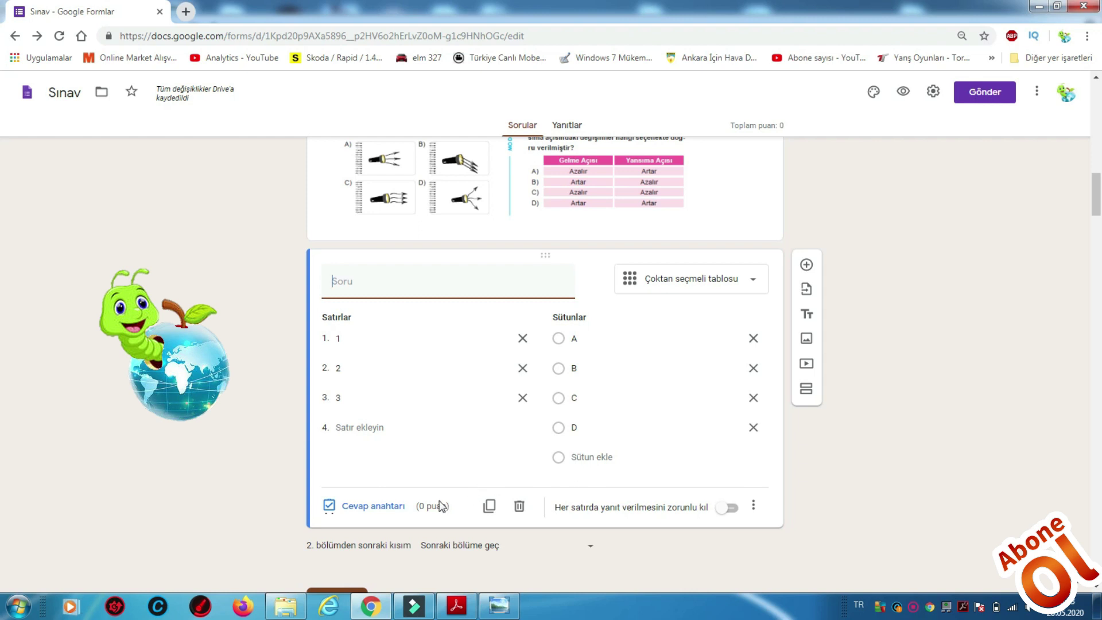
# Set the points for questions 1, 2 and 3 to 5 each in section 2's answer key
pyautogui.click(396, 508)
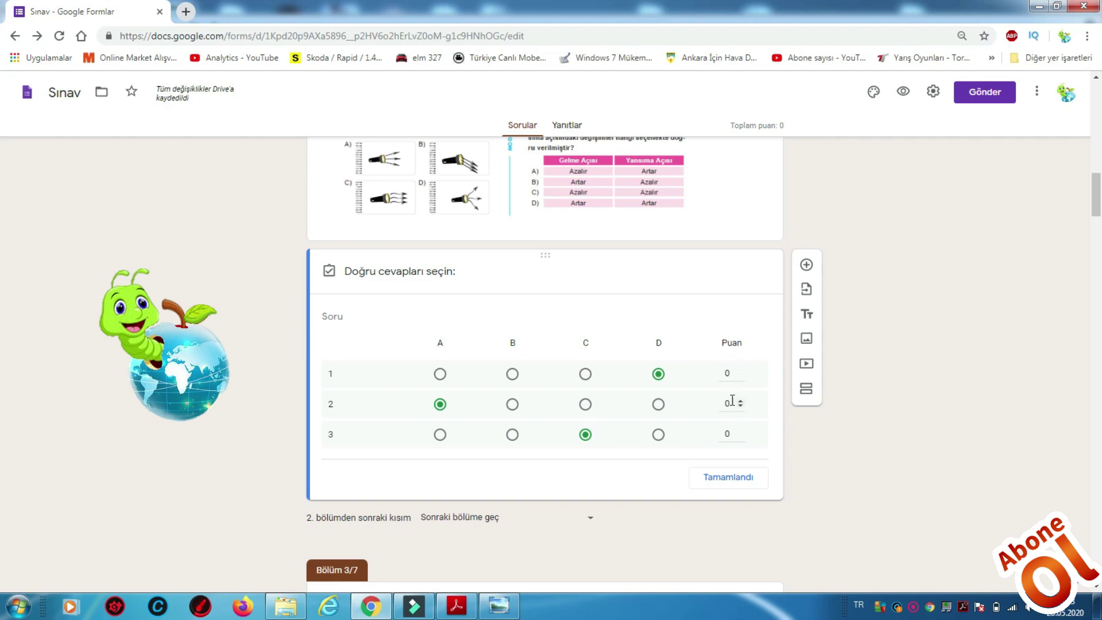
pyautogui.click(741, 371)
pyautogui.click(742, 371)
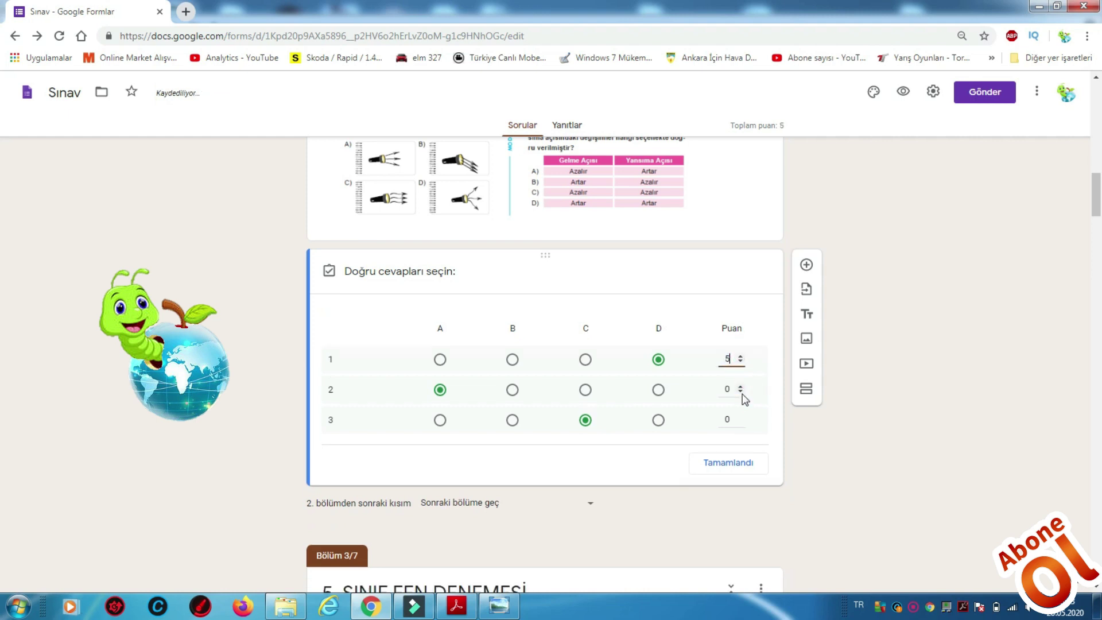
pyautogui.click(741, 387)
pyautogui.click(741, 387)
pyautogui.click(740, 387)
pyautogui.click(741, 387)
pyautogui.click(740, 386)
pyautogui.click(741, 417)
pyautogui.click(741, 417)
pyautogui.click(742, 417)
pyautogui.click(741, 417)
pyautogui.click(741, 417)
# In section 3's answer key, mark C, D and D as correct for questions 4, 5 and 6, following the answer list image
pyautogui.scroll(-10, 804, 487)
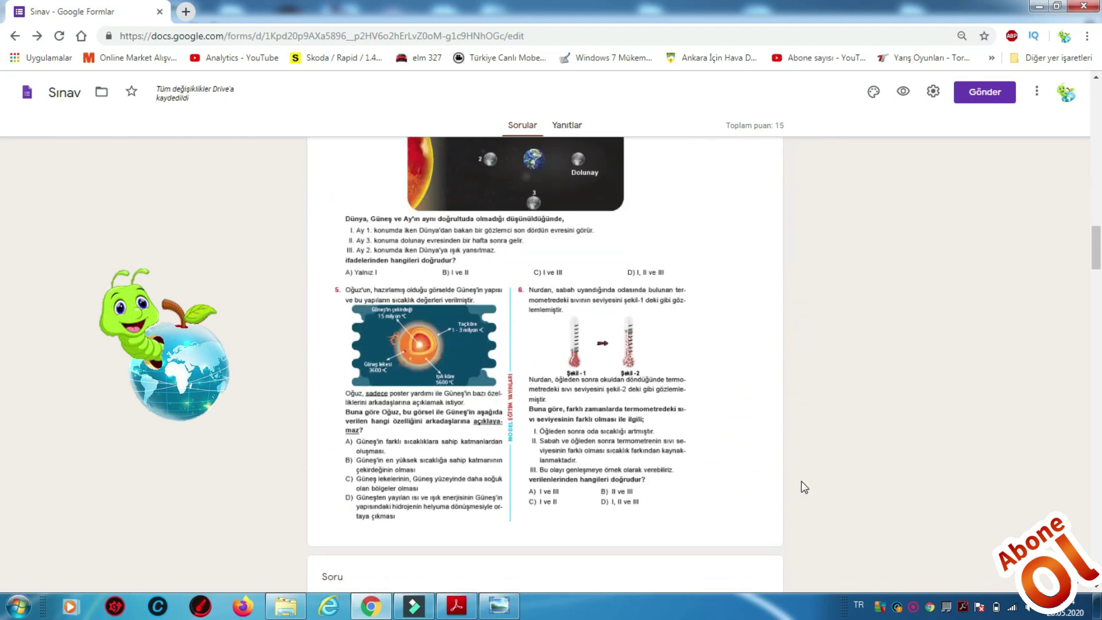
pyautogui.scroll(-5, 801, 481)
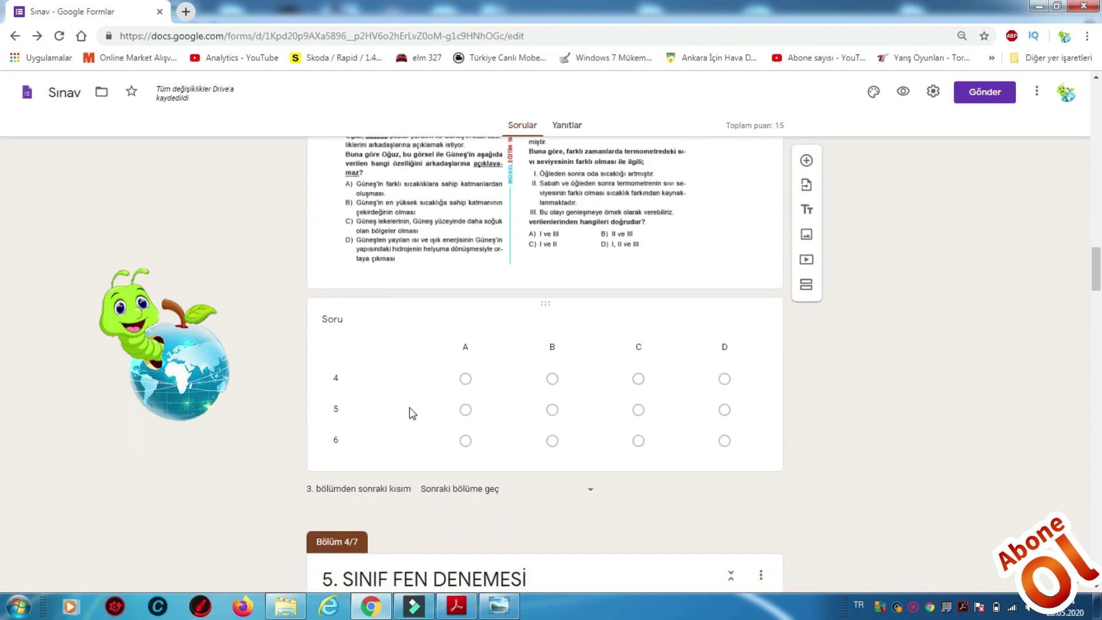
pyautogui.click(411, 414)
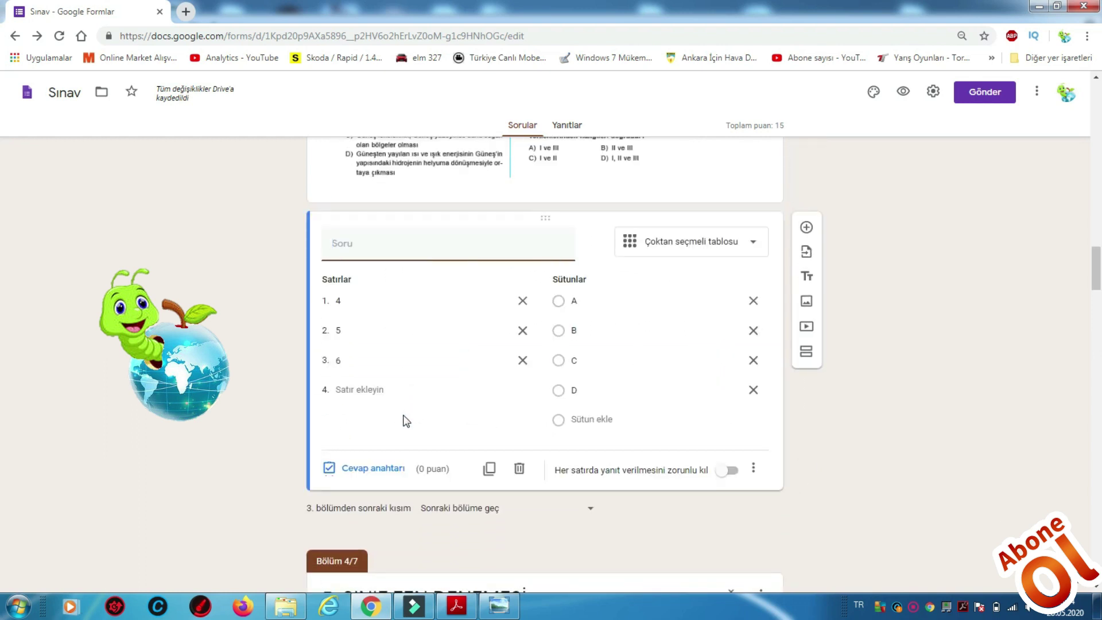
pyautogui.click(384, 470)
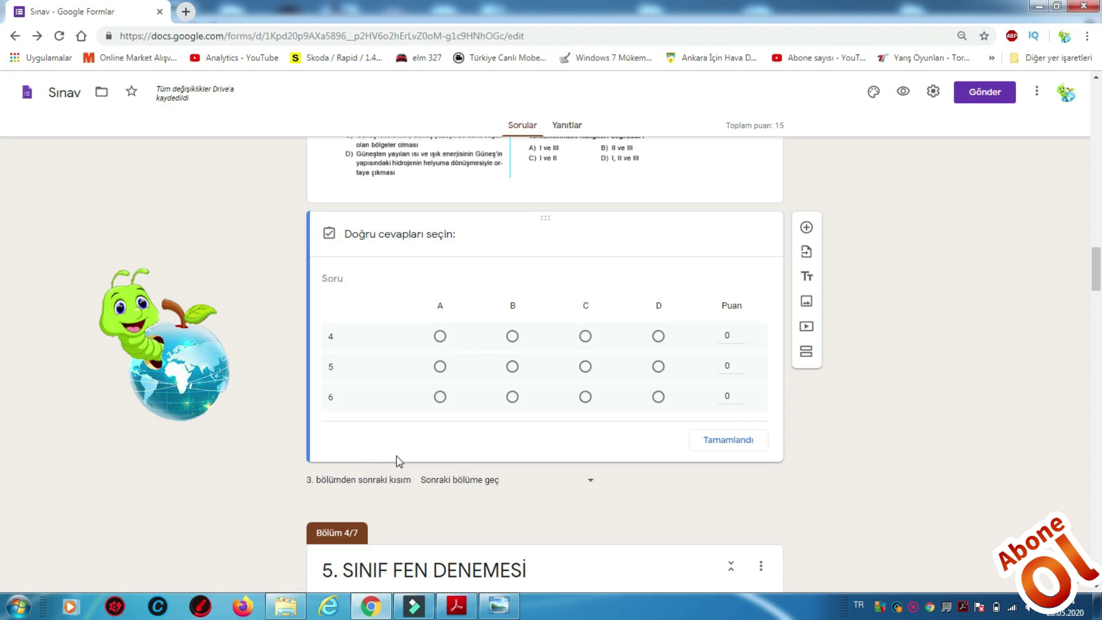
pyautogui.click(499, 607)
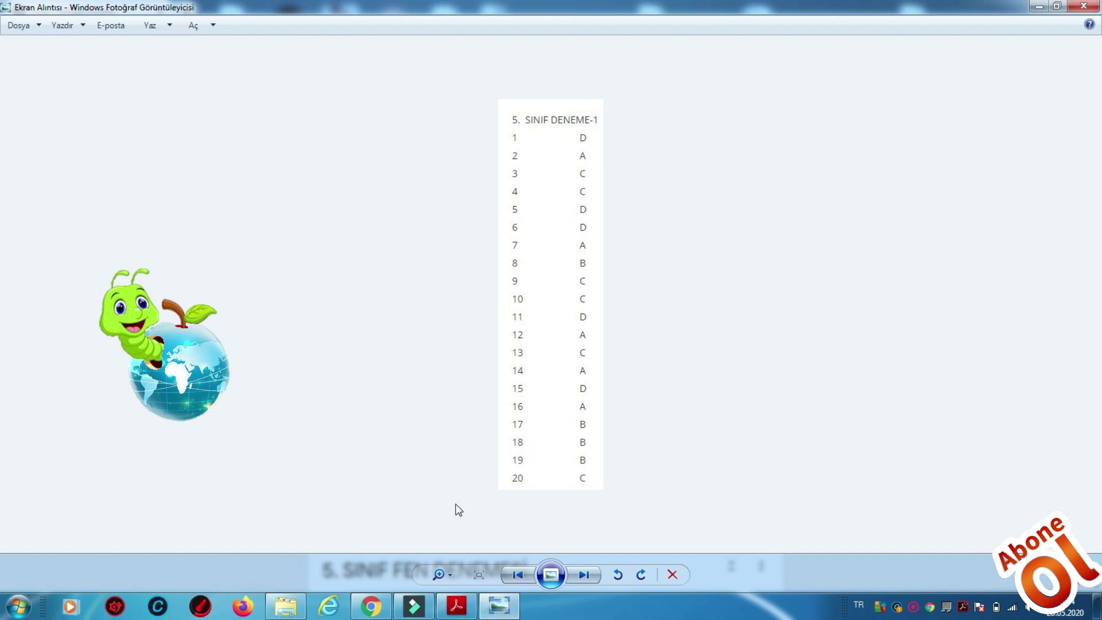
pyautogui.click(371, 606)
pyautogui.click(585, 337)
pyautogui.click(659, 353)
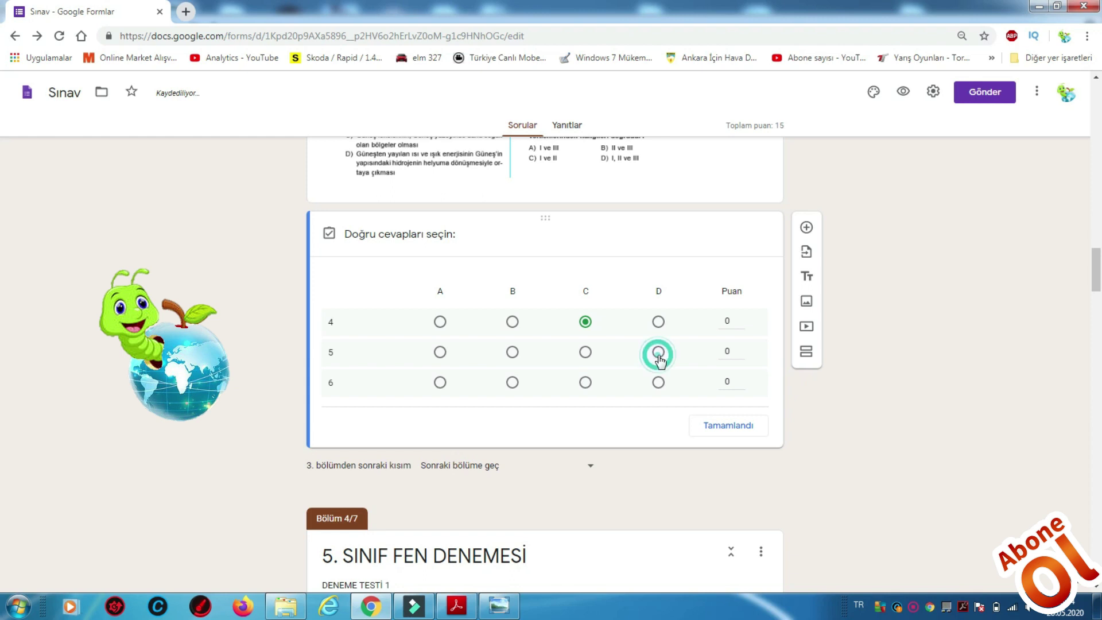
pyautogui.click(658, 383)
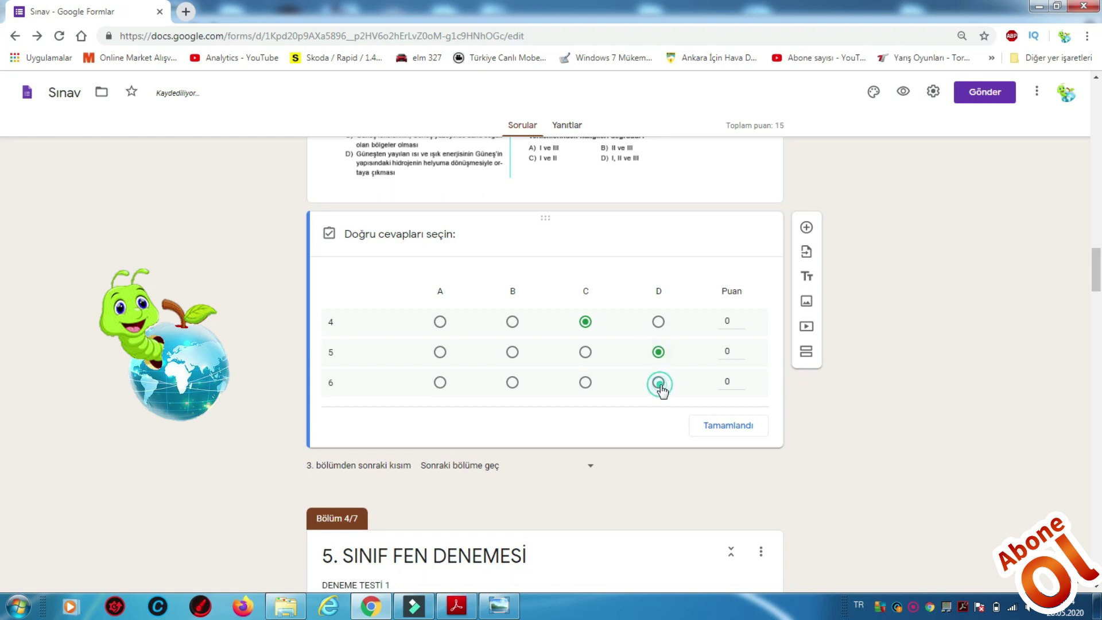
# Set the points for questions 4, 5 and 6 to 5 each and finish section 3's answer key
pyautogui.click(741, 319)
pyautogui.click(741, 319)
pyautogui.click(740, 319)
pyautogui.click(741, 348)
pyautogui.click(741, 349)
pyautogui.click(740, 348)
pyautogui.click(741, 348)
pyautogui.click(741, 348)
pyautogui.click(741, 379)
pyautogui.click(740, 379)
pyautogui.click(741, 379)
pyautogui.click(741, 379)
pyautogui.click(741, 379)
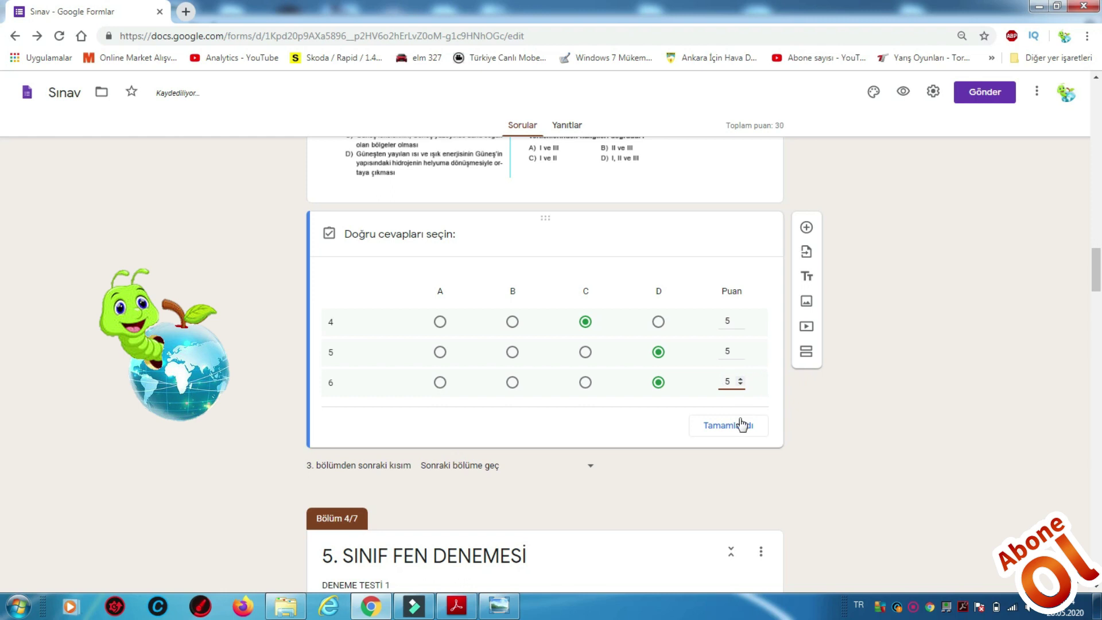
pyautogui.click(742, 426)
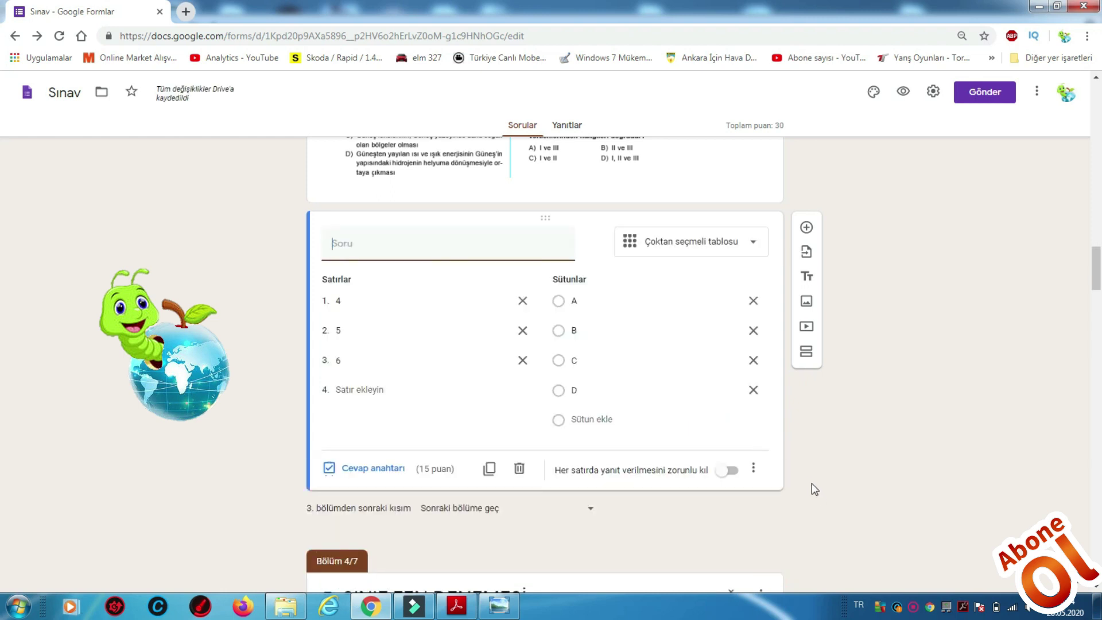
# In section 4's answer key, mark A, B and C as correct for questions 7, 8 and 9, following the answer list image
pyautogui.scroll(-1, 811, 483)
pyautogui.scroll(-8, 815, 491)
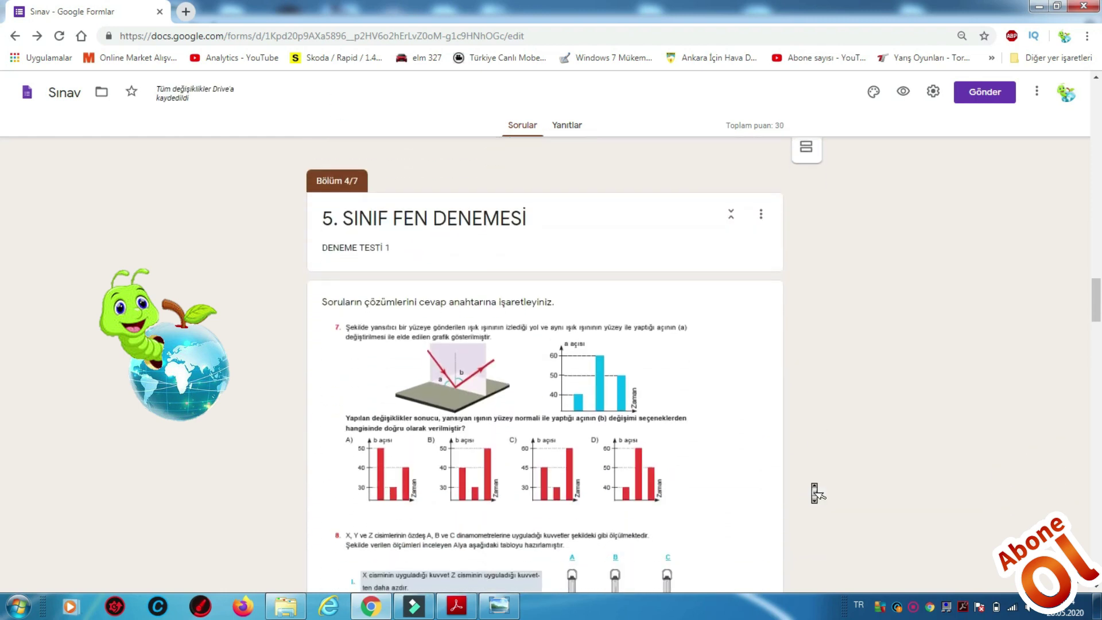
pyautogui.scroll(-7, 815, 491)
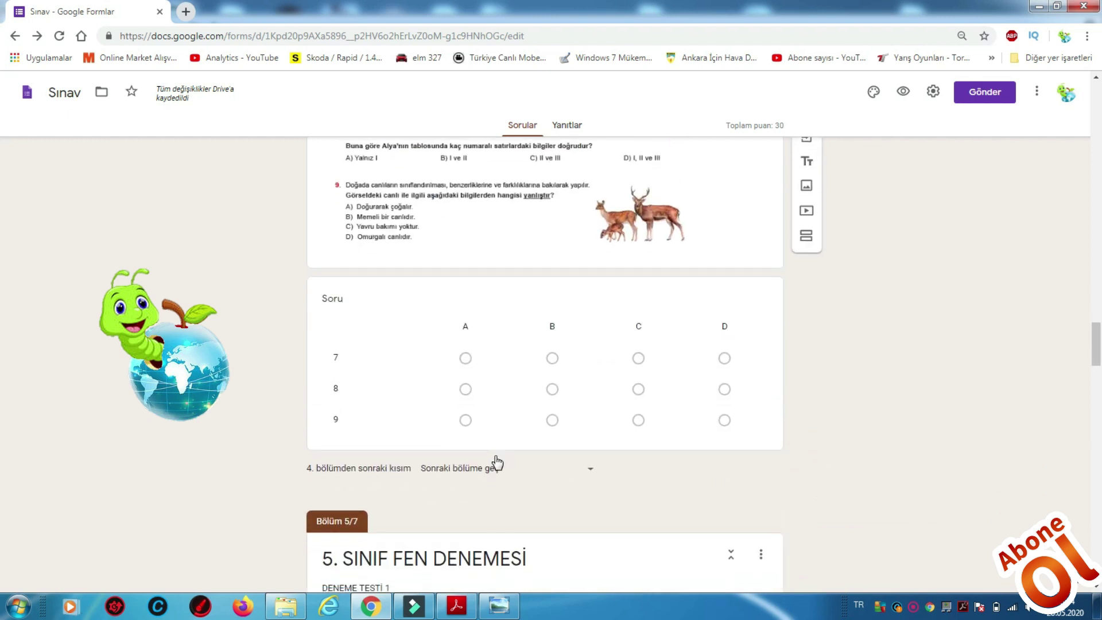
pyautogui.click(409, 408)
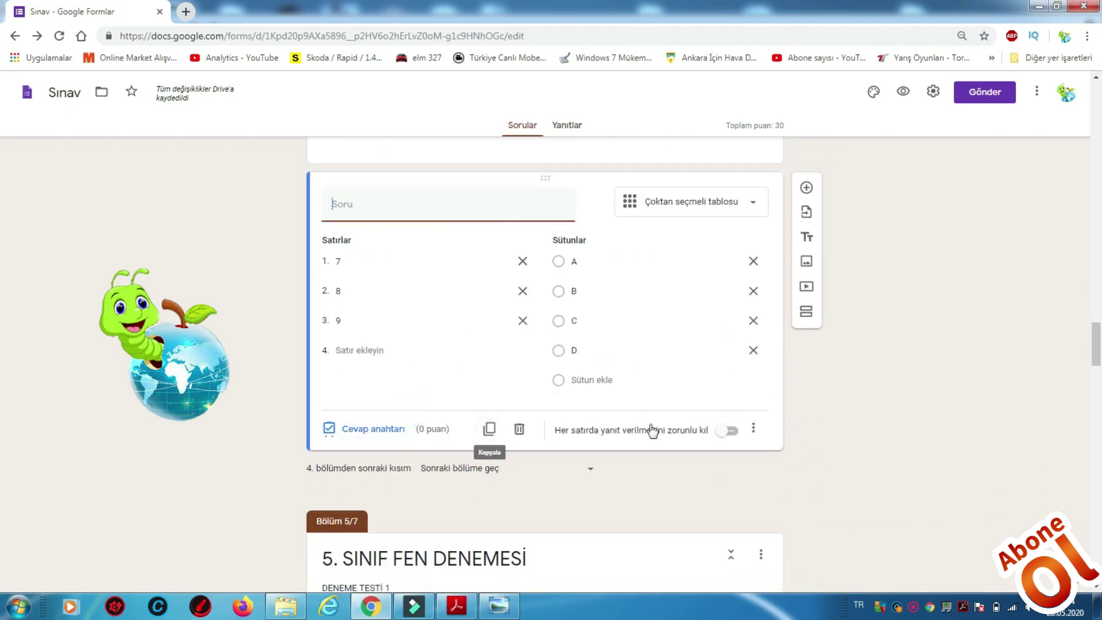
pyautogui.click(373, 429)
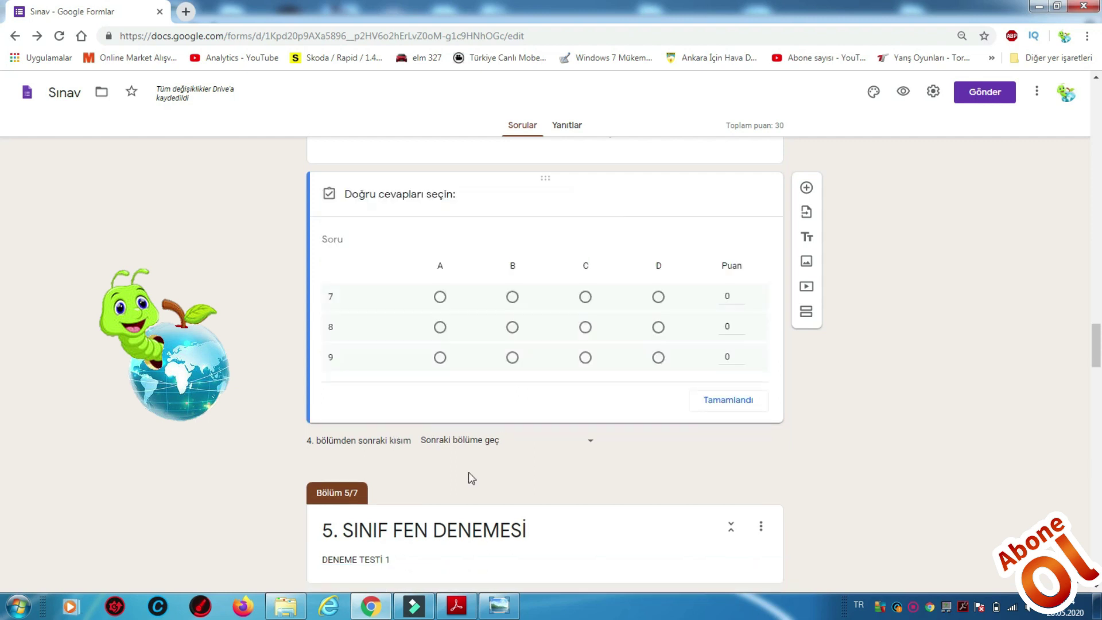
pyautogui.click(500, 608)
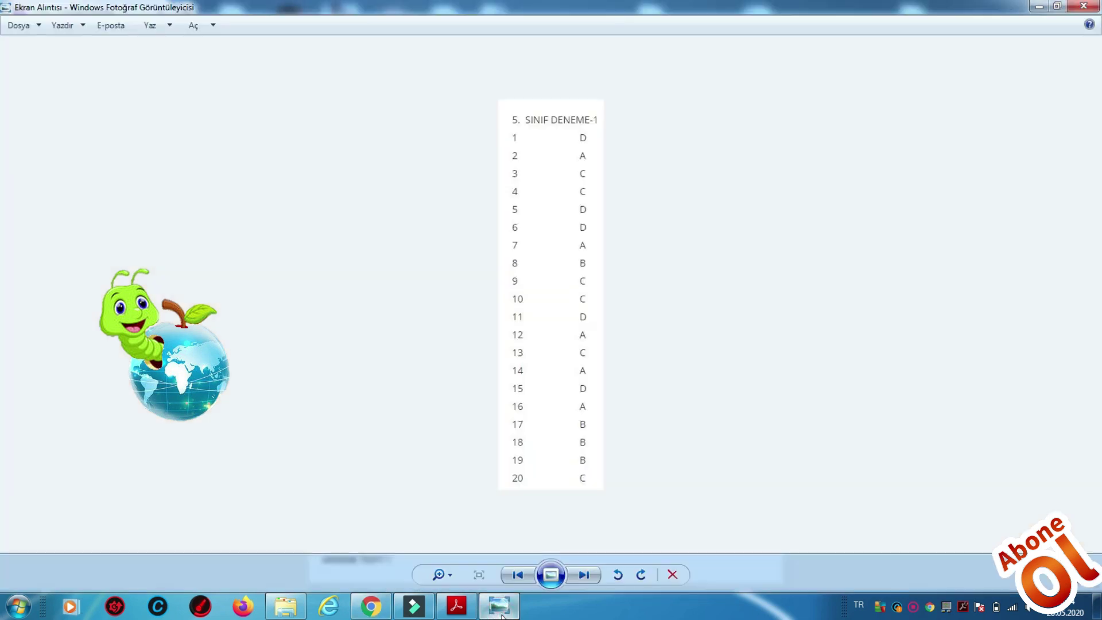
pyautogui.click(371, 607)
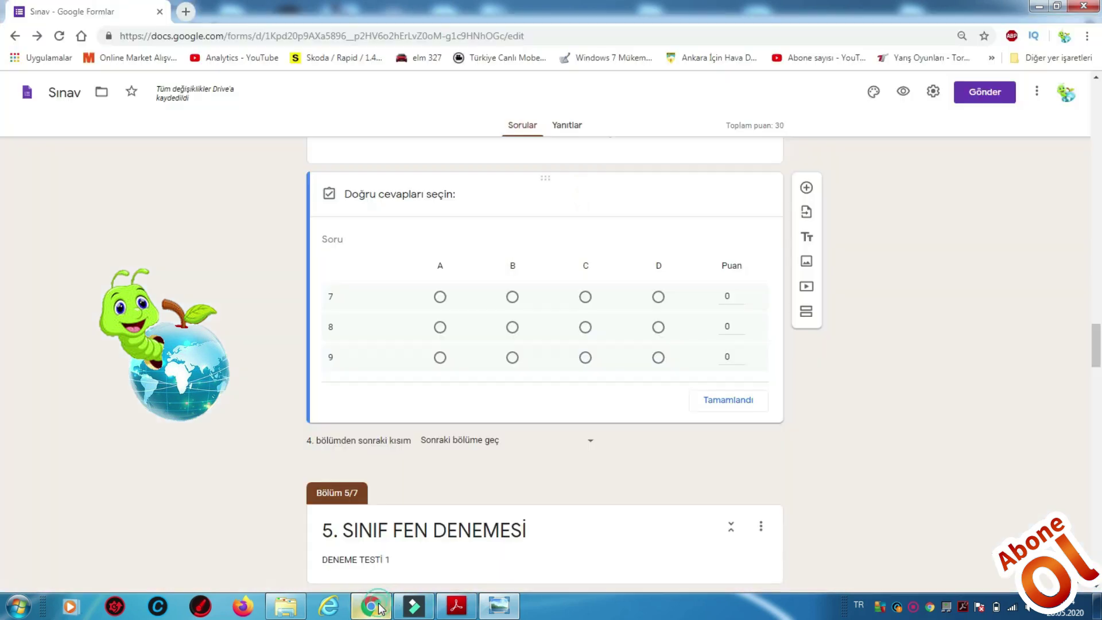
pyautogui.click(440, 297)
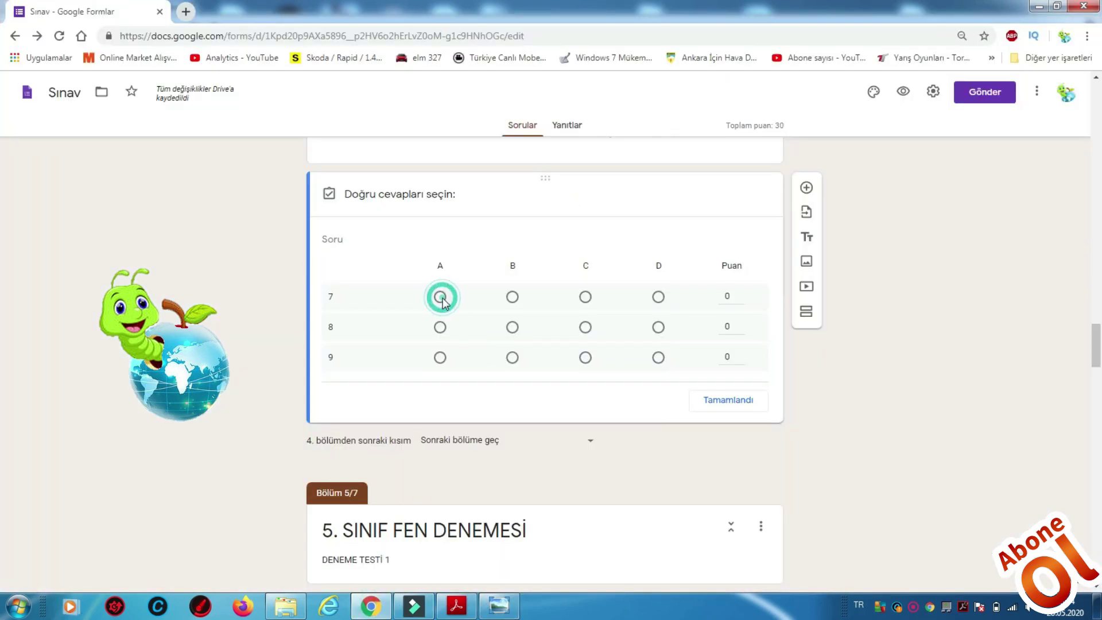
pyautogui.click(512, 312)
pyautogui.click(585, 342)
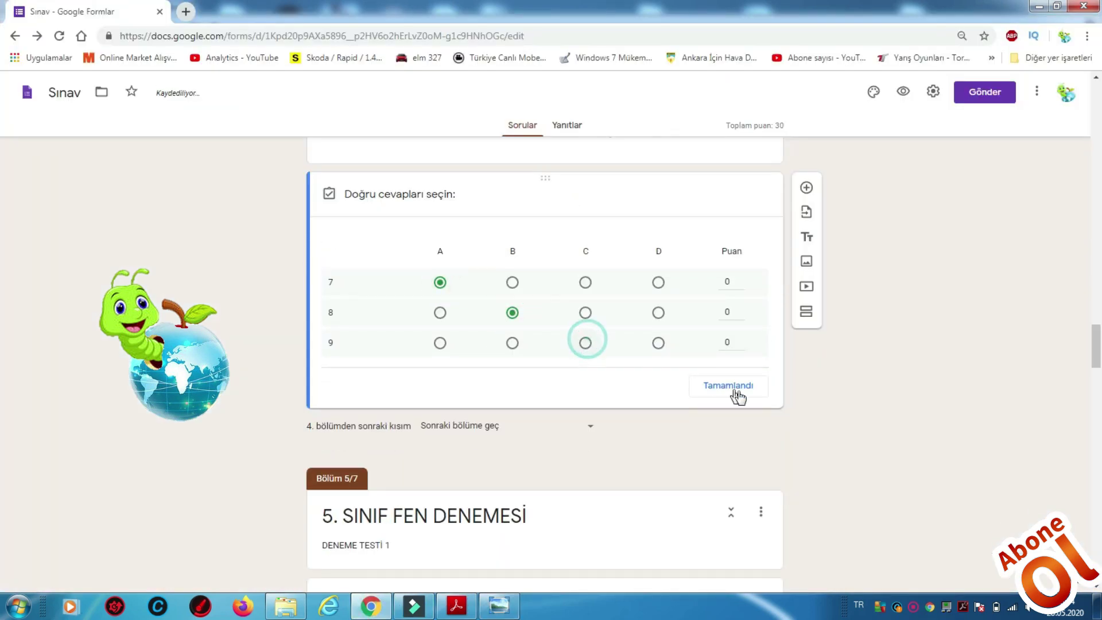
# Set the points for questions 7, 8 and 9 to 5 each and finish section 4's answer key
pyautogui.click(740, 280)
pyautogui.click(740, 280)
pyautogui.click(741, 280)
pyautogui.click(740, 279)
pyautogui.click(740, 280)
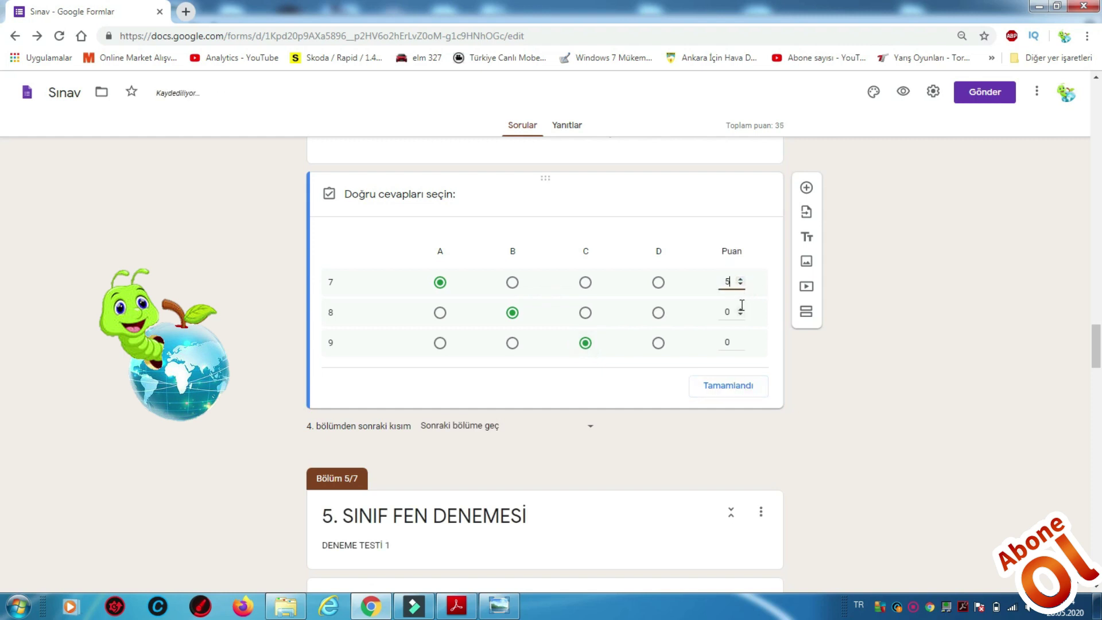
pyautogui.click(741, 310)
pyautogui.click(740, 310)
pyautogui.click(741, 310)
pyautogui.click(741, 310)
pyautogui.click(740, 310)
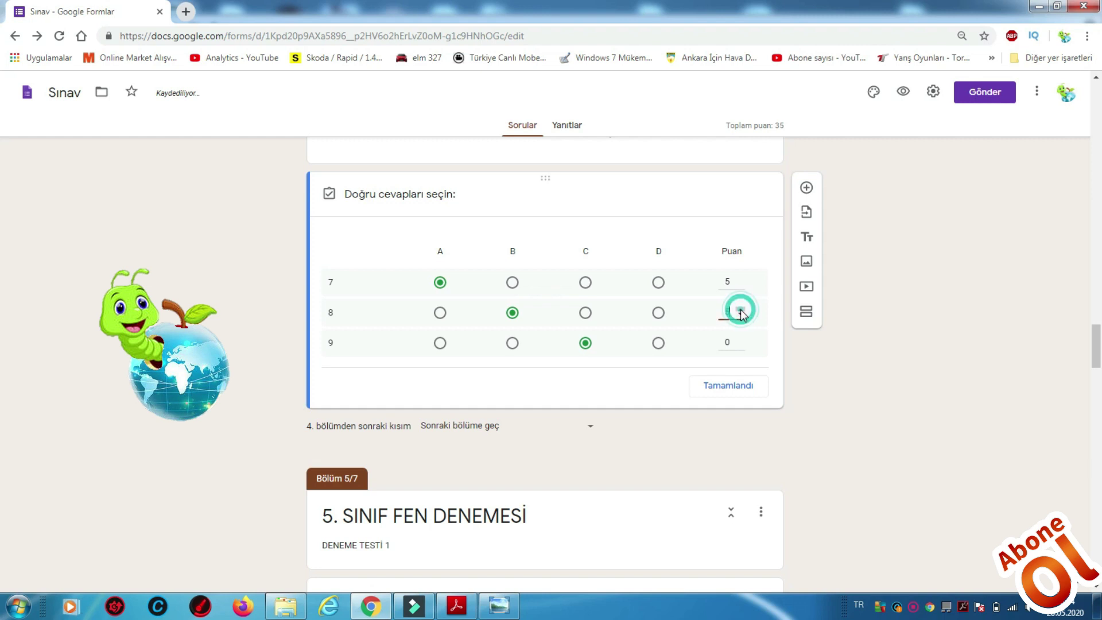
pyautogui.click(741, 339)
pyautogui.click(740, 340)
pyautogui.click(740, 339)
pyautogui.click(740, 339)
pyautogui.click(740, 339)
pyautogui.click(736, 387)
# In section 5's answer key, mark C, D, A and C as correct for questions 10 to 13, following the answer list image
pyautogui.scroll(-5, 673, 459)
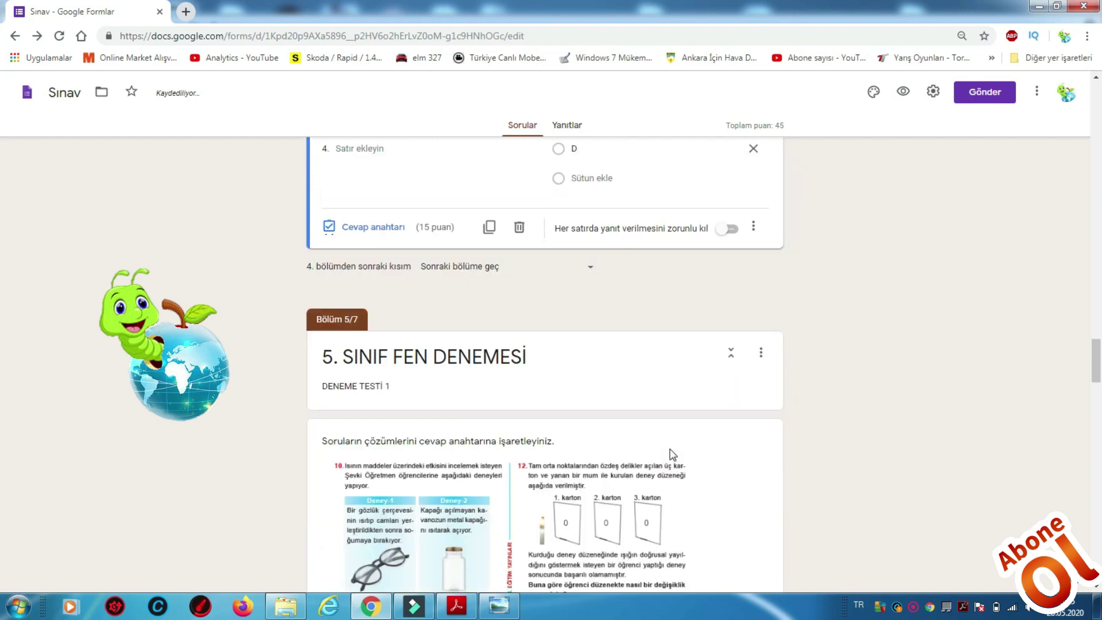
pyautogui.scroll(-10, 673, 458)
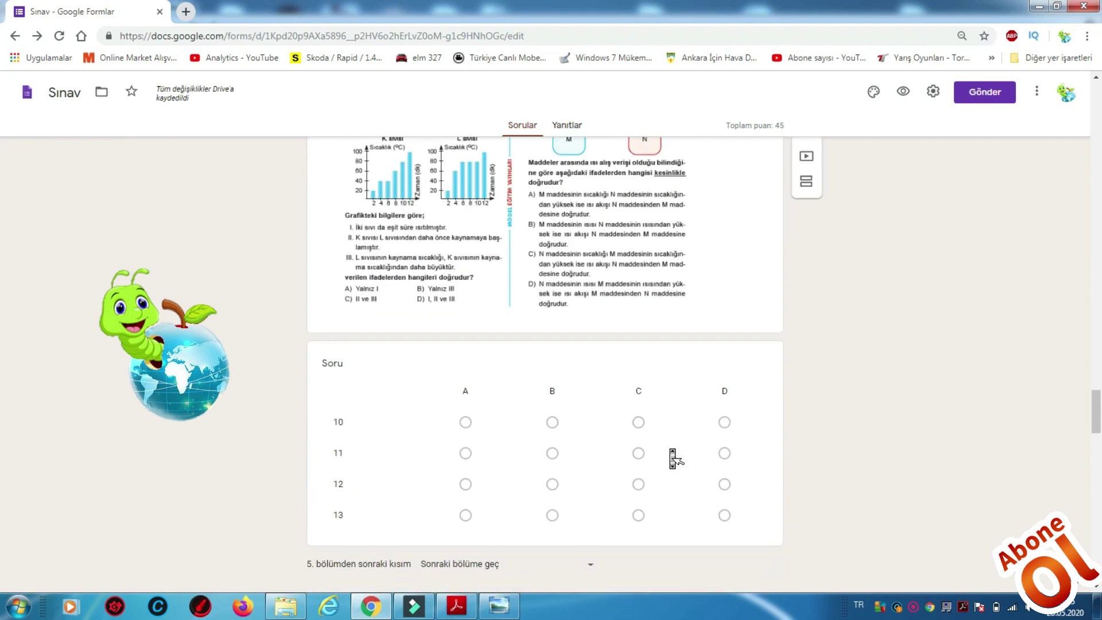
pyautogui.click(426, 457)
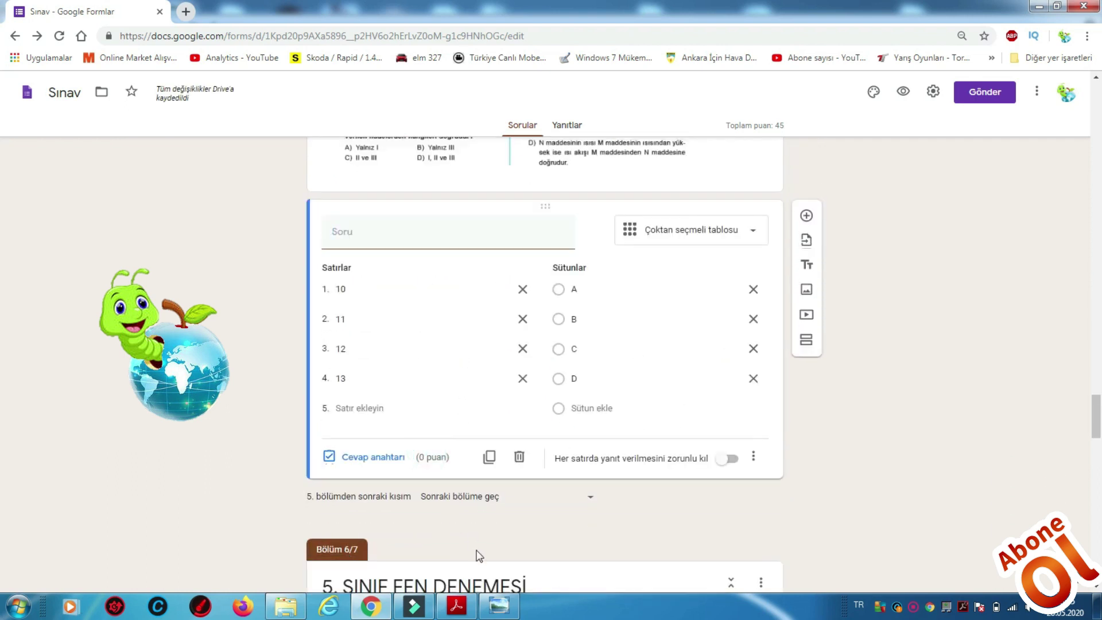
pyautogui.click(499, 606)
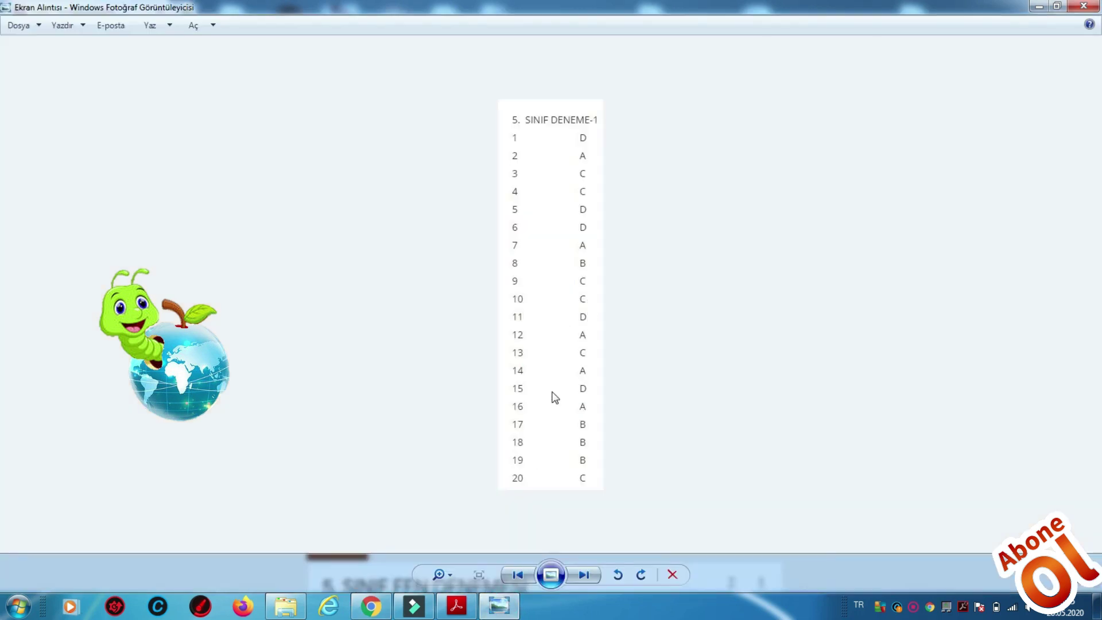
pyautogui.click(371, 606)
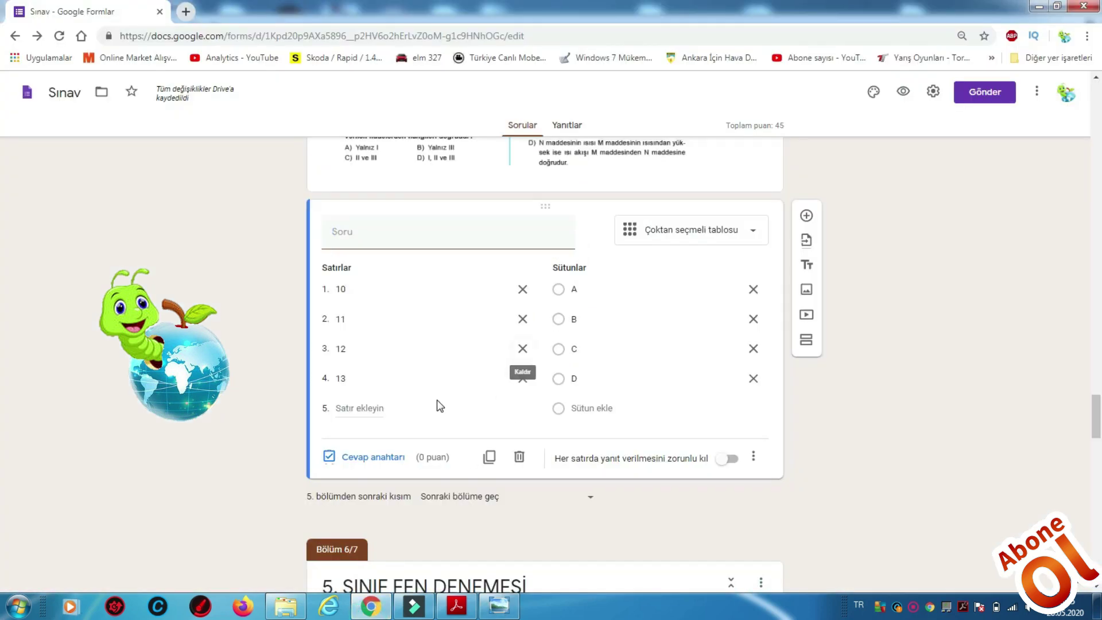
pyautogui.click(380, 457)
pyautogui.click(585, 325)
pyautogui.click(660, 348)
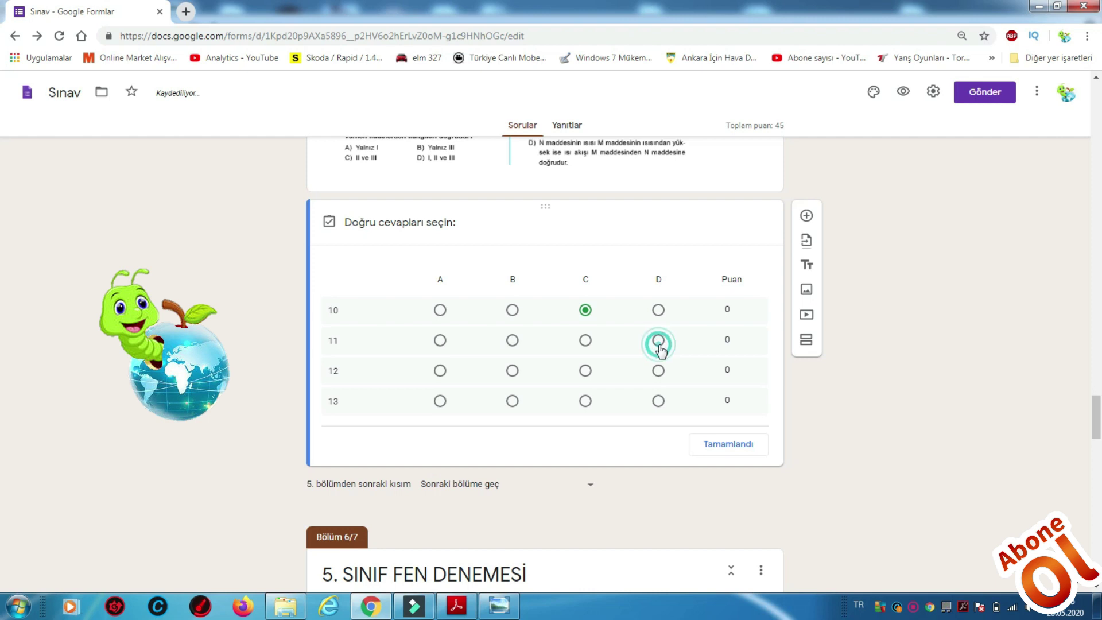
pyautogui.click(441, 374)
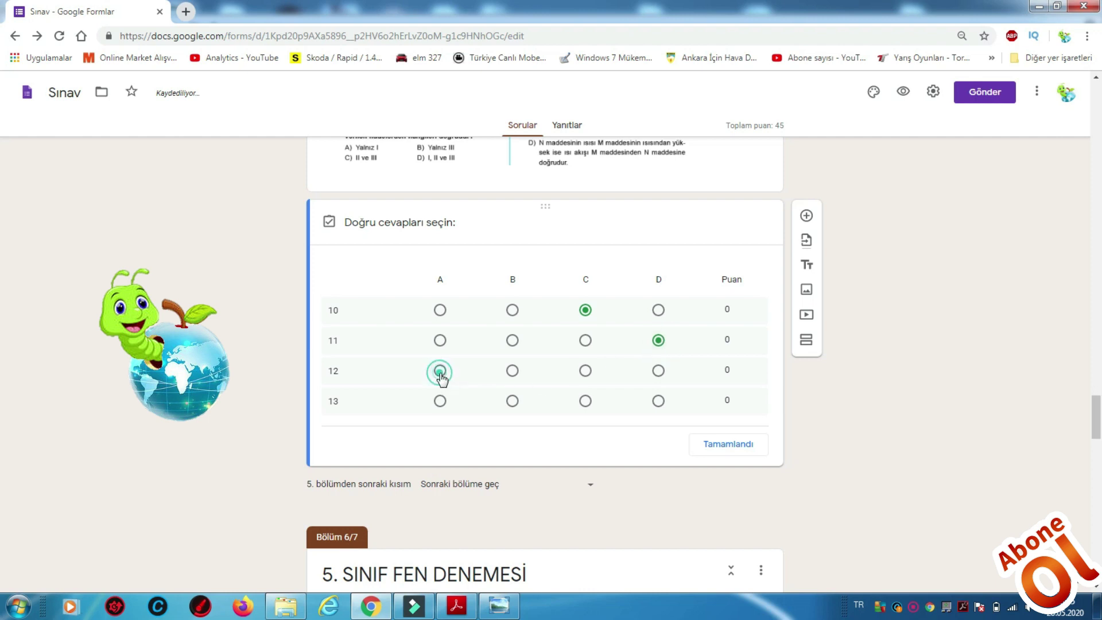
pyautogui.click(585, 402)
# Set the points for questions 10, 11, 12 and 13 to 5 each and finish section 5's answer key
pyautogui.click(741, 307)
pyautogui.click(740, 307)
pyautogui.click(740, 307)
pyautogui.click(740, 307)
pyautogui.click(740, 307)
pyautogui.click(741, 337)
pyautogui.click(740, 337)
pyautogui.click(740, 337)
pyautogui.click(740, 337)
pyautogui.click(740, 337)
pyautogui.click(741, 367)
pyautogui.click(740, 367)
pyautogui.click(741, 367)
pyautogui.click(740, 368)
pyautogui.click(740, 367)
pyautogui.click(740, 398)
pyautogui.click(740, 398)
pyautogui.click(740, 398)
pyautogui.click(740, 398)
pyautogui.click(741, 398)
pyautogui.click(729, 445)
# In section 6's answer key, mark A, D, A and B as correct for questions 14 to 17, following the answer list image
pyautogui.scroll(-7, 652, 485)
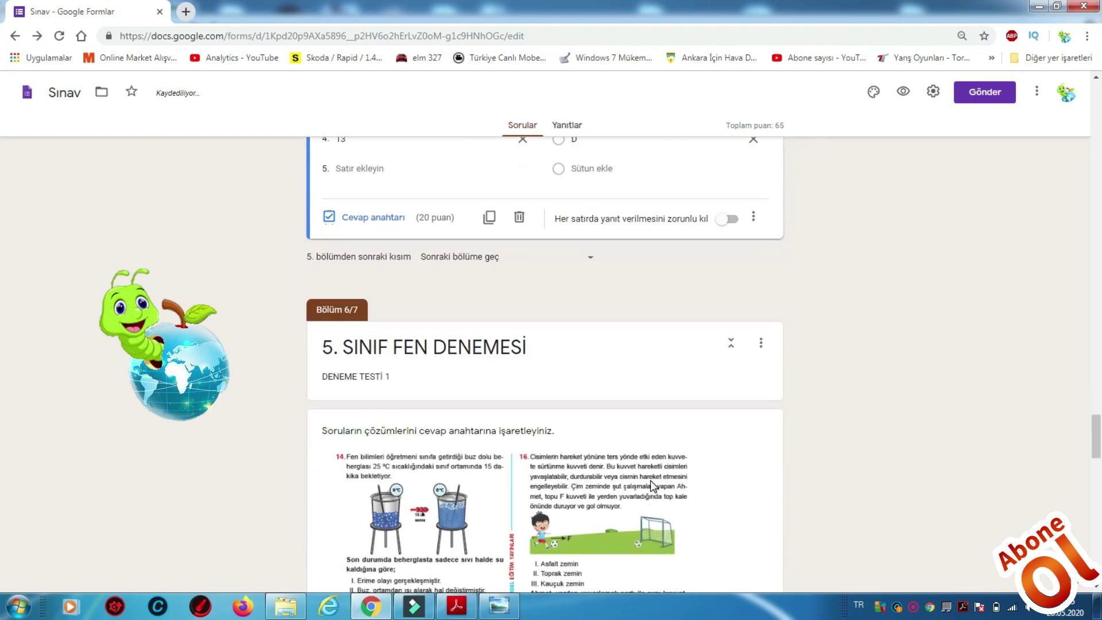
pyautogui.scroll(-8, 654, 490)
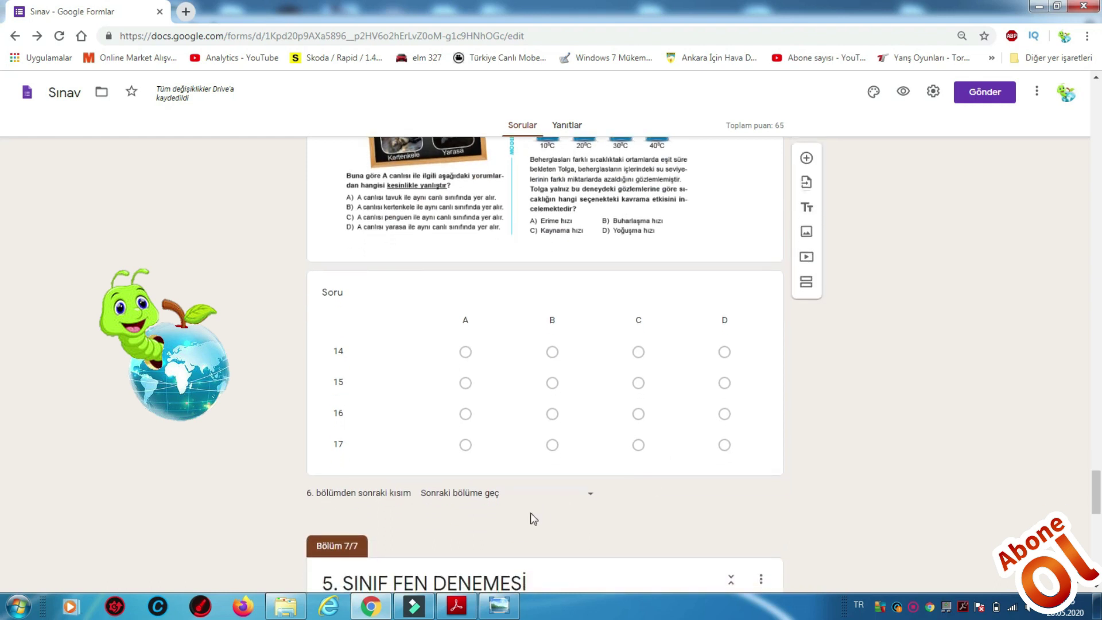
pyautogui.click(499, 606)
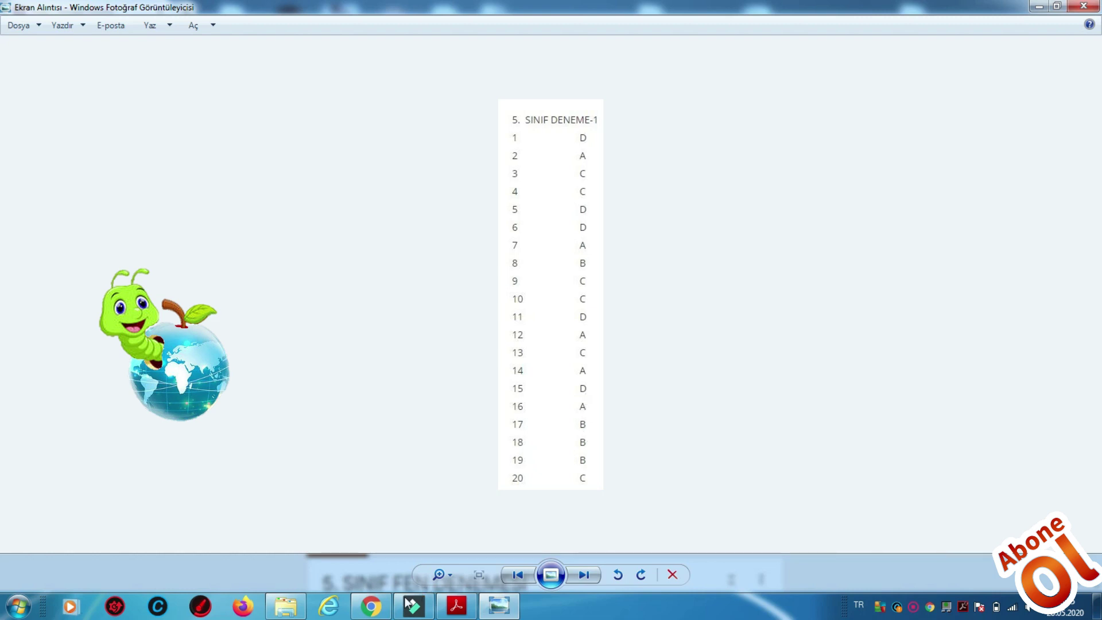
pyautogui.click(370, 605)
pyautogui.click(380, 418)
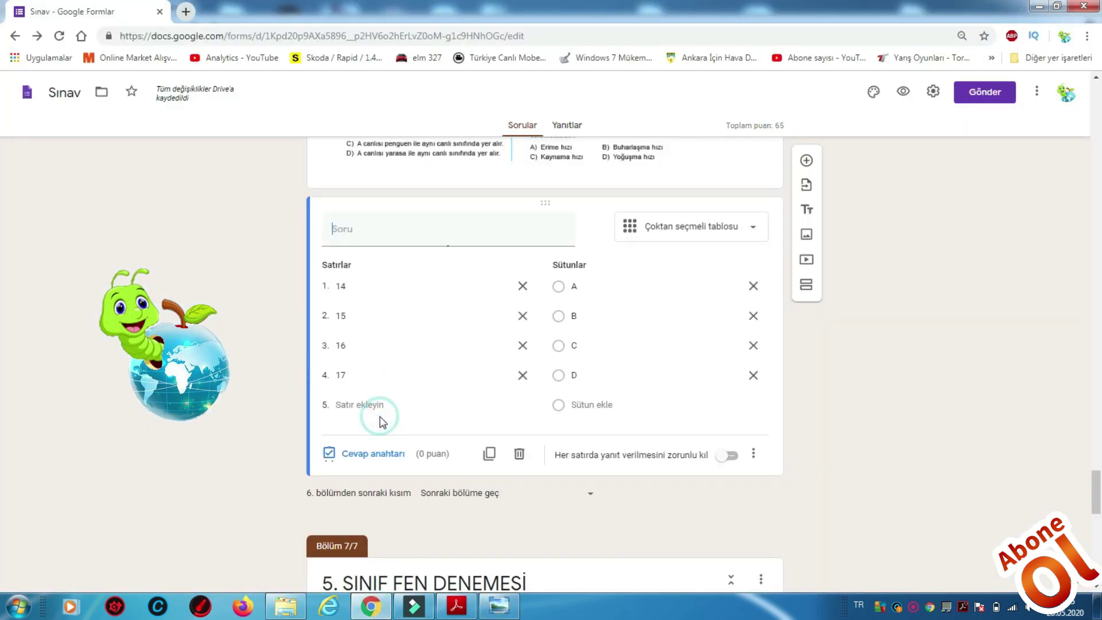
pyautogui.click(365, 453)
pyautogui.click(440, 323)
pyautogui.click(658, 340)
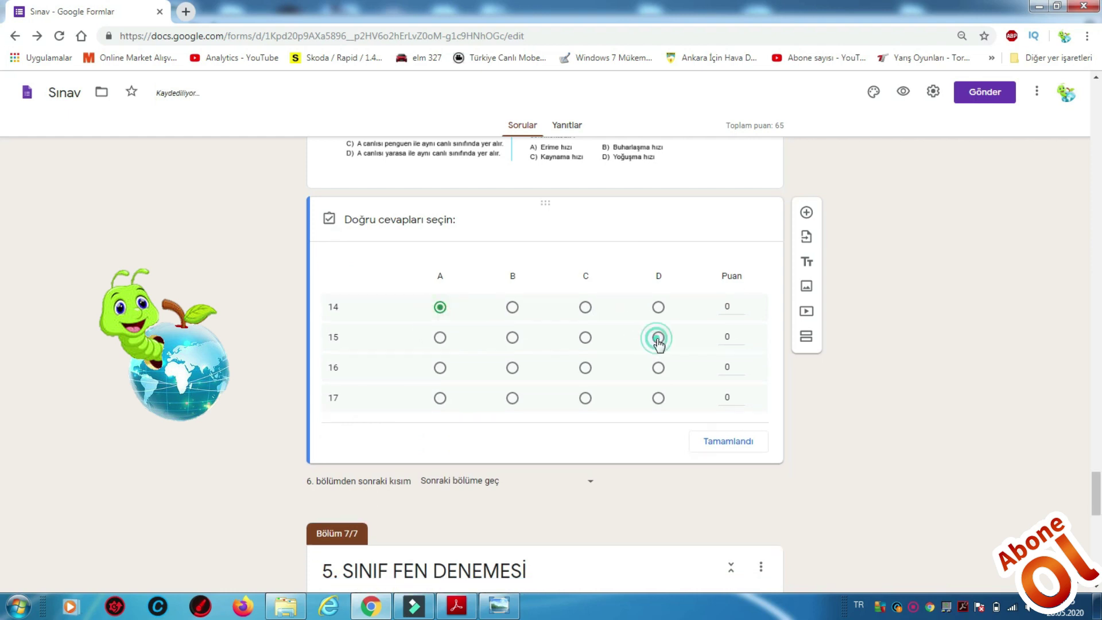
pyautogui.click(439, 368)
pyautogui.click(512, 399)
# Set the points for questions 14, 15, 16 and 17 to 5 each and finish section 6's answer key
pyautogui.click(741, 306)
pyautogui.click(741, 306)
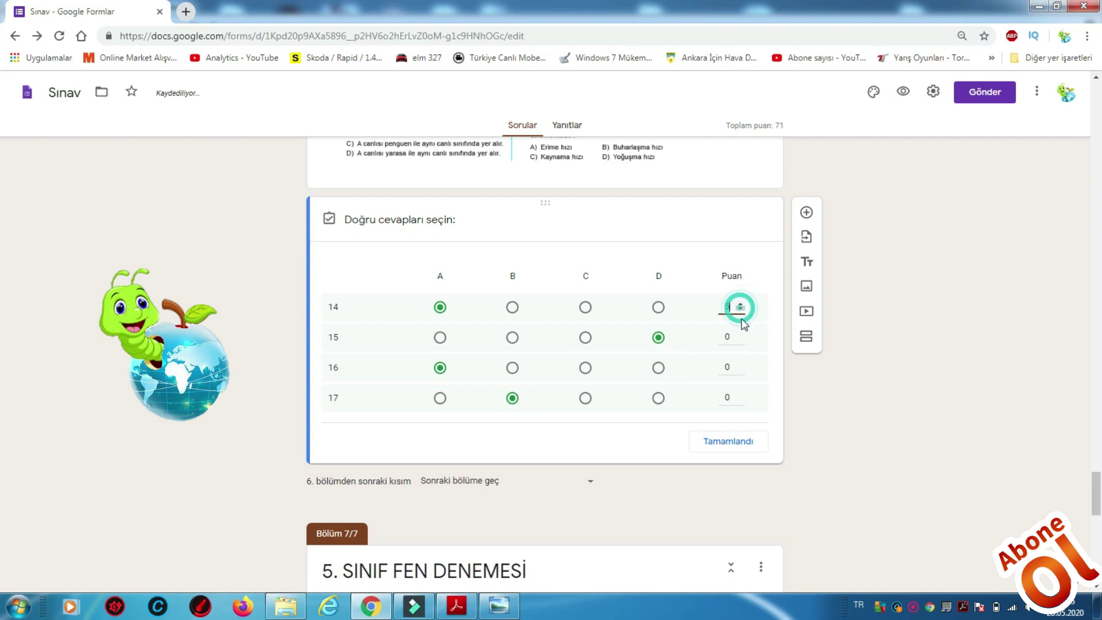
pyautogui.click(741, 334)
pyautogui.click(741, 334)
pyautogui.click(741, 334)
pyautogui.click(741, 334)
pyautogui.click(741, 335)
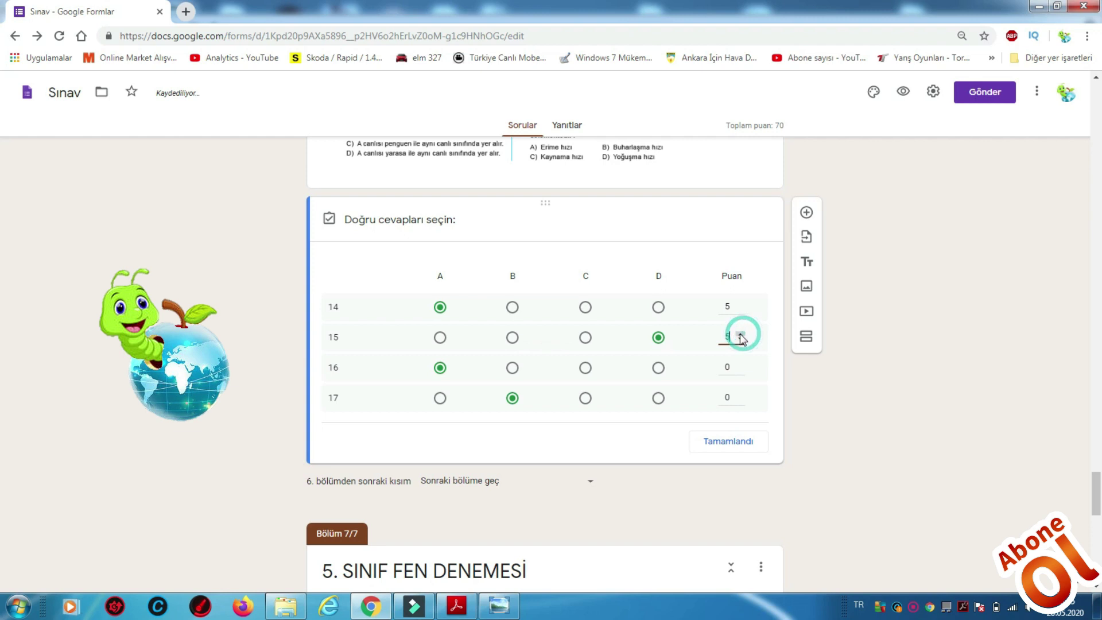
pyautogui.click(741, 364)
pyautogui.click(740, 365)
pyautogui.click(741, 364)
pyautogui.click(741, 395)
pyautogui.click(740, 395)
pyautogui.click(741, 395)
pyautogui.click(741, 394)
pyautogui.click(740, 395)
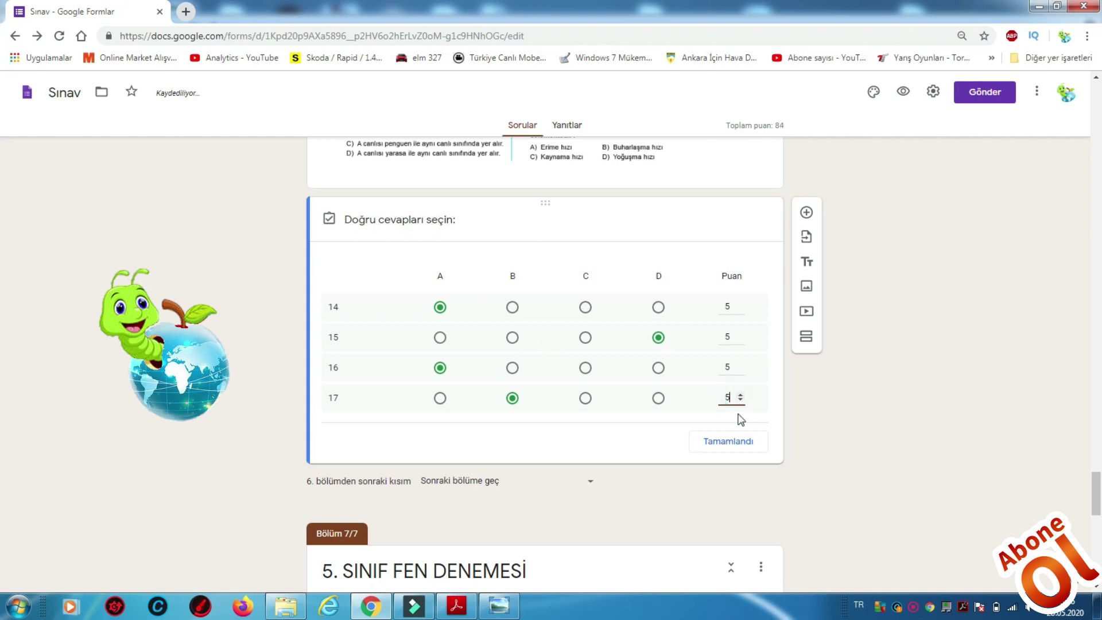
pyautogui.click(734, 444)
# In section 7's answer key, mark B, B and C as correct for questions 18, 19 and 20, following the answer list image
pyautogui.scroll(-4, 629, 479)
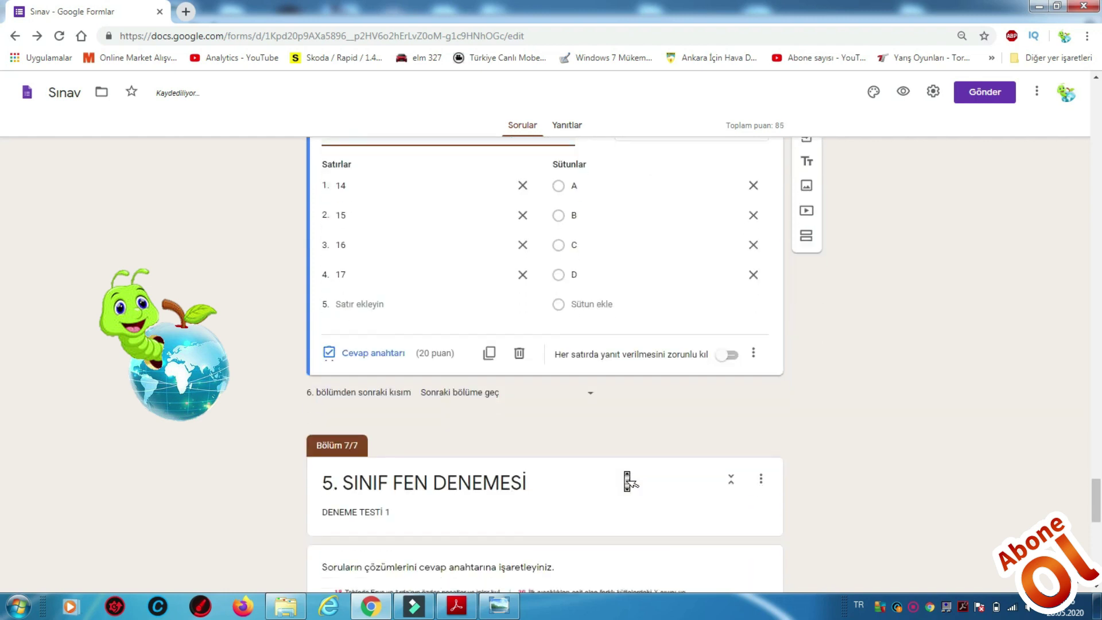
pyautogui.scroll(-8, 628, 479)
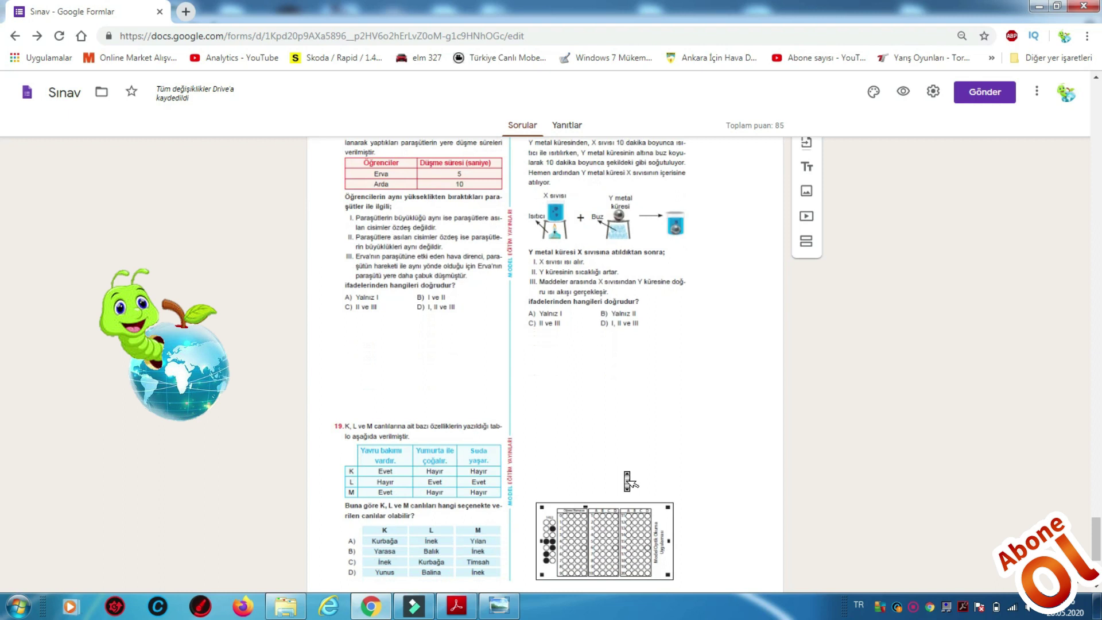
pyautogui.scroll(-2, 626, 475)
pyautogui.click(409, 502)
pyautogui.hotkey('alt', 'Tab')
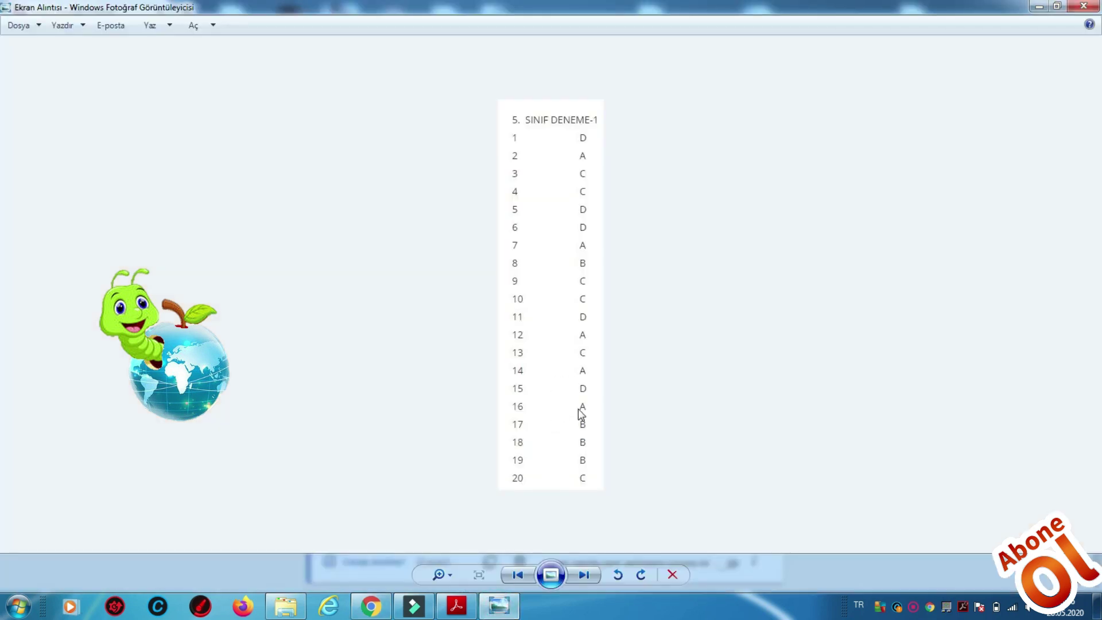
pyautogui.click(370, 606)
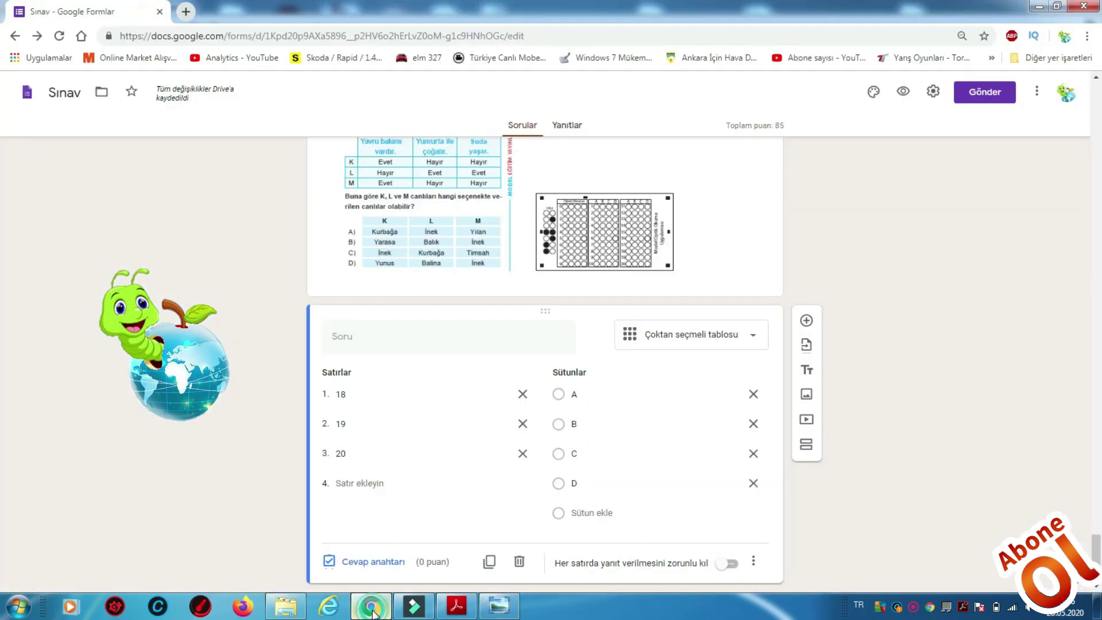
pyautogui.click(382, 562)
pyautogui.click(513, 430)
pyautogui.click(513, 457)
pyautogui.click(585, 489)
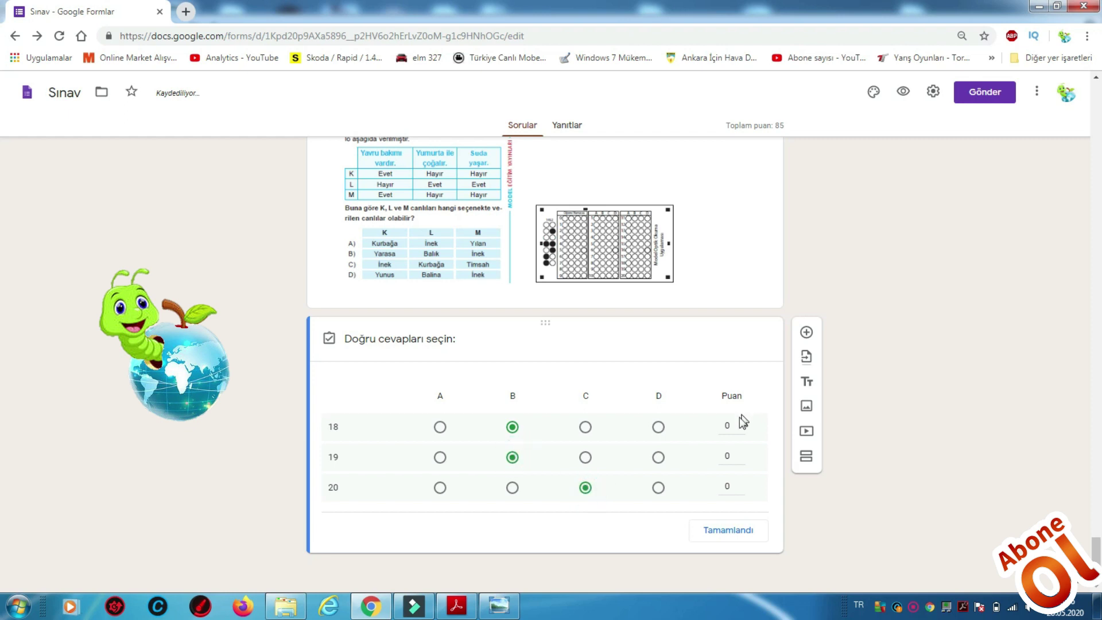
# Set the points for questions 18, 19 and 20 to 5 each and finish section 7's answer key
pyautogui.tripleClick(741, 426)
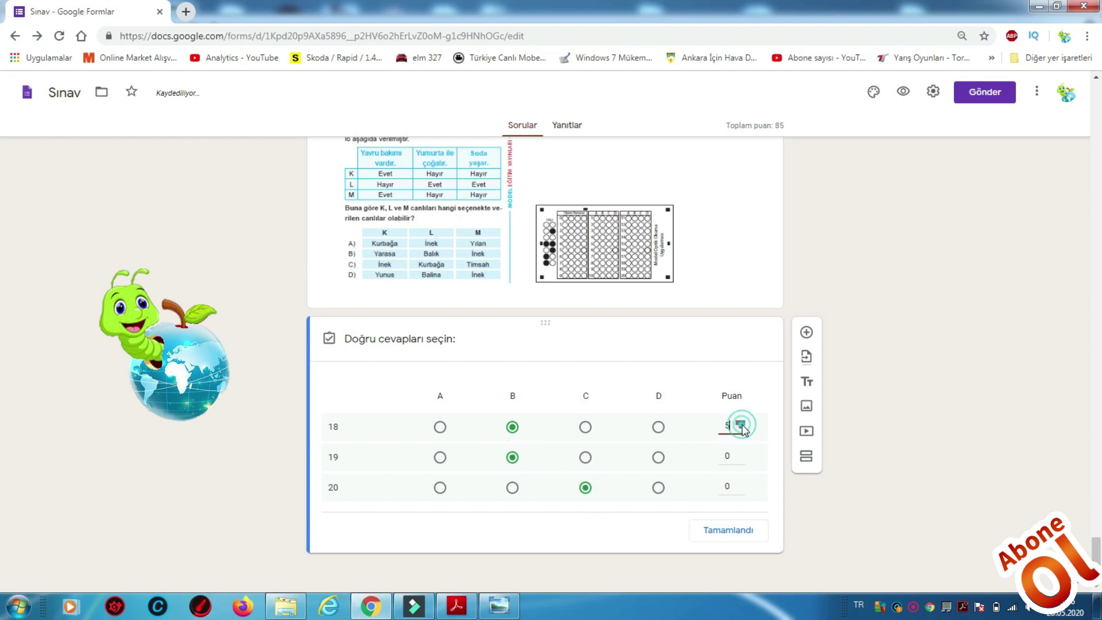
pyautogui.tripleClick(741, 455)
pyautogui.doubleClick(741, 455)
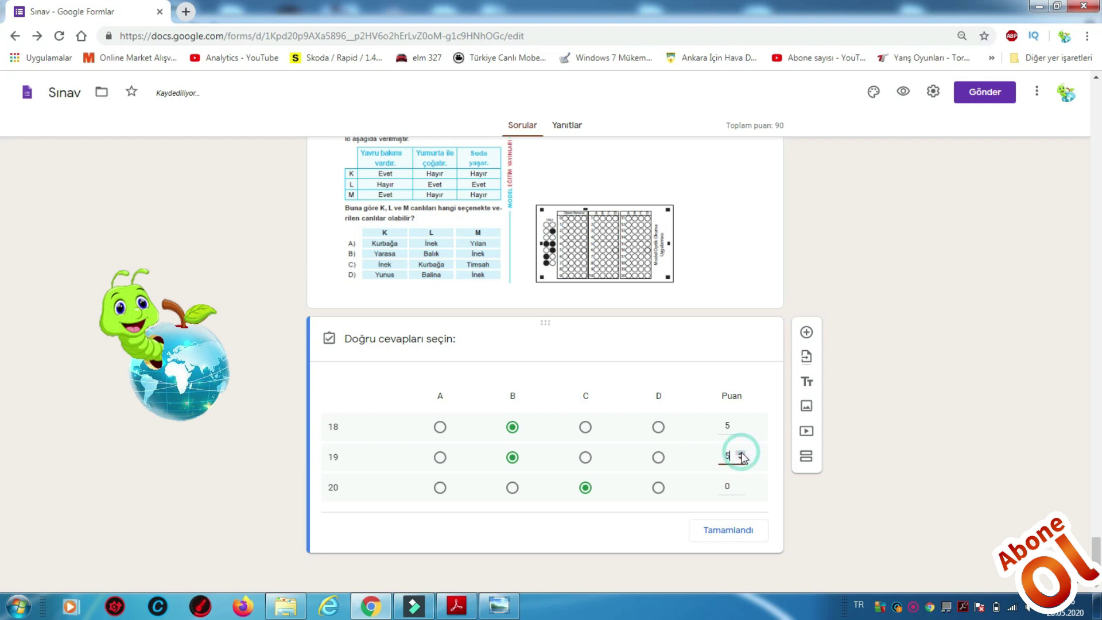
pyautogui.tripleClick(741, 485)
pyautogui.doubleClick(741, 485)
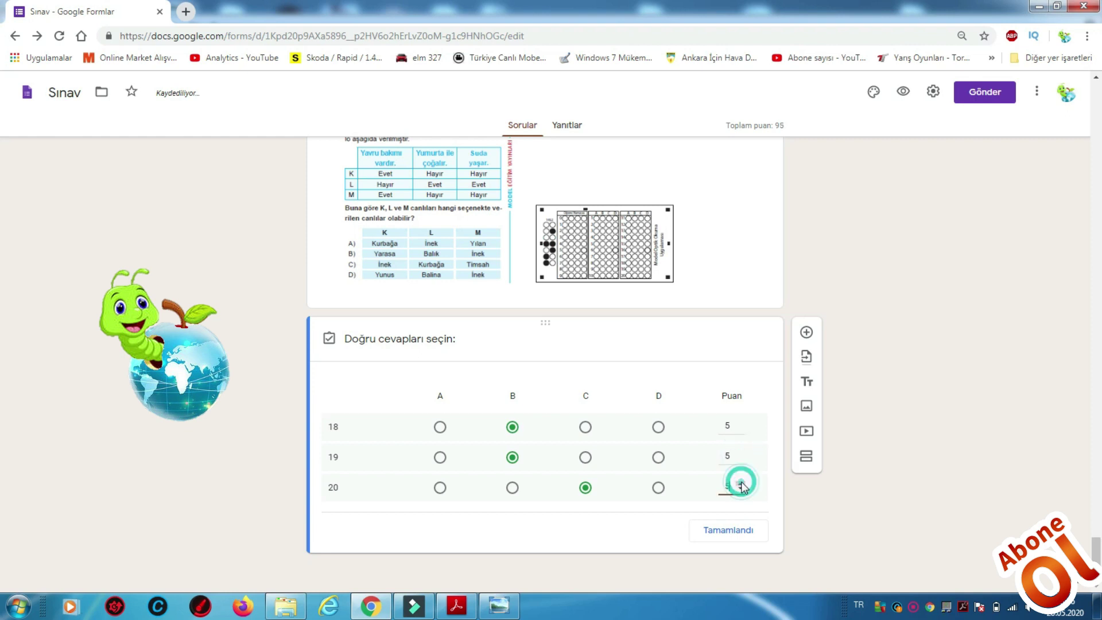
pyautogui.click(733, 540)
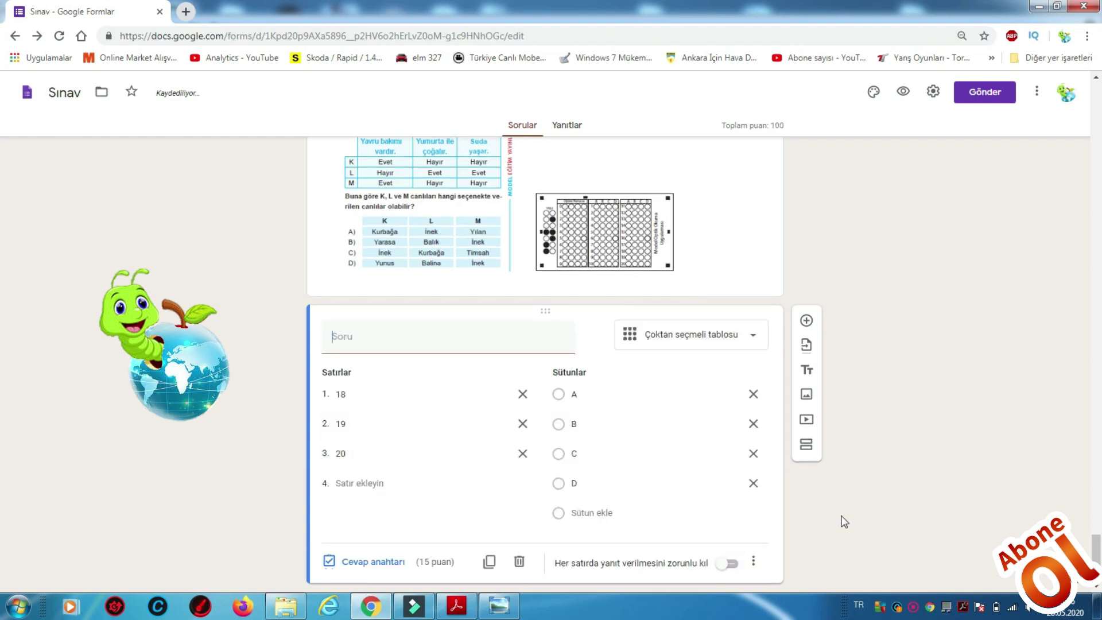
pyautogui.scroll(20, 844, 521)
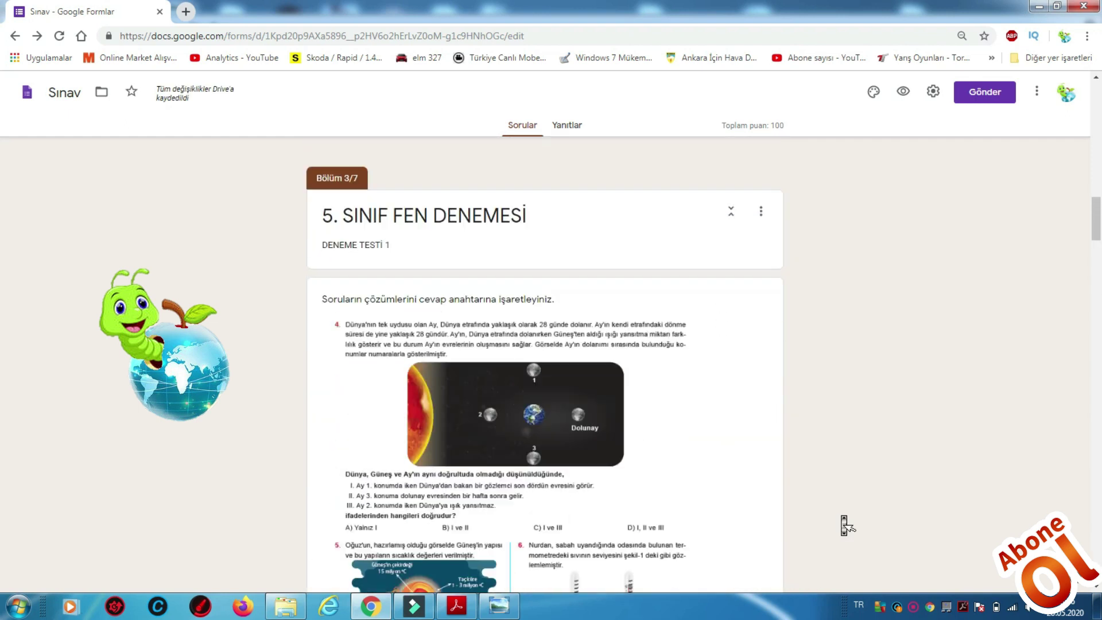
# Check the form's total points and look over the student information section and the start of section 2
pyautogui.scroll(15, 845, 522)
pyautogui.click(723, 127)
pyautogui.tripleClick(784, 125)
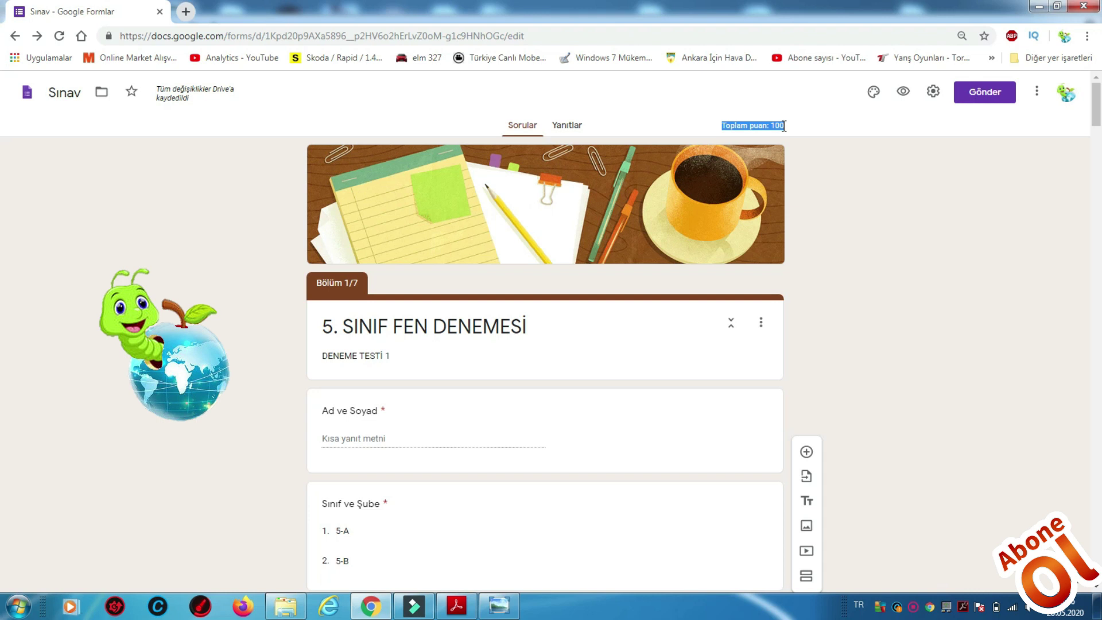
pyautogui.click(812, 206)
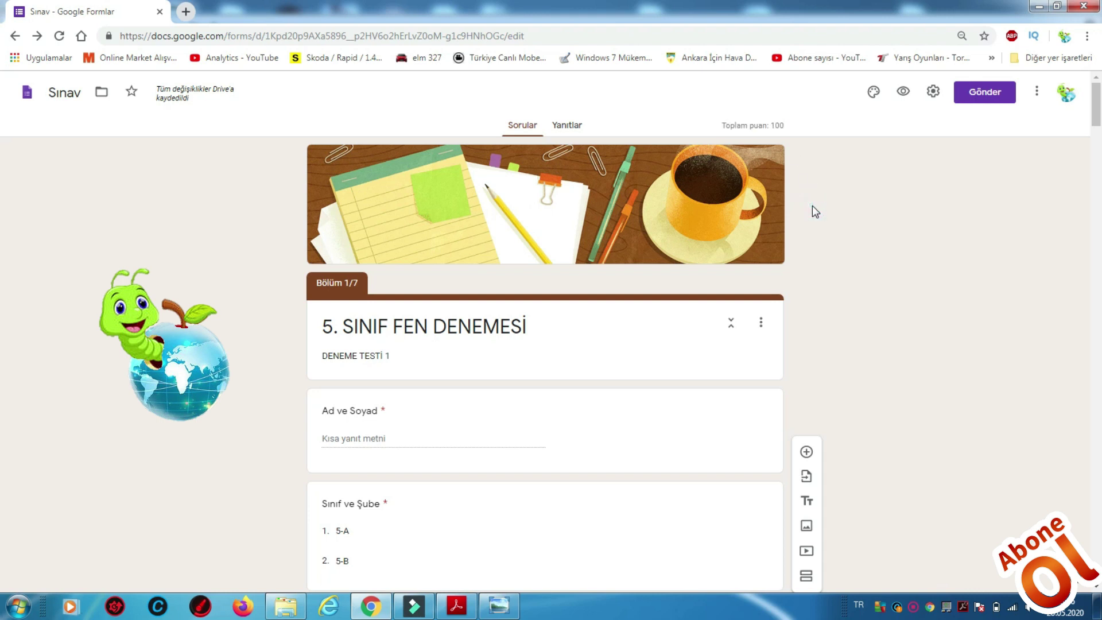
pyautogui.scroll(-4, 812, 205)
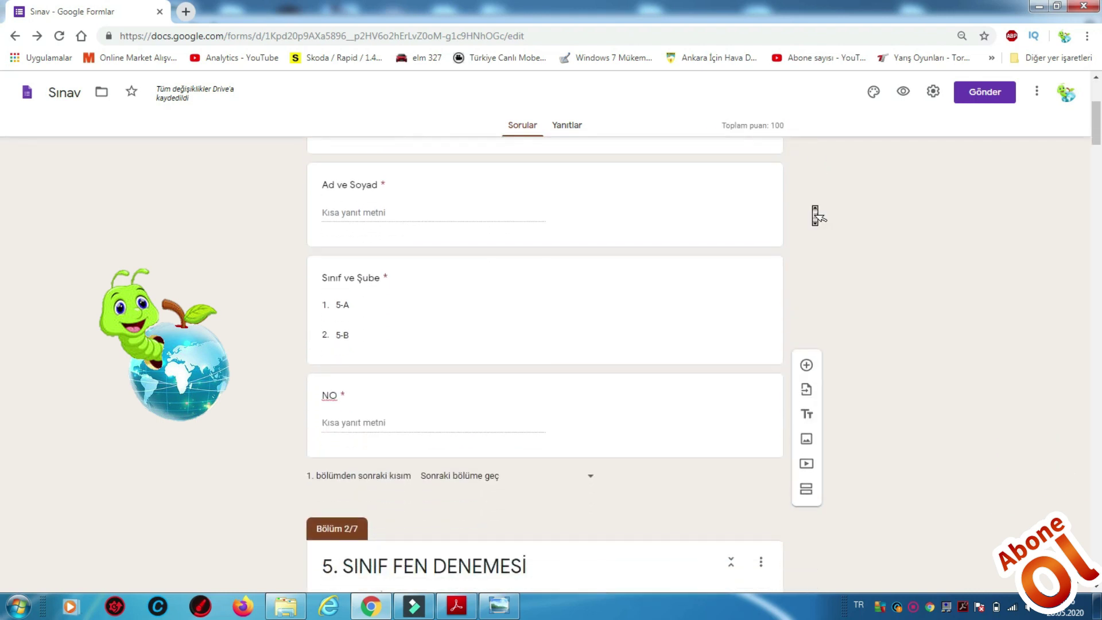
pyautogui.scroll(-2, 815, 215)
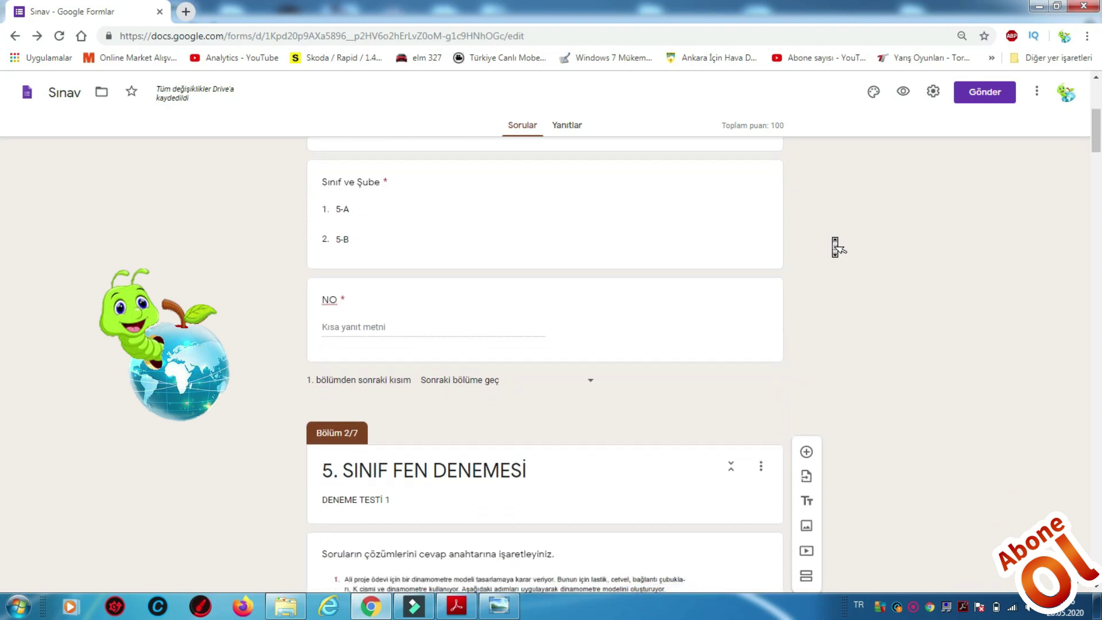
pyautogui.scroll(-2, 835, 247)
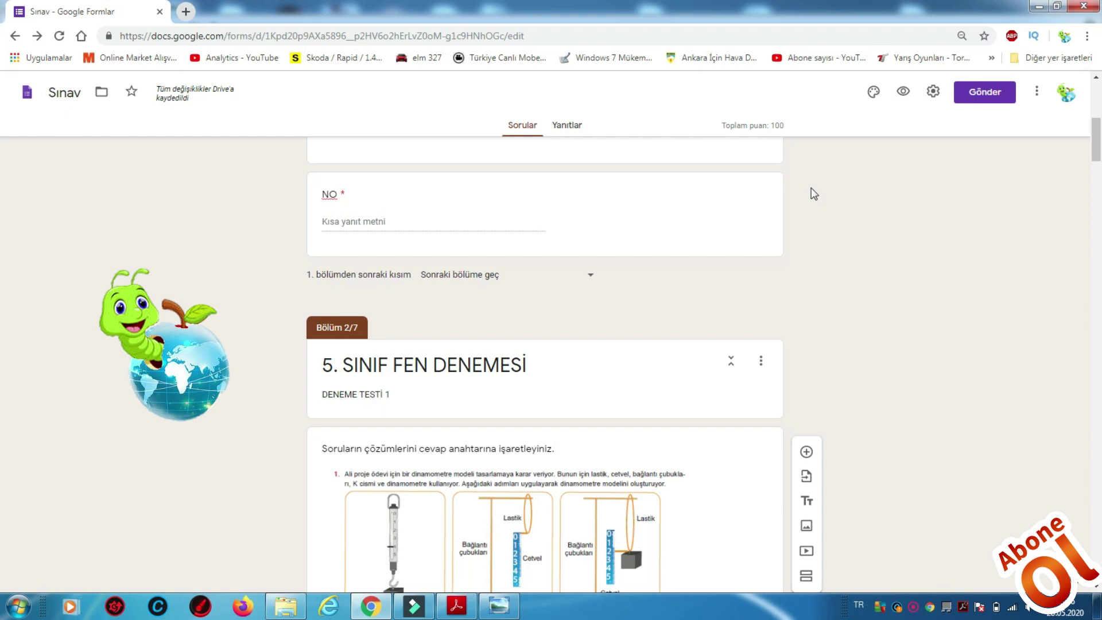
pyautogui.scroll(8, 810, 291)
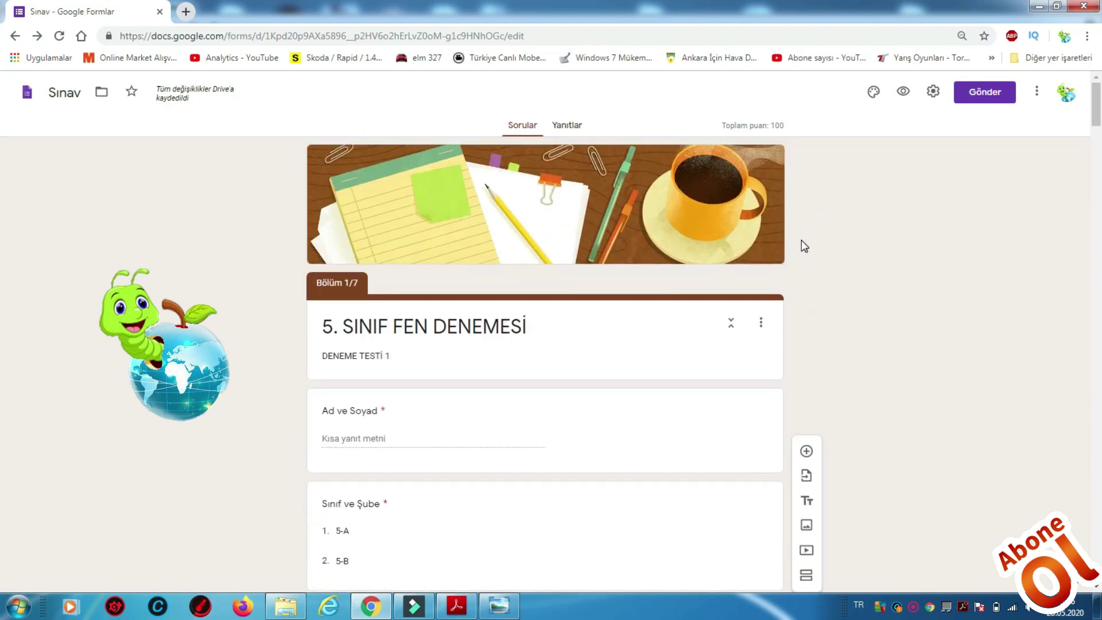
# Generate a shortened share link for the exam form and copy it
pyautogui.click(989, 92)
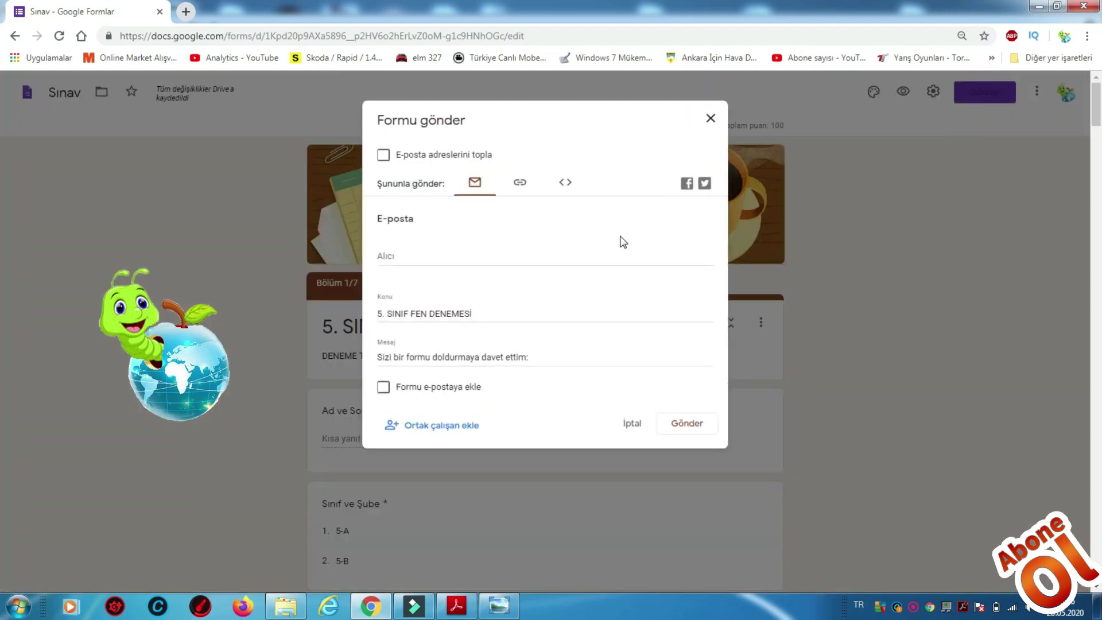
pyautogui.click(521, 183)
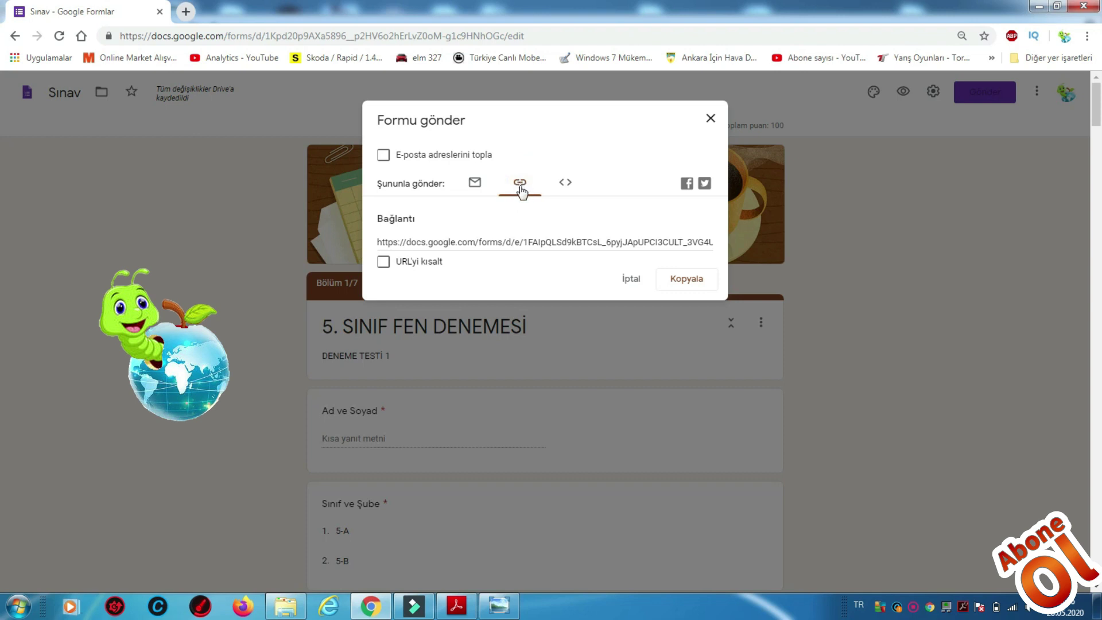
pyautogui.click(383, 262)
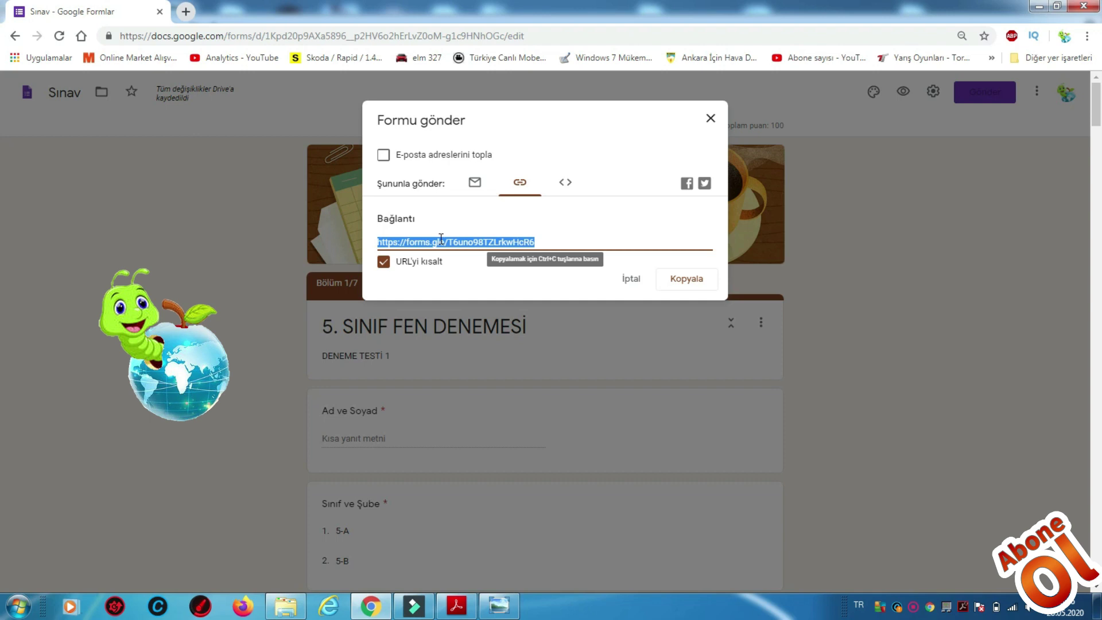
pyautogui.click(679, 278)
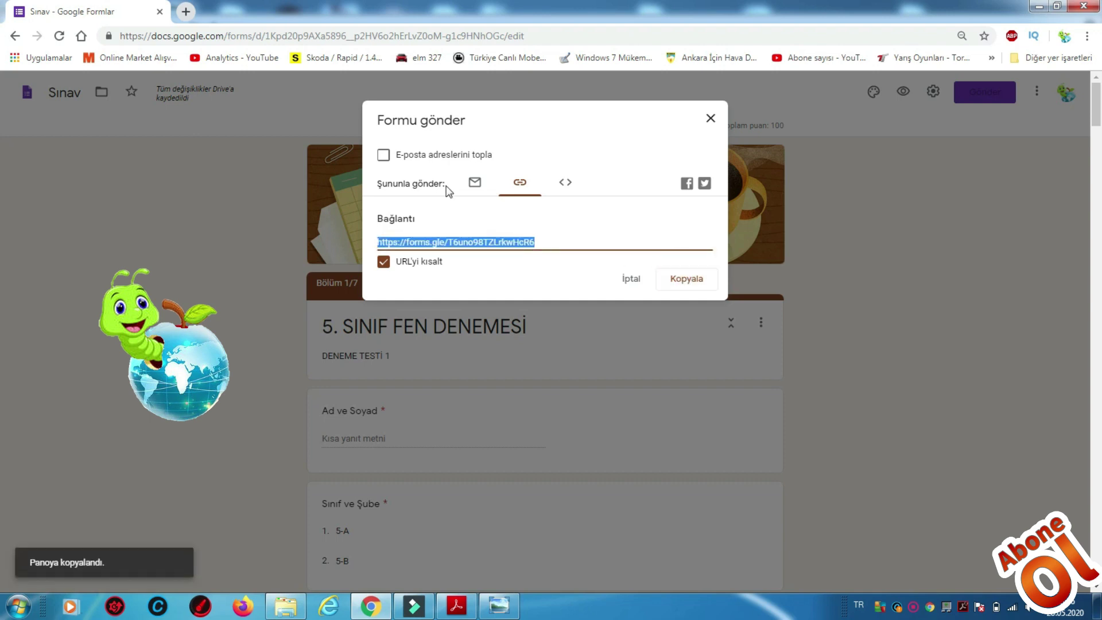
# Open the copied form link in a new browser tab and look over the respondent's first page
pyautogui.click(186, 12)
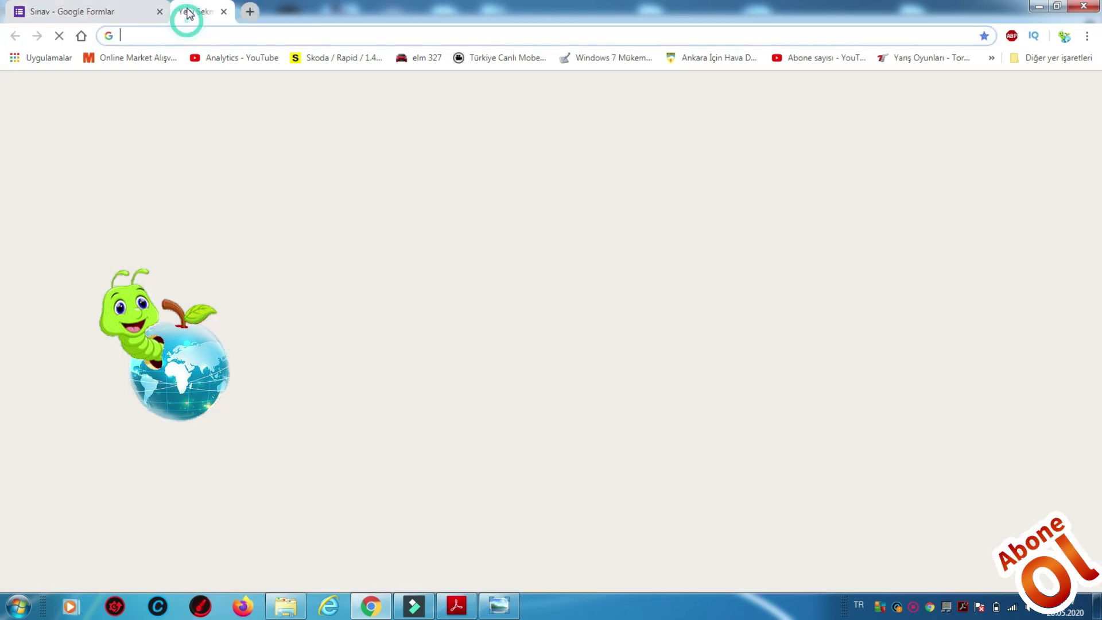
pyautogui.rightClick(237, 35)
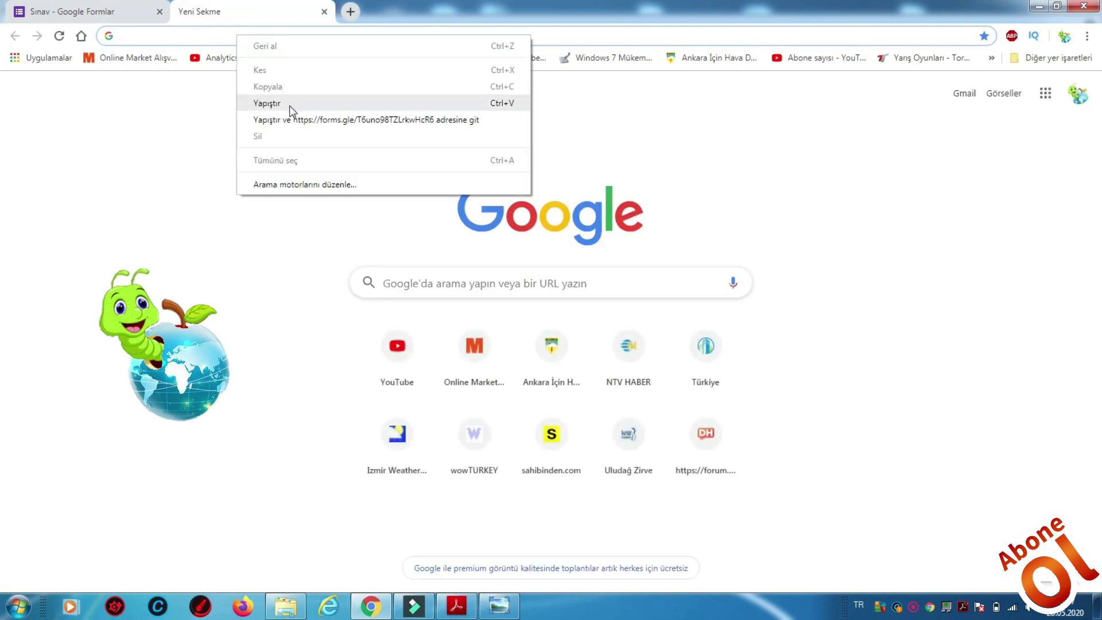
pyautogui.click(293, 120)
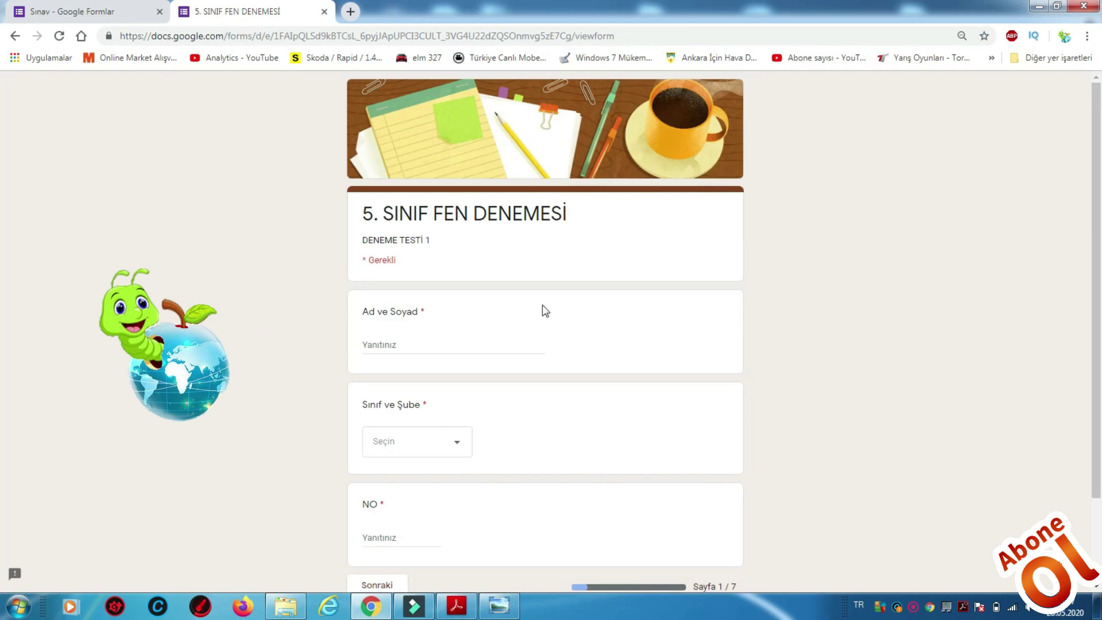
pyautogui.scroll(-2, 545, 315)
pyautogui.scroll(2, 545, 311)
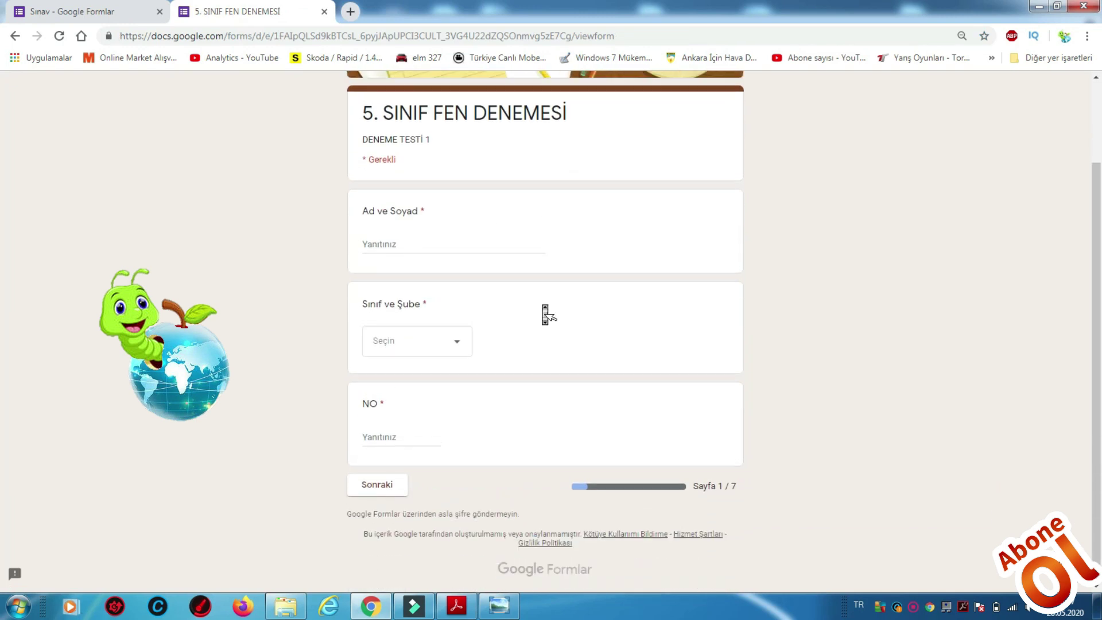
# Fill in the student's full name and school number, choose class 5-A, and continue to page 2 of the exam
pyautogui.click(428, 328)
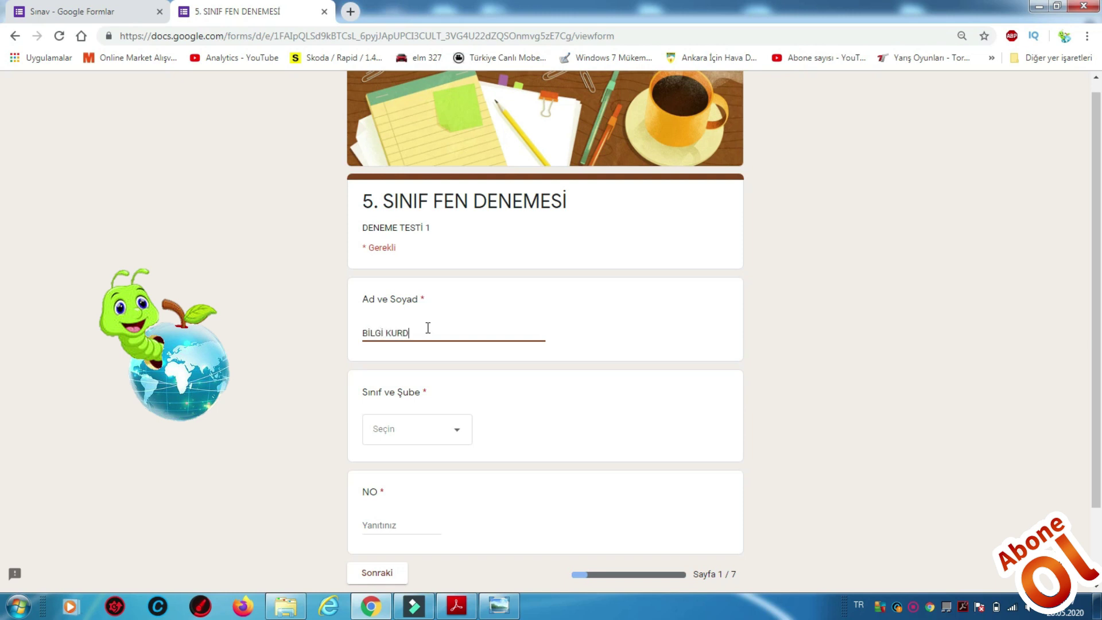
pyautogui.scroll(-2, 480, 393)
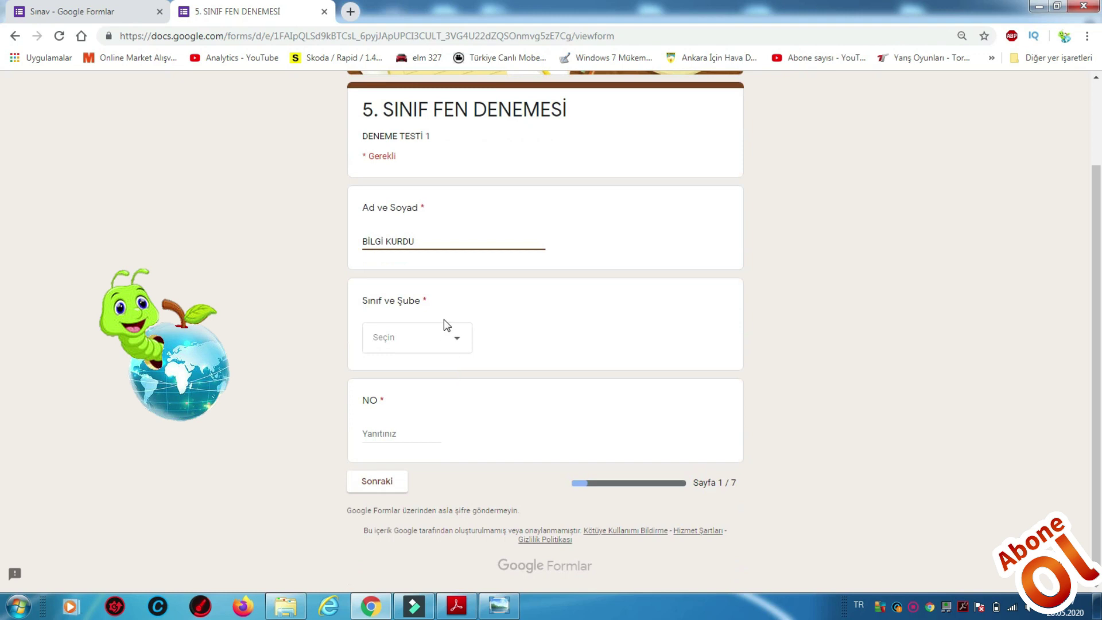
pyautogui.click(447, 338)
pyautogui.click(411, 379)
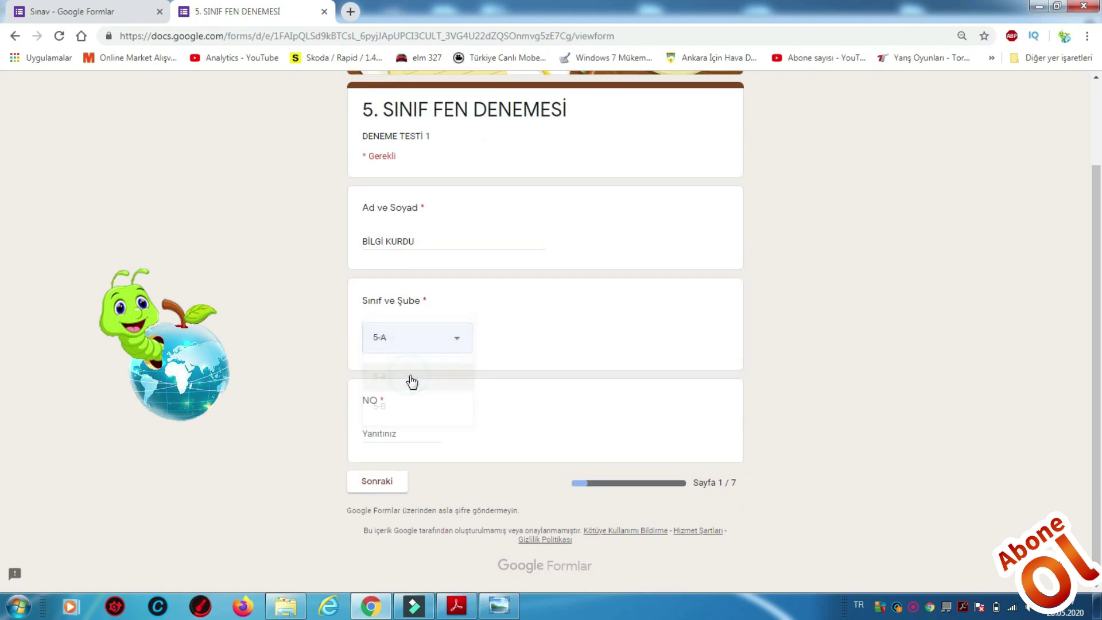
pyautogui.click(395, 434)
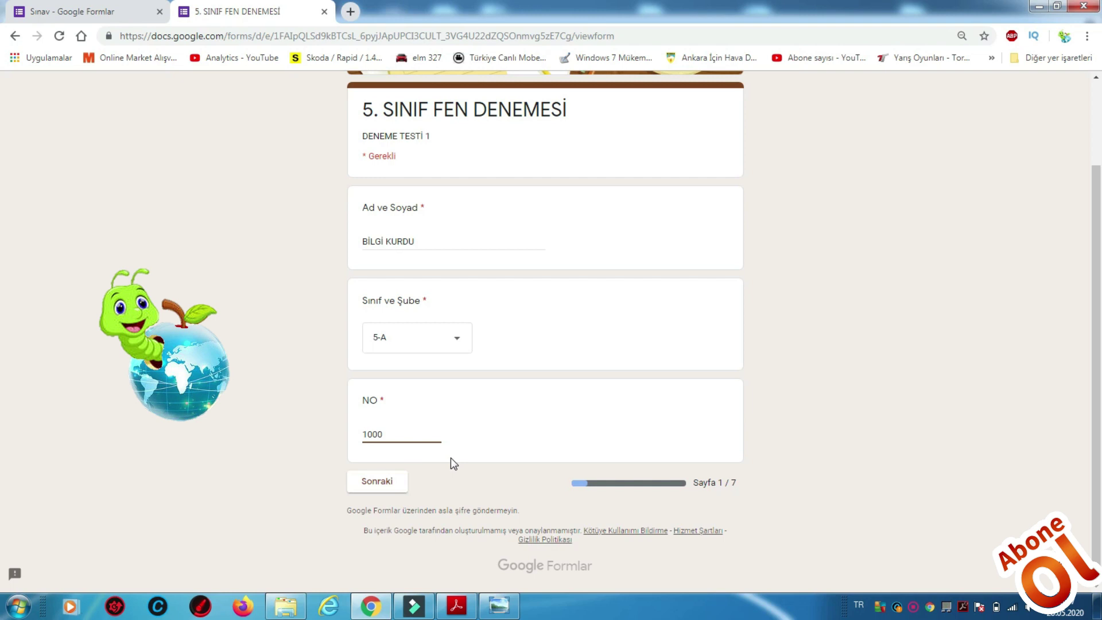
pyautogui.click(396, 482)
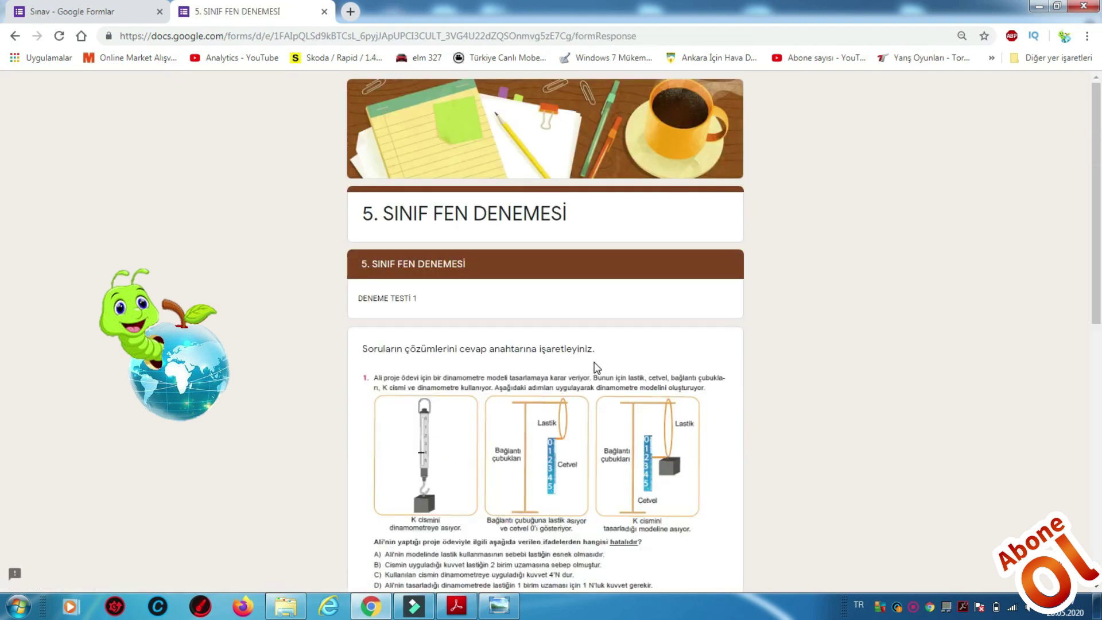
# Review questions 1 to 3, answer them A, C and B in the grid, and continue to page 3
pyautogui.scroll(-2, 597, 367)
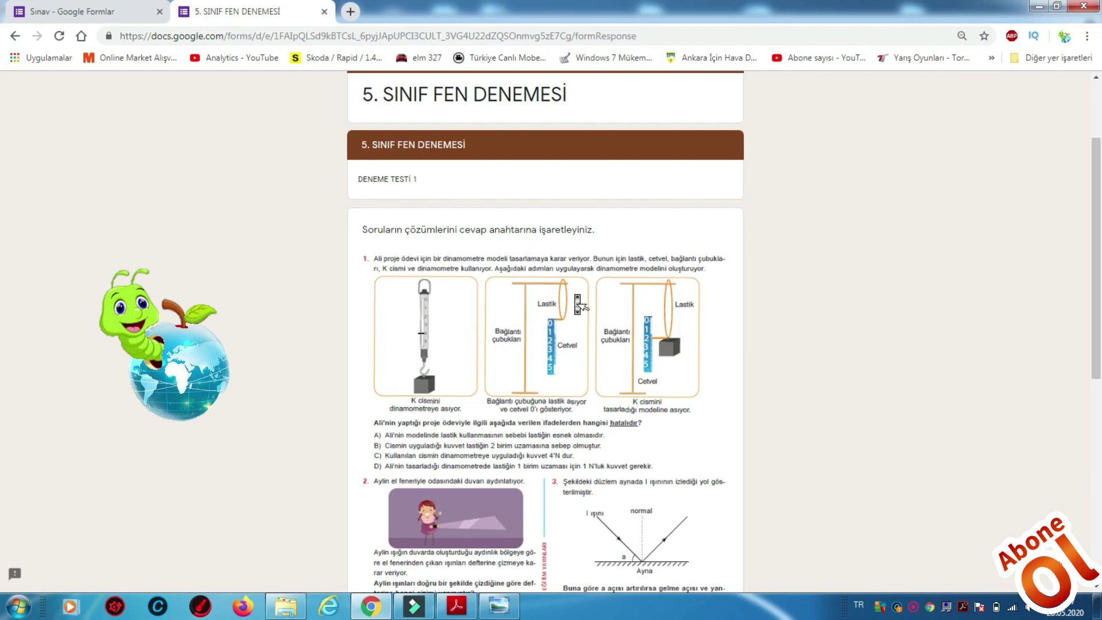
pyautogui.scroll(-2, 576, 306)
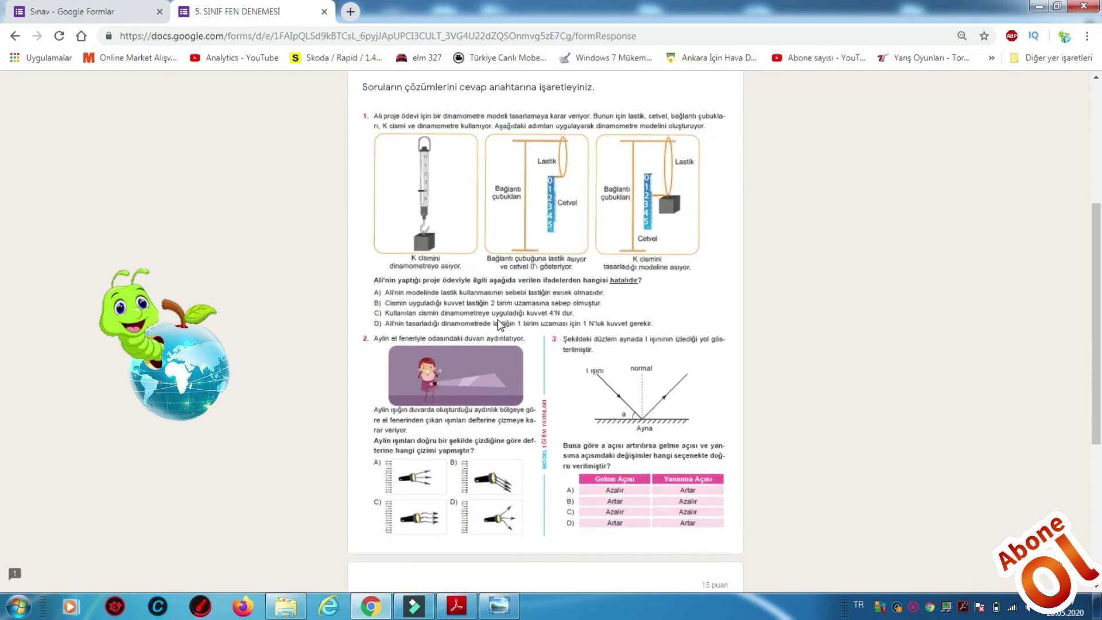
pyautogui.scroll(-3, 502, 322)
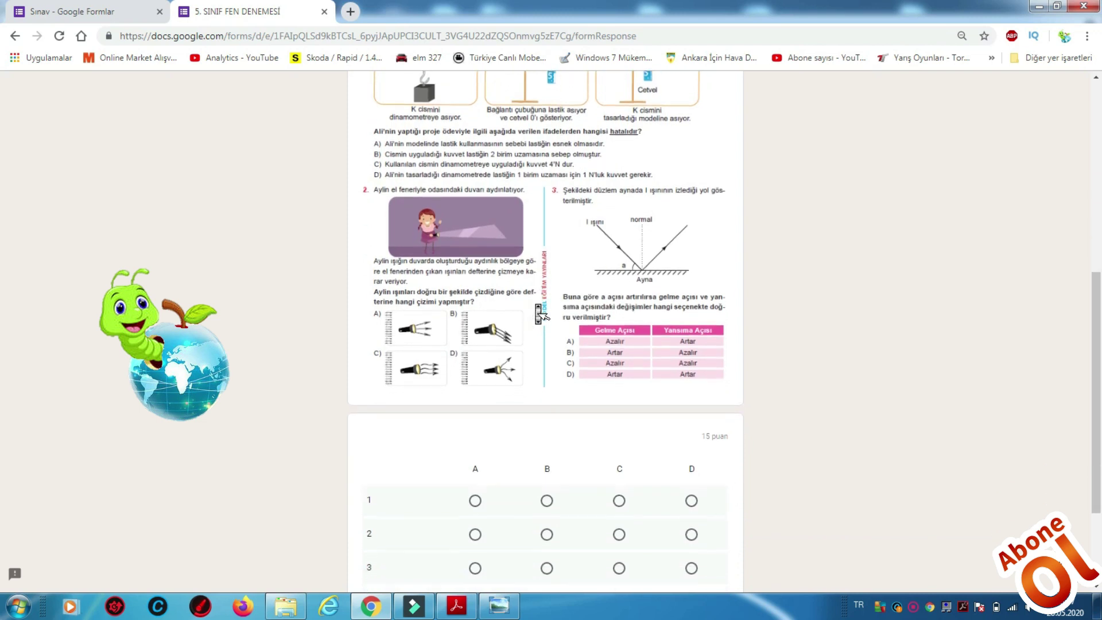
pyautogui.scroll(2, 540, 314)
pyautogui.scroll(-3, 505, 340)
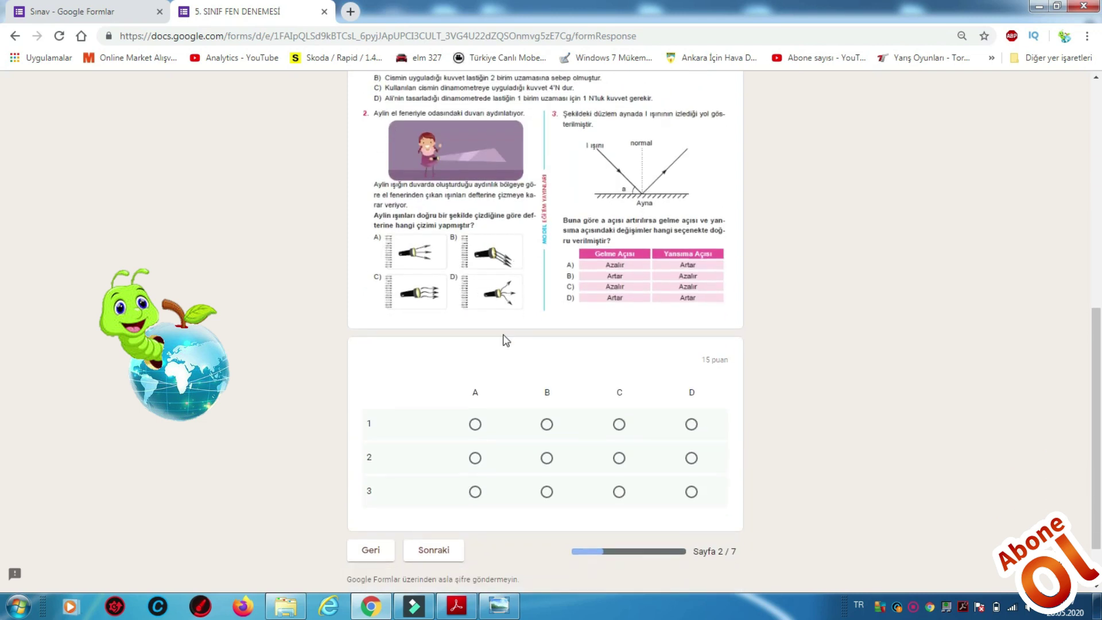
pyautogui.click(476, 425)
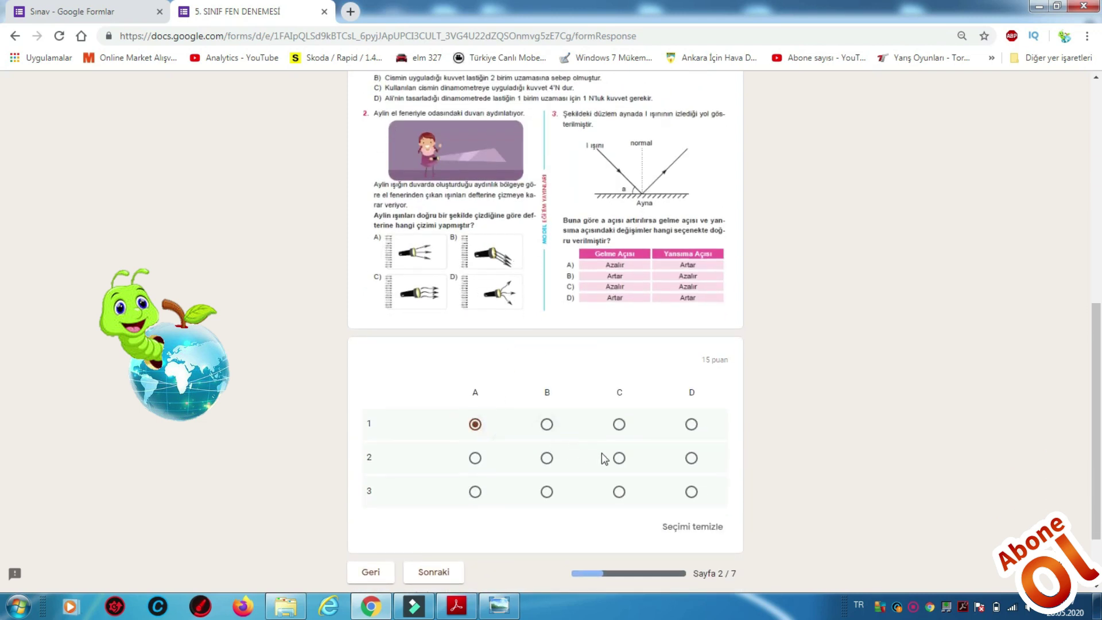
pyautogui.click(619, 458)
pyautogui.click(547, 494)
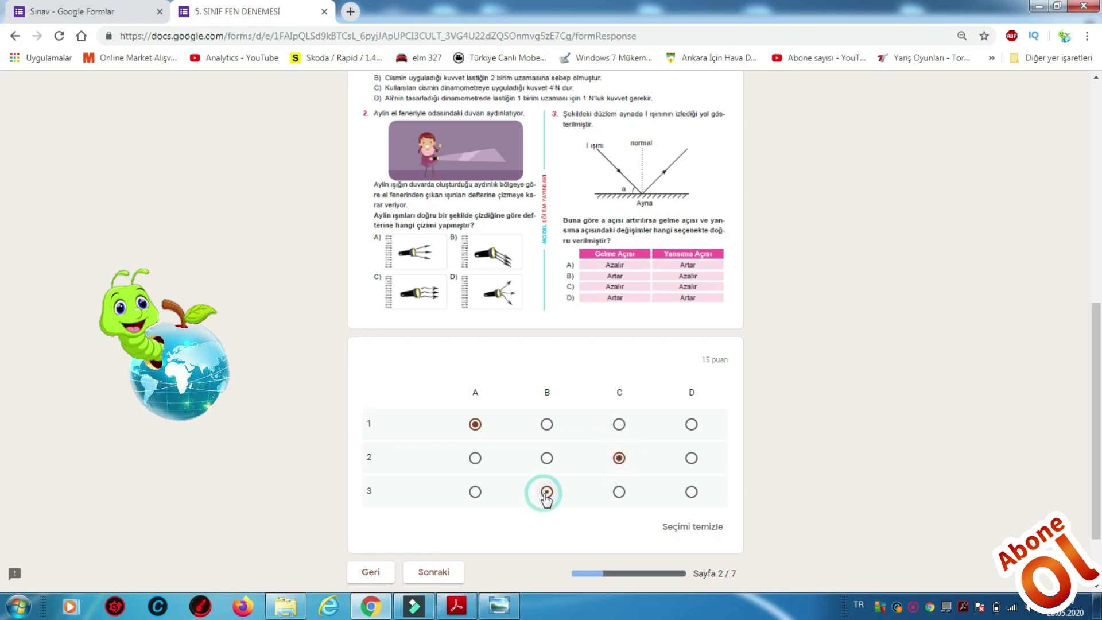
pyautogui.scroll(-1, 531, 506)
pyautogui.click(452, 535)
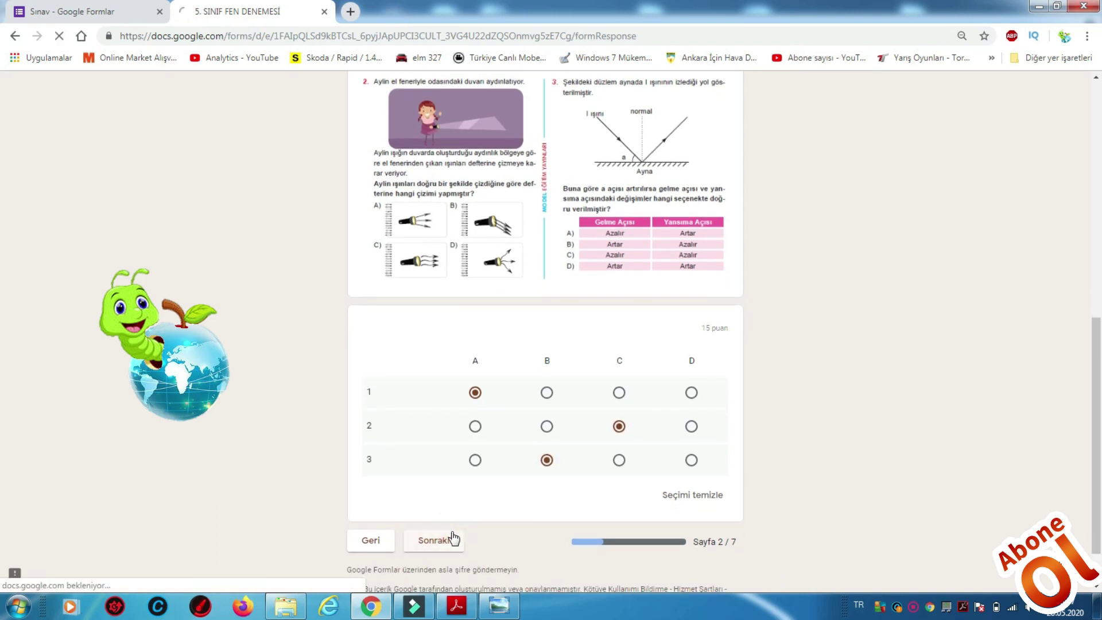
# Answer questions 4, 5 and 6 with B, C and B, and continue to page 4
pyautogui.scroll(-3, 553, 359)
pyautogui.scroll(-7, 555, 351)
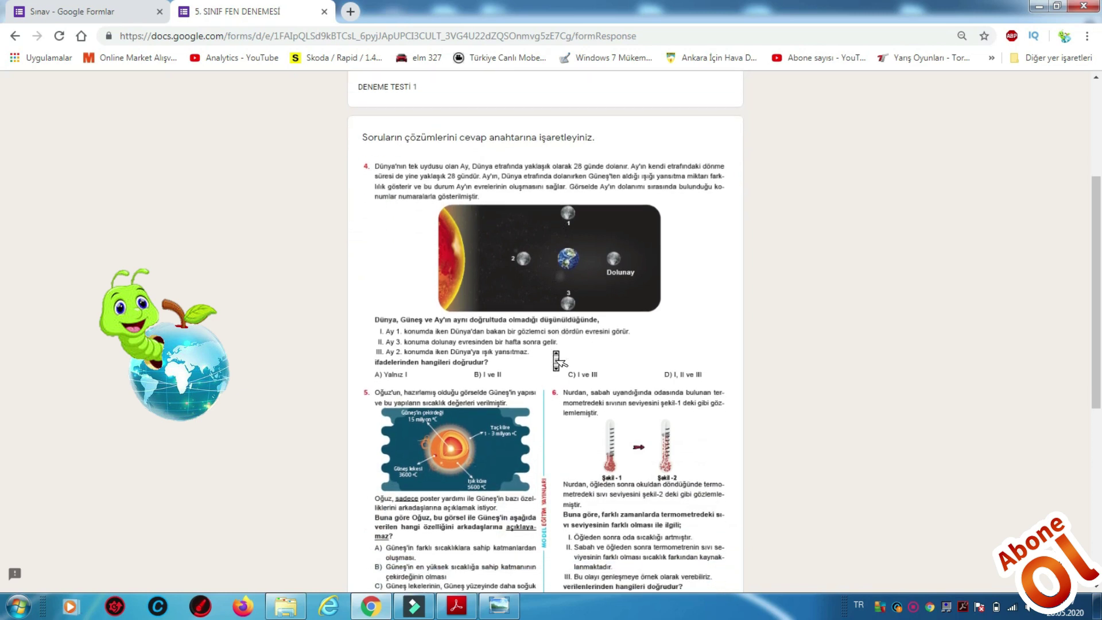
pyautogui.click(547, 357)
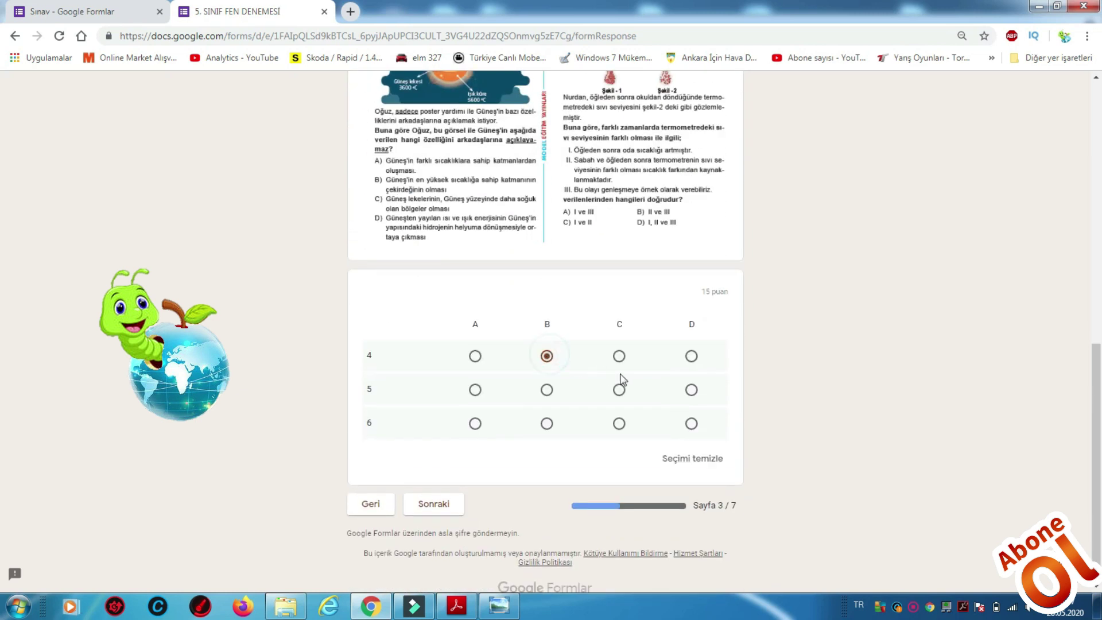
pyautogui.click(620, 392)
pyautogui.click(547, 424)
pyautogui.click(457, 508)
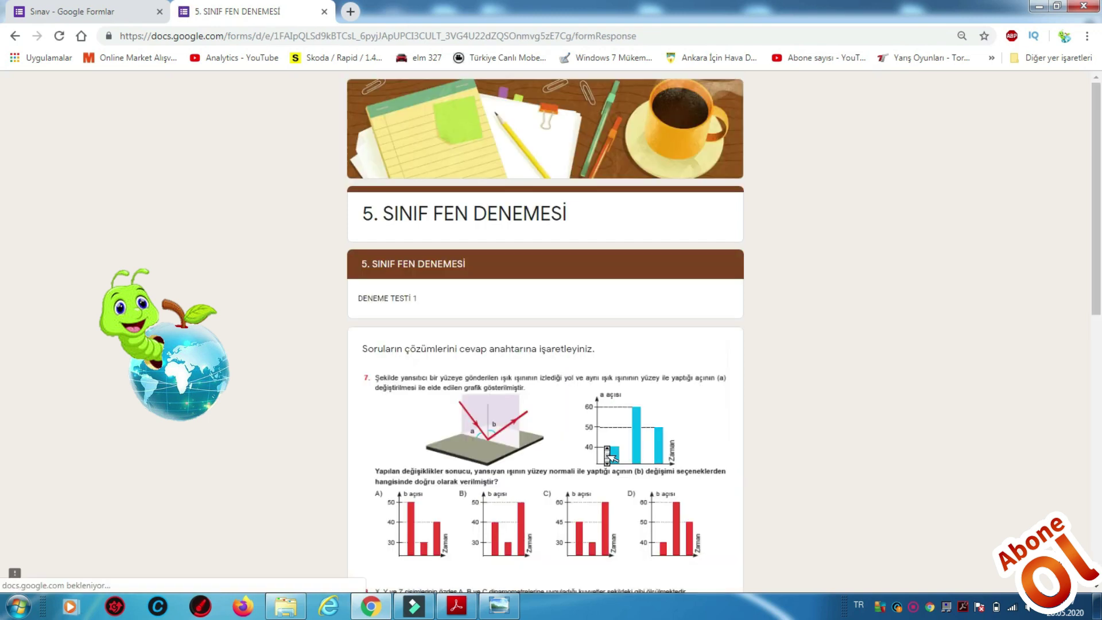
# Answer questions 7, 8 and 9 with A, A and D, and continue to page 5
pyautogui.scroll(-10, 610, 455)
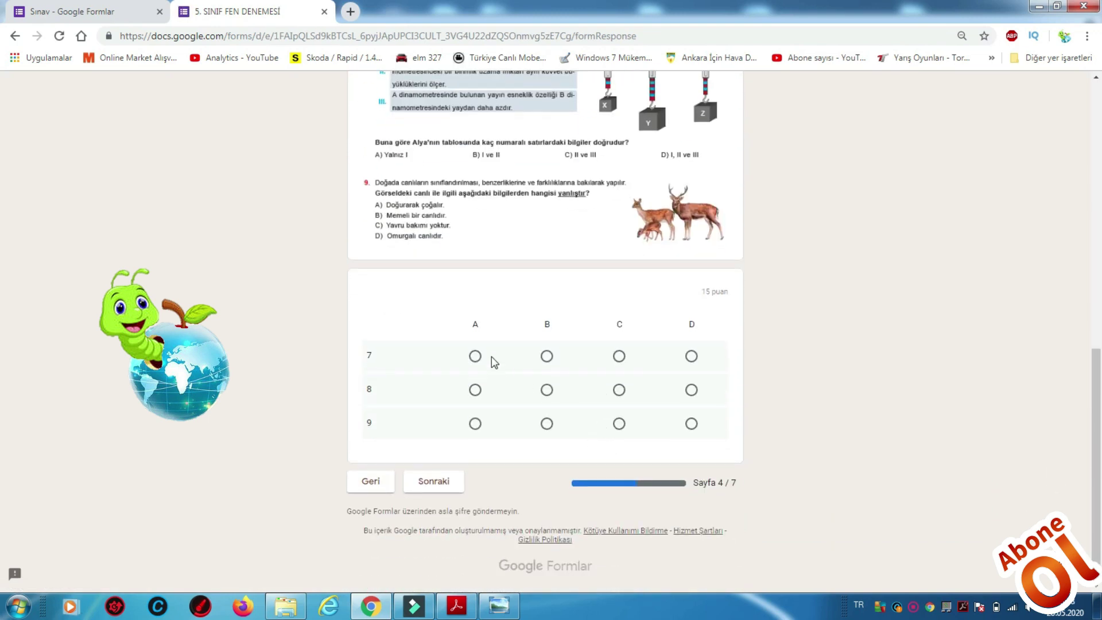
pyautogui.click(476, 357)
pyautogui.click(475, 390)
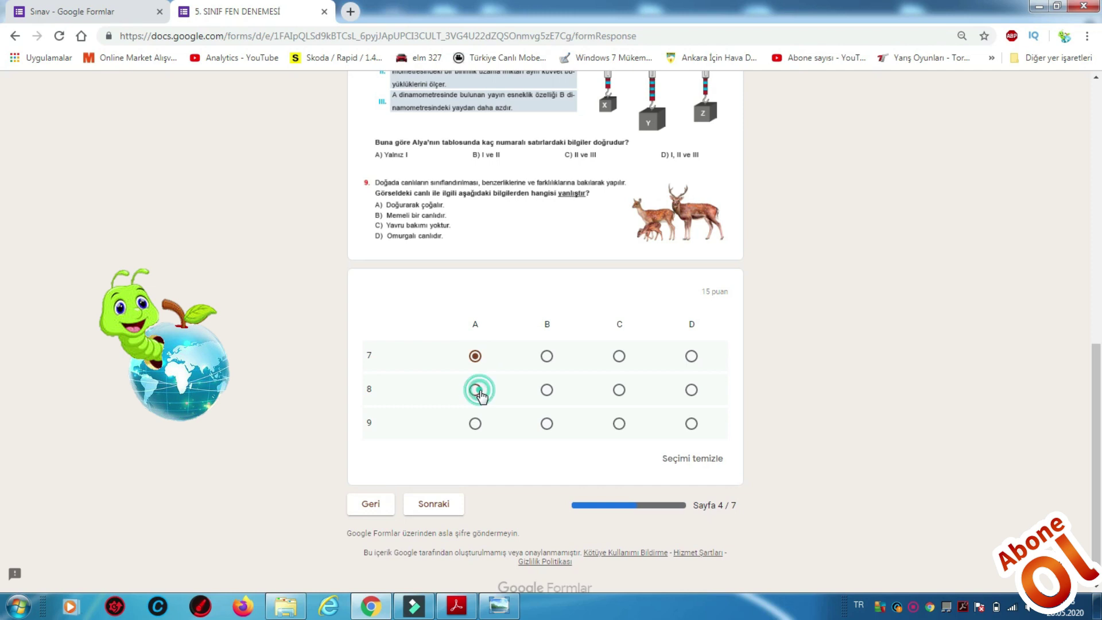
pyautogui.click(692, 423)
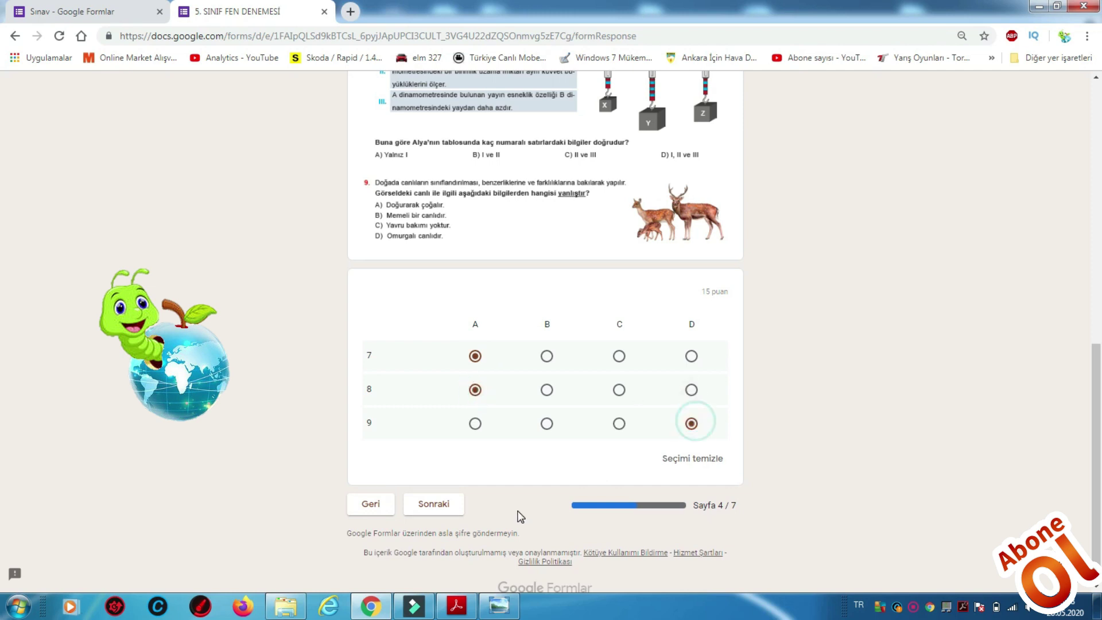
pyautogui.click(435, 505)
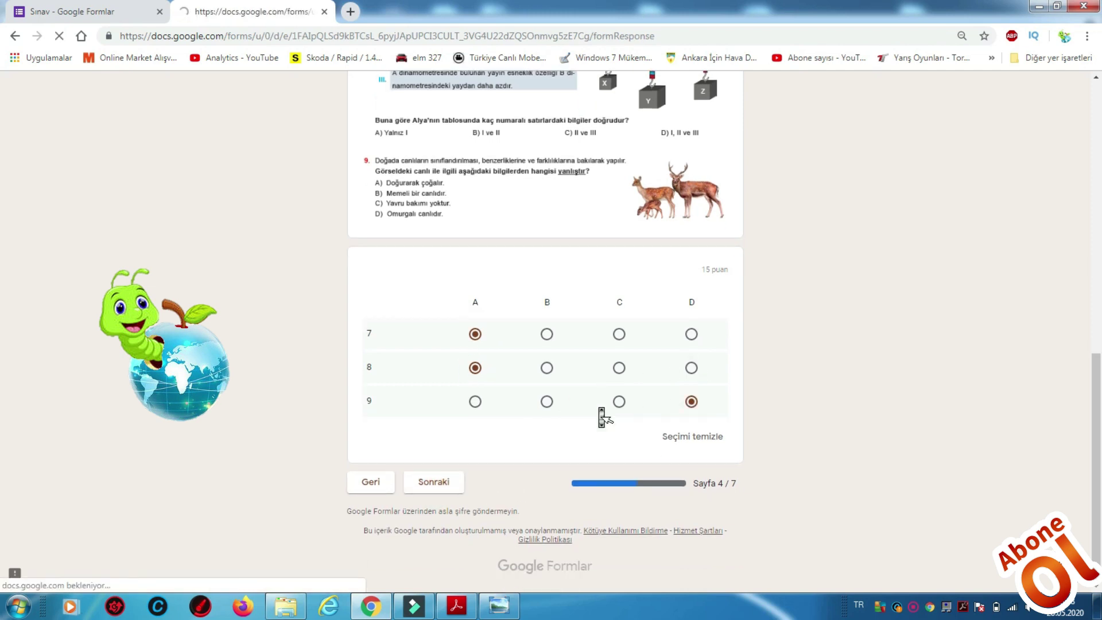
# Answer questions 10, 11, 12 and 13 all with B, and continue to page 6
pyautogui.scroll(-4, 603, 417)
pyautogui.scroll(-5, 602, 412)
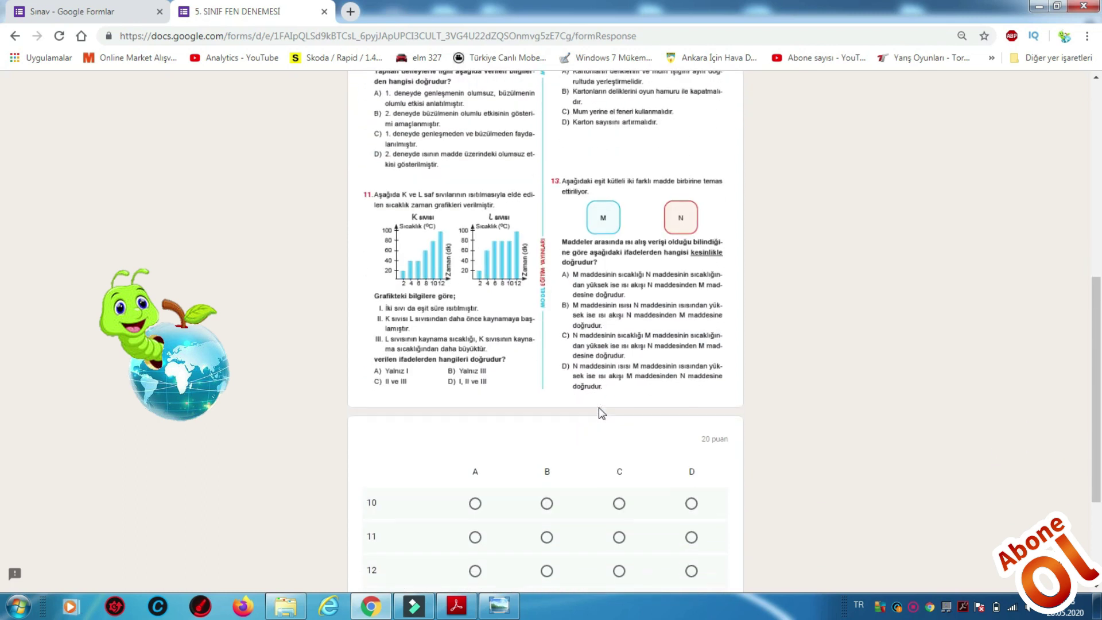
pyautogui.click(546, 398)
pyautogui.click(547, 434)
pyautogui.click(547, 466)
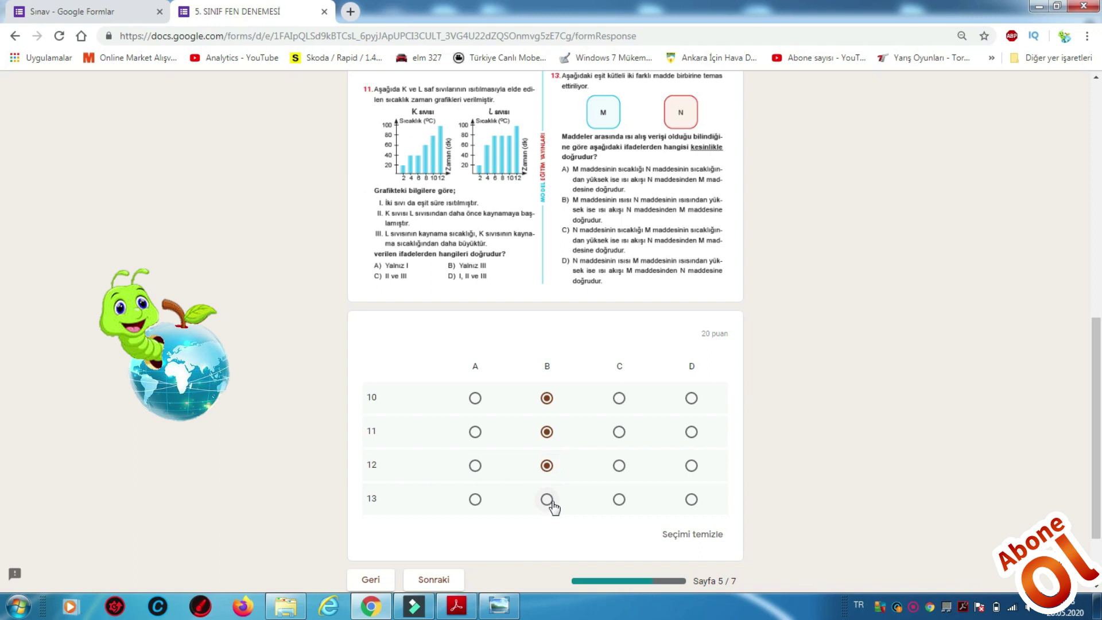
pyautogui.click(547, 499)
pyautogui.scroll(-2, 555, 508)
pyautogui.click(451, 485)
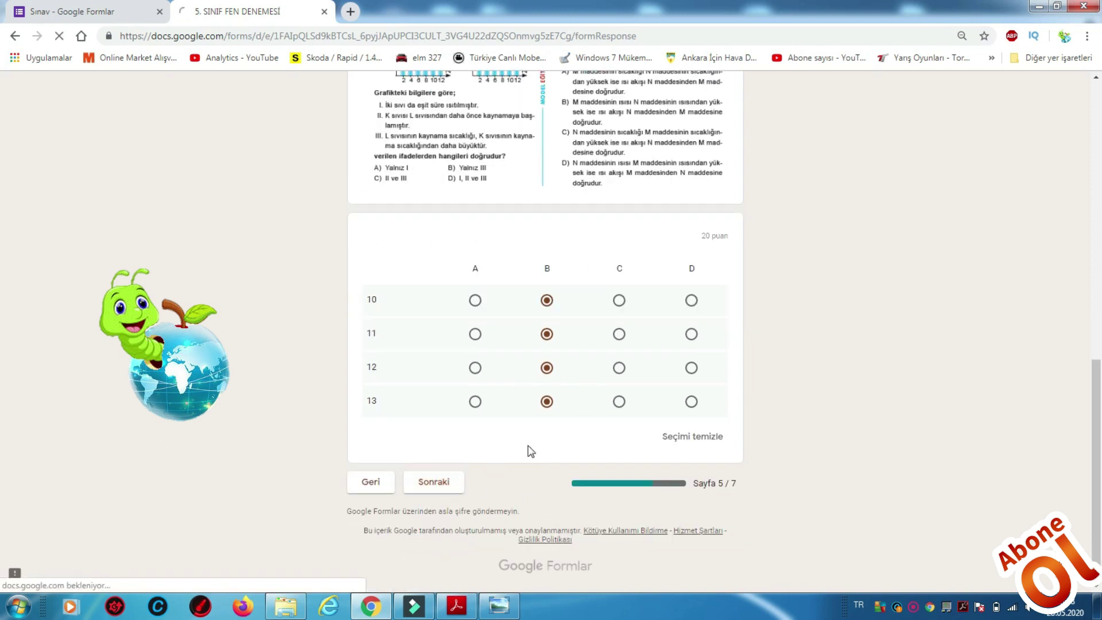
# Answer questions 14, 15, 16 and 17 with C, D, B and A, and continue to page 7
pyautogui.scroll(-10, 600, 394)
pyautogui.scroll(-3, 599, 396)
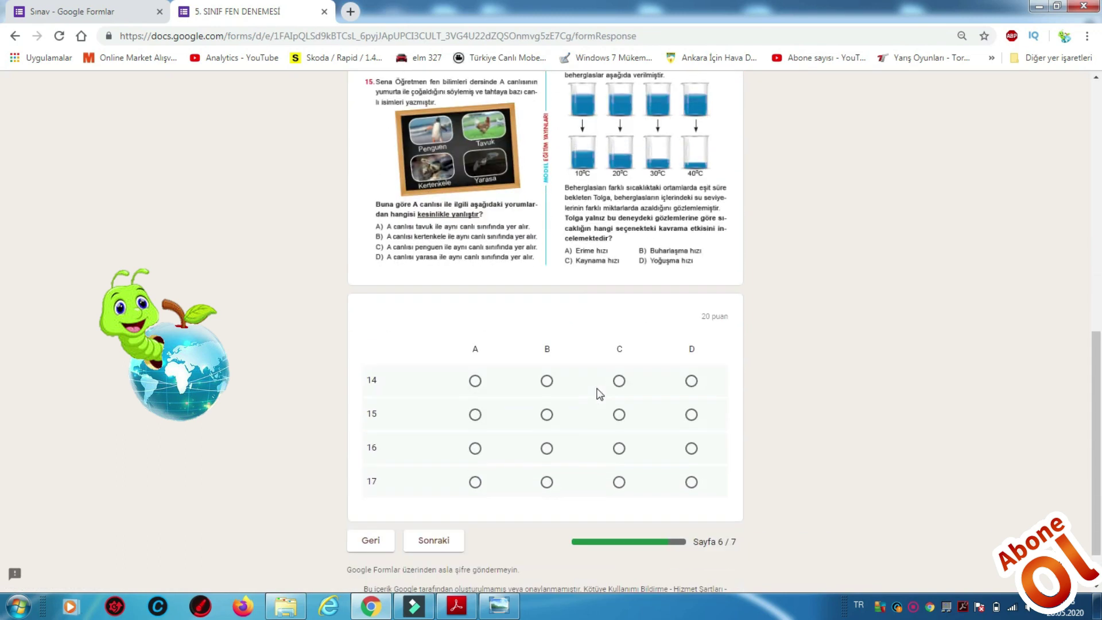
pyautogui.click(620, 381)
pyautogui.click(691, 414)
pyautogui.click(547, 448)
pyautogui.click(475, 485)
pyautogui.click(447, 562)
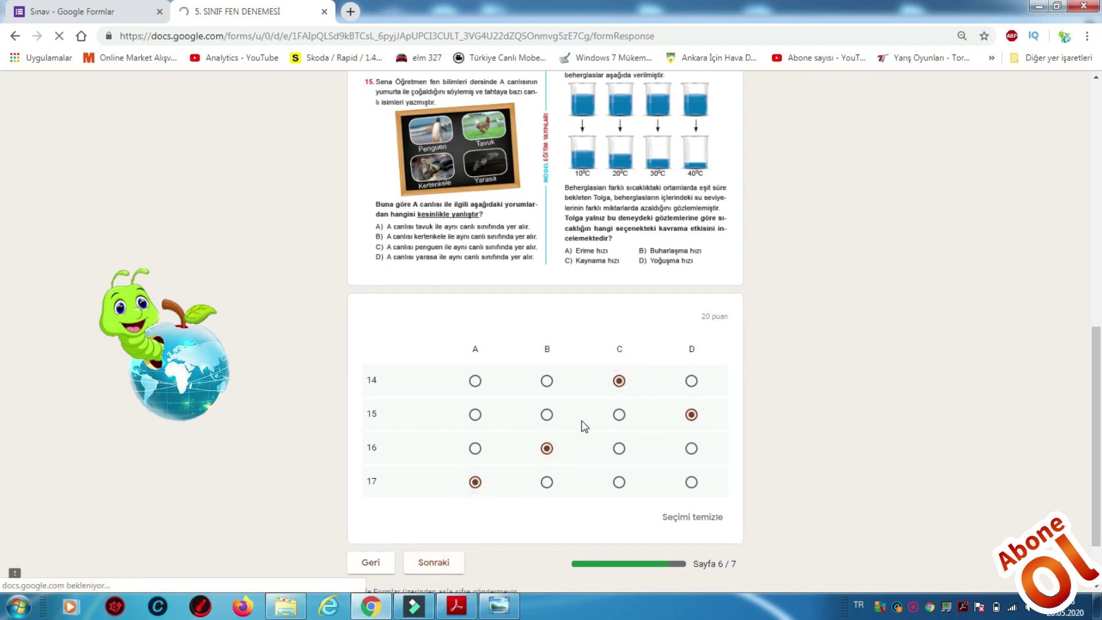
# Answer questions 18, 19 and 20 all with D in the last answer grid
pyautogui.scroll(-15, 638, 399)
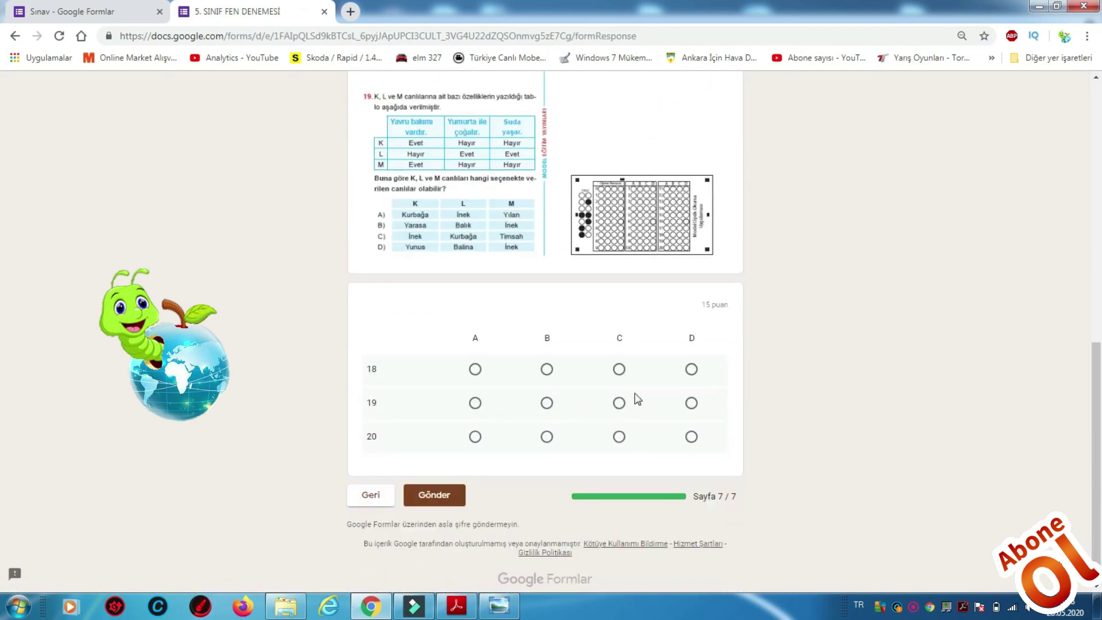
pyautogui.click(690, 370)
pyautogui.click(692, 403)
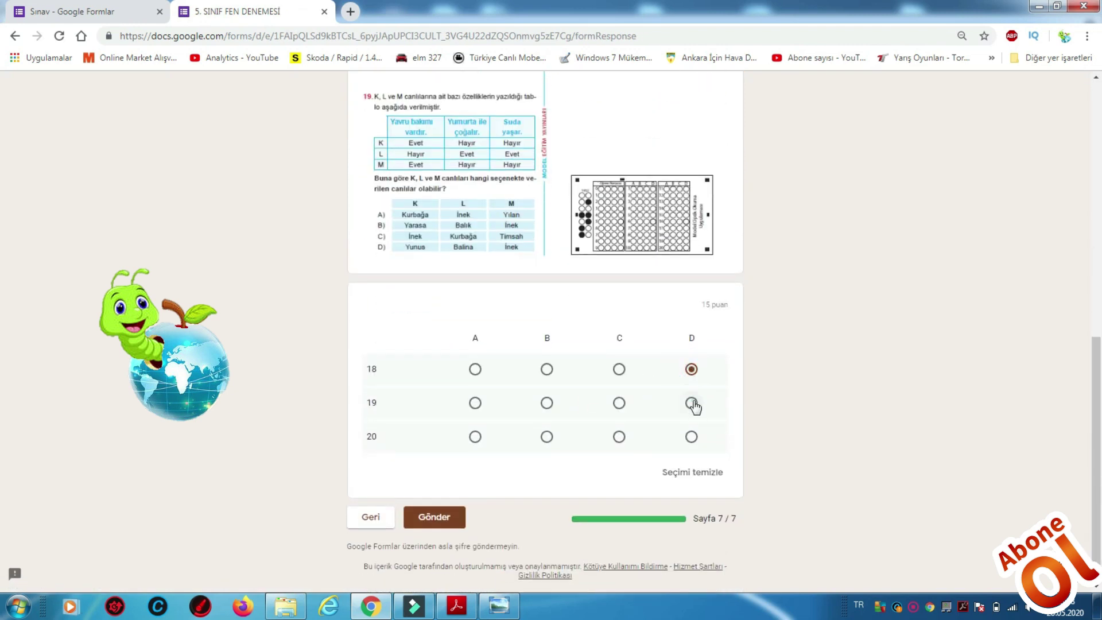
pyautogui.click(692, 437)
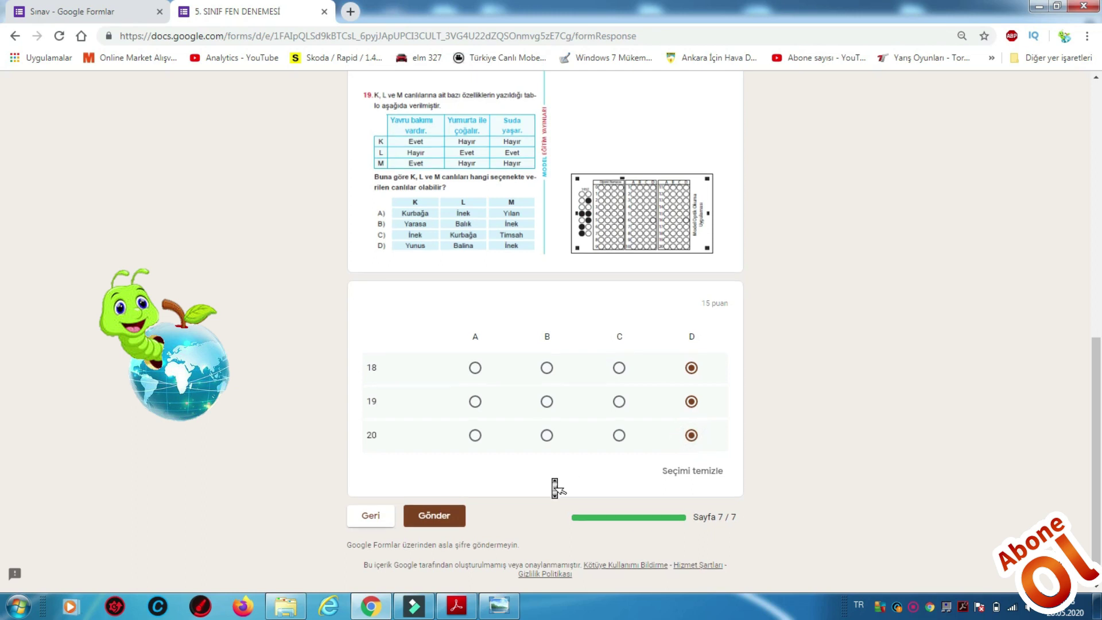
pyautogui.scroll(-1, 549, 485)
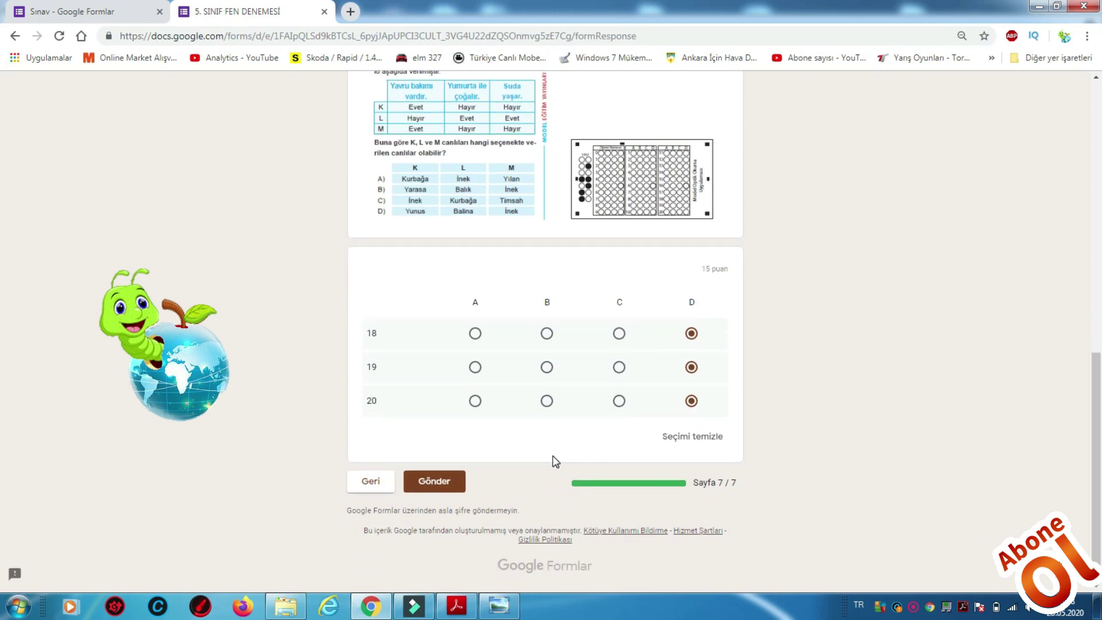
# Look over the last page of the exam once more and submit the completed exam
pyautogui.click(440, 484)
pyautogui.scroll(-10, 439, 484)
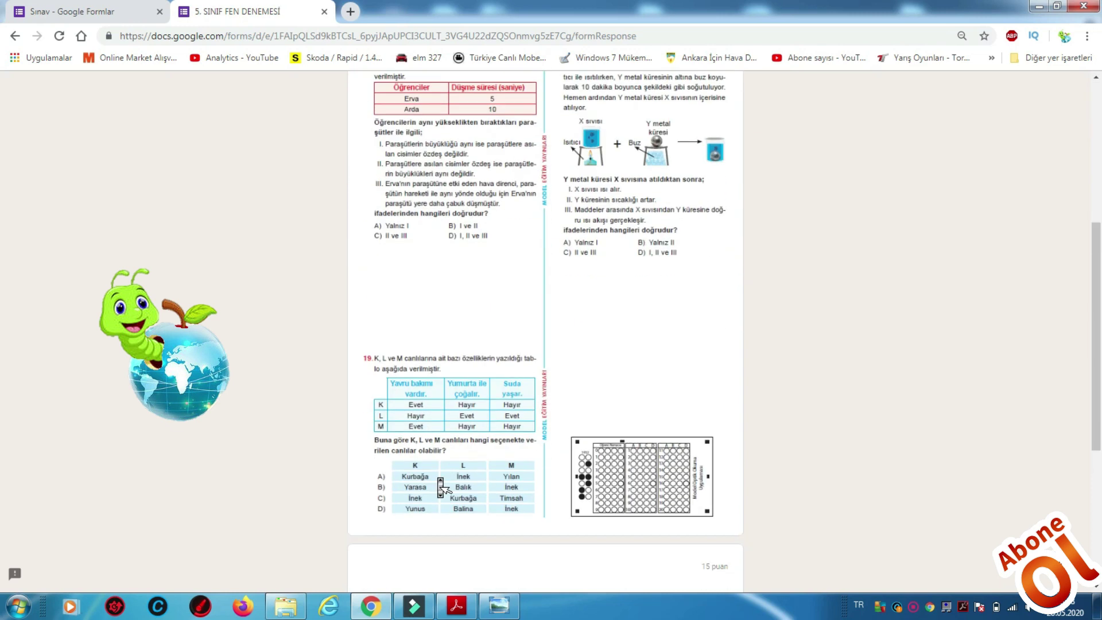
pyautogui.scroll(3, 468, 484)
pyautogui.scroll(8, 501, 481)
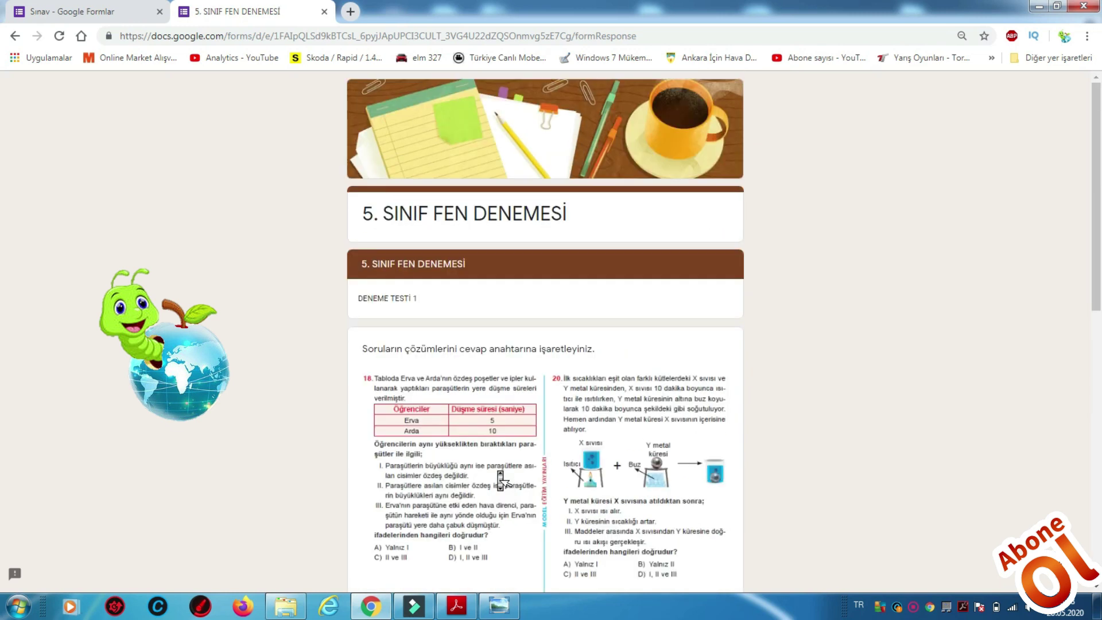
pyautogui.scroll(-10, 527, 418)
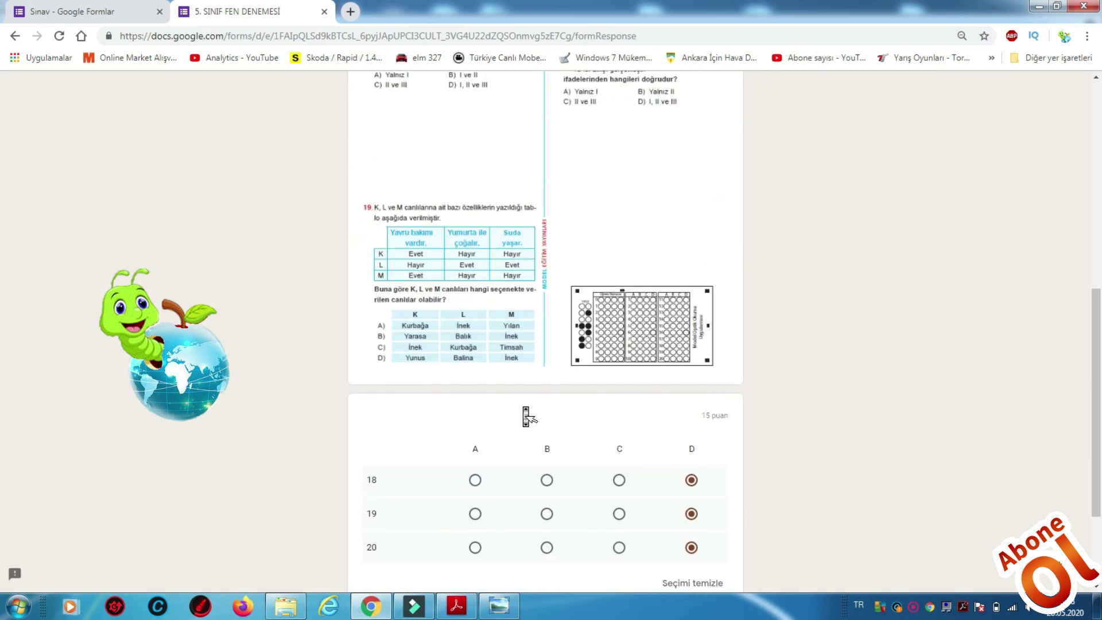
pyautogui.click(448, 484)
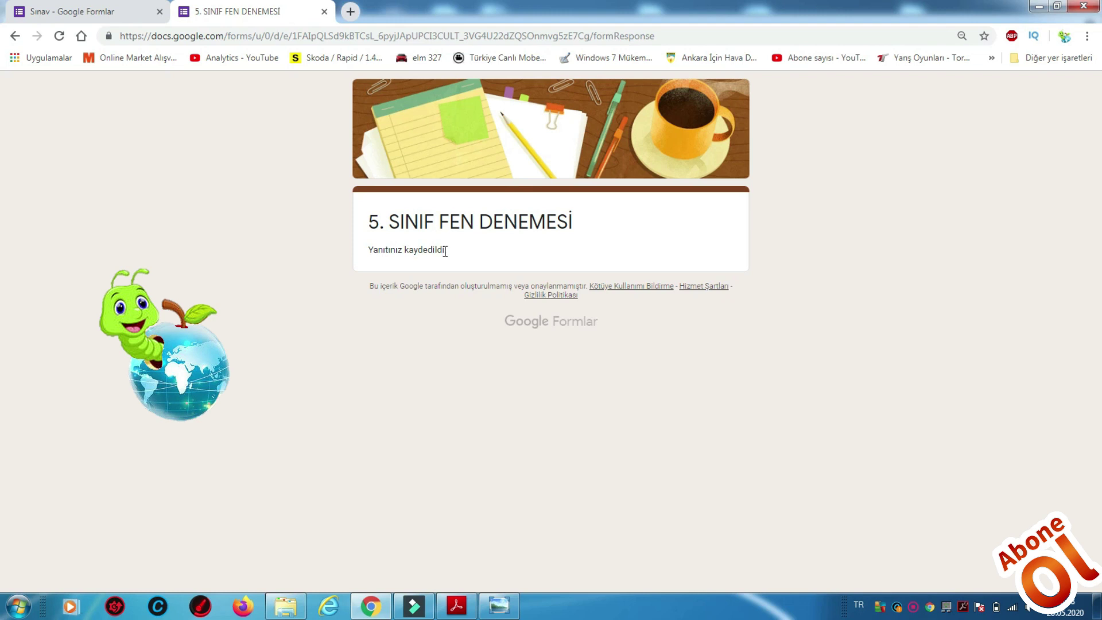
# Return to the form editor, close the form-sending dialog and open the collected responses
pyautogui.click(96, 6)
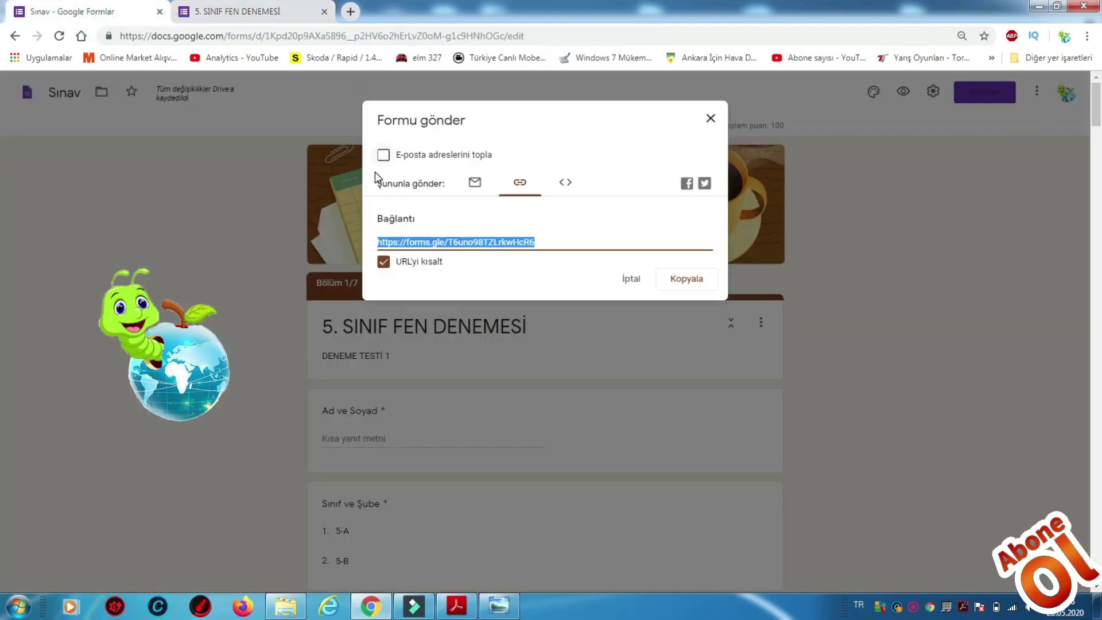
pyautogui.click(712, 119)
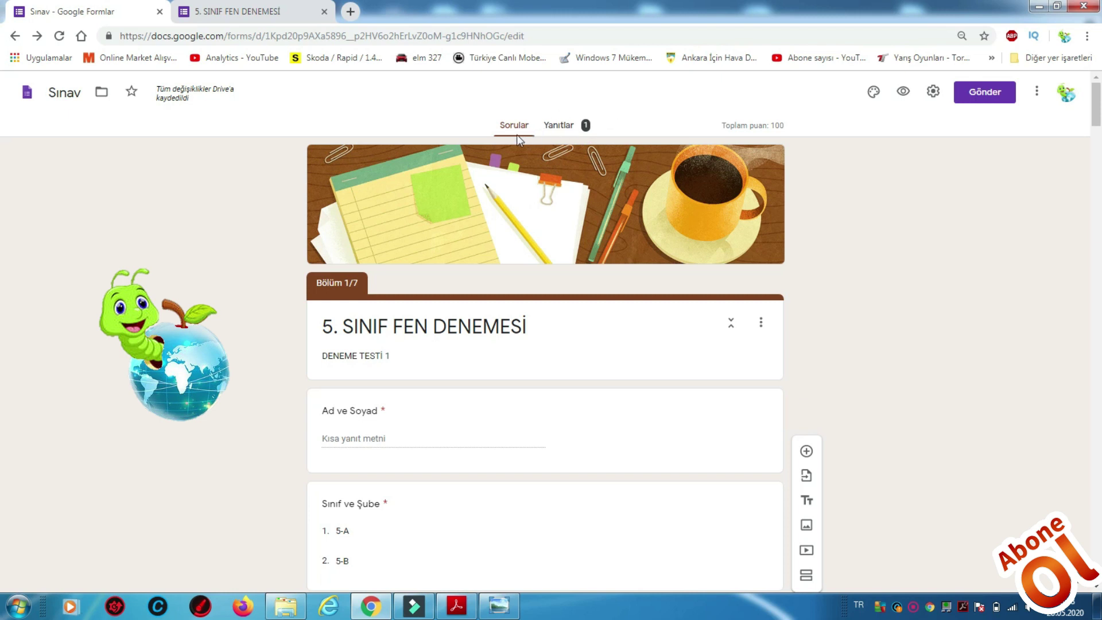
pyautogui.click(571, 132)
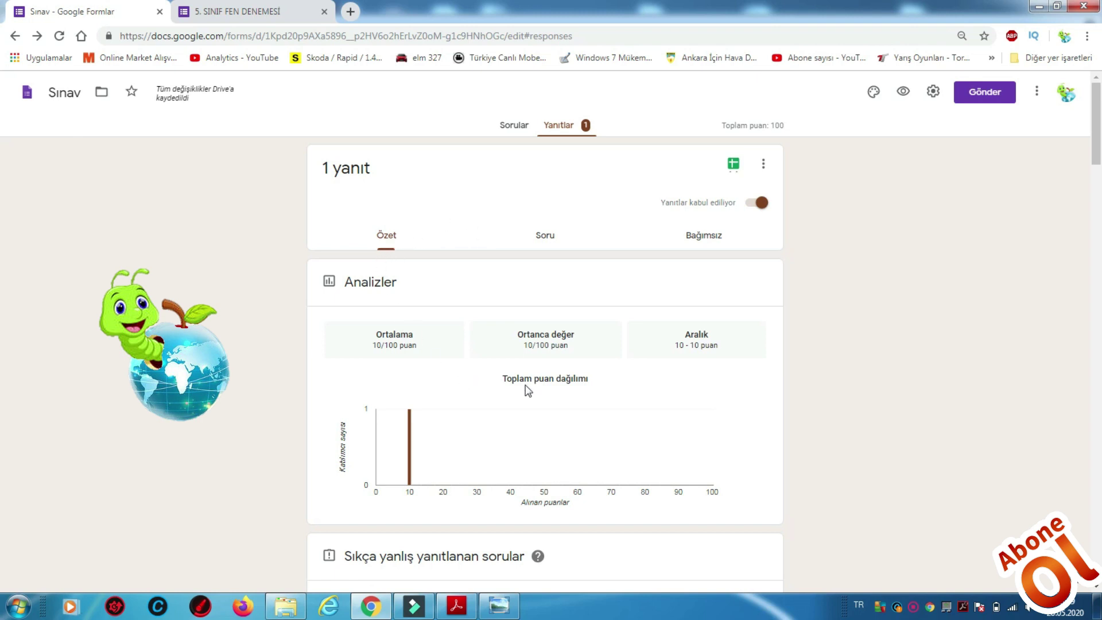
# Examine the score analysis and the frequently missed questions in the response summary
pyautogui.scroll(-2, 528, 390)
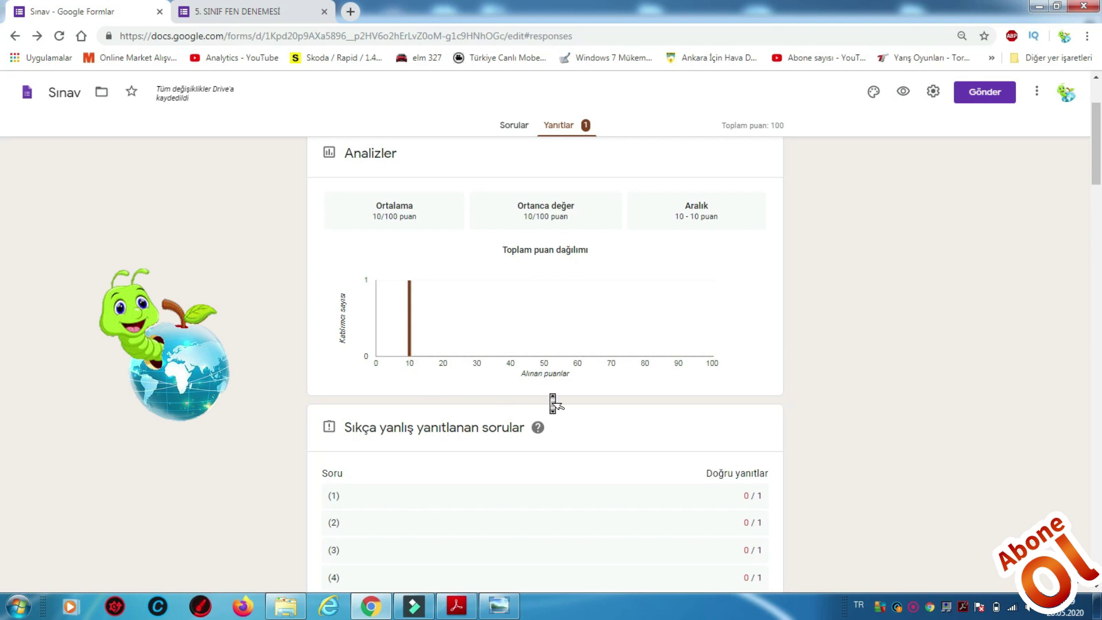
pyautogui.scroll(-6, 553, 404)
pyautogui.scroll(-2, 552, 404)
pyautogui.scroll(3, 553, 401)
pyautogui.scroll(8, 553, 400)
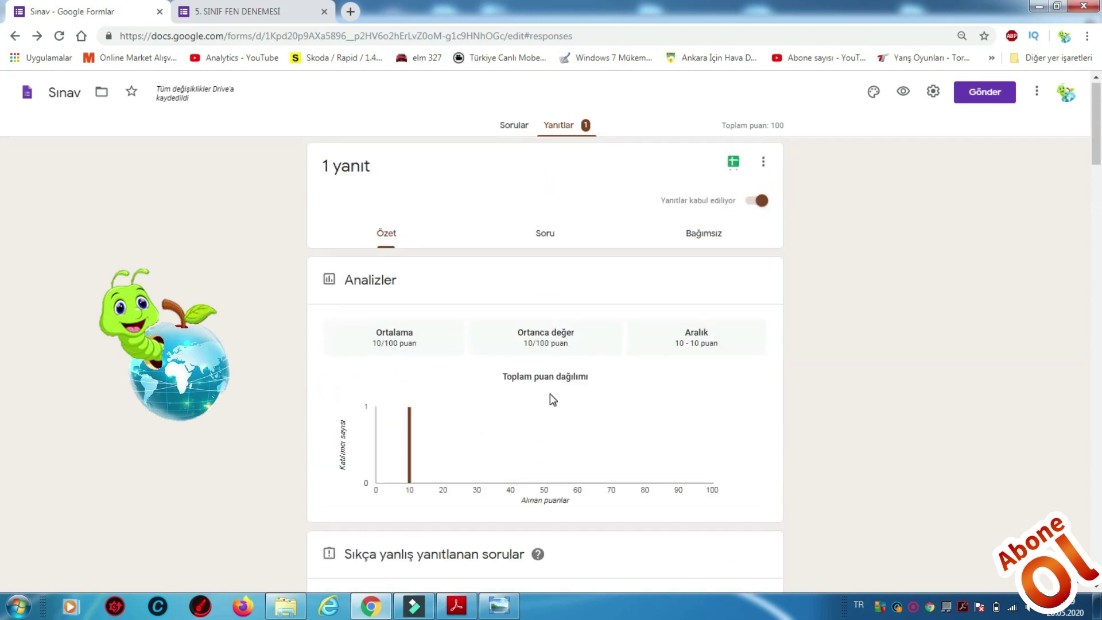
# Glance at the individual response, return to the summary and examine the name, class, number and per-question answer charts
pyautogui.click(687, 230)
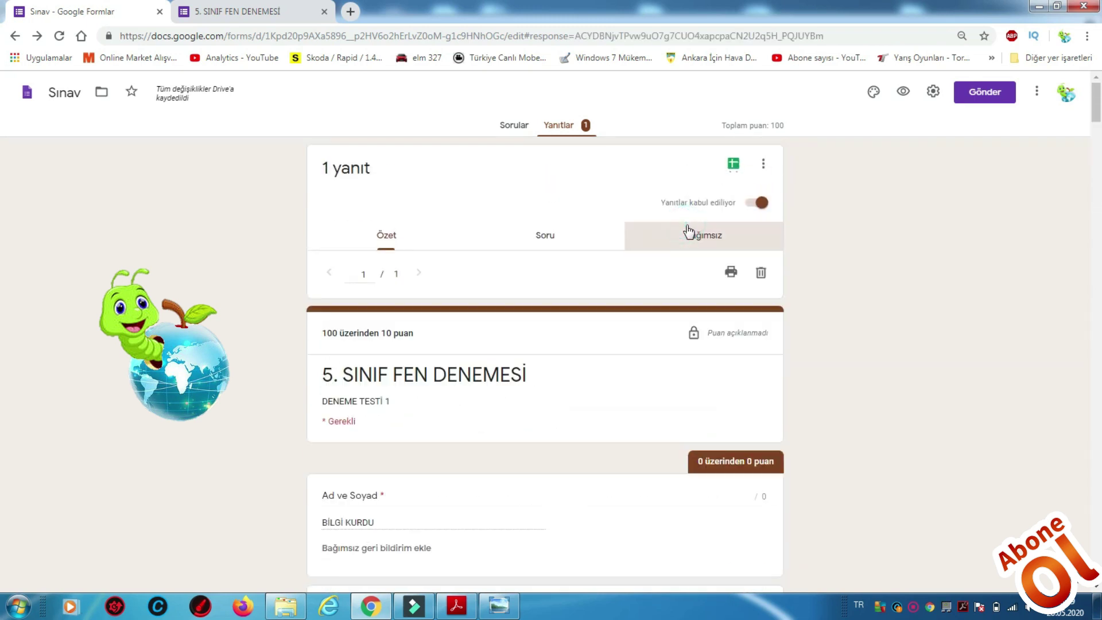
pyautogui.click(387, 242)
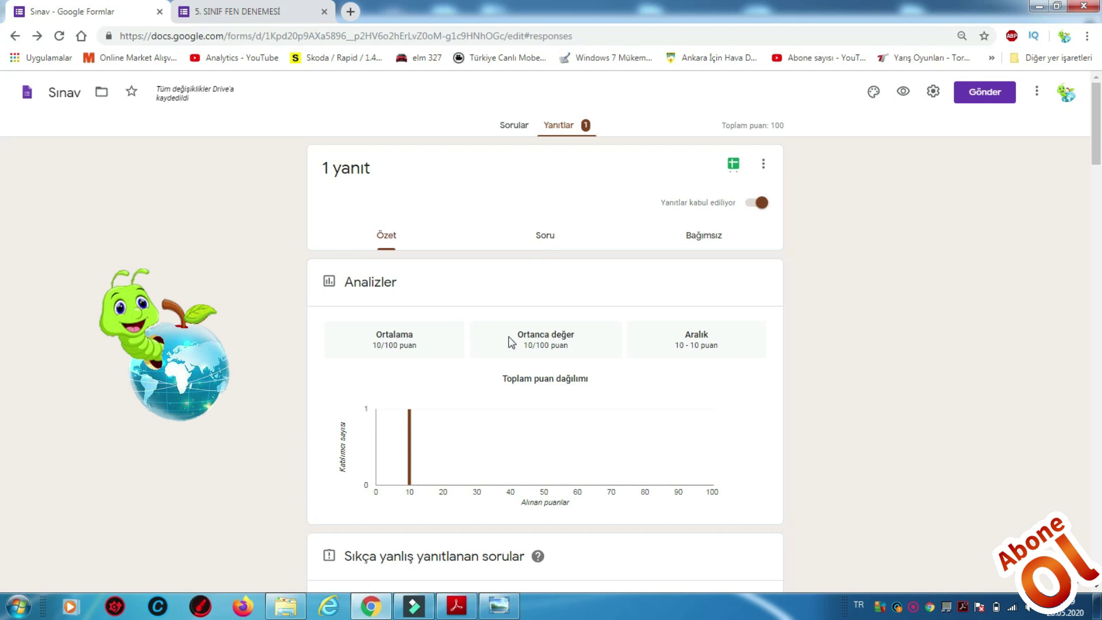
pyautogui.scroll(-2, 505, 339)
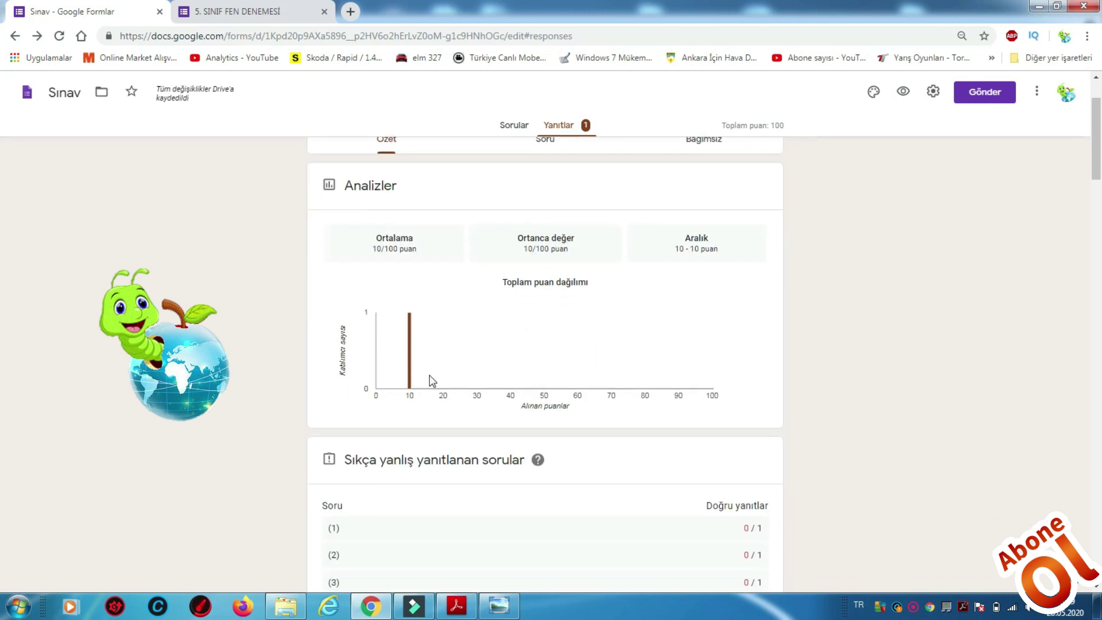
pyautogui.scroll(-15, 430, 377)
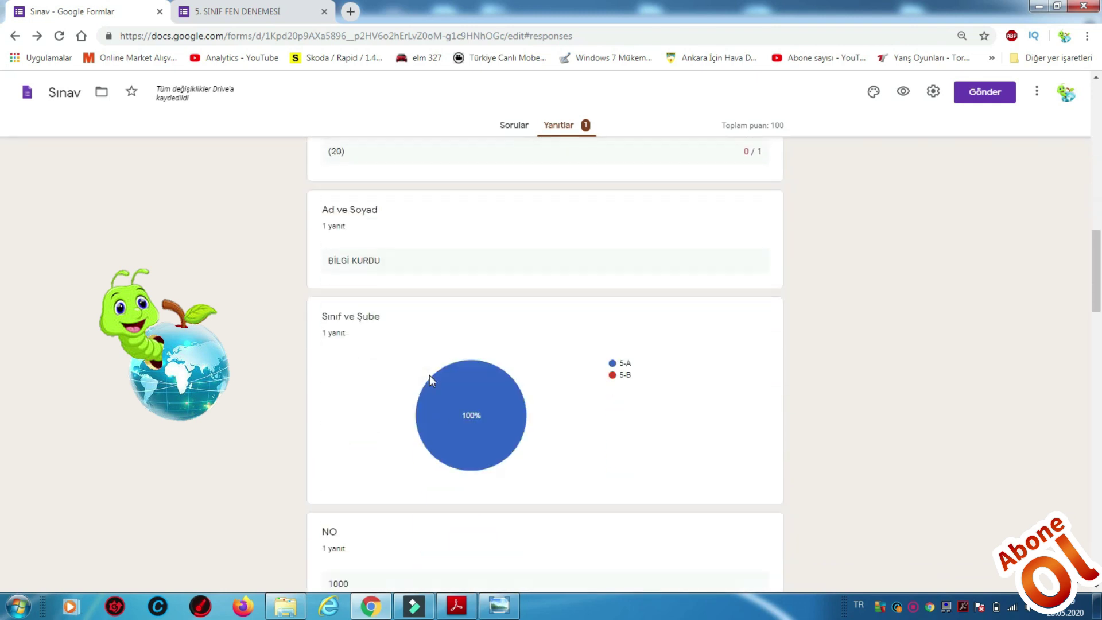
pyautogui.scroll(-1, 430, 374)
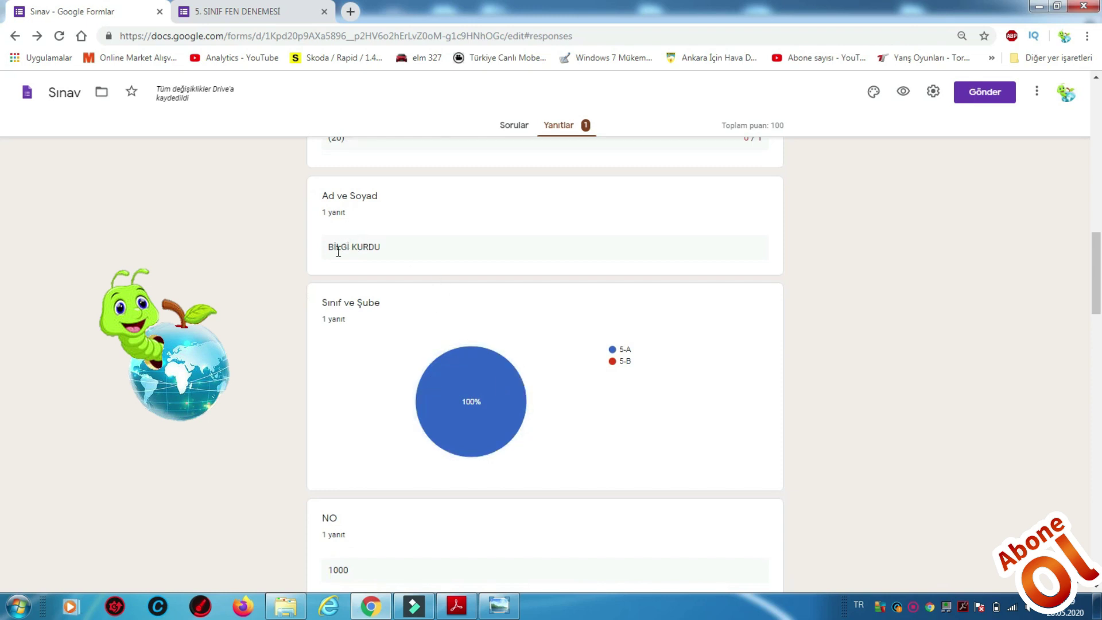
pyautogui.scroll(-4, 386, 255)
pyautogui.scroll(3, 498, 241)
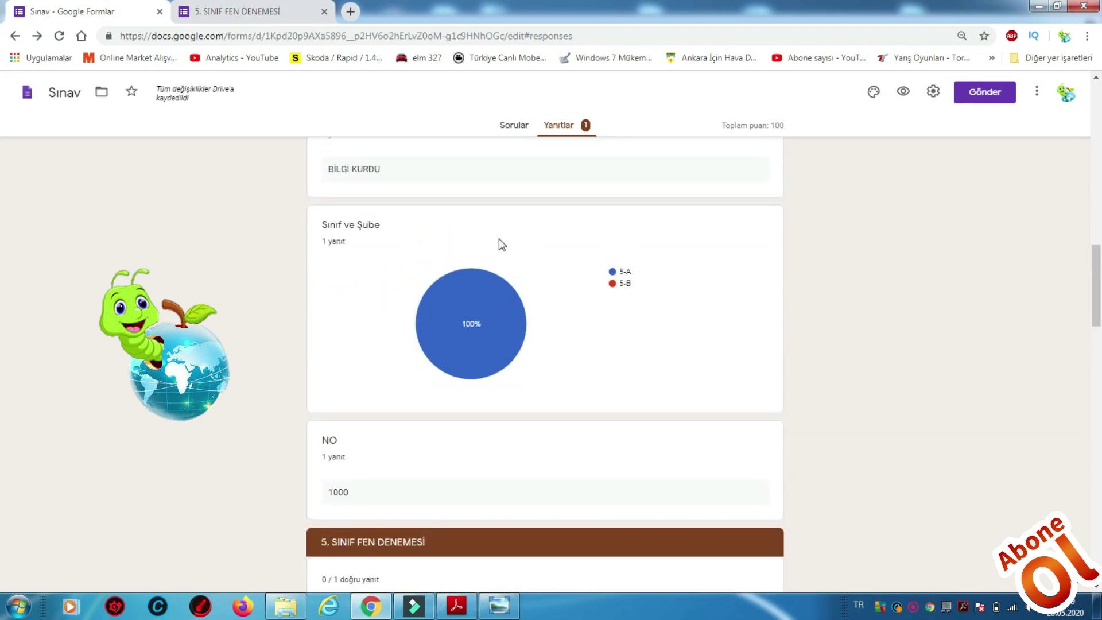
pyautogui.scroll(-7, 491, 317)
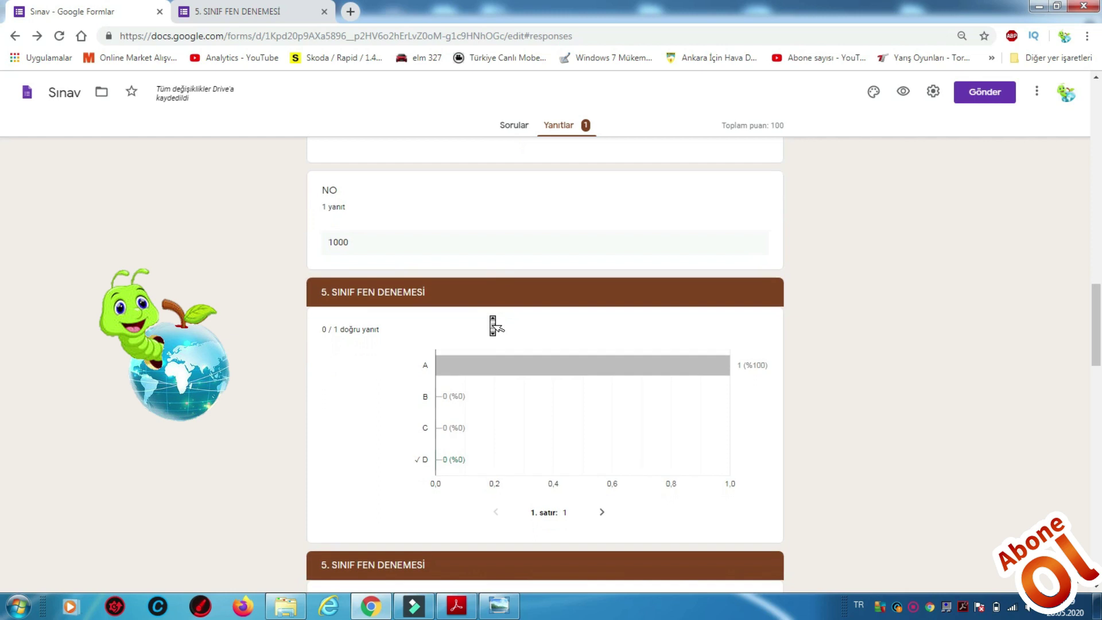
pyautogui.scroll(15, 493, 321)
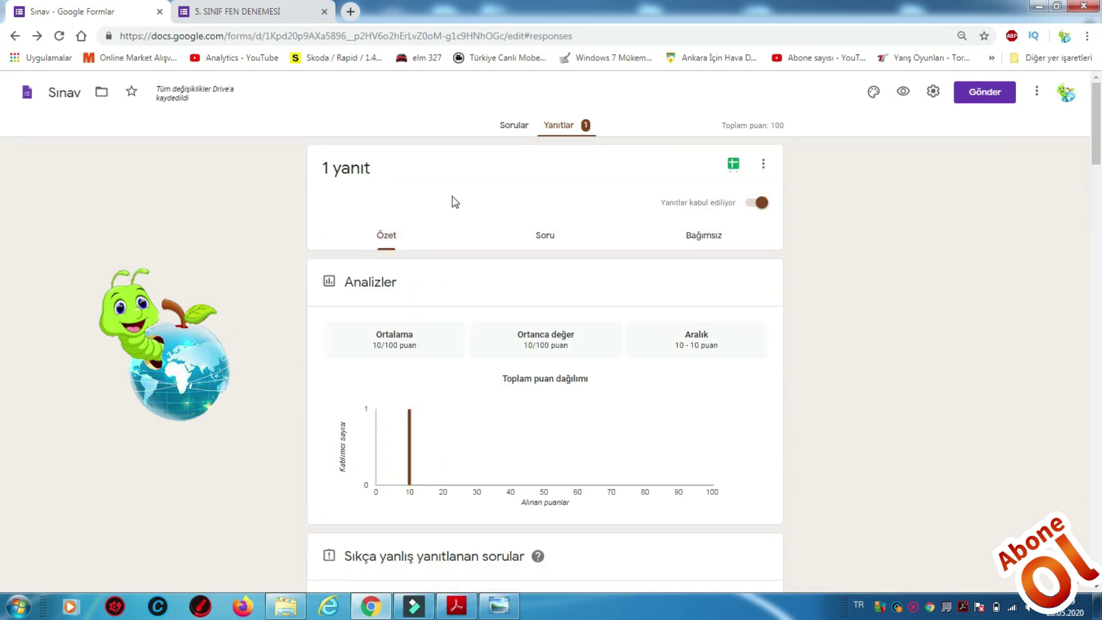
# View the responses question by question, paging through the full name, class and number entries
pyautogui.click(547, 236)
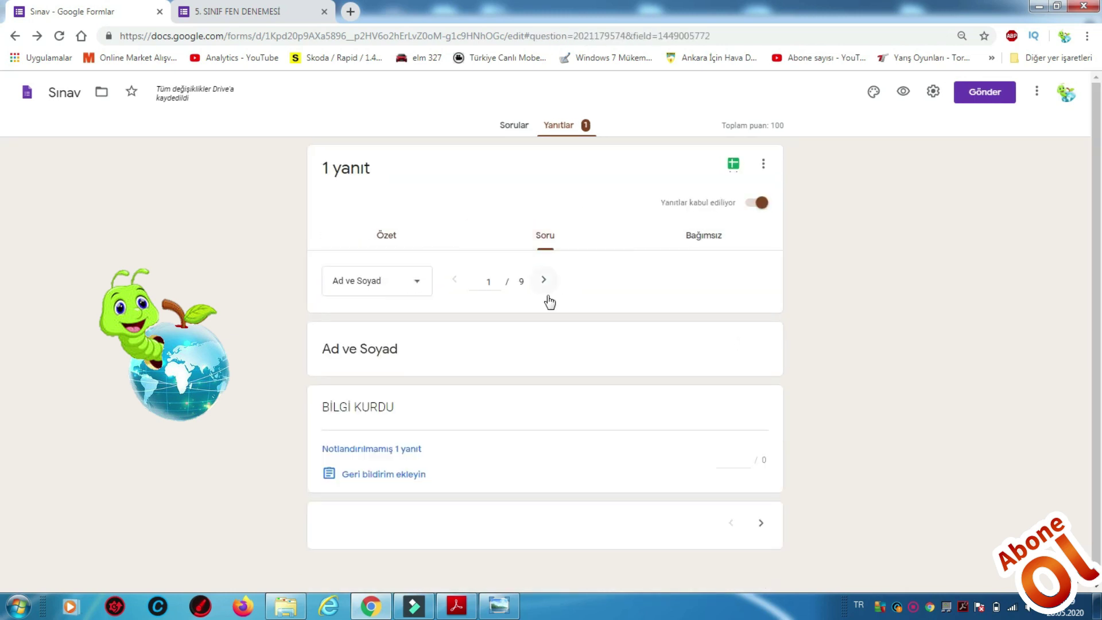
pyautogui.click(545, 279)
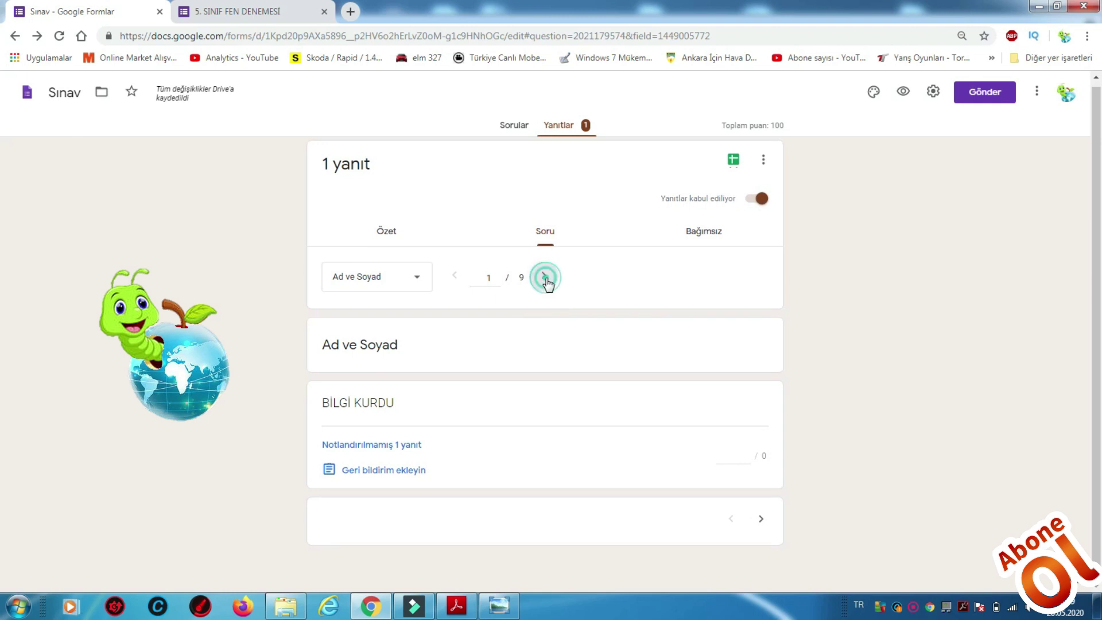
pyautogui.click(544, 280)
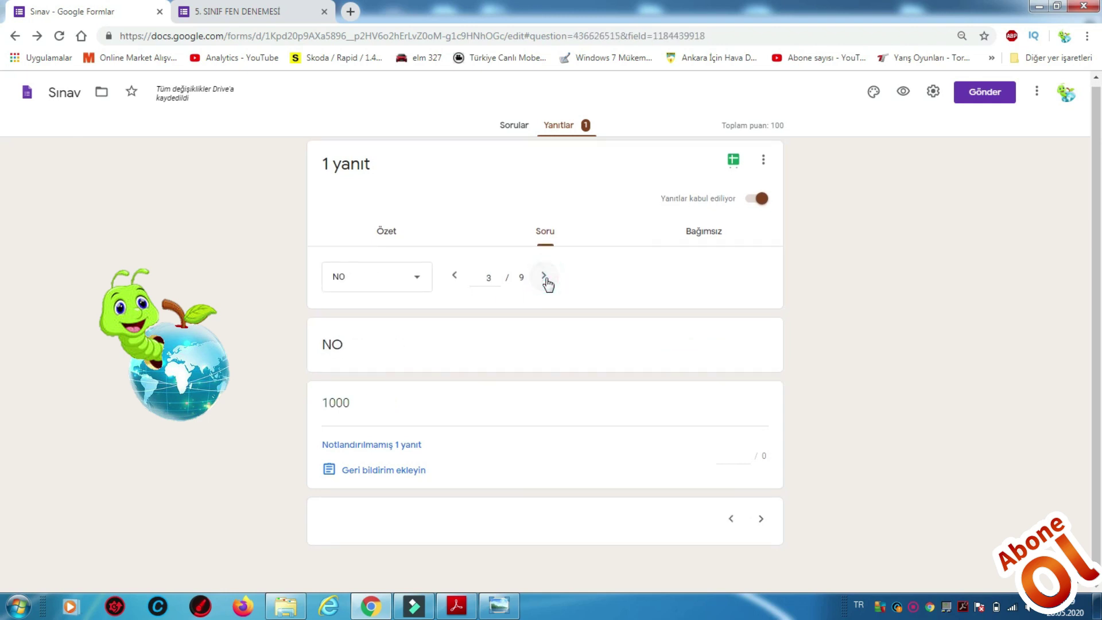
pyautogui.click(454, 277)
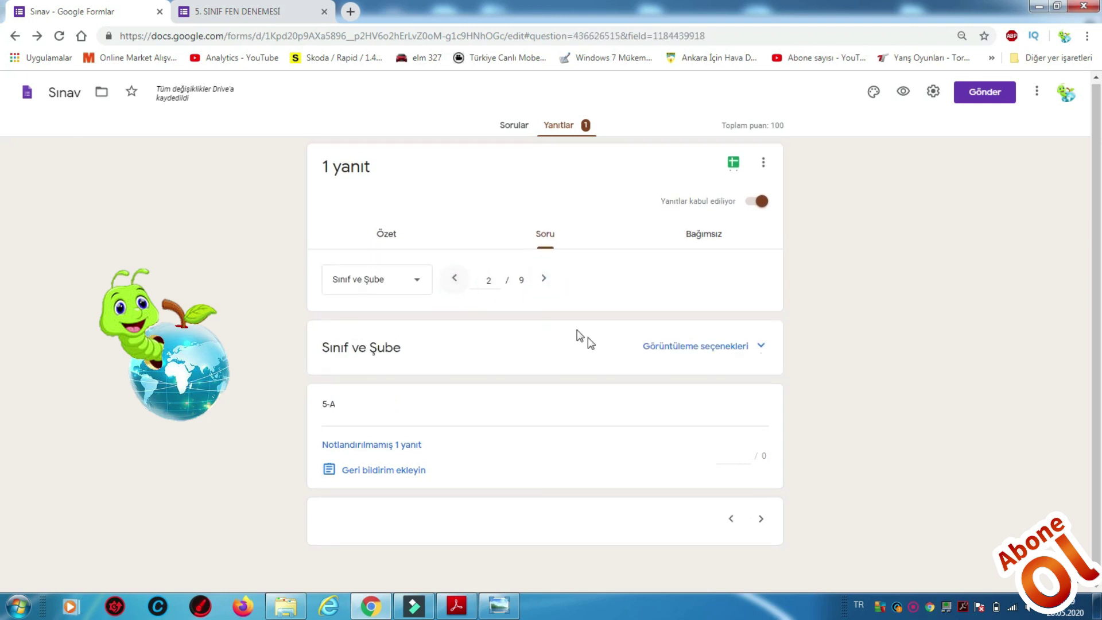
# Open the student's individual response and examine the total score and the marked answers to questions 1 to 3 against the answer key
pyautogui.click(703, 240)
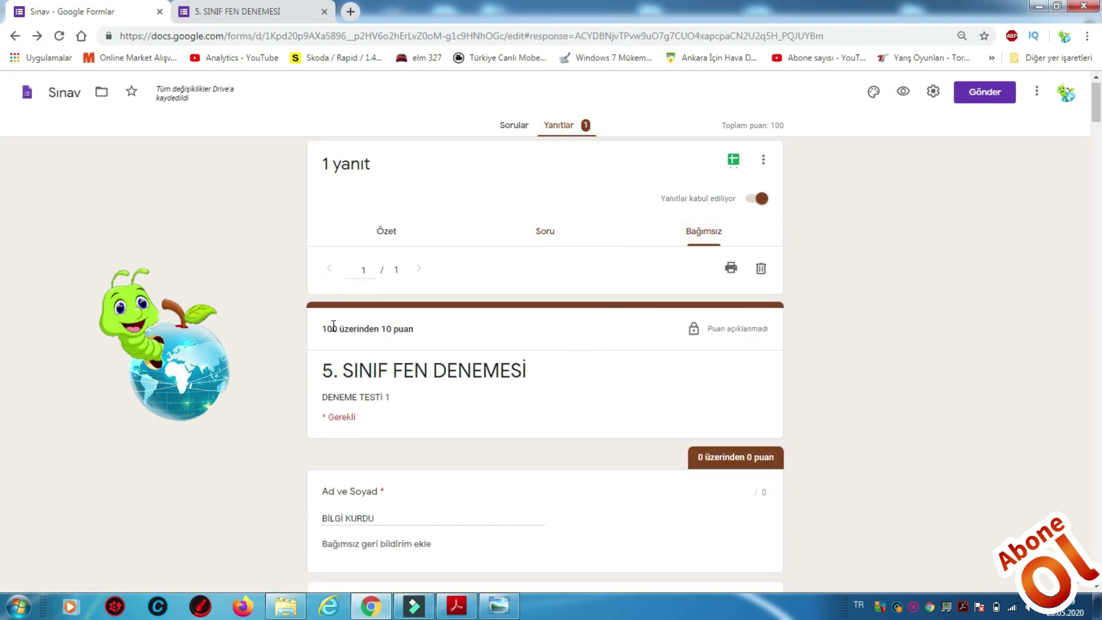
pyautogui.moveTo(325, 328); pyautogui.dragTo(416, 323)
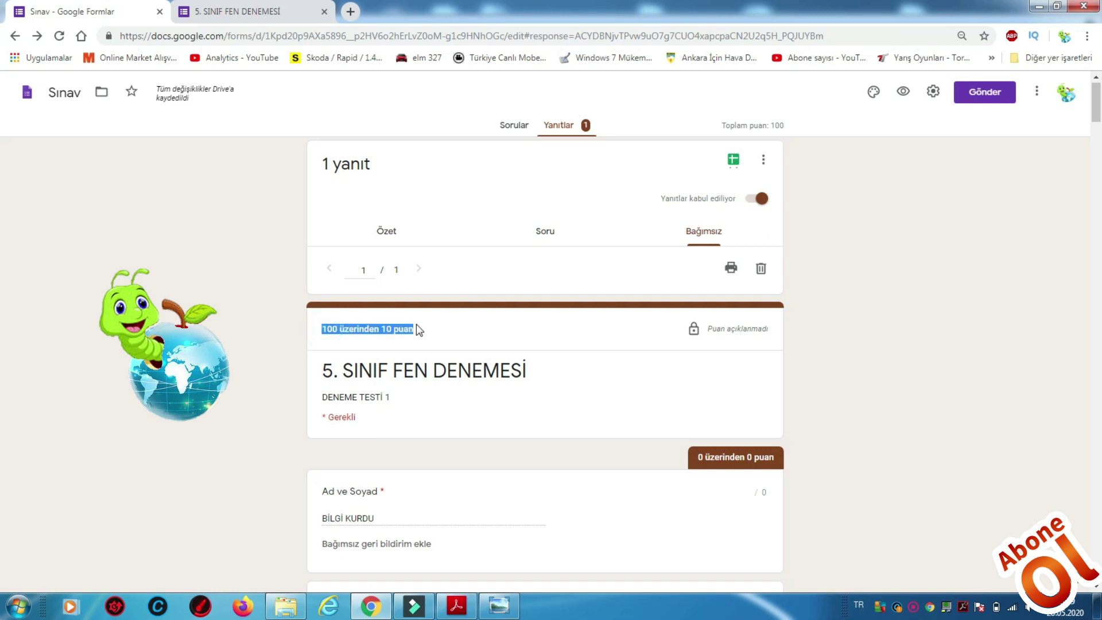
pyautogui.click(465, 329)
pyautogui.scroll(-4, 534, 436)
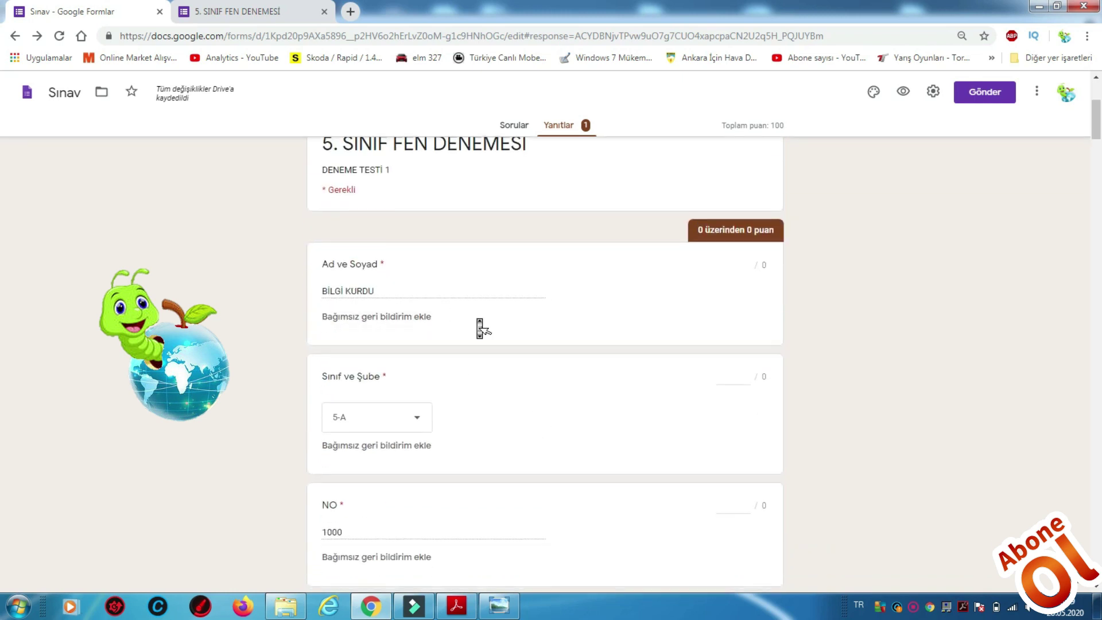
pyautogui.scroll(-6, 477, 319)
pyautogui.scroll(-10, 478, 323)
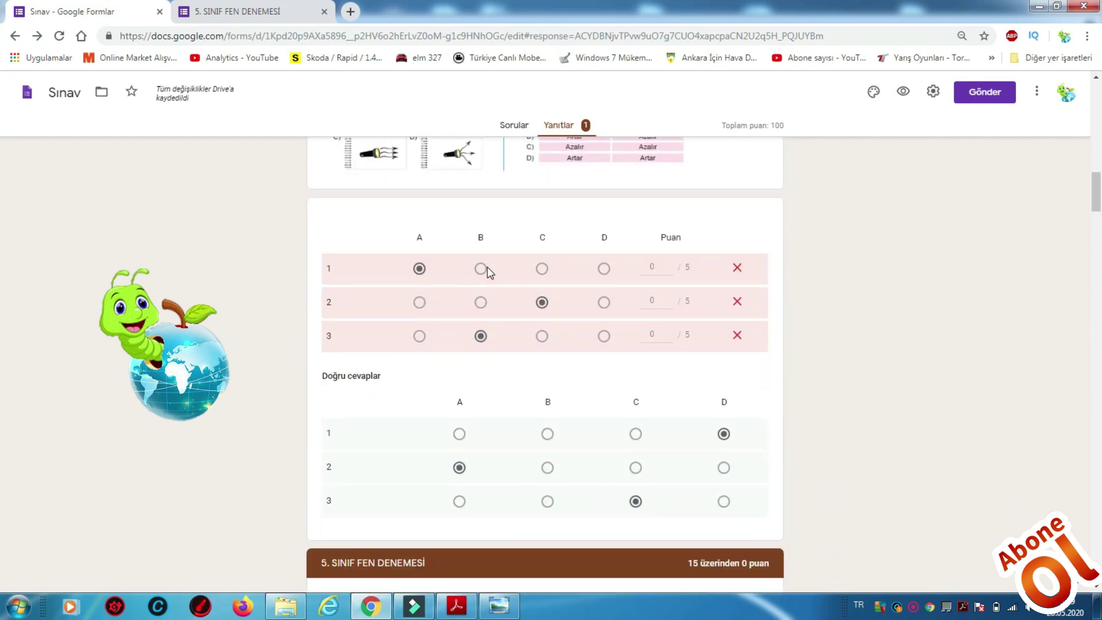
pyautogui.scroll(-3, 489, 273)
pyautogui.scroll(4, 491, 275)
pyautogui.scroll(-1, 491, 278)
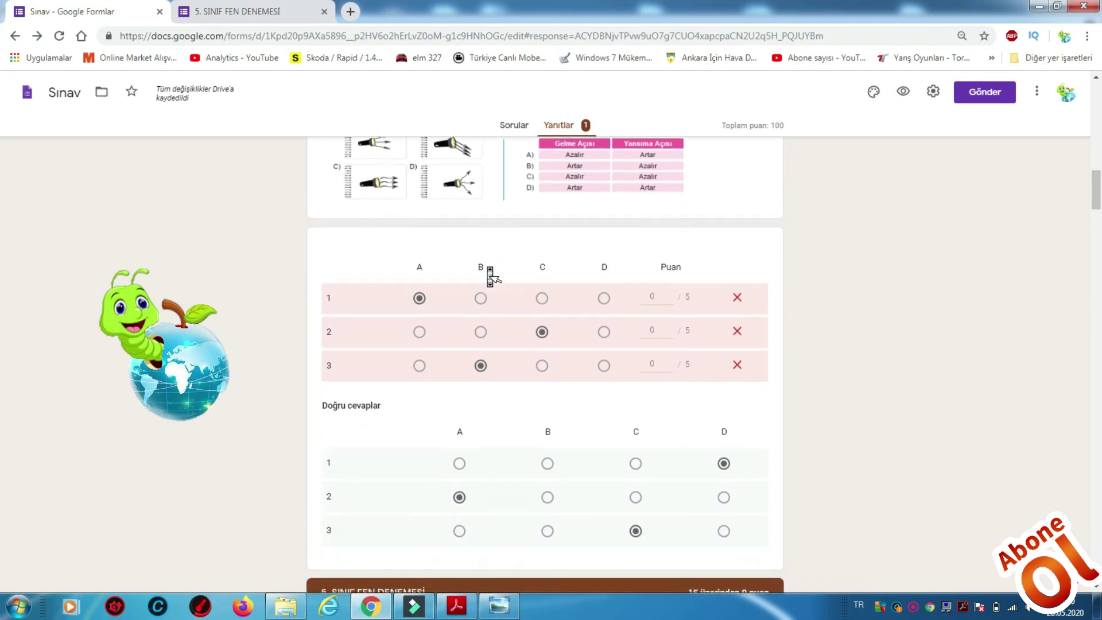
# Examine the student's marked answers and points through question 20 against the correct answers
pyautogui.scroll(-2, 491, 277)
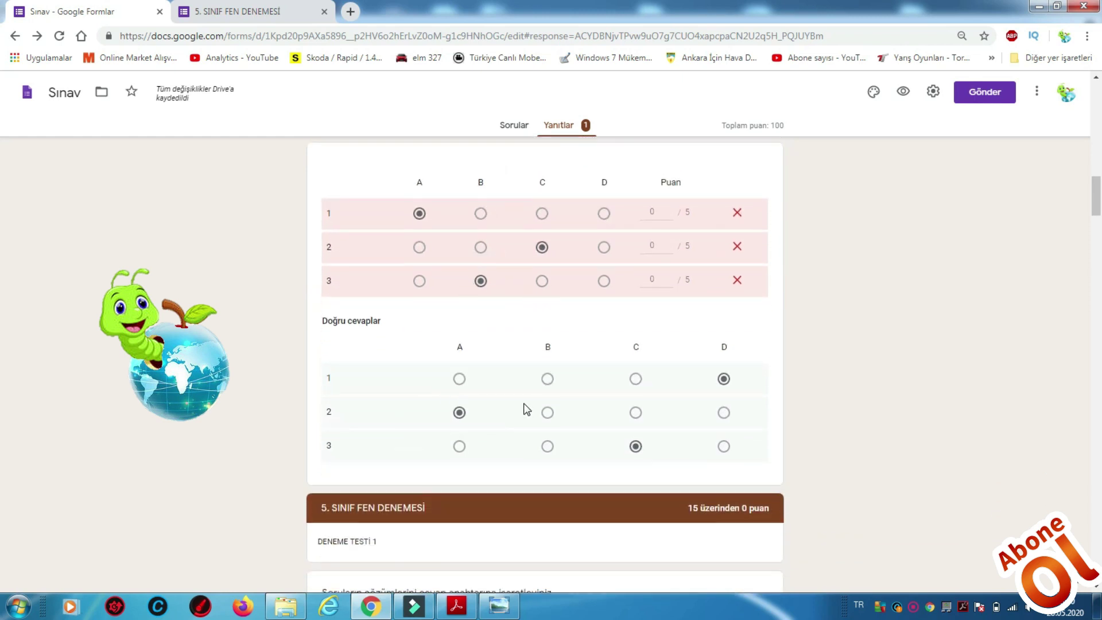
pyautogui.scroll(1, 476, 376)
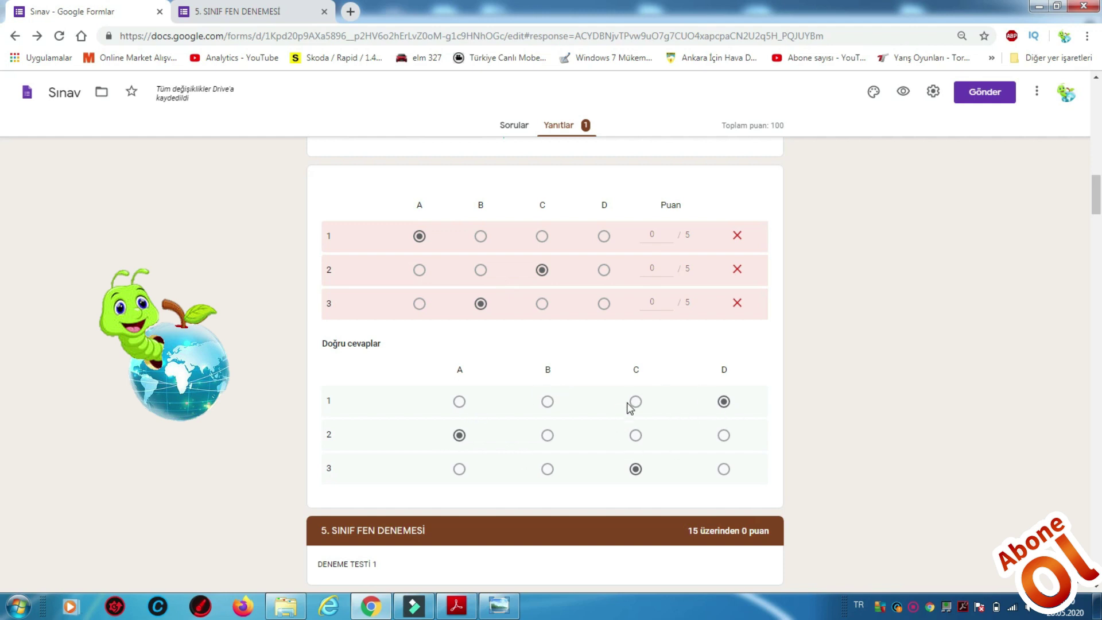
pyautogui.scroll(-15, 612, 436)
pyautogui.scroll(-15, 612, 436)
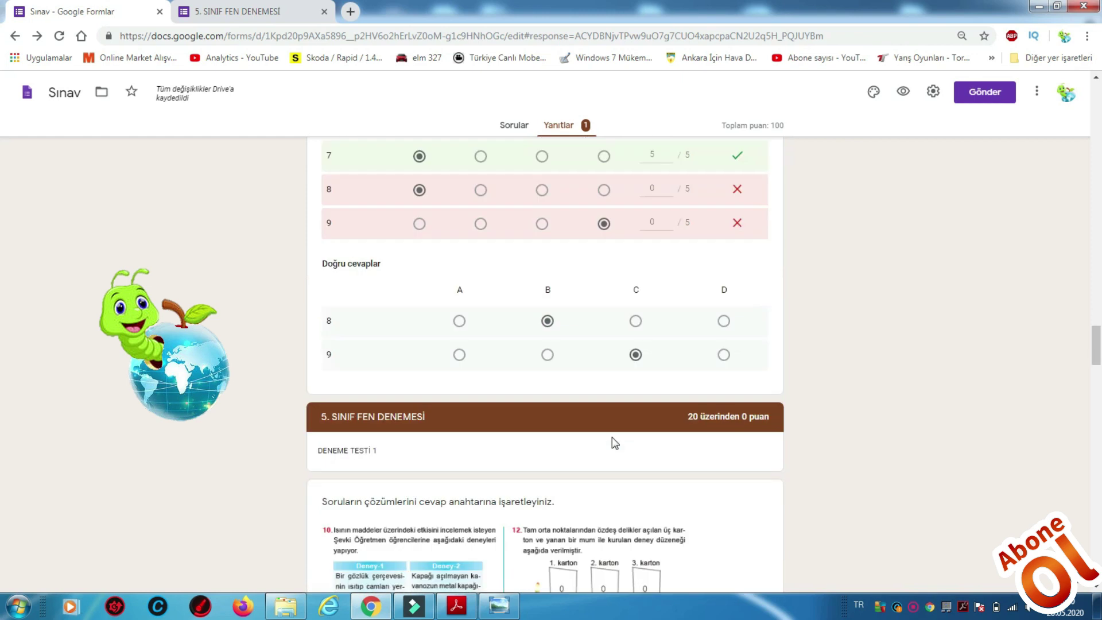
pyautogui.scroll(3, 612, 437)
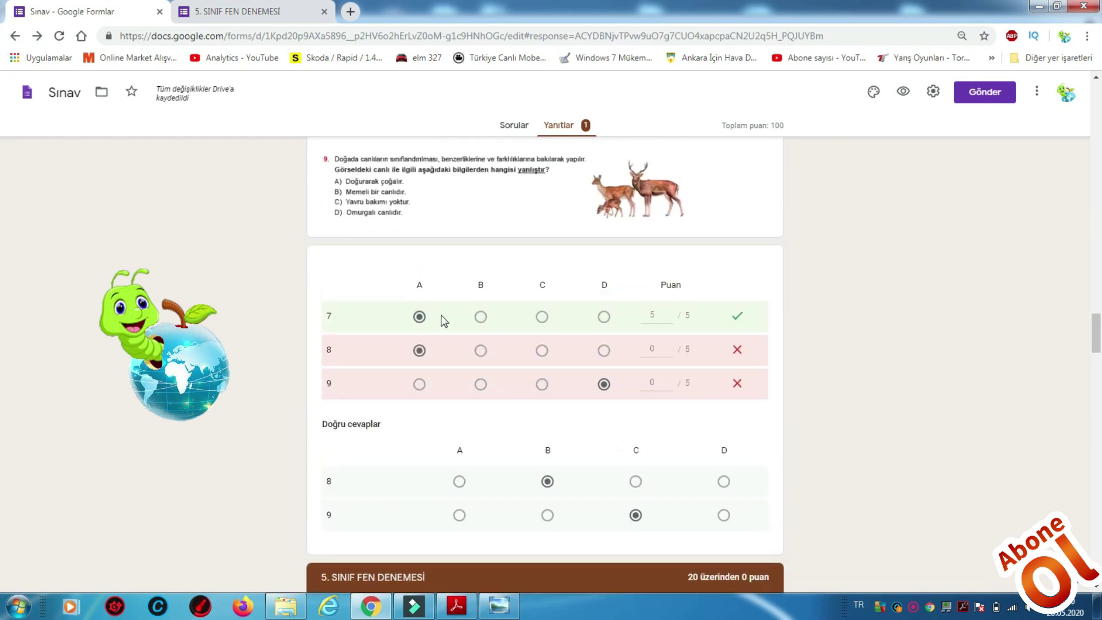
pyautogui.scroll(-15, 578, 352)
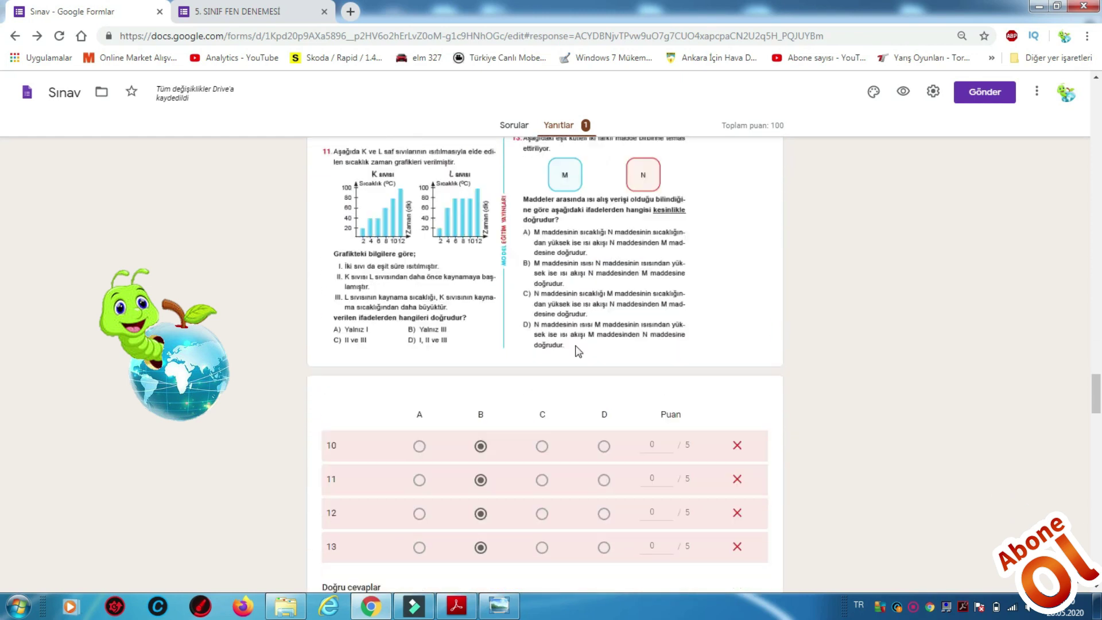
pyautogui.scroll(-15, 578, 351)
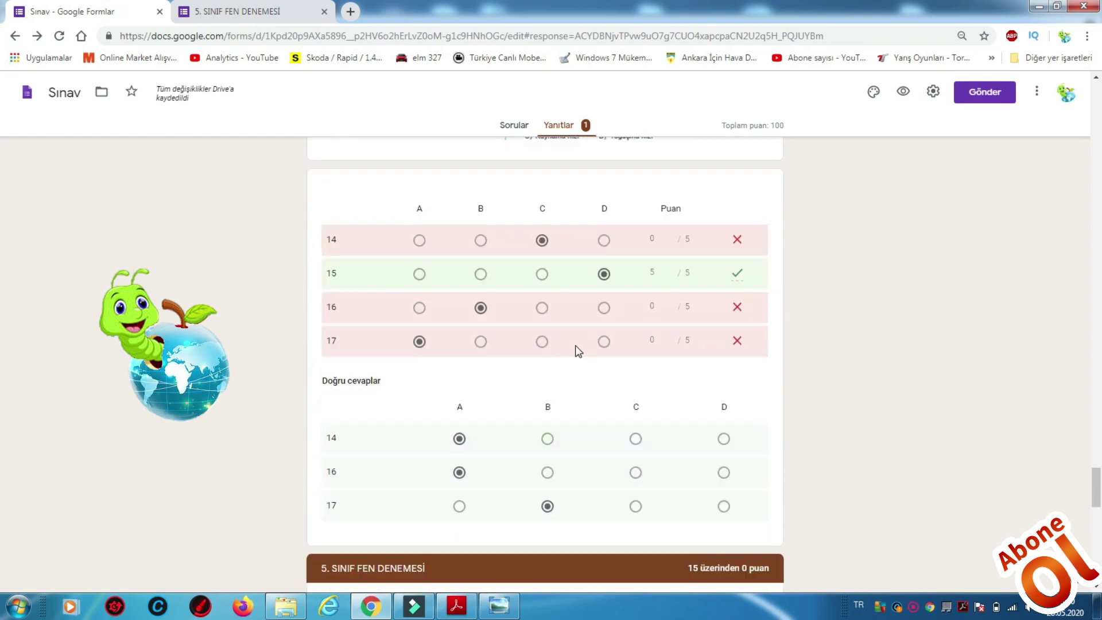
pyautogui.scroll(-15, 600, 261)
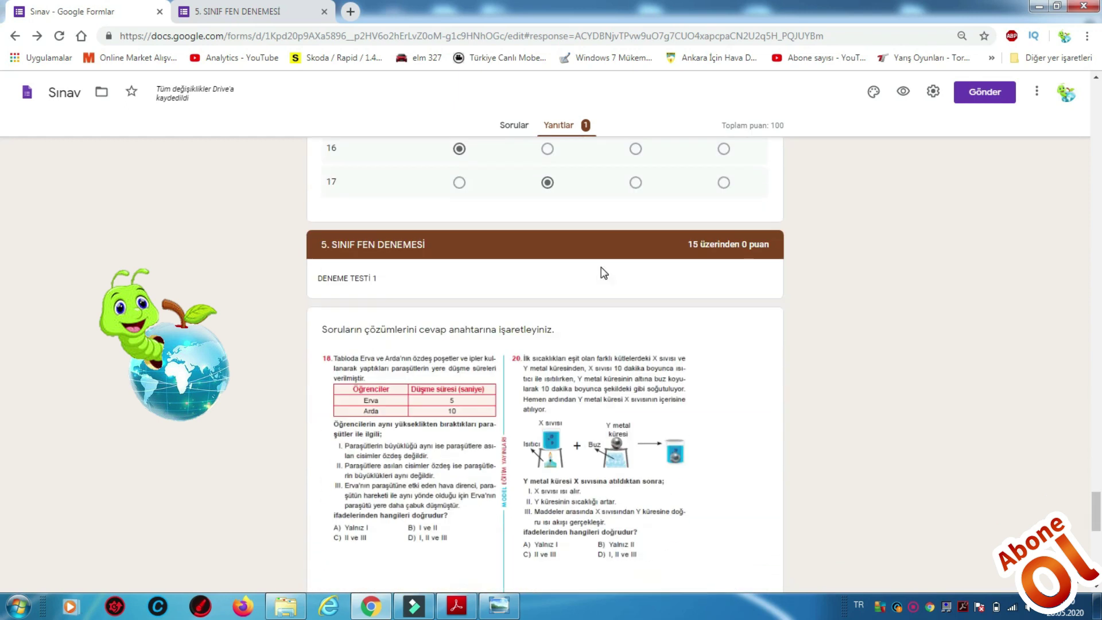
pyautogui.scroll(-3, 603, 271)
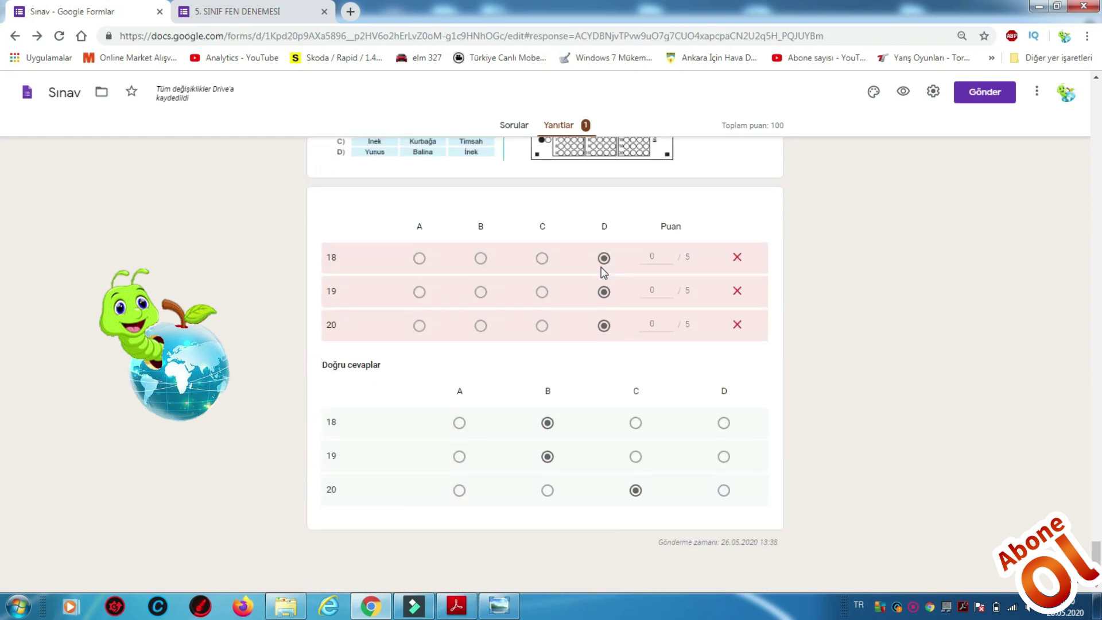
# Return to the start of the student's response and examine the total score out of 100
pyautogui.middleClick(567, 325)
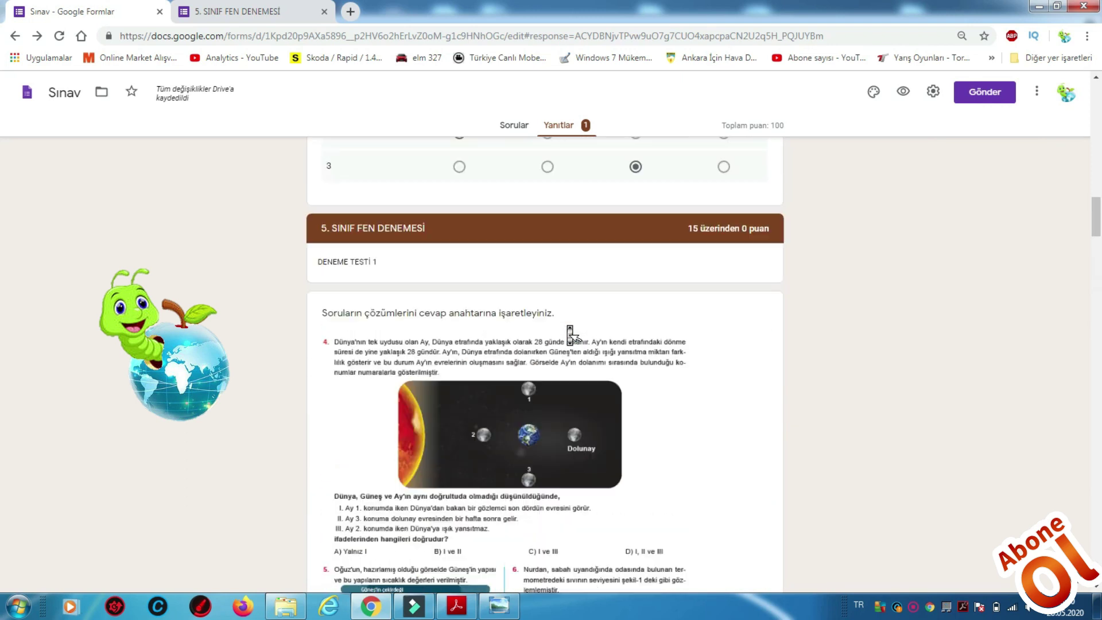
pyautogui.click(556, 273)
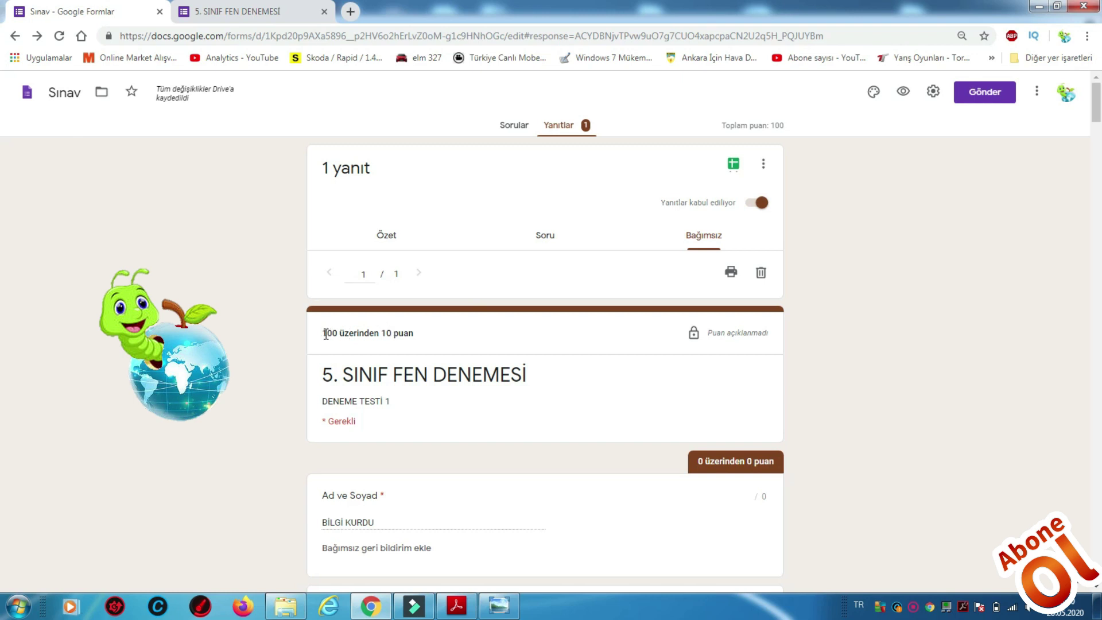
pyautogui.moveTo(323, 333)
pyautogui.mouseDown()
pyautogui.moveTo(429, 333)
pyautogui.moveTo(327, 333)
pyautogui.mouseUp()
pyautogui.click(430, 333)
pyautogui.click(411, 334)
pyautogui.click(430, 333)
# Switch back to the form's questions and look over the first section's full name, class and number fields
pyautogui.click(517, 128)
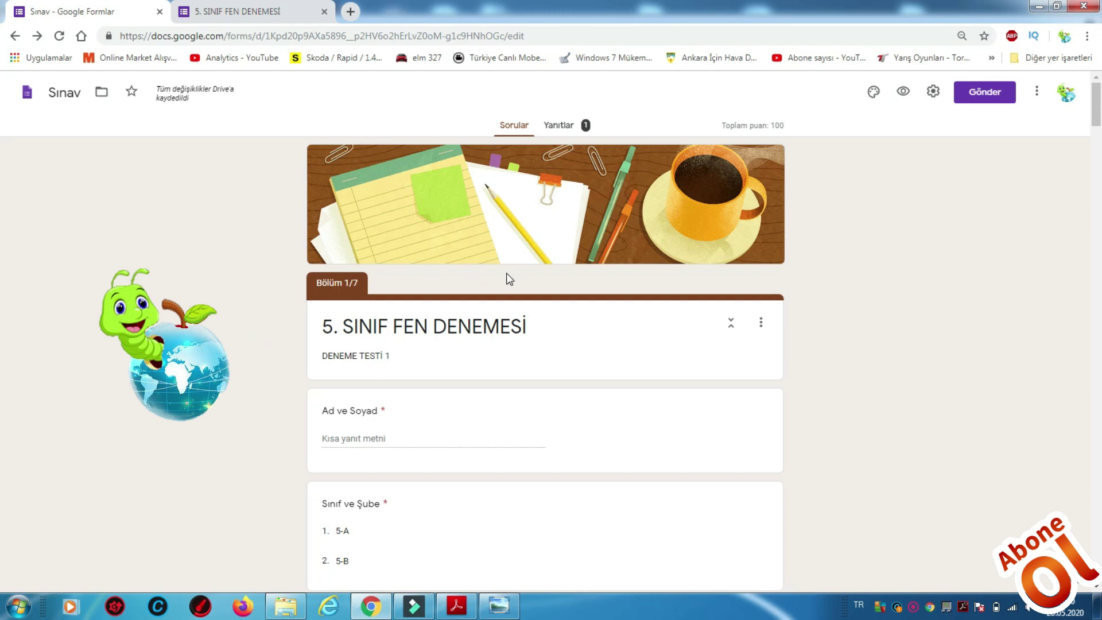
pyautogui.scroll(-5, 510, 280)
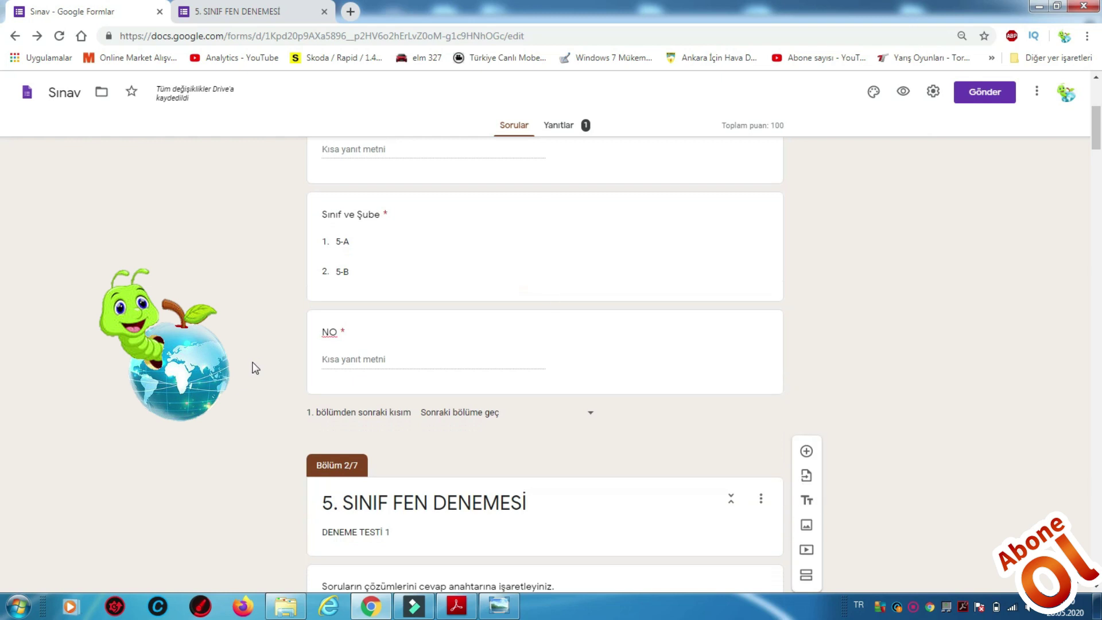
pyautogui.scroll(-4, 245, 344)
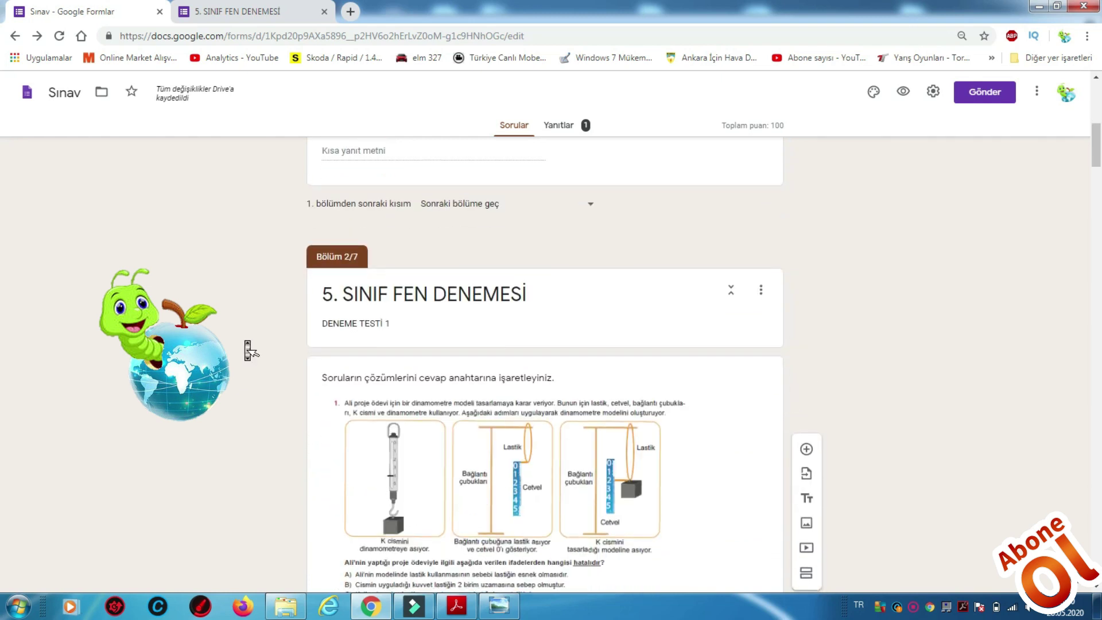
pyautogui.scroll(-5, 247, 348)
pyautogui.scroll(10, 247, 348)
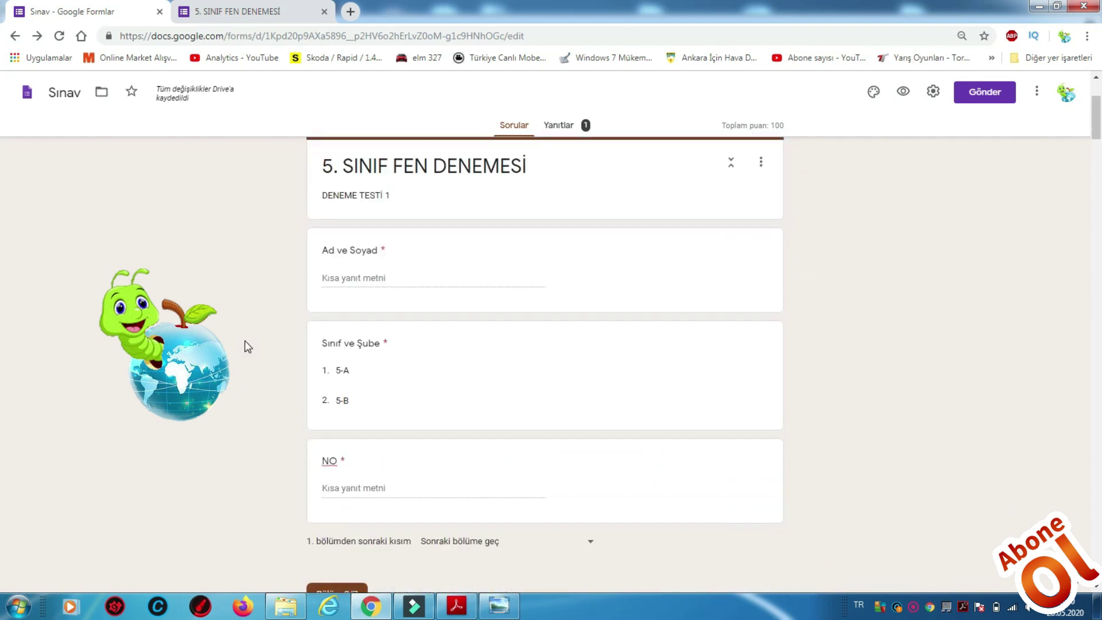
pyautogui.scroll(3, 674, 228)
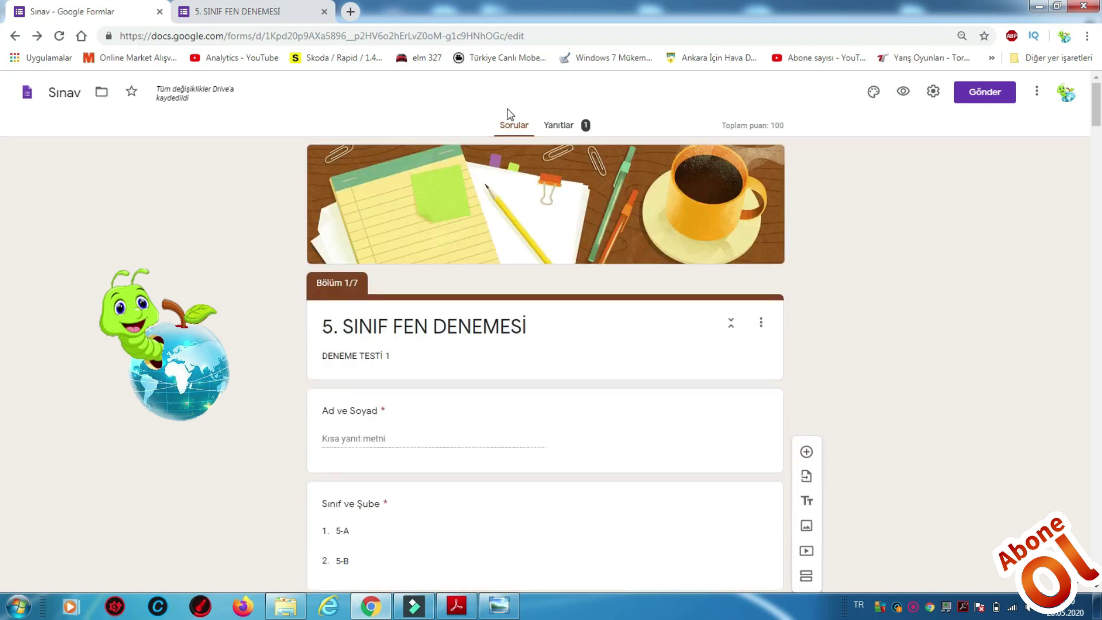
# Examine the section 2 header and its question image, and return to the first section
pyautogui.click(520, 131)
pyautogui.middleClick(847, 277)
pyautogui.middleClick(842, 267)
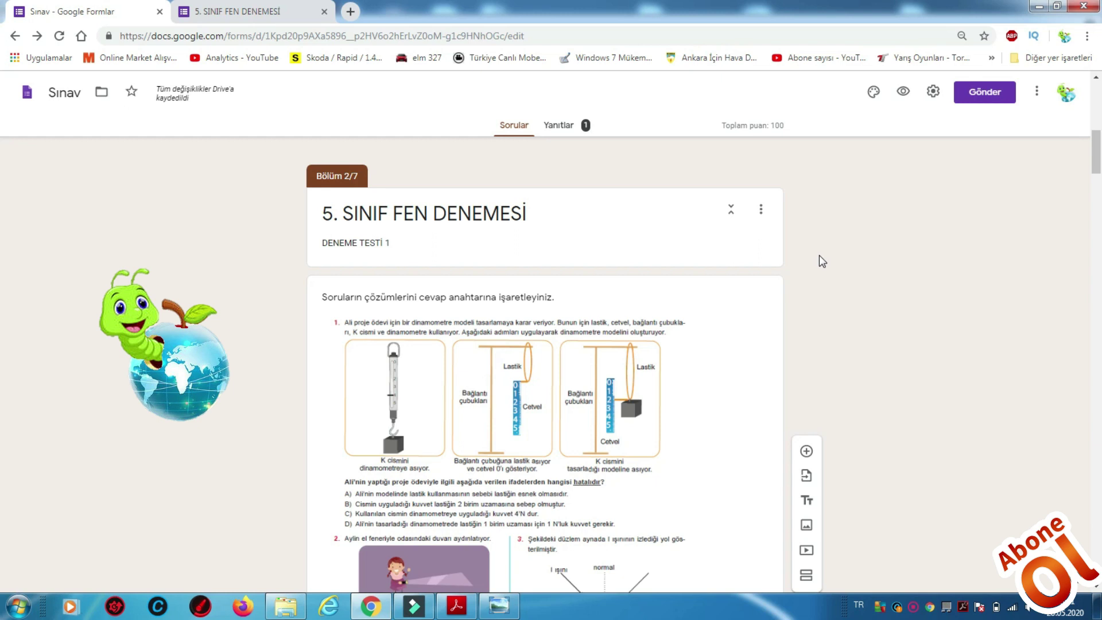
pyautogui.scroll(-4, 818, 255)
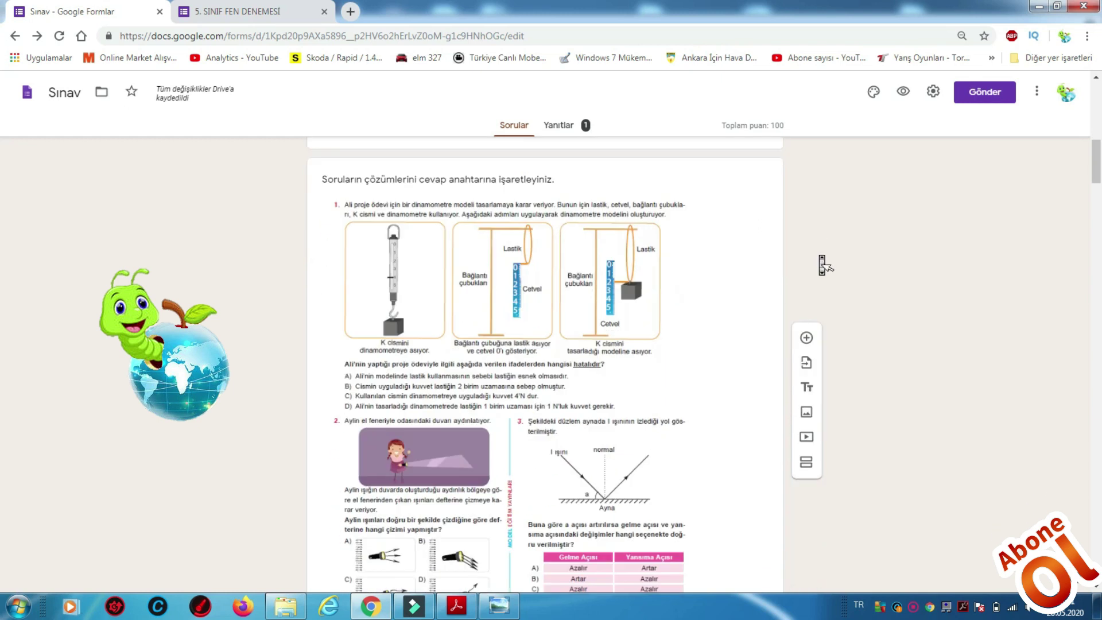
pyautogui.scroll(4, 842, 279)
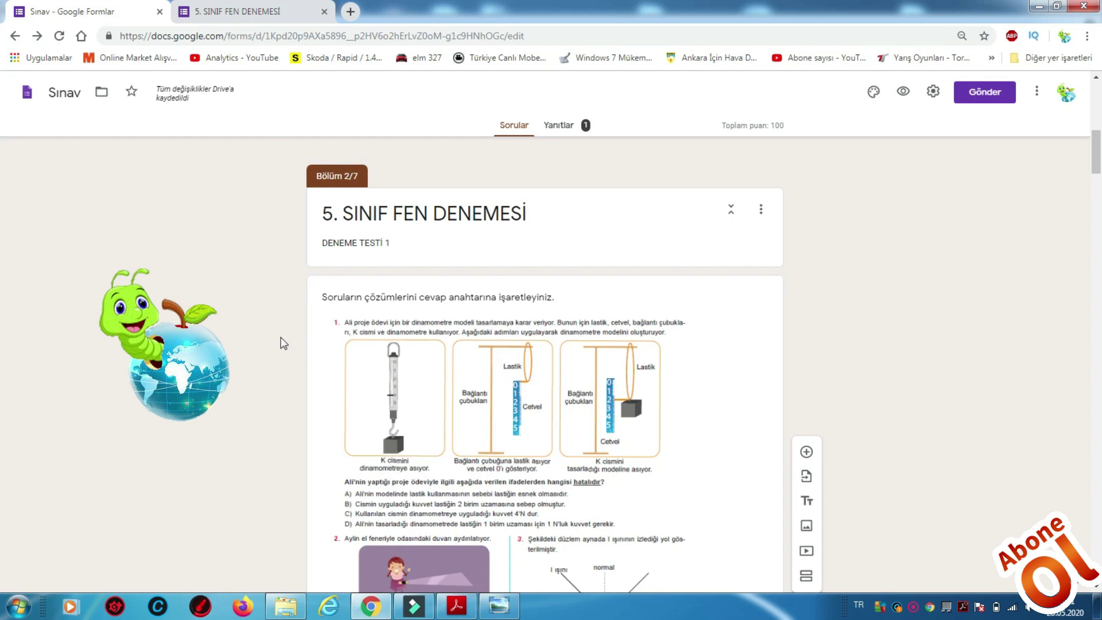
pyautogui.scroll(-3, 283, 343)
pyautogui.scroll(10, 283, 346)
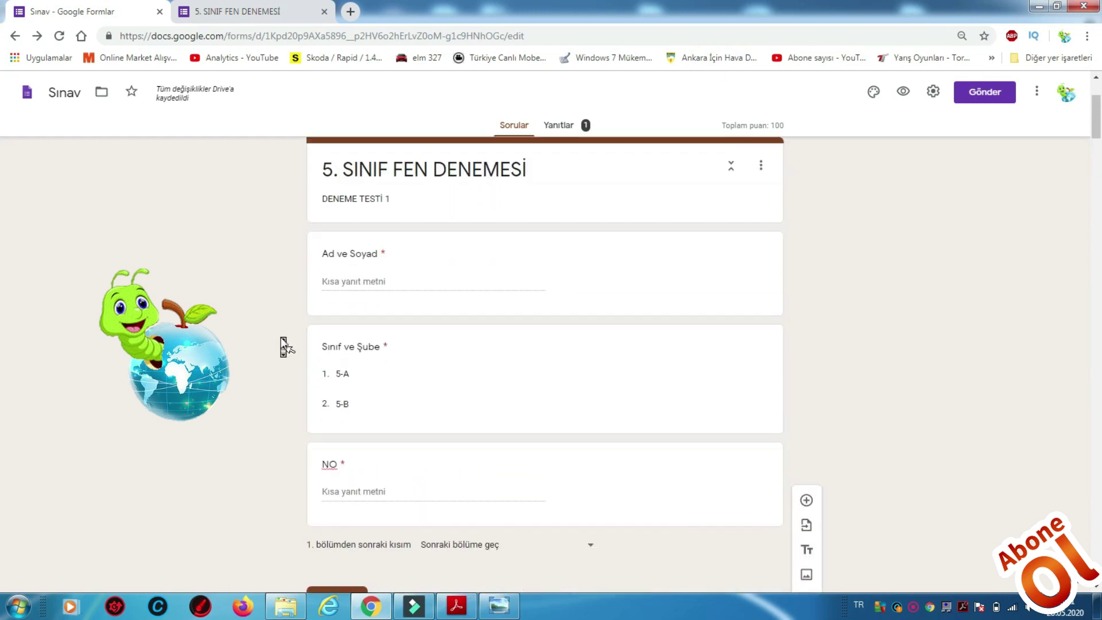
pyautogui.scroll(2, 283, 345)
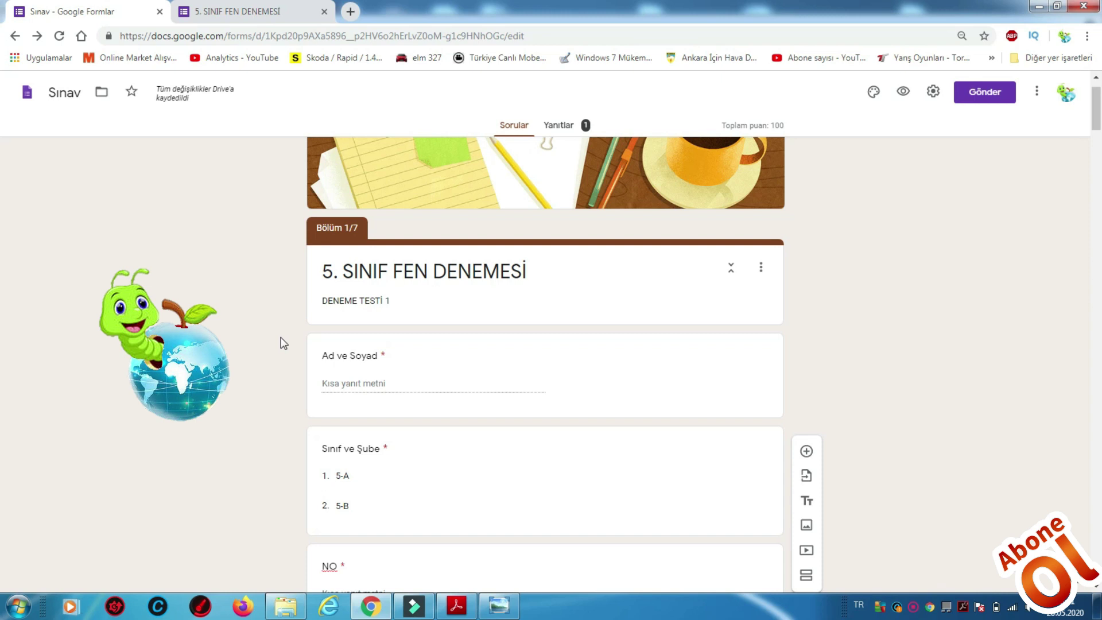
# Look through the question images of sections 2 and 3, and return to the form's header image
pyautogui.scroll(-15, 283, 343)
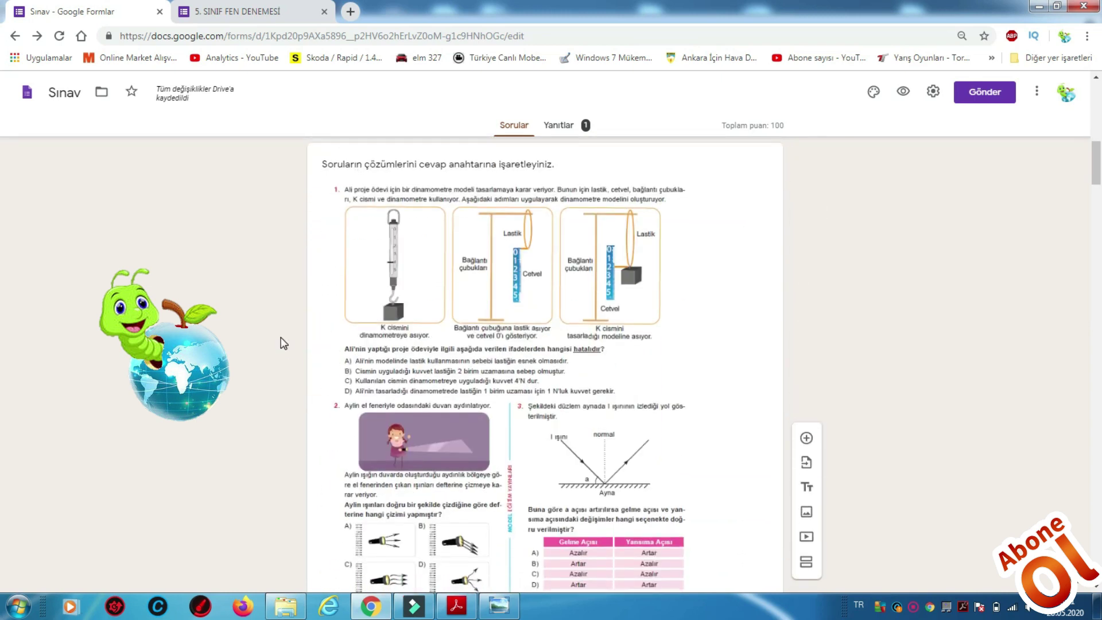
pyautogui.scroll(-9, 283, 343)
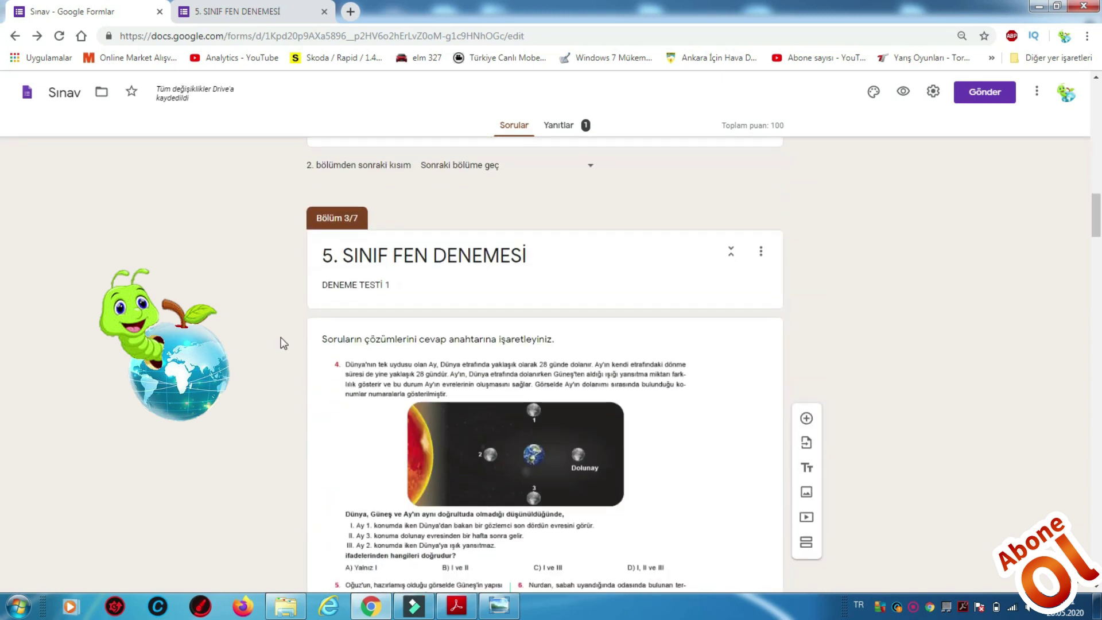
pyautogui.scroll(-3, 283, 343)
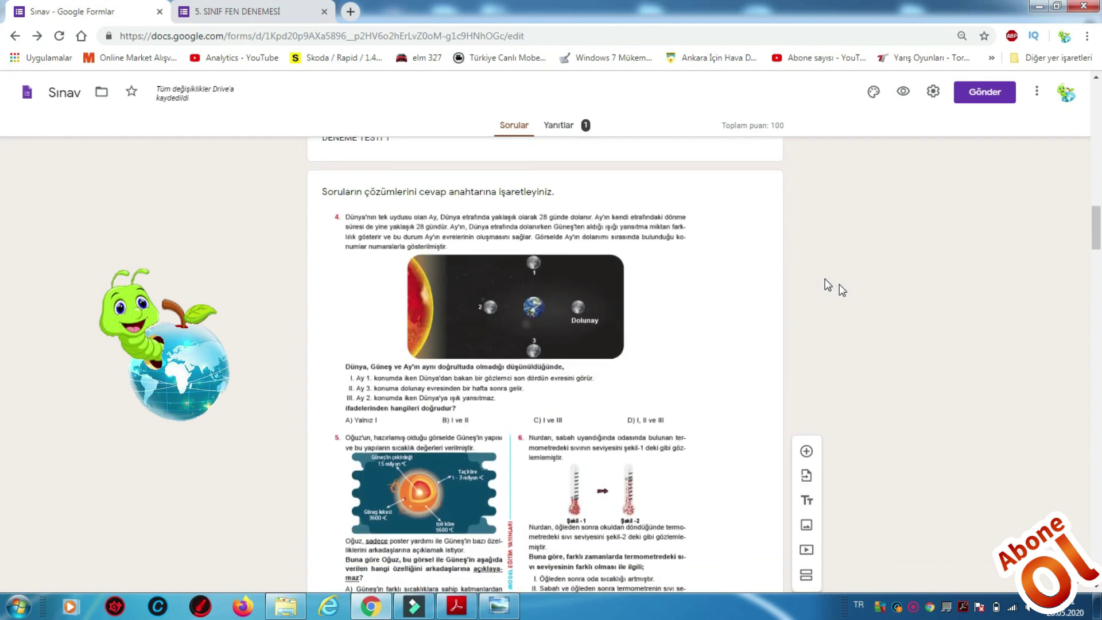
pyautogui.scroll(10, 839, 290)
pyautogui.middleClick(807, 285)
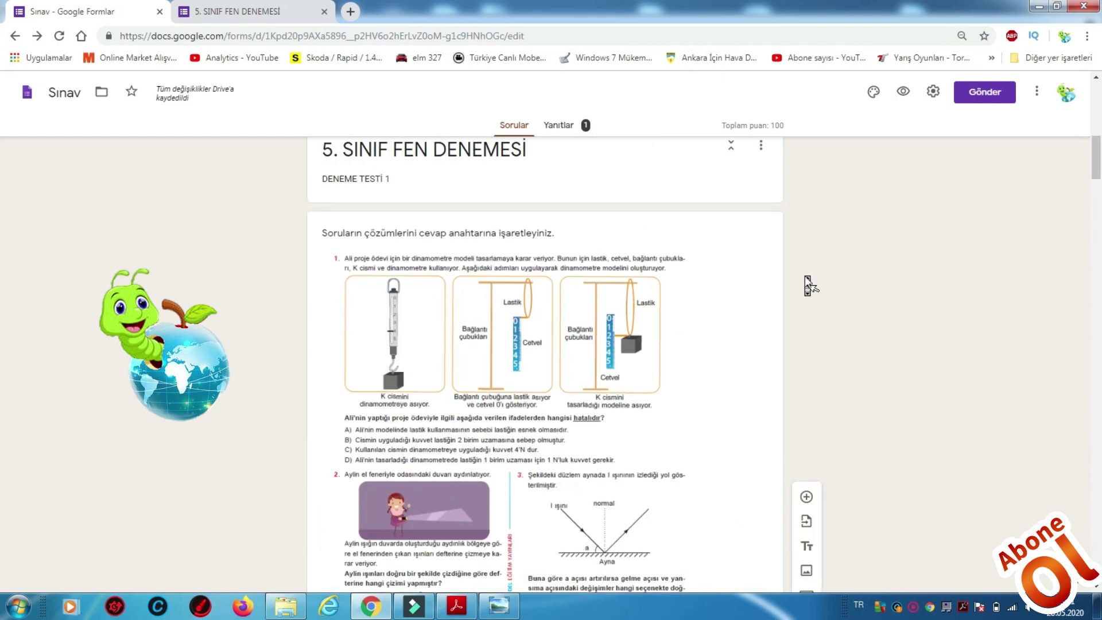
pyautogui.scroll(3, 805, 276)
pyautogui.moveTo(804, 220); pyautogui.dragTo(795, 112)
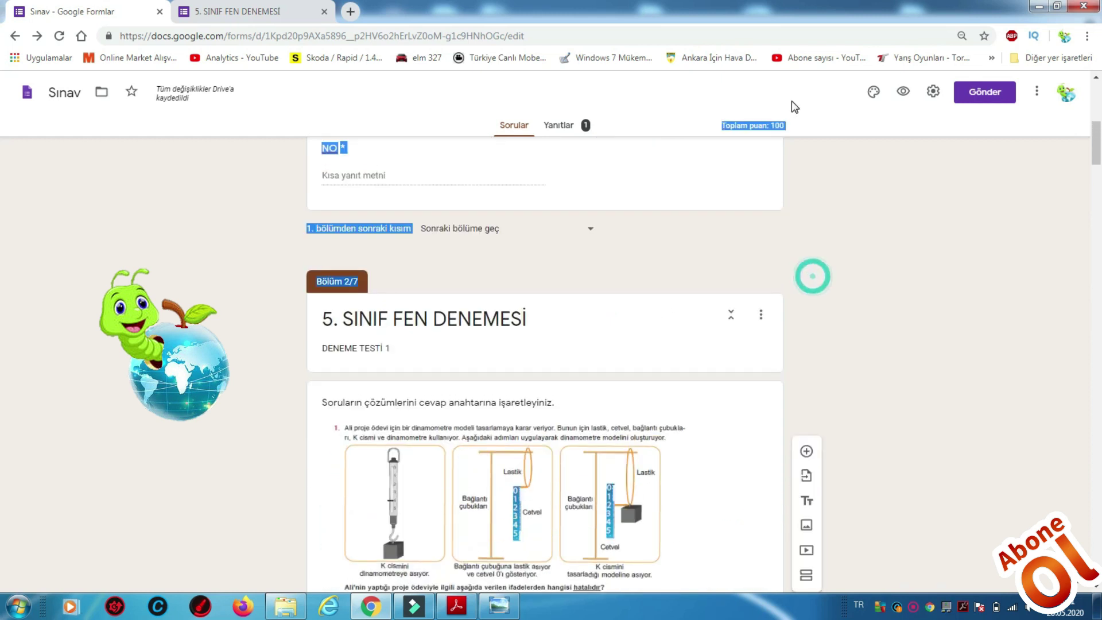
pyautogui.click(806, 208)
pyautogui.scroll(10, 803, 206)
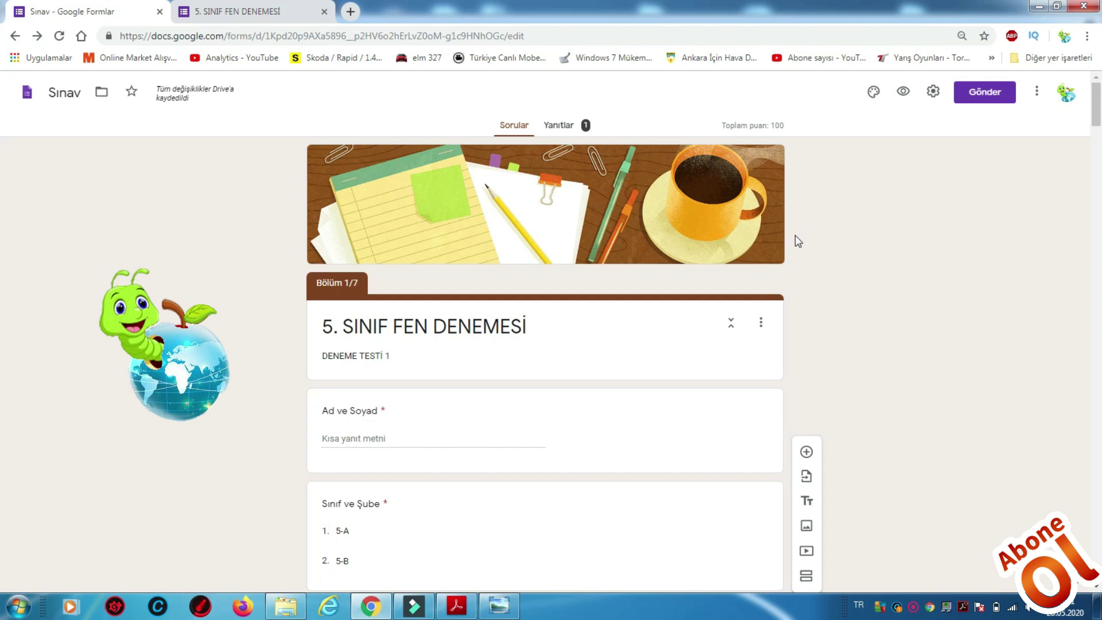
# Review the form title and the Ad ve Soyad, Sınıf ve Şube and NO fields in section 1
pyautogui.scroll(-3, 795, 236)
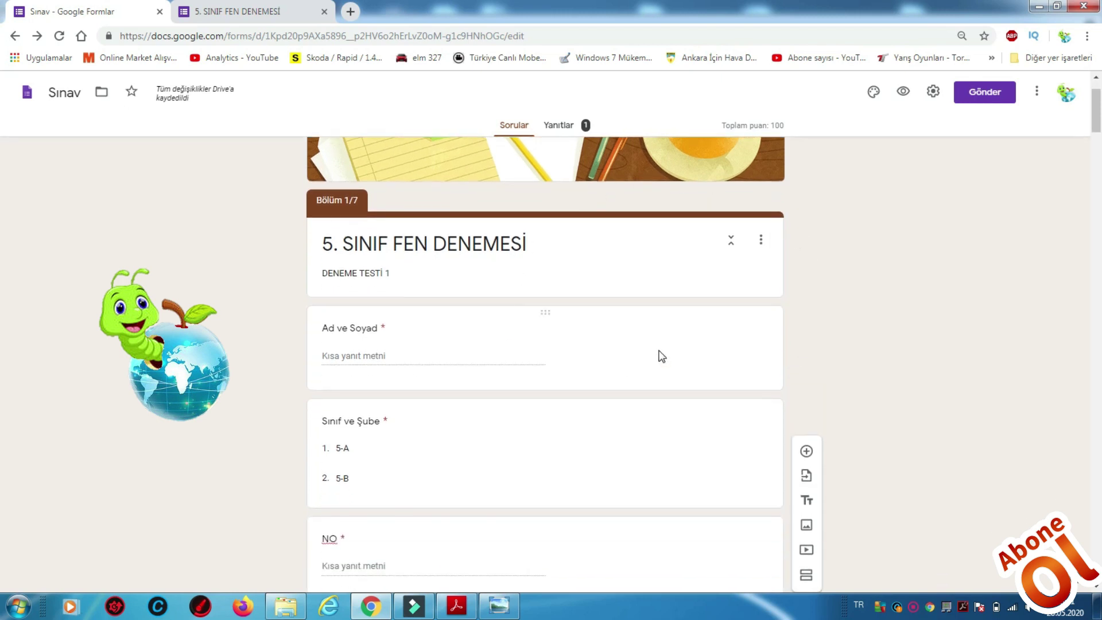
pyautogui.scroll(-3, 772, 357)
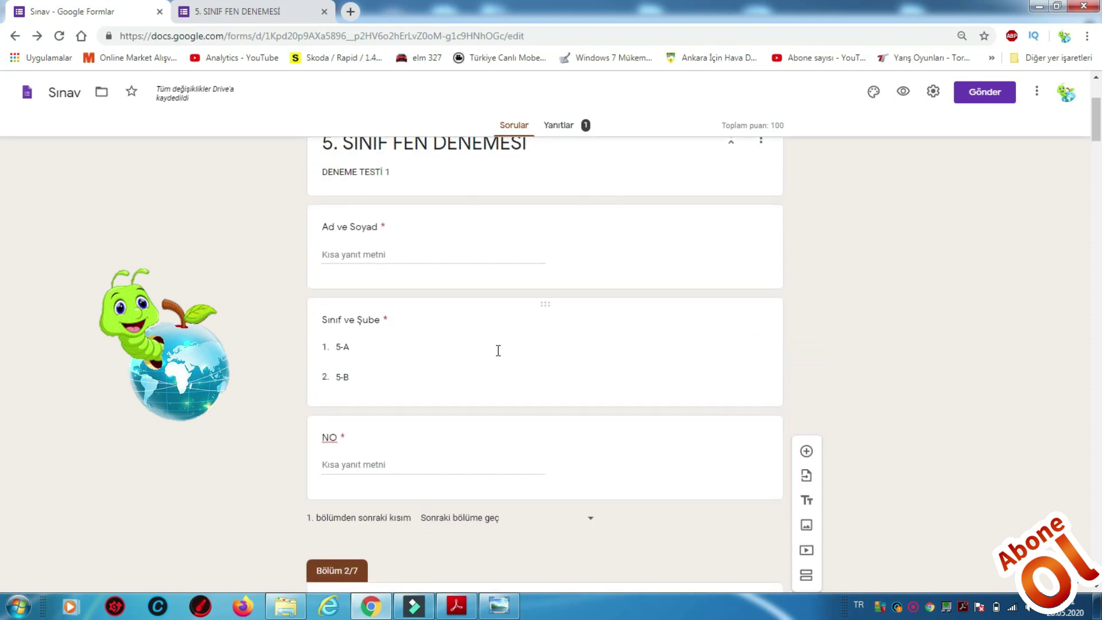
pyautogui.scroll(3, 761, 373)
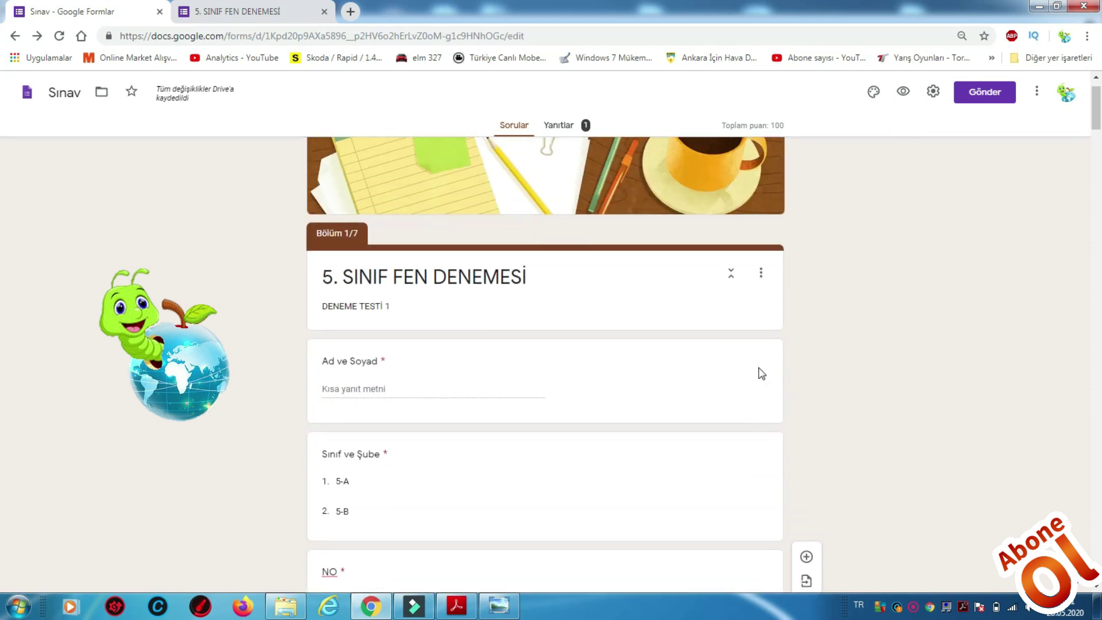
pyautogui.scroll(1, 824, 379)
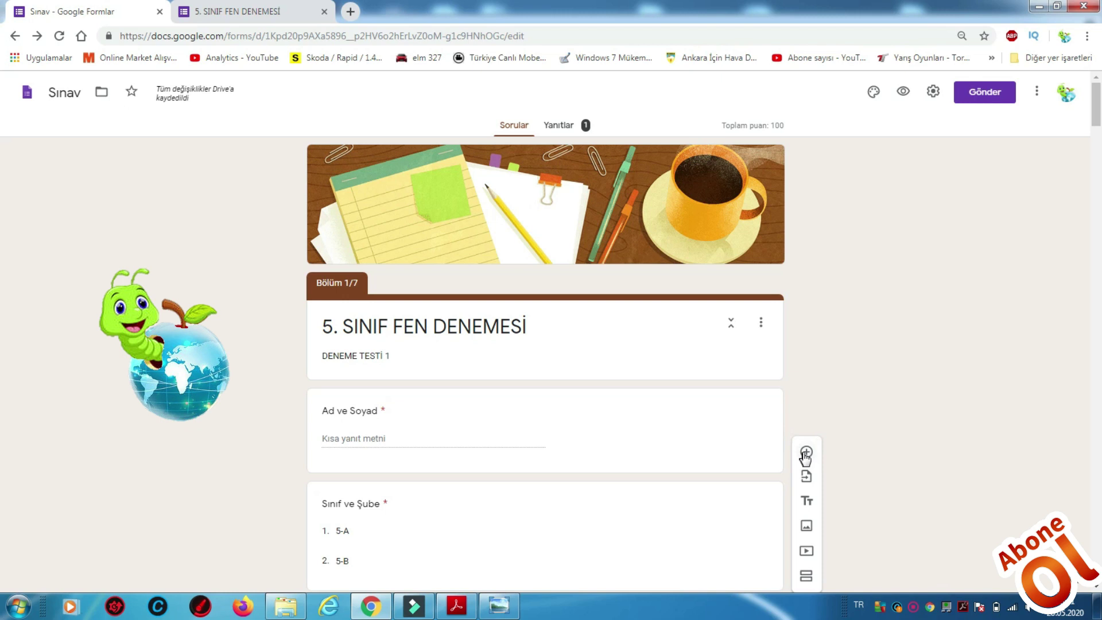
pyautogui.scroll(-1, 800, 386)
pyautogui.scroll(-2, 802, 384)
# Open the Ad ve Soyad question for editing and examine the add-section option and the transition into section 2
pyautogui.click(640, 332)
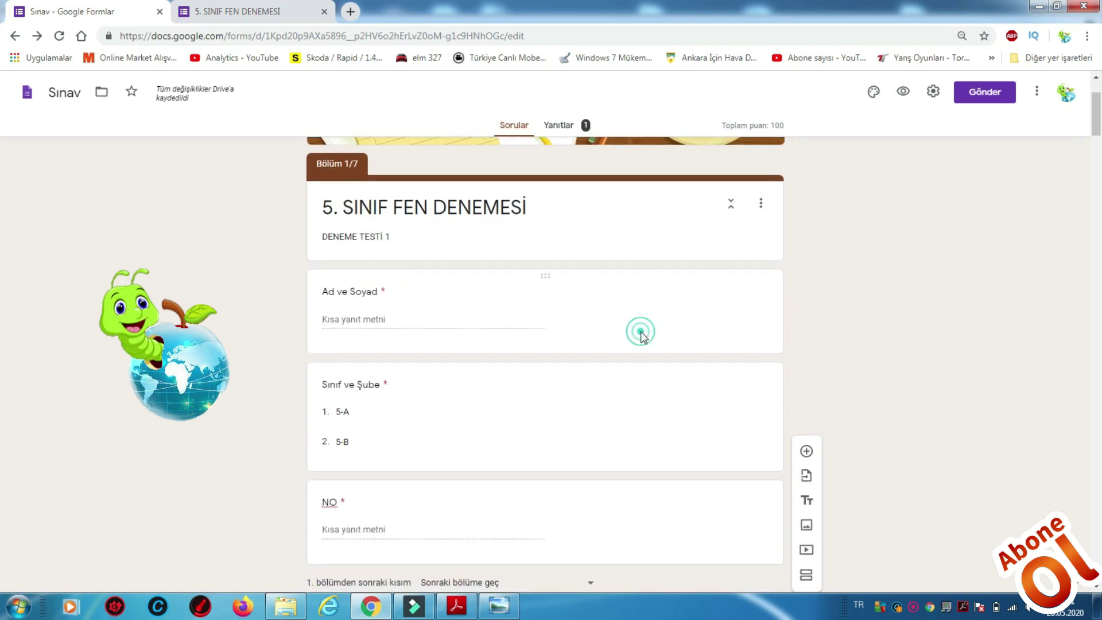
pyautogui.scroll(-2, 722, 379)
pyautogui.scroll(2, 722, 443)
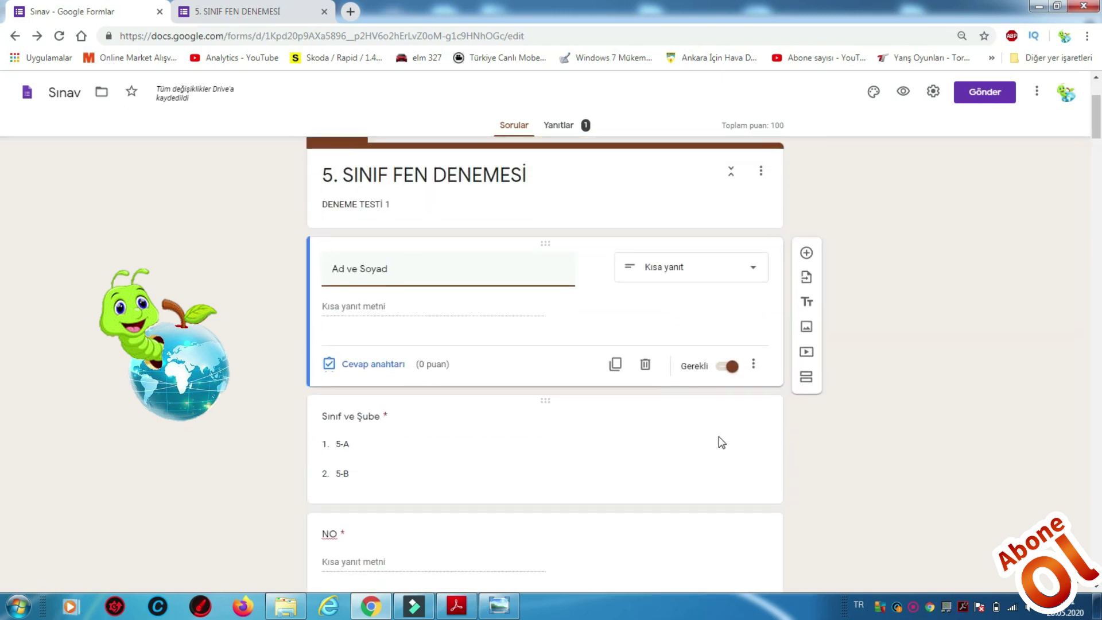
pyautogui.scroll(-6, 722, 444)
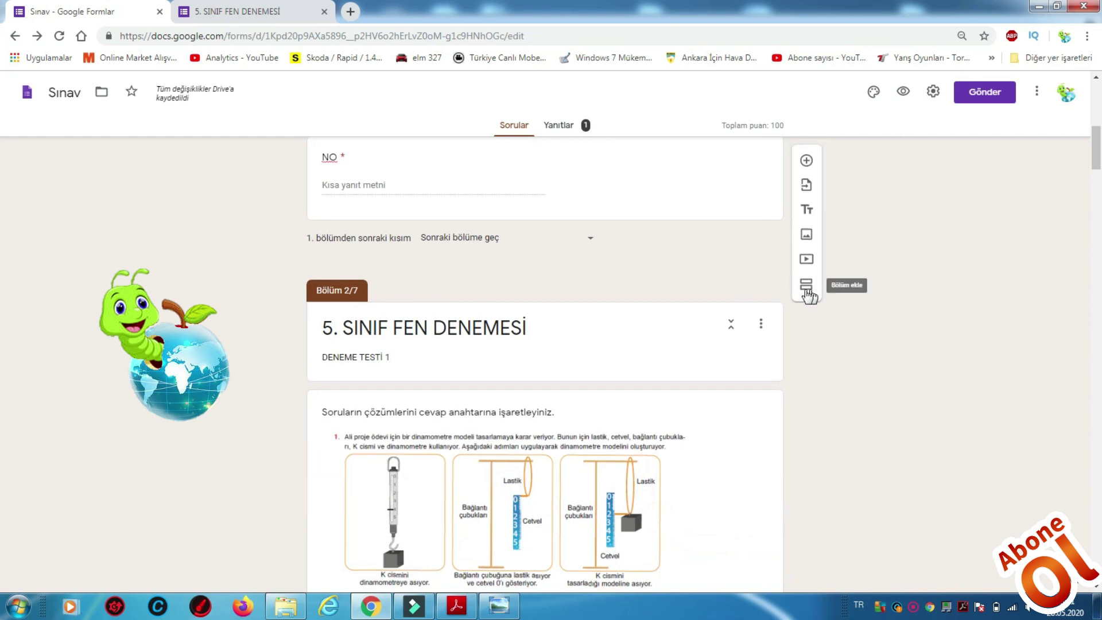
pyautogui.scroll(-2, 515, 356)
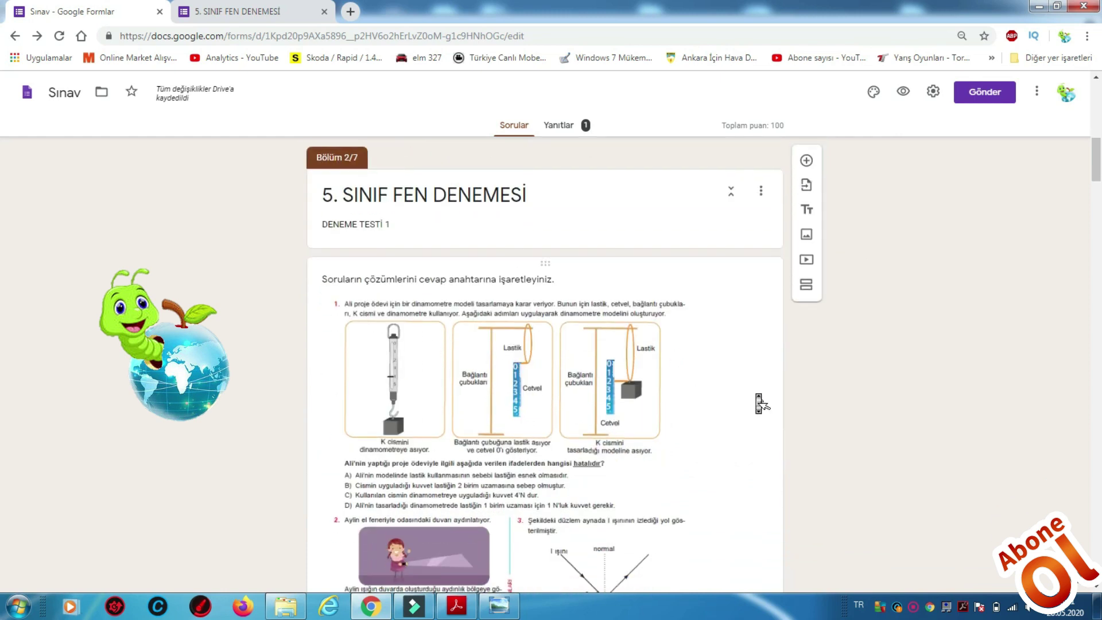
pyautogui.scroll(-1, 761, 403)
pyautogui.scroll(4, 760, 401)
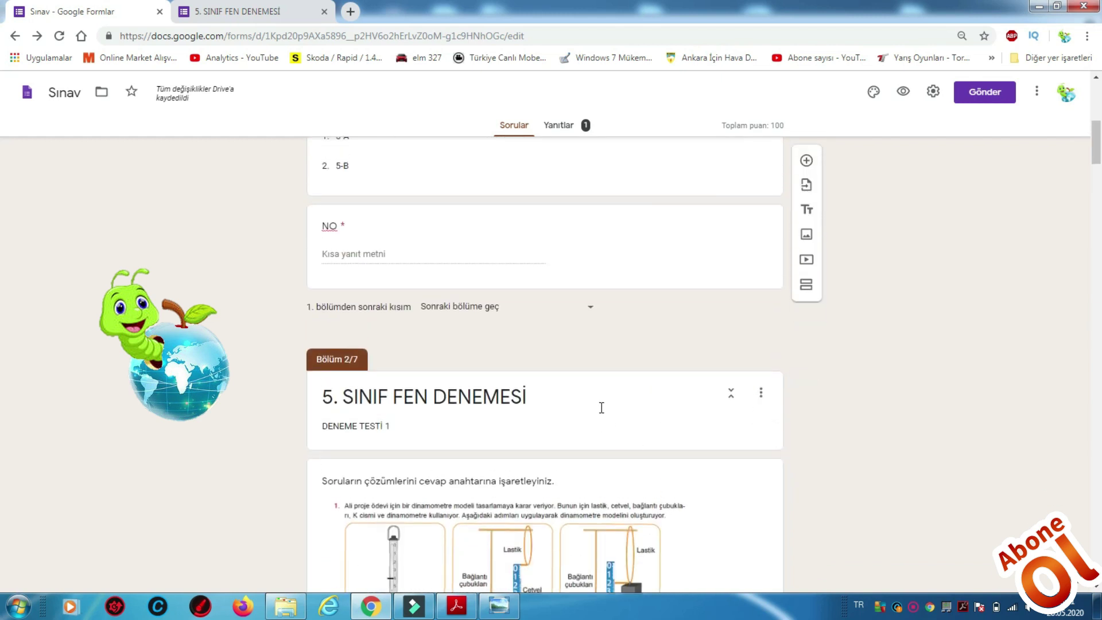
# Review section 2 from its header through the question image to the answer grid for questions 1 to 3
pyautogui.scroll(-3, 637, 426)
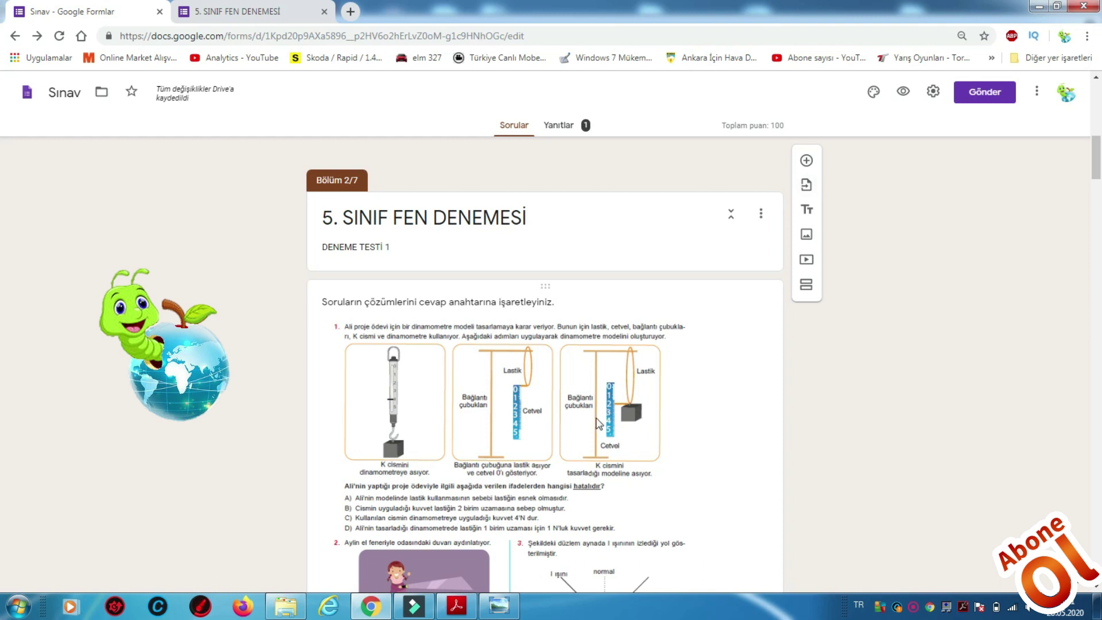
pyautogui.scroll(-3, 599, 424)
pyautogui.scroll(-5, 599, 423)
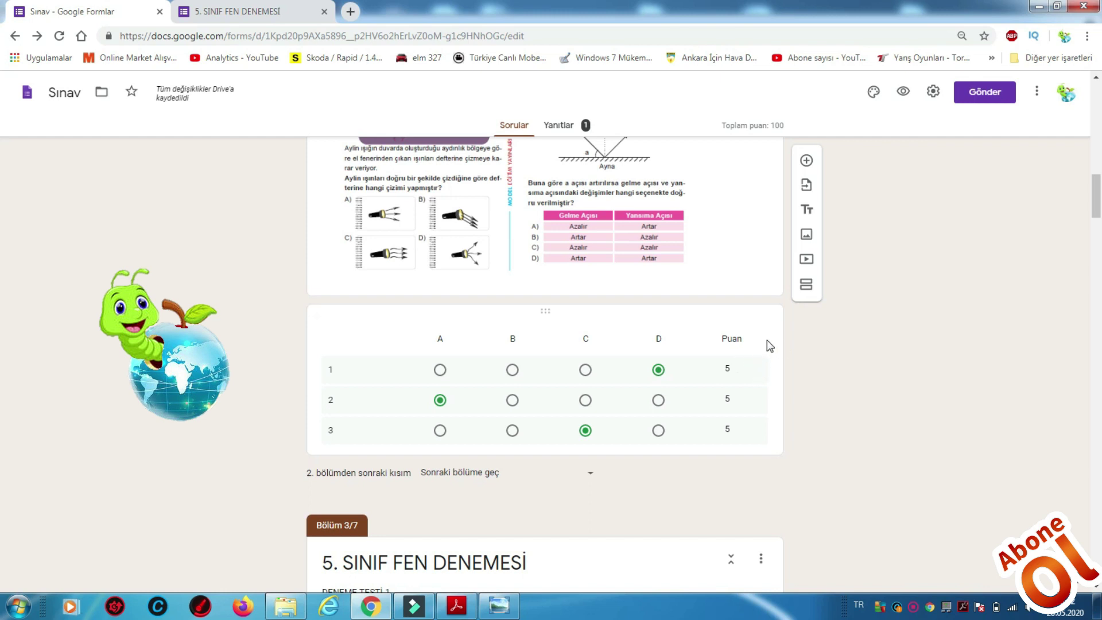
# Open section 2's answer grid, examine its answer key and points, and return to its row and column settings
pyautogui.scroll(2, 767, 340)
pyautogui.click(767, 481)
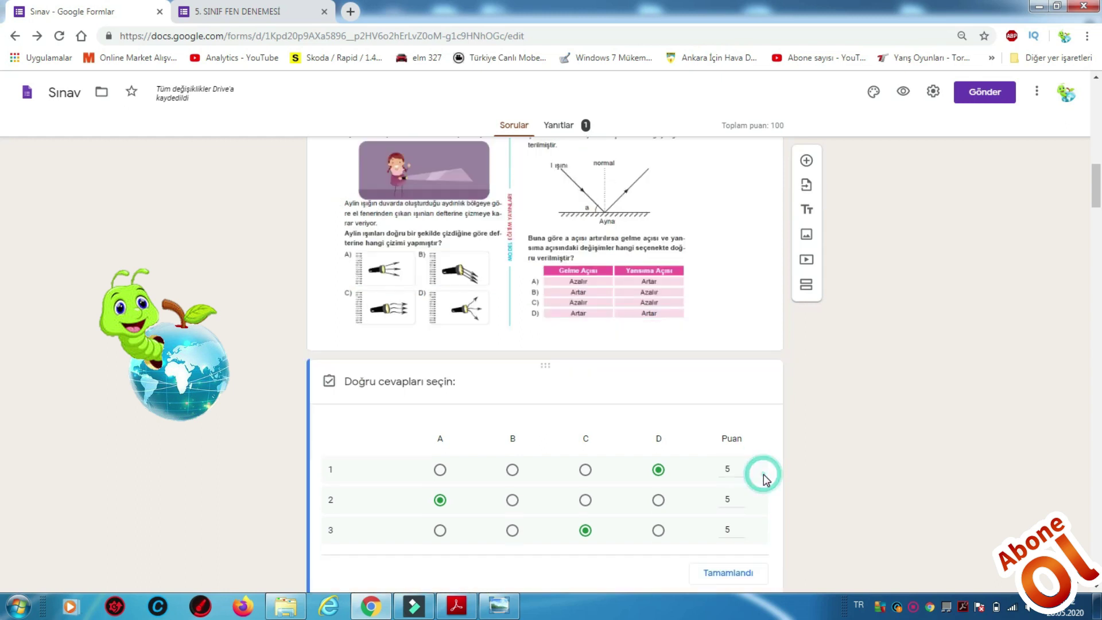
pyautogui.click(655, 423)
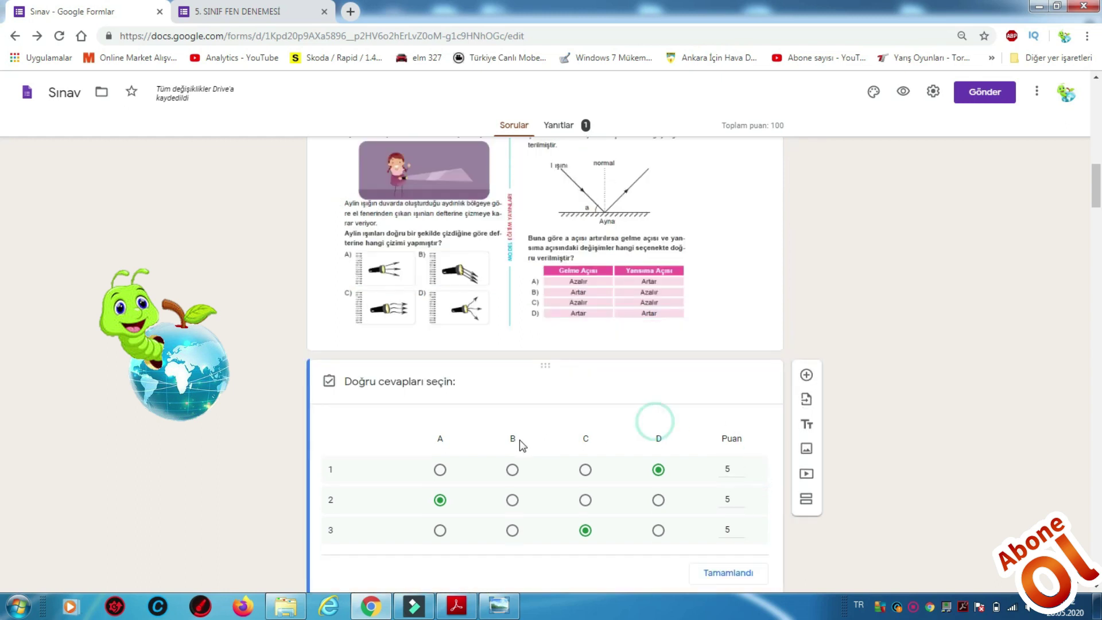
pyautogui.scroll(-2, 519, 442)
pyautogui.click(377, 443)
pyautogui.click(380, 406)
pyautogui.scroll(1, 382, 412)
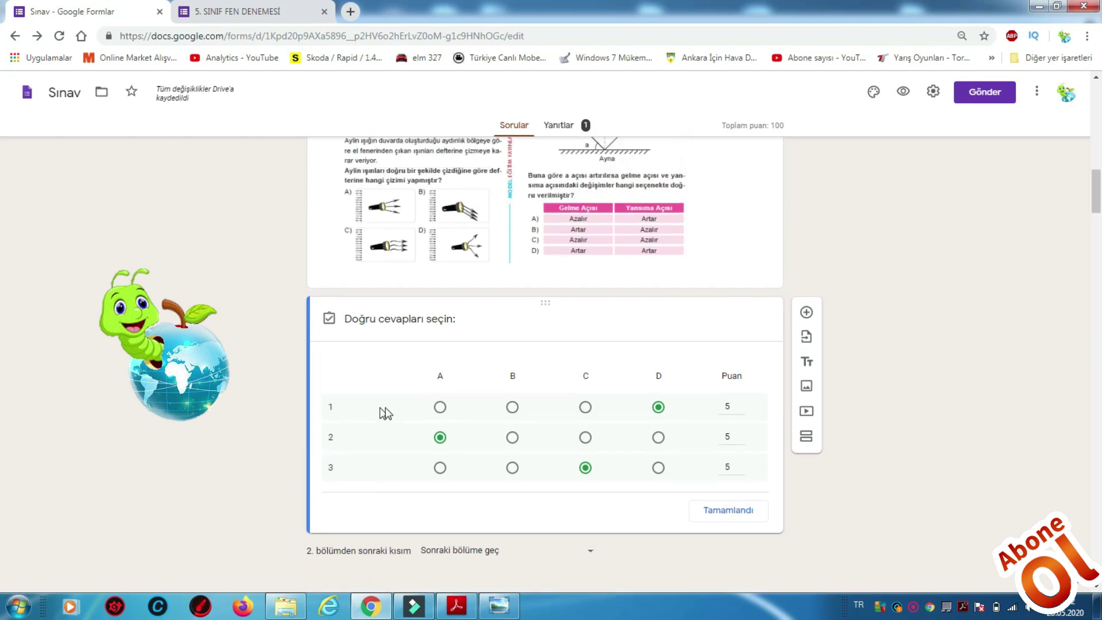
pyautogui.click(713, 516)
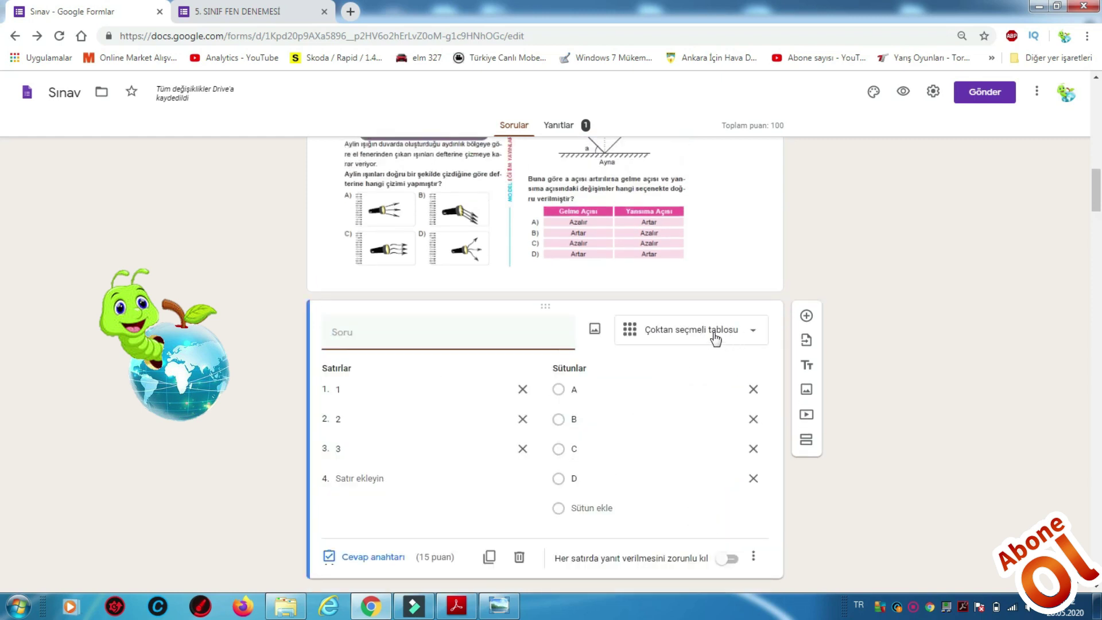